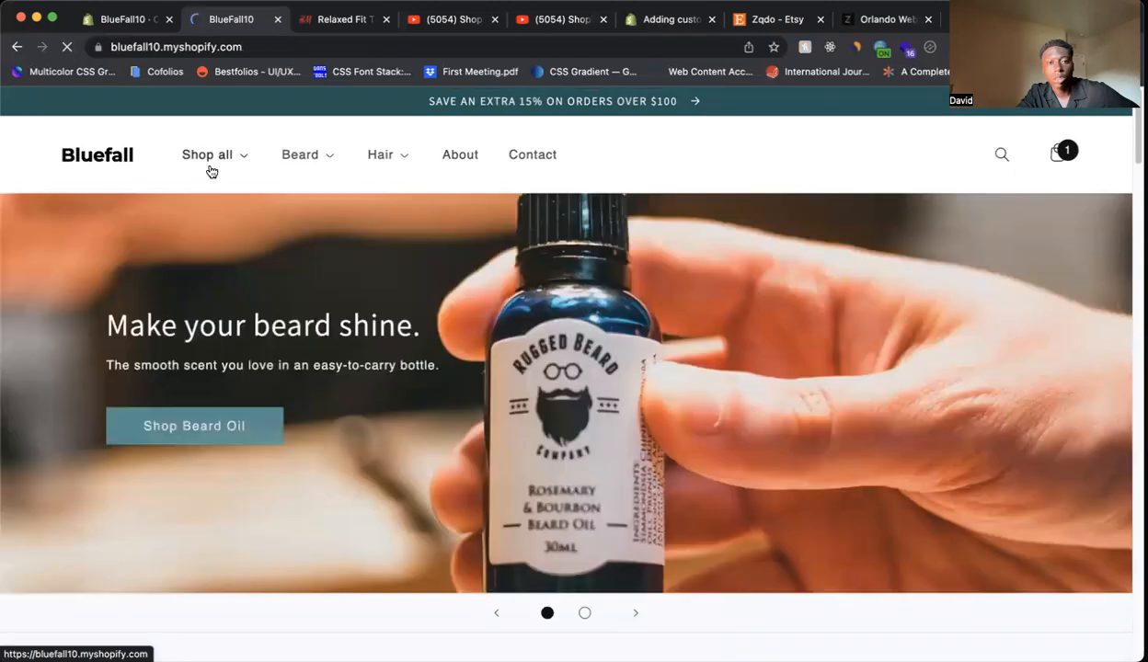
Open the store's Men's Beard Oil product page and compare it with H&M's Relaxed Fit T-shirt page
left_click(218, 430)
left_click(218, 435)
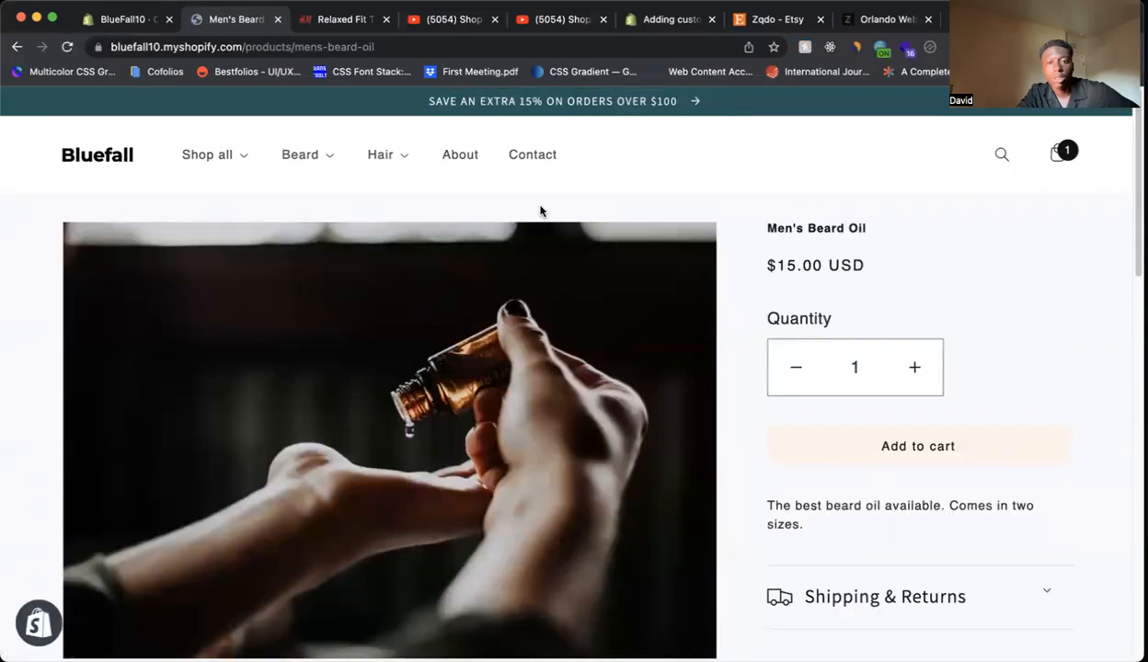
left_click(317, 25)
scroll(1110, 300, "up", 5)
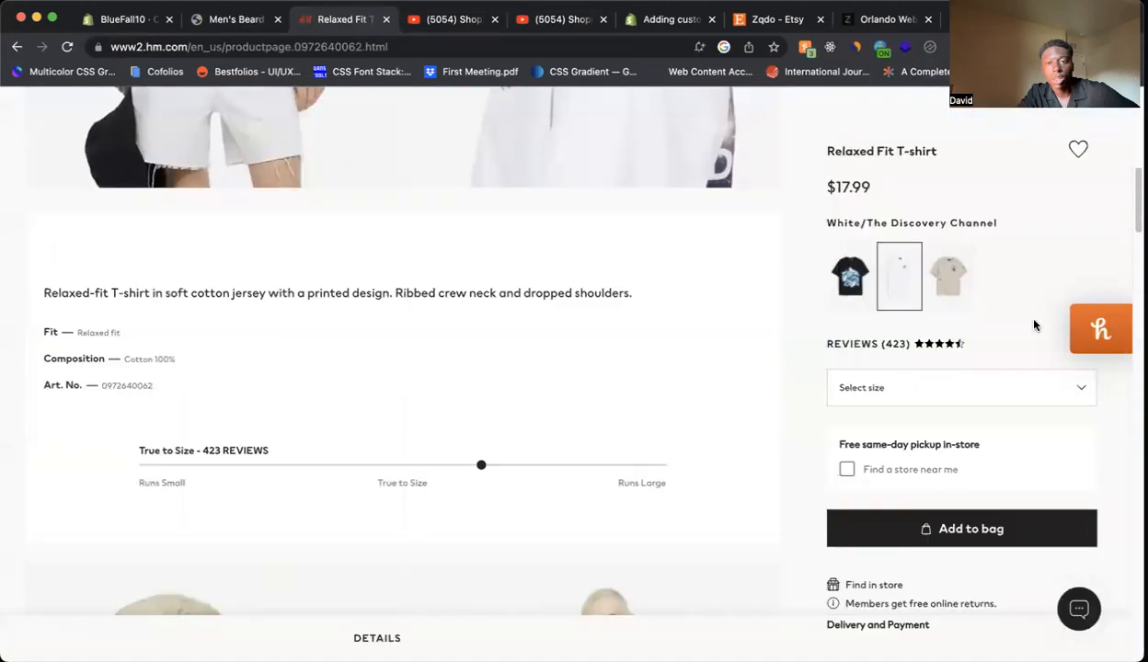
Switch to the Shopify theme editor and review the home page sections and the first slide's settings
left_click(129, 19)
scroll(167, 361, "down", 1)
scroll(186, 302, "up", 1)
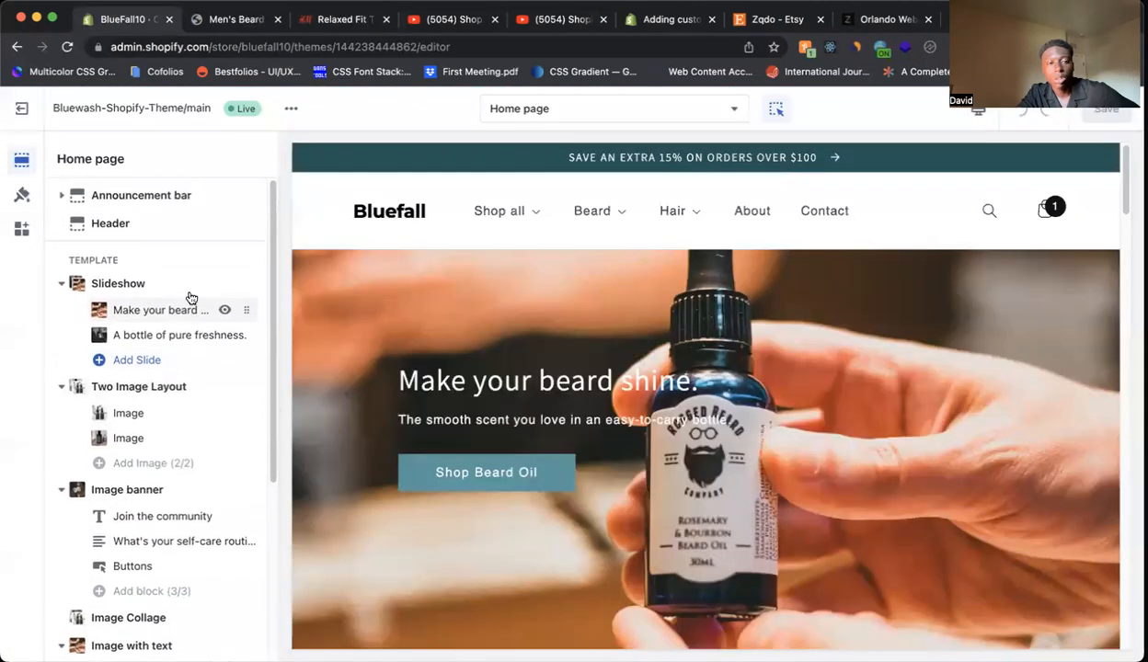
scroll(220, 363, "down", 3)
mouse_move(192, 391)
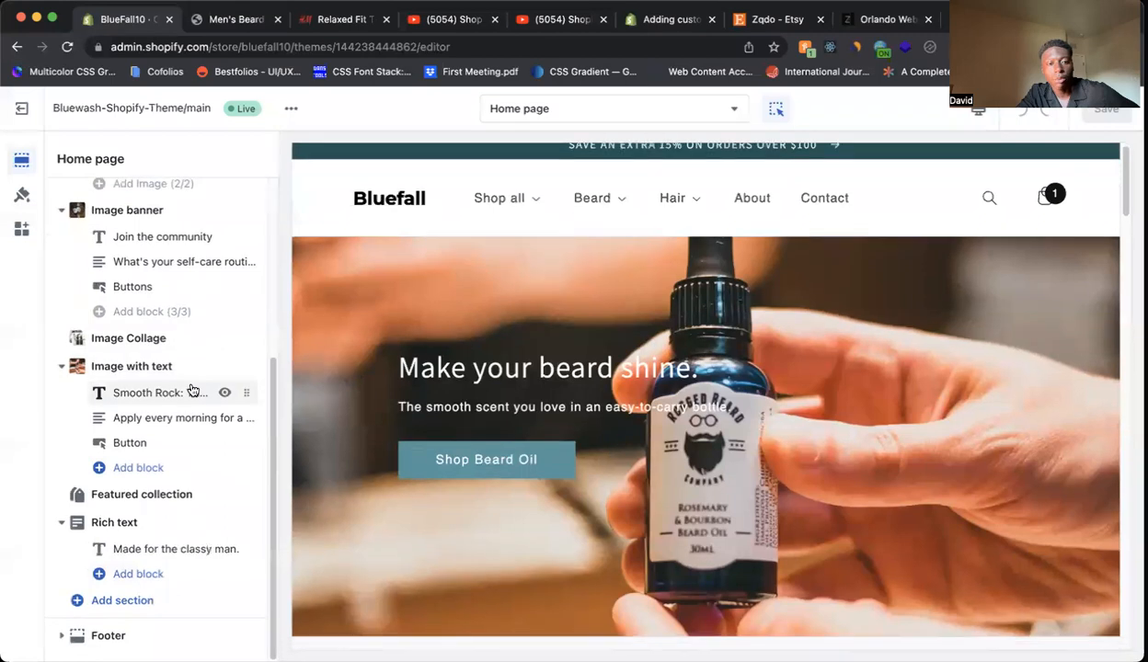
scroll(162, 414, "up", 3)
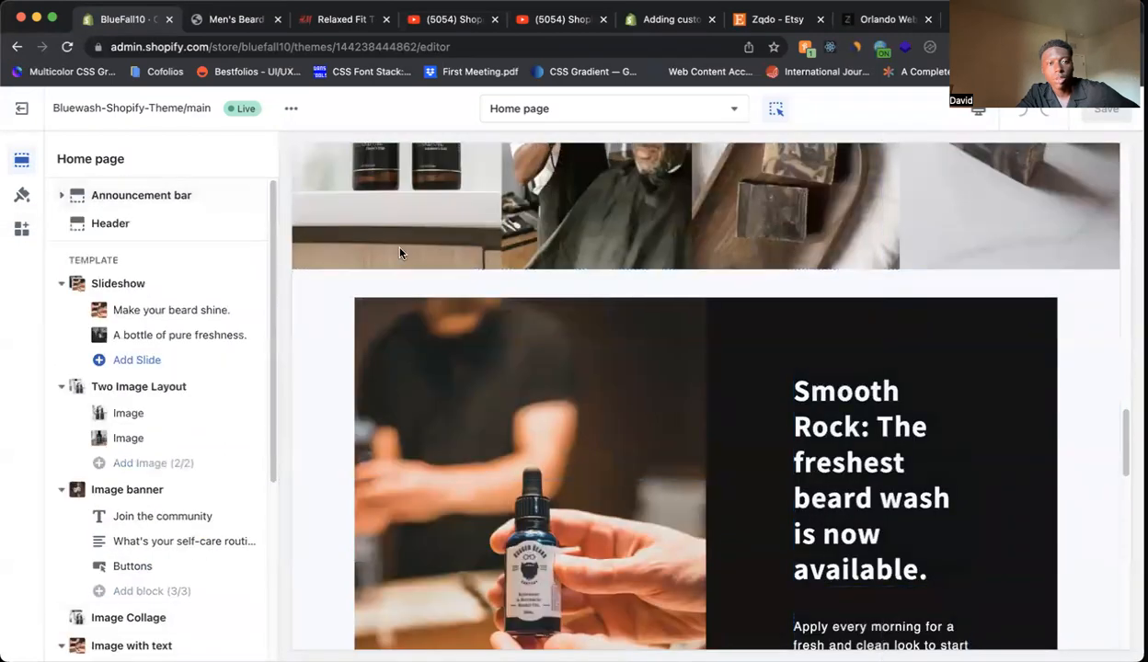
scroll(432, 303, "up", 4)
scroll(521, 471, "up", 10)
left_click(523, 480)
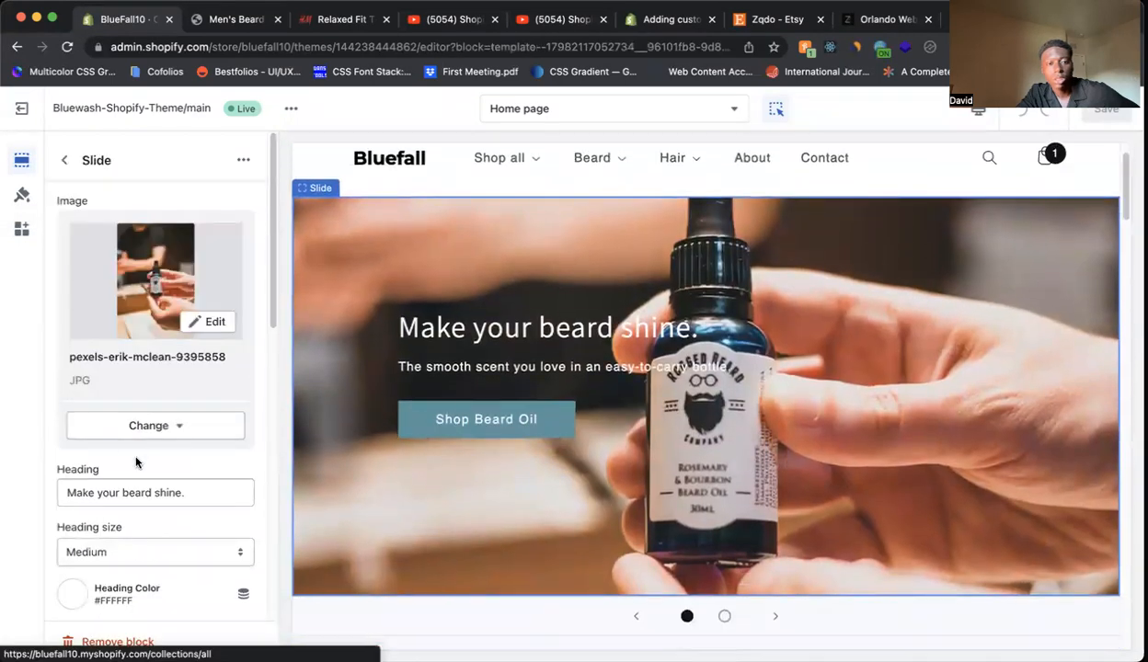
scroll(127, 441, "down", 8)
scroll(147, 397, "up", 10)
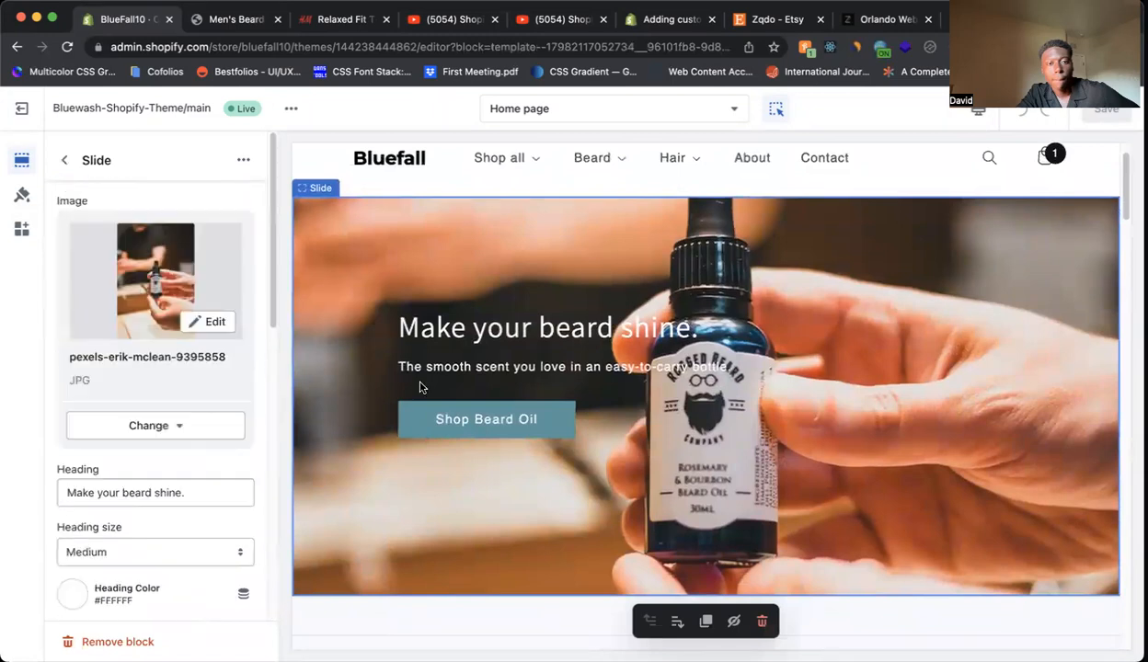
Follow the slide's Shop Beard Oil link and open the Men's Beard Oil product page in the editor preview
left_click(519, 416)
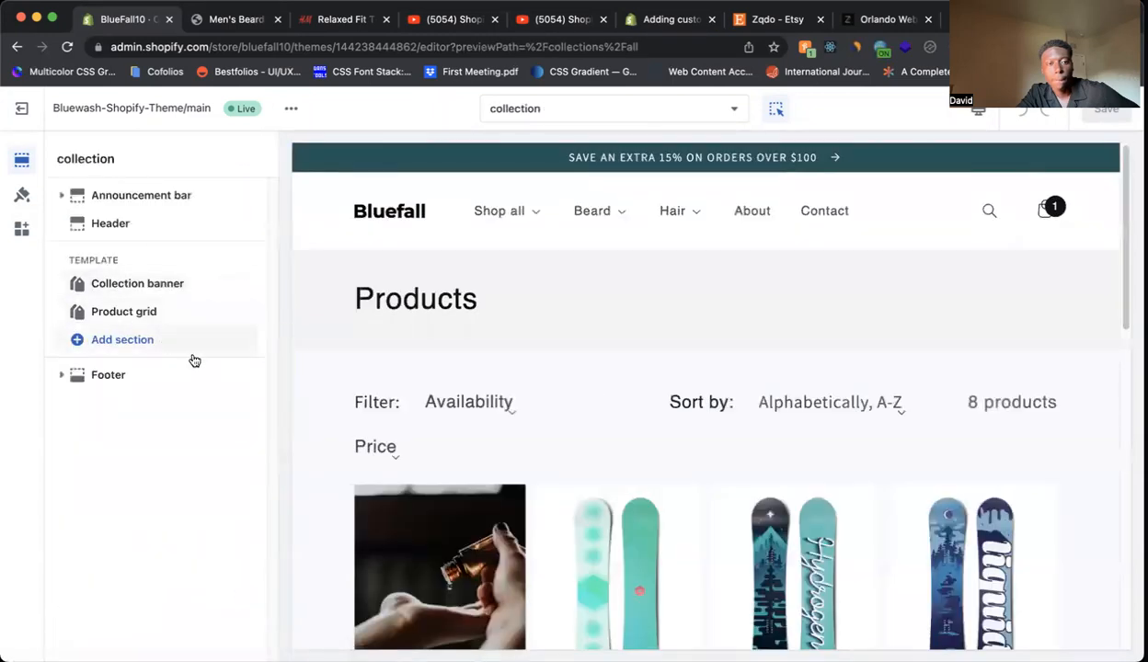
left_click(184, 311)
left_click(451, 453)
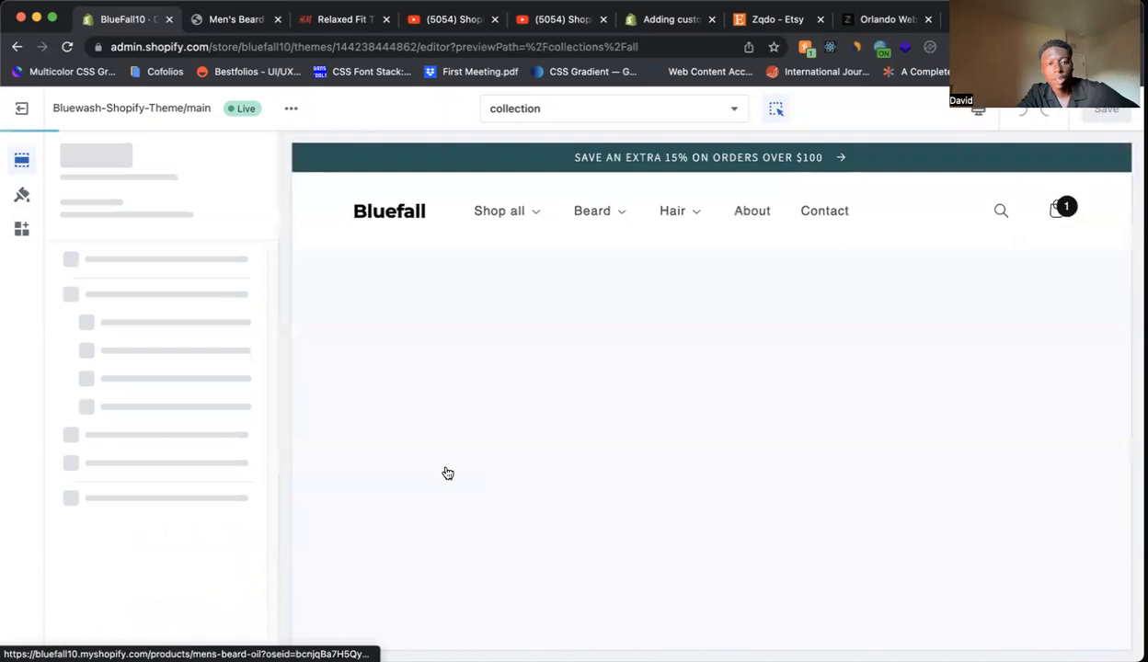
scroll(196, 388, "down", 5)
scroll(196, 388, "up", 6)
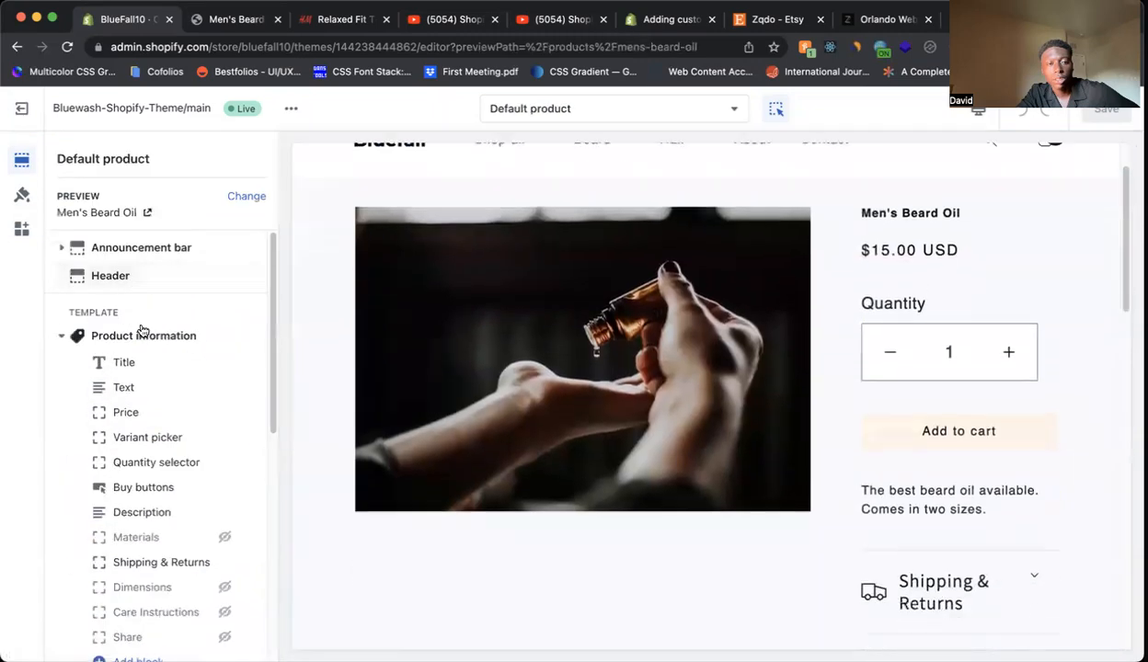
Clear all custom CSS from the Product information section, save the theme, and view the live Men's Beard Oil page
left_click(140, 331)
scroll(200, 469, "down", 10)
left_click(136, 577)
key("ctrl+a")
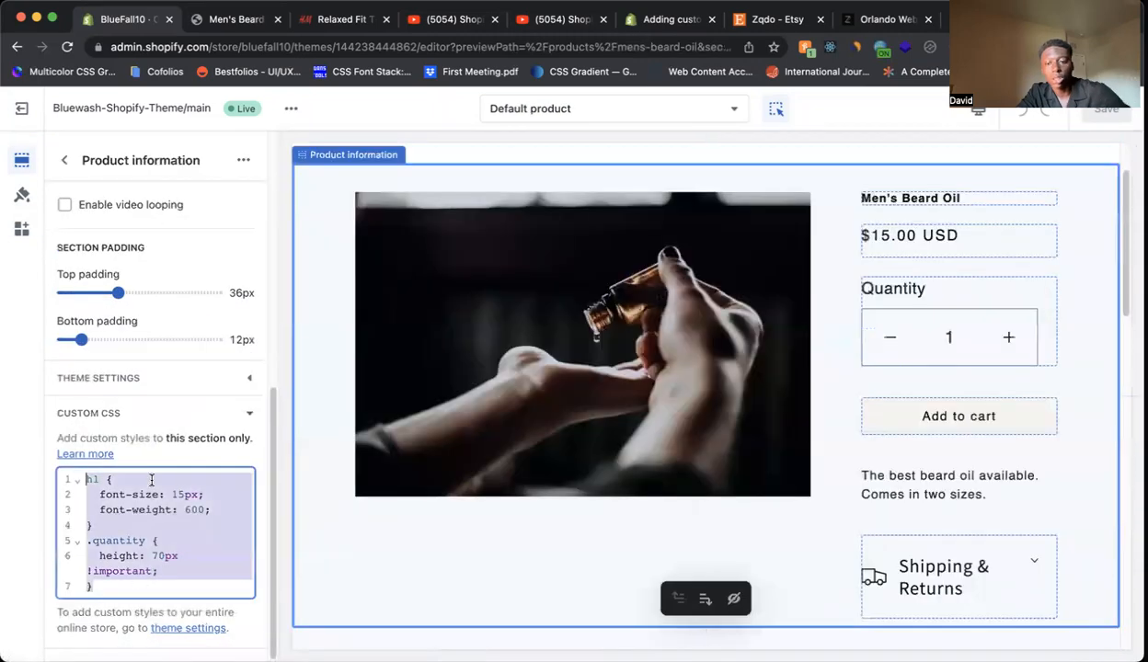
key("BackSpace")
left_click(1106, 111)
left_click(230, 18)
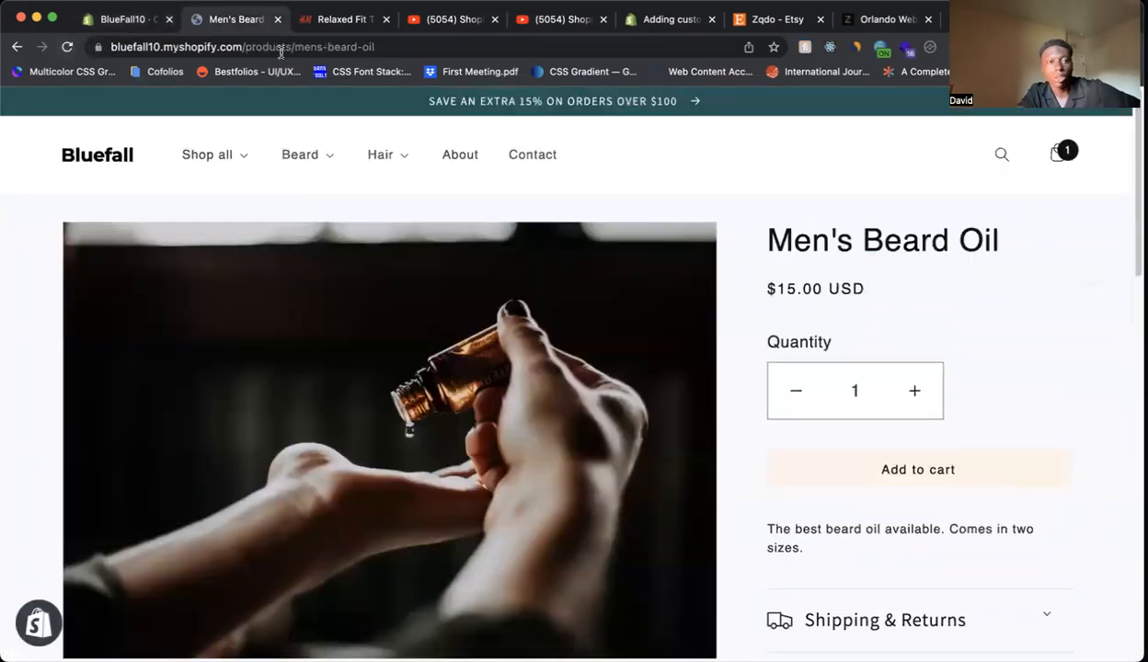
View the Beige/Kodak variant of H&M's Relaxed Fit T-shirt as a layout reference
left_click(331, 19)
scroll(486, 307, "up", 10)
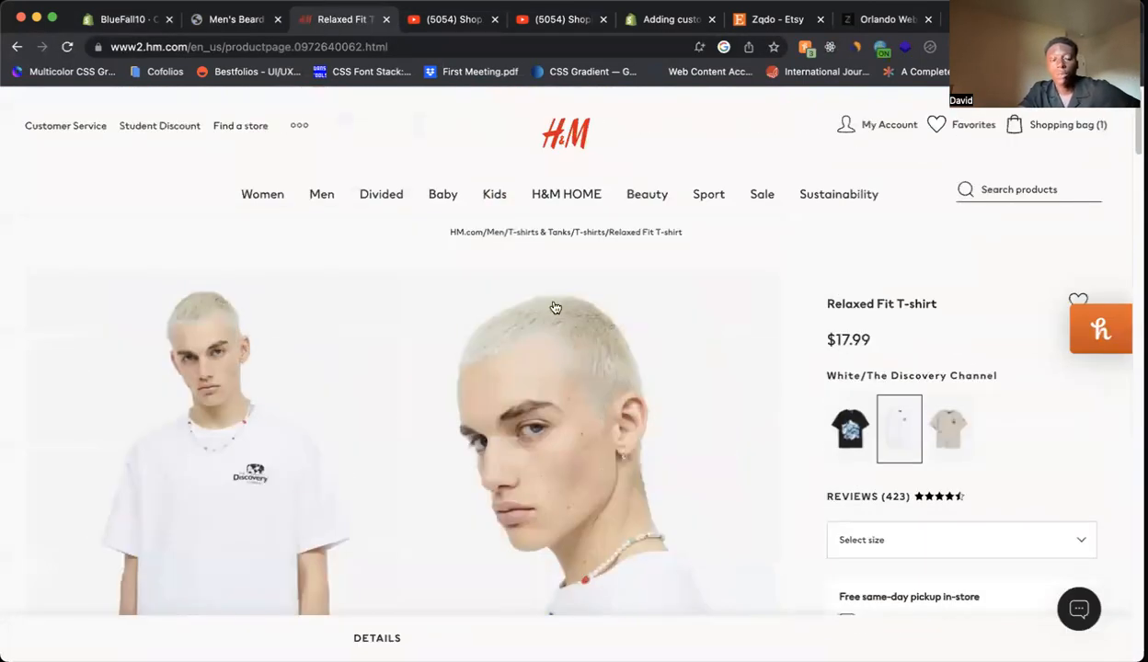
left_click(932, 418)
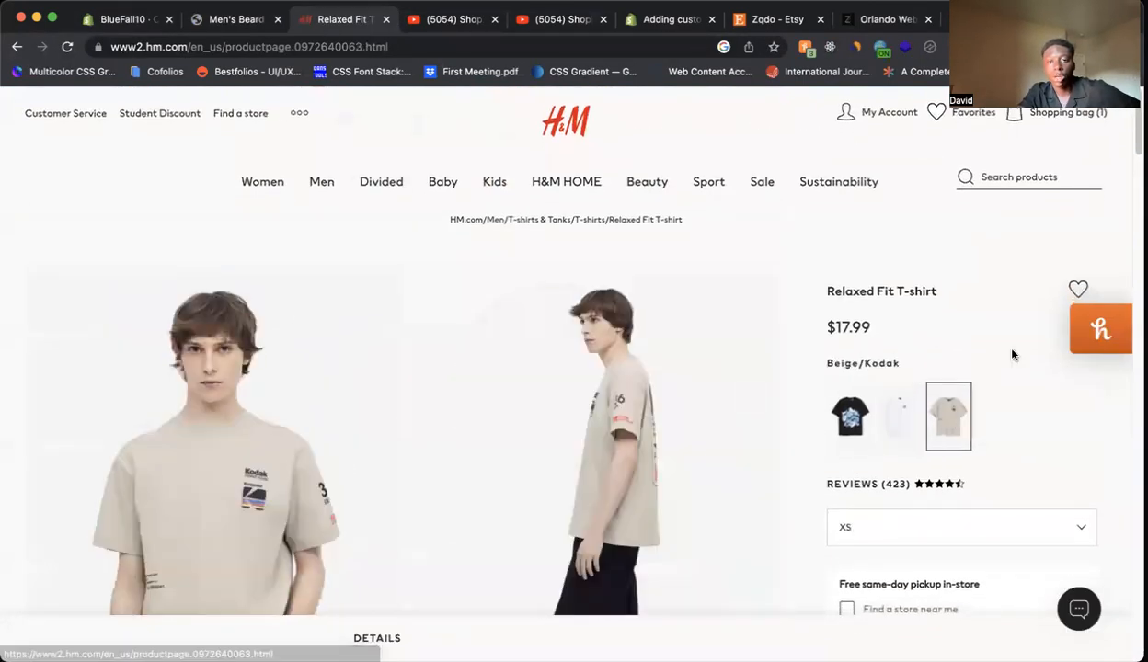
scroll(917, 298, "down", 1)
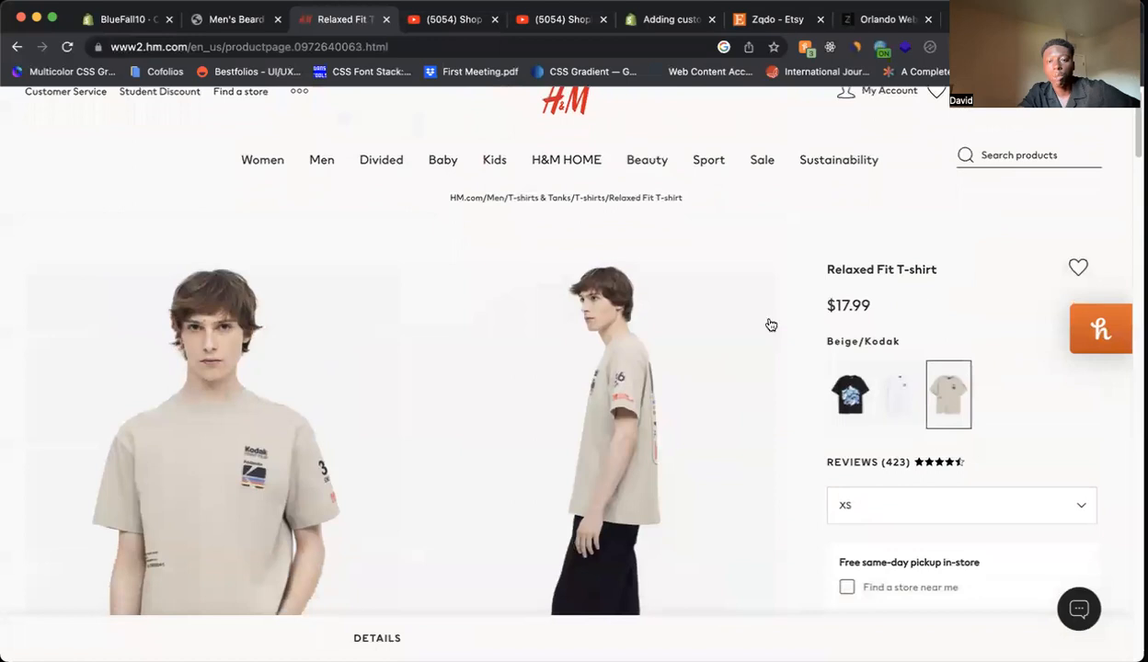
scroll(771, 326, "down", 3)
Compare the product information layout of the Men's Beard Oil page with H&M's T-shirt page
left_click(237, 19)
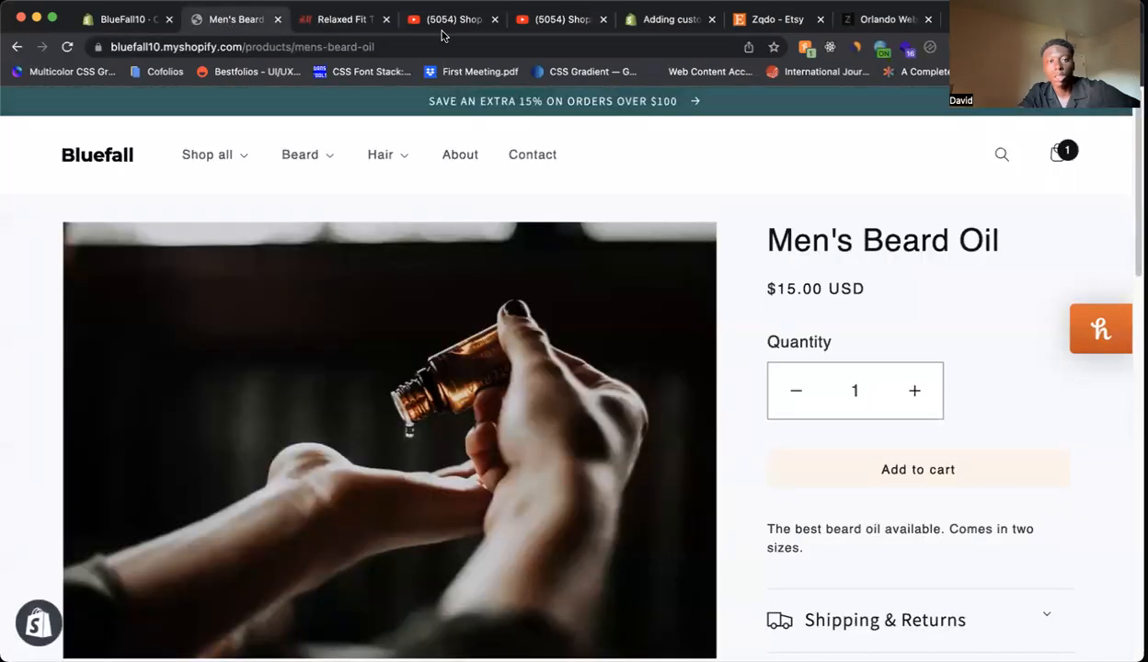
left_click(345, 22)
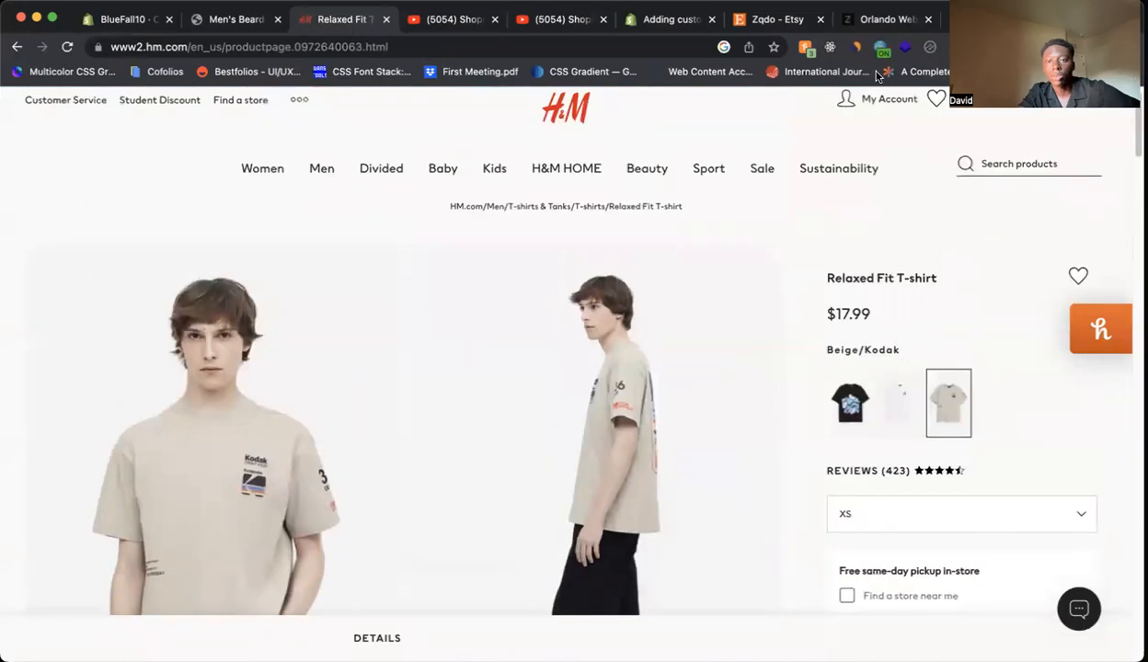
scroll(946, 346, "down", 3)
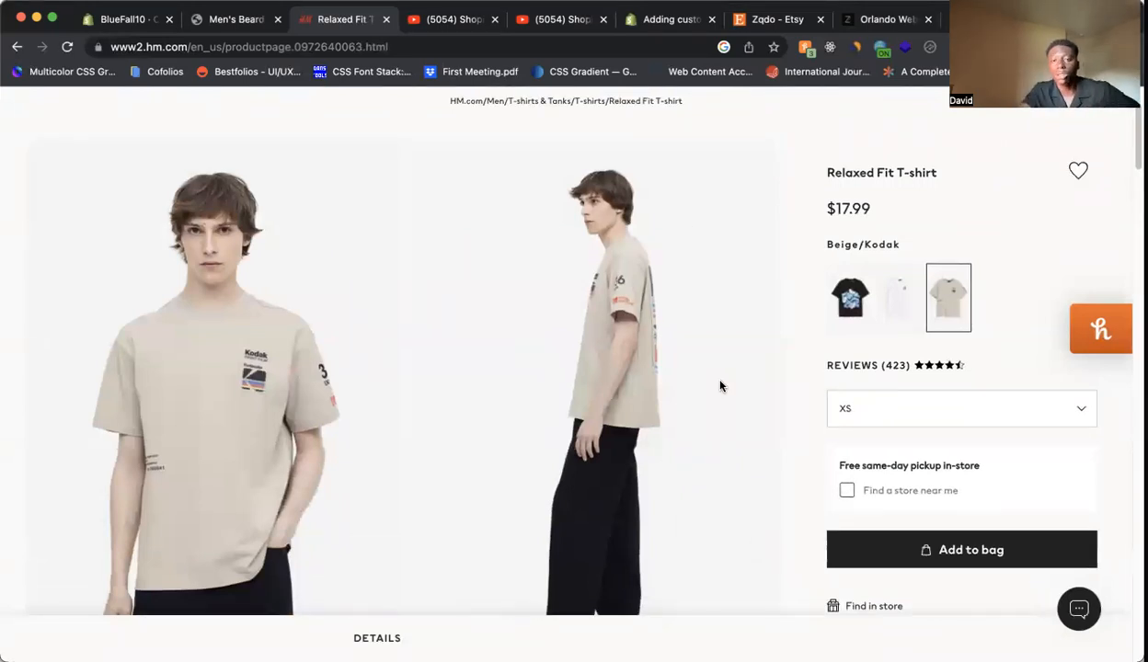
scroll(533, 227, "up", 3)
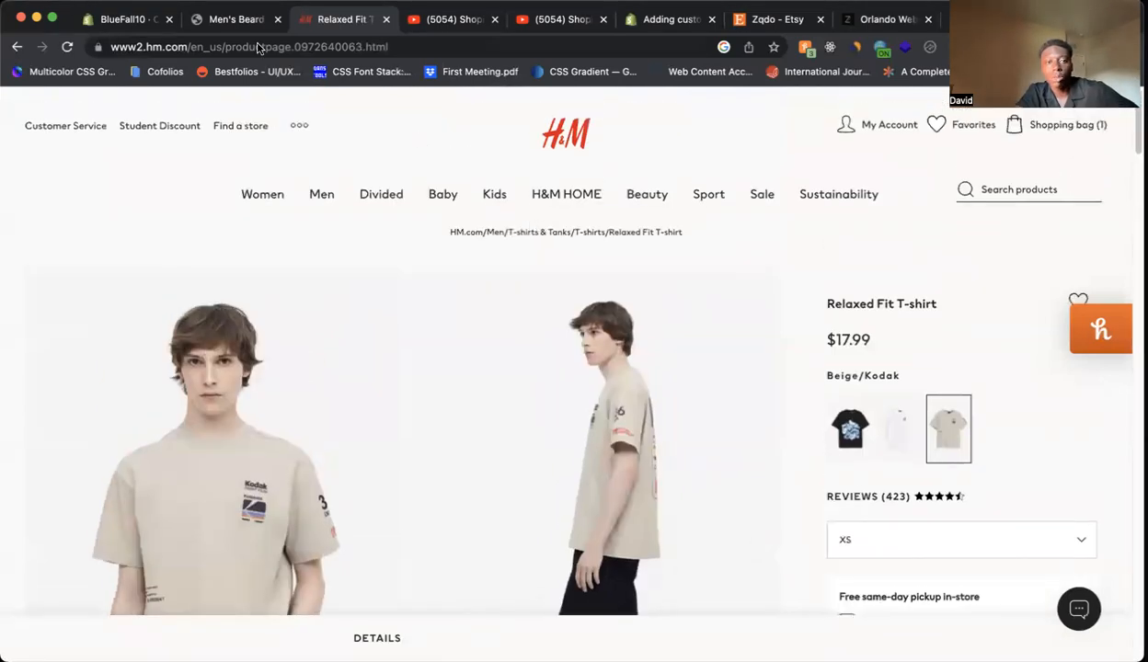
left_click(234, 19)
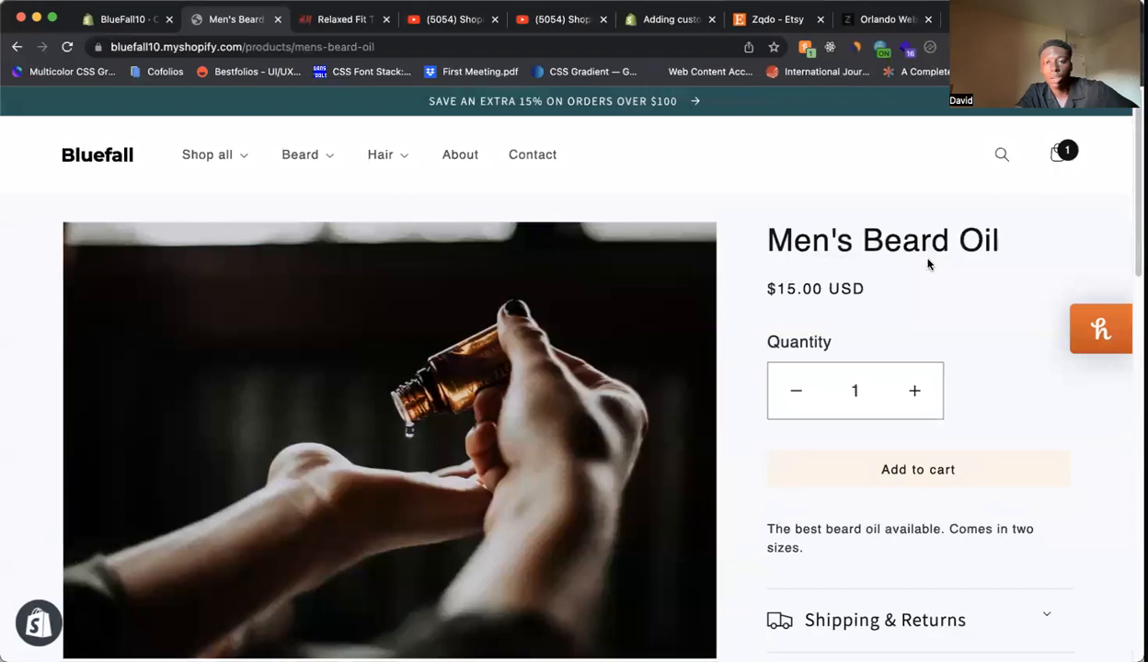
left_click(316, 27)
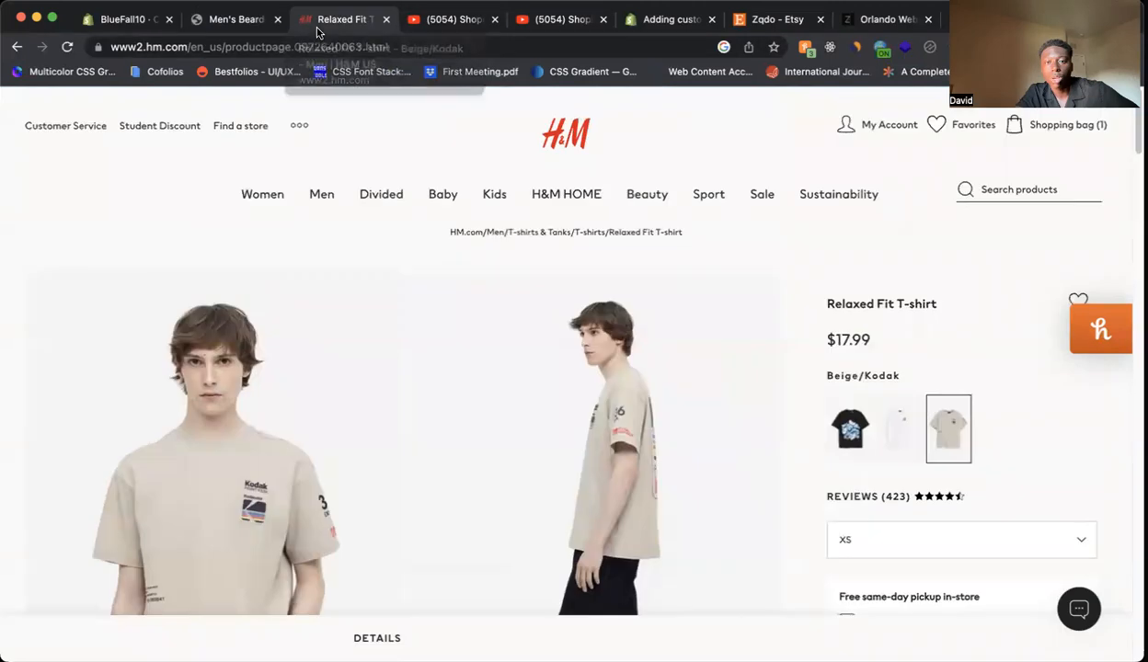
left_click(235, 20)
Remove the "Trending right now" rich text section from the Default product template in the theme editor
left_click(100, 28)
scroll(505, 377, "down", 15)
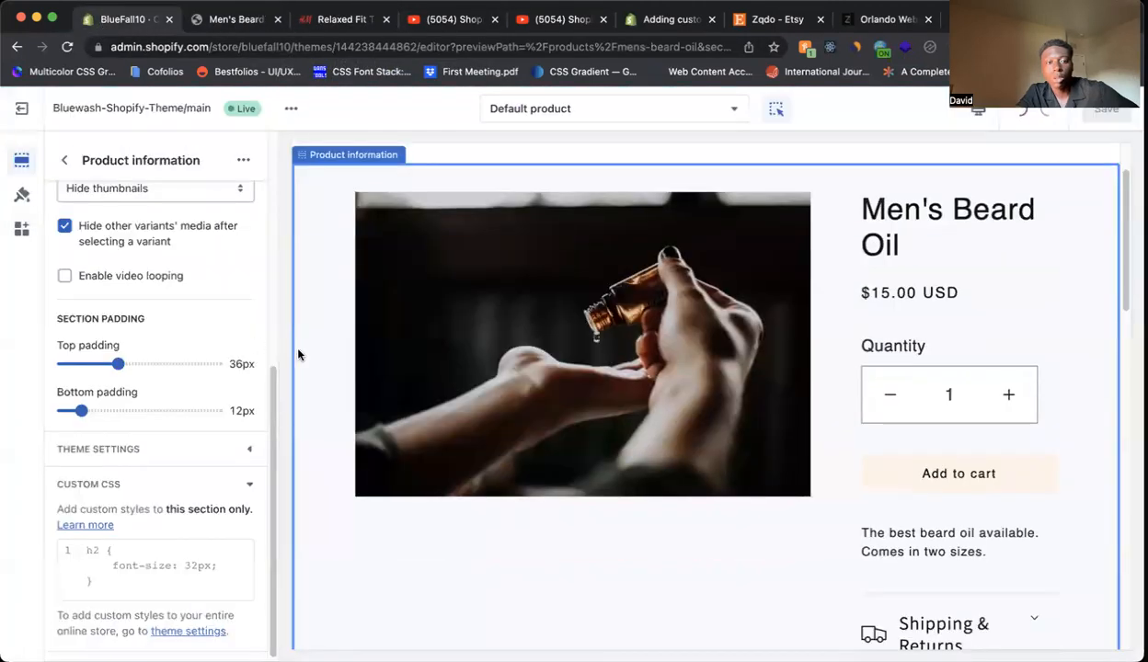
scroll(515, 336, "up", 6)
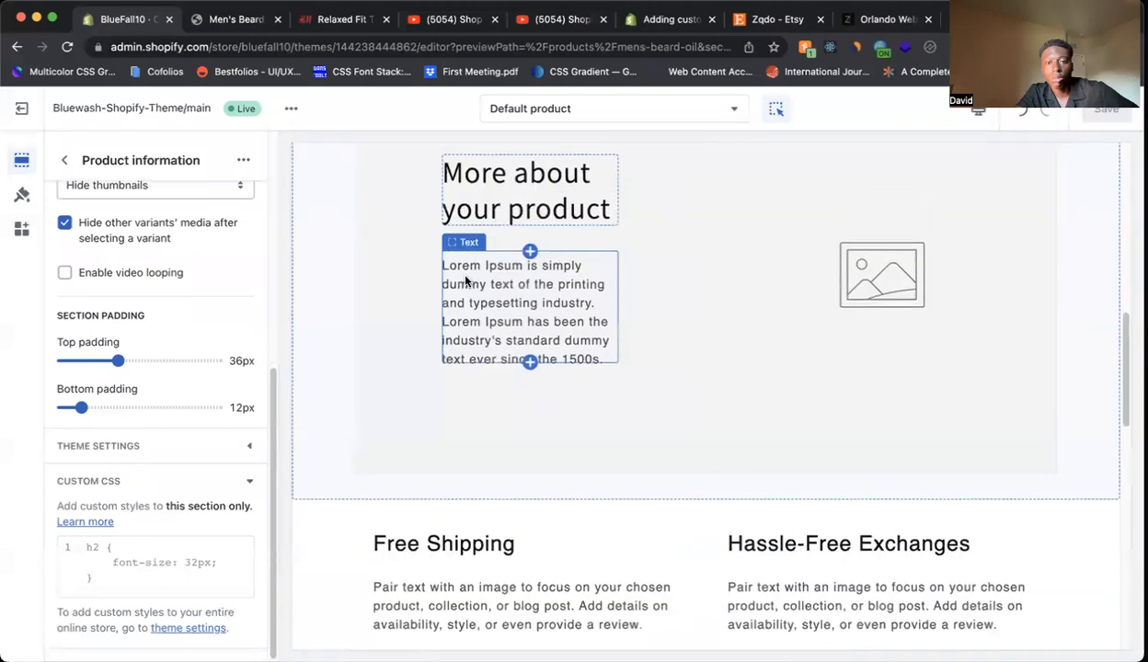
scroll(466, 279, "down", 7)
scroll(466, 280, "down", 4)
left_click(415, 325)
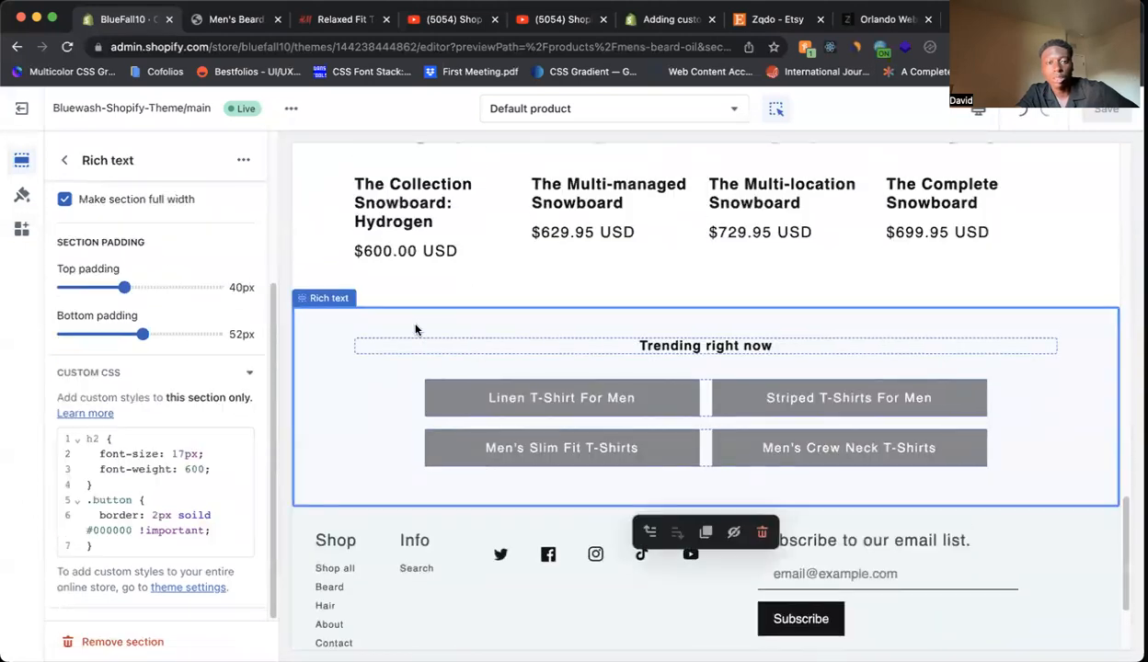
left_click(135, 635)
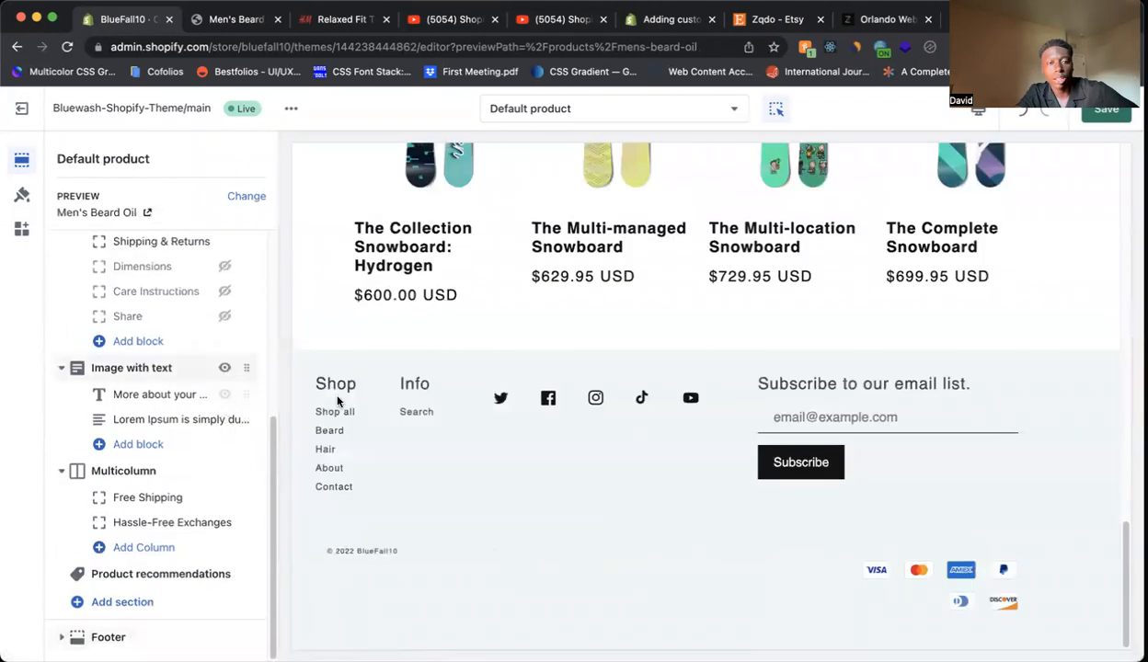
Check the product Title block's settings and open the Custom CSS editor of the Product information section
scroll(505, 409, "up", 15)
left_click(980, 302)
scroll(979, 302, "down", 2)
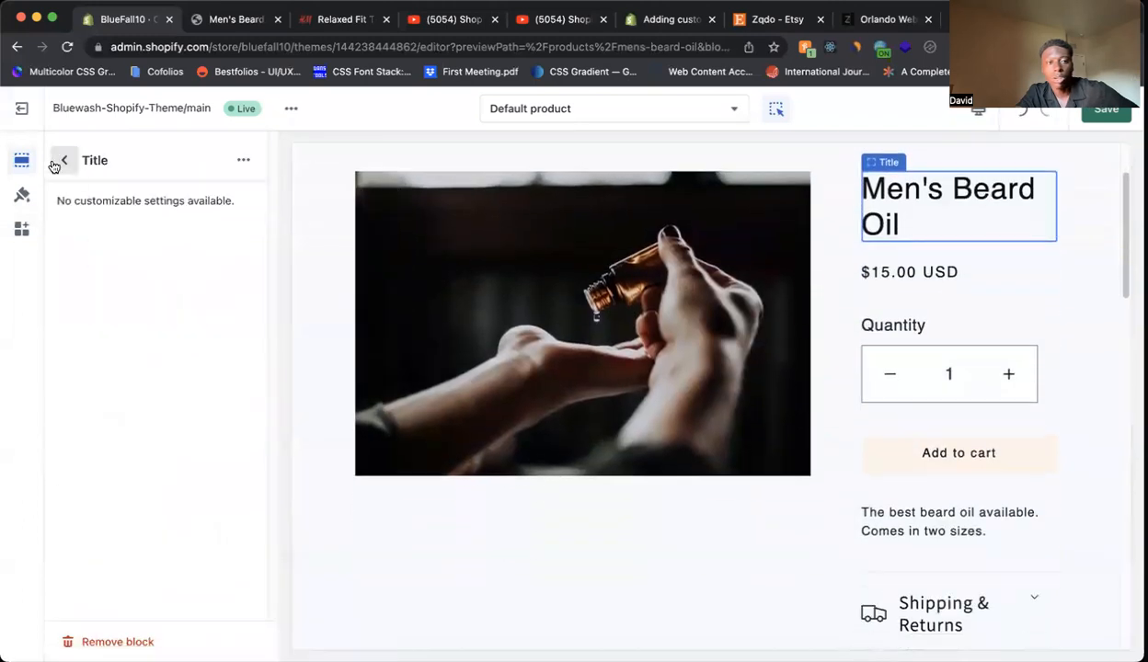
left_click(53, 160)
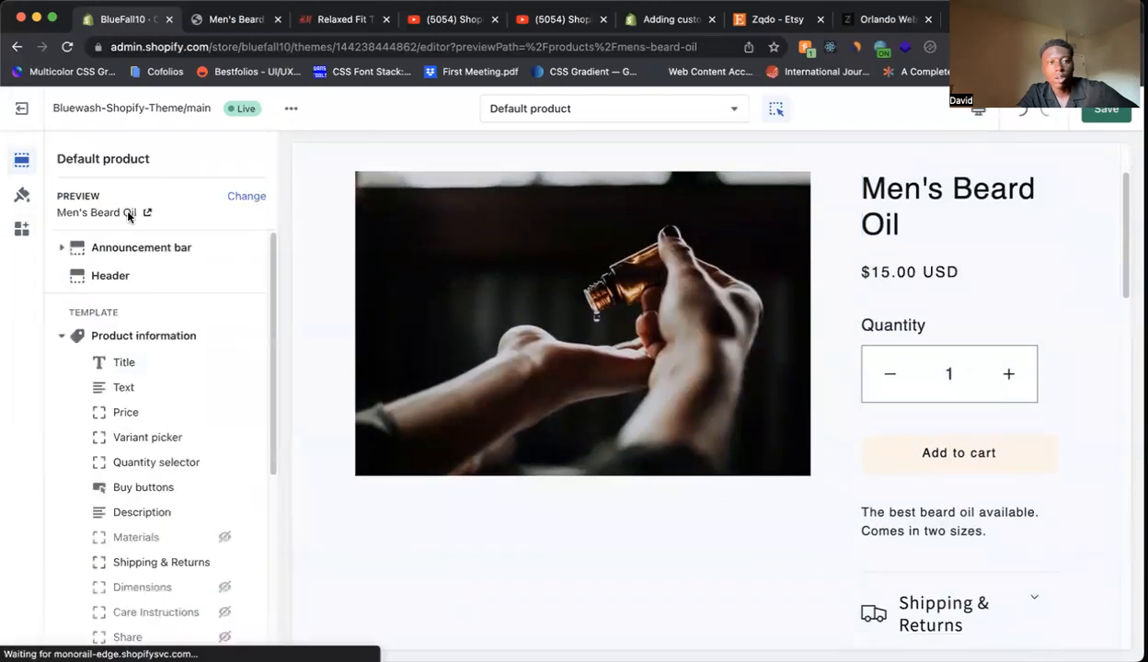
left_click(164, 336)
scroll(170, 326, "down", 6)
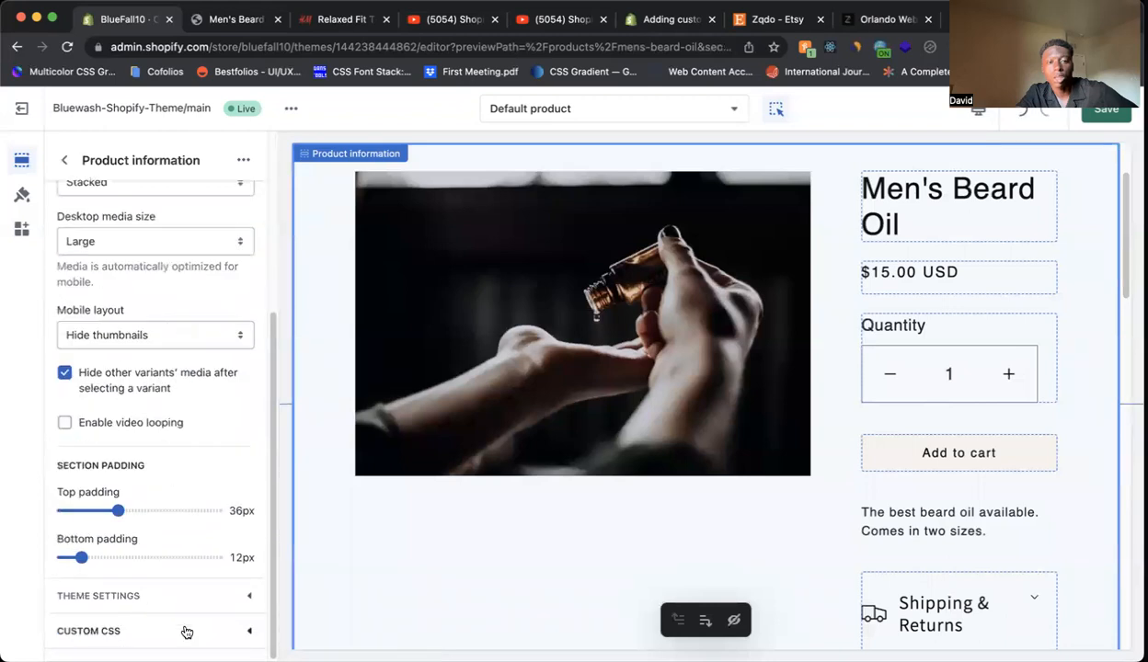
scroll(199, 540, "down", 3)
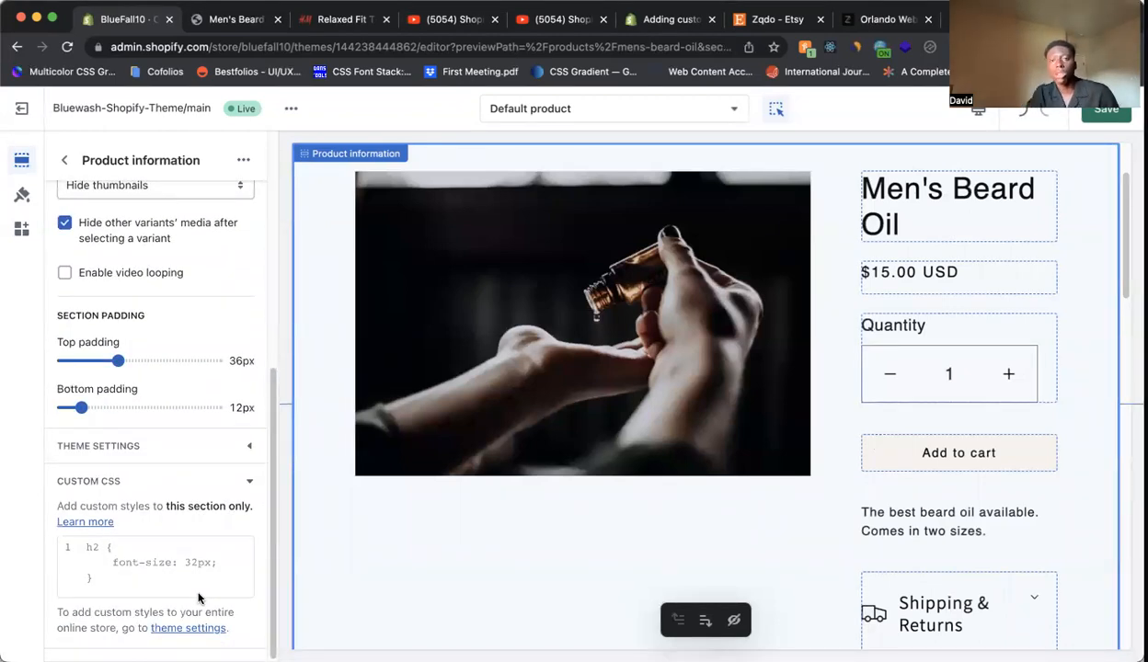
Compare the product title and price with H&M's page, and check the Product information and Title settings for styling options
left_click(210, 23)
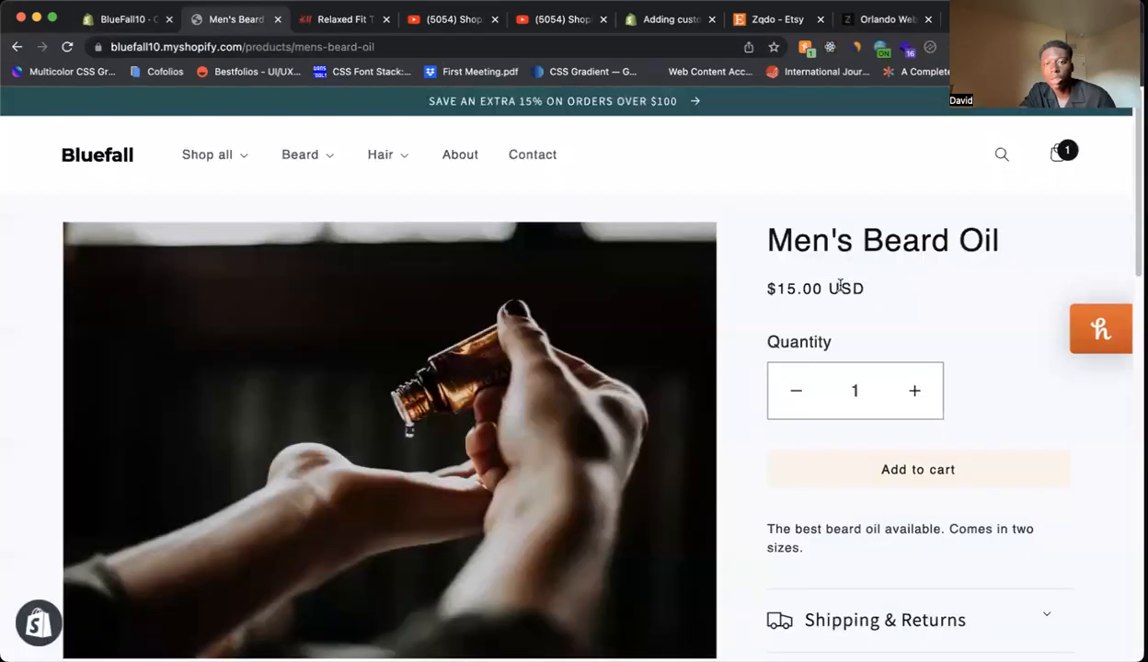
left_click(342, 19)
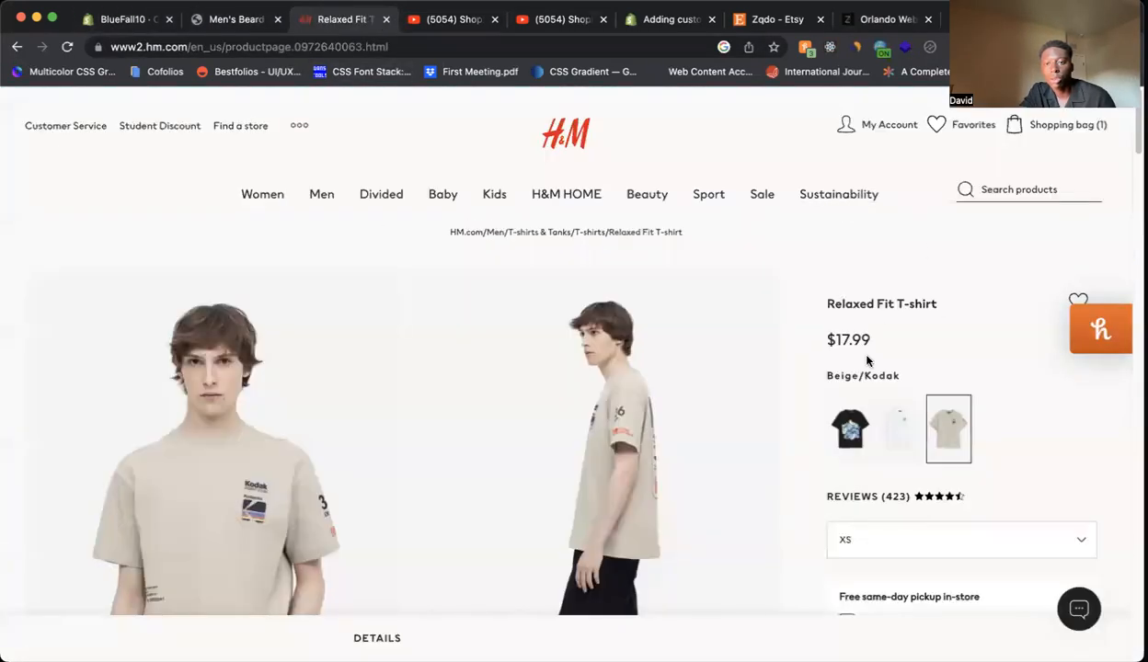
left_click(127, 19)
scroll(120, 350, "up", 5)
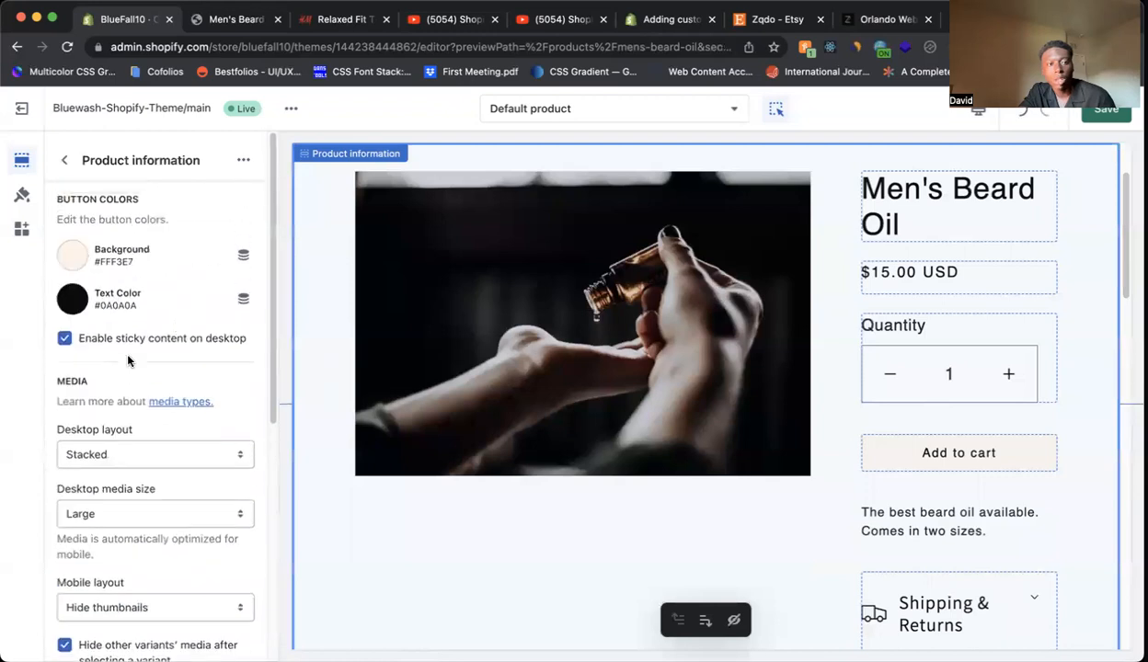
scroll(184, 395, "down", 3)
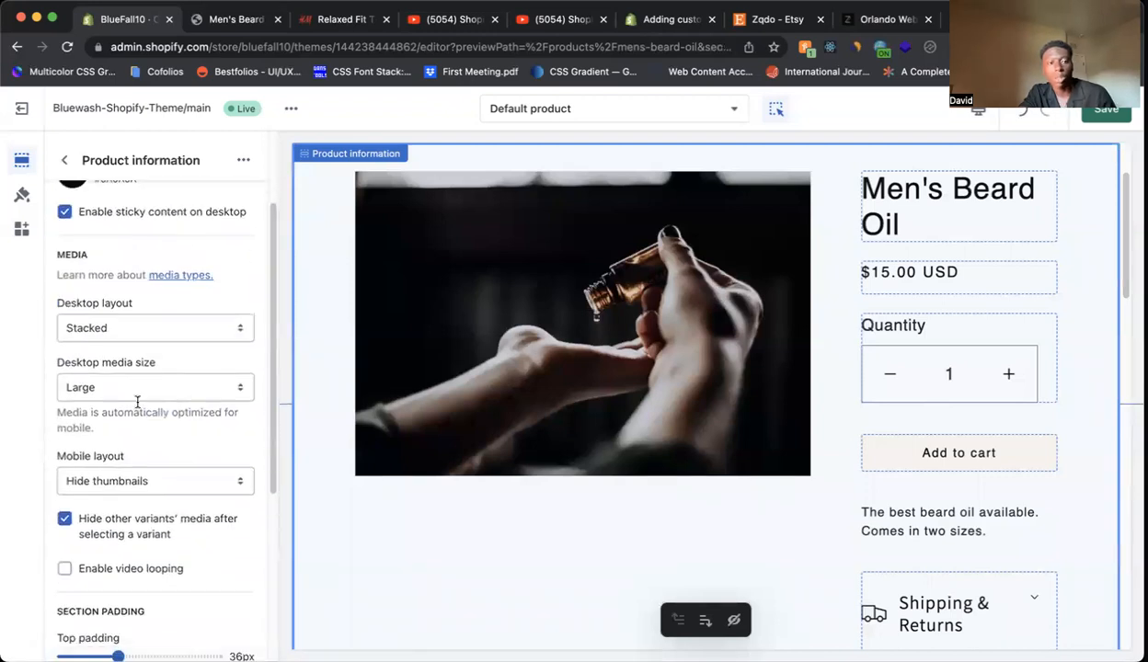
left_click(64, 160)
left_click(155, 362)
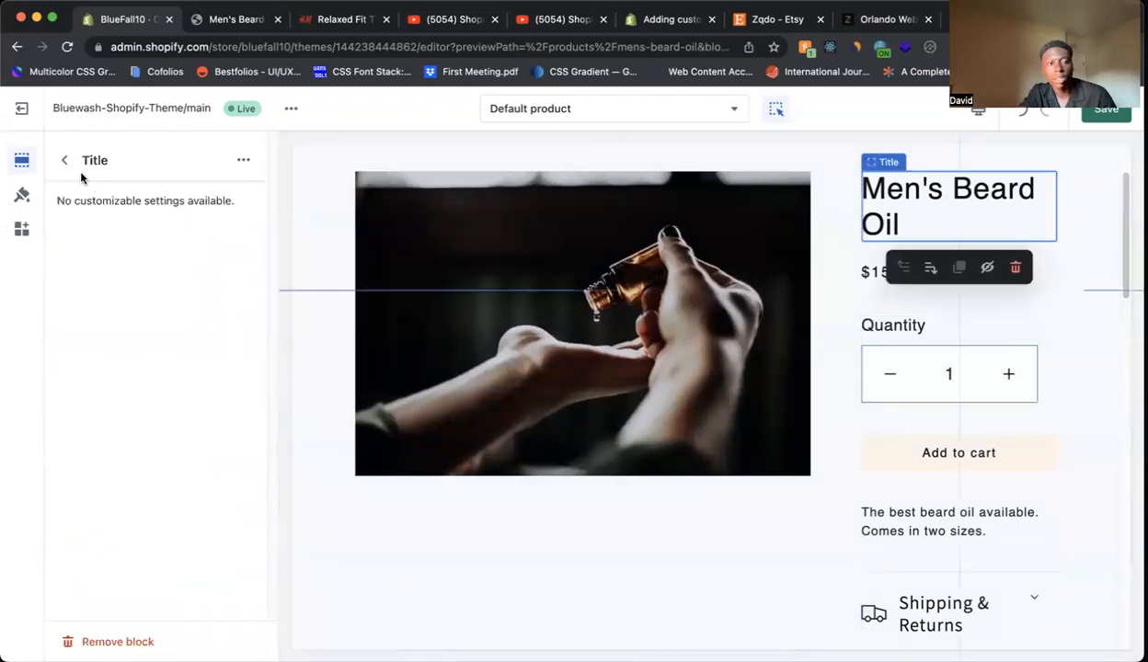
left_click(66, 162)
left_click(151, 338)
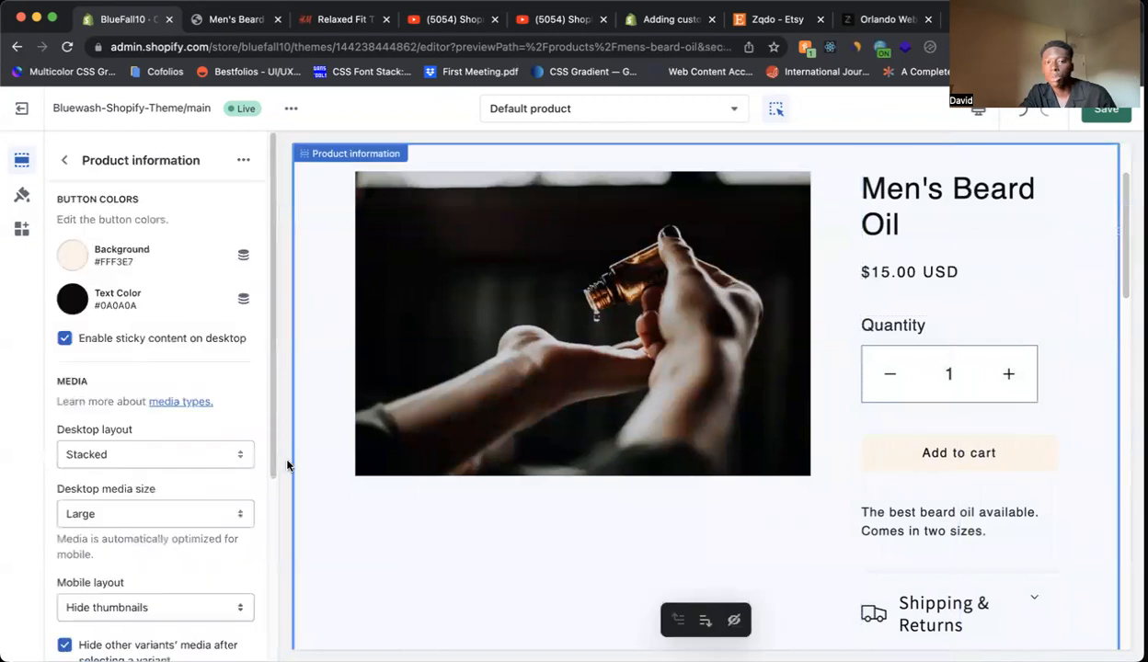
Add an h1 rule with font-size: 15px to the Product information section's custom CSS
scroll(178, 470, "down", 5)
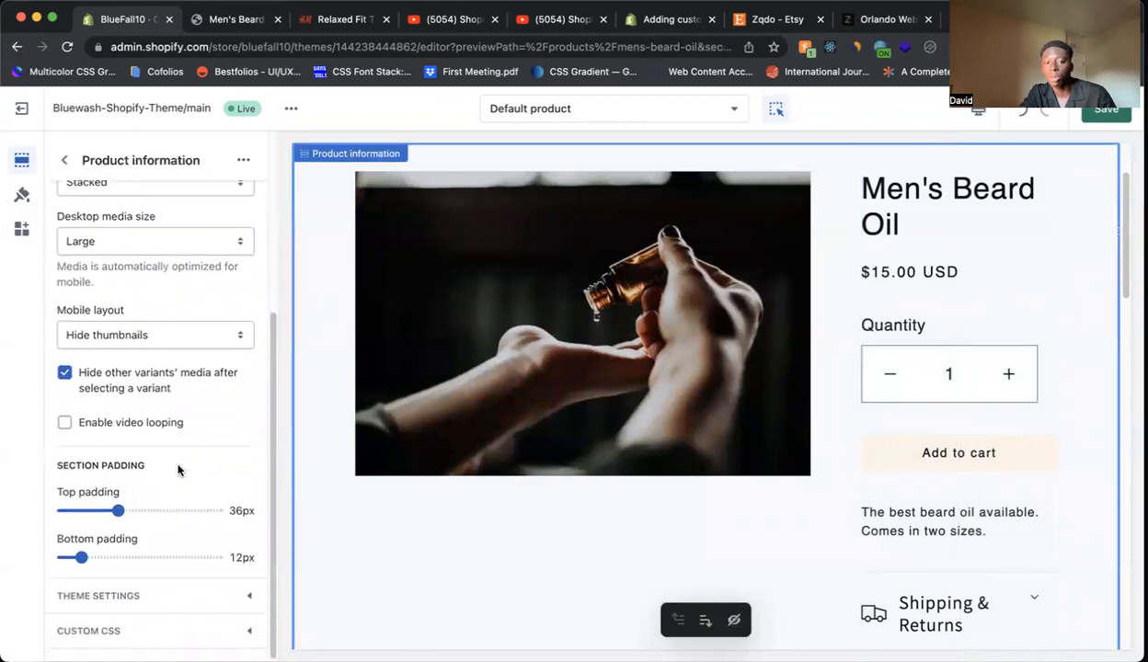
left_click(215, 633)
left_click(158, 574)
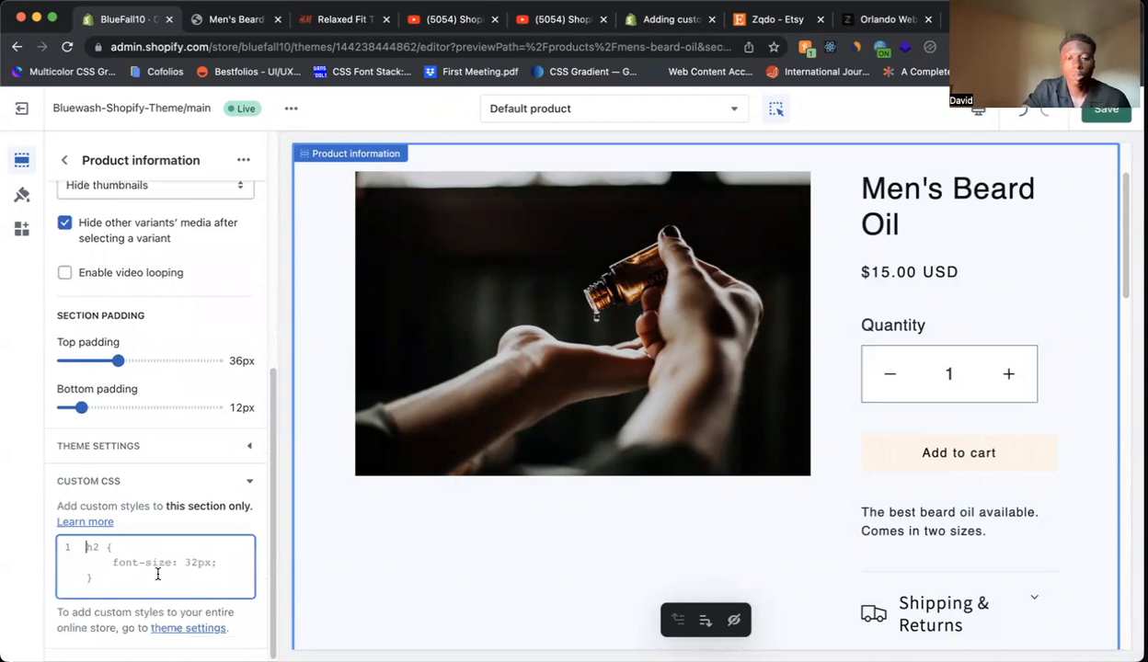
type("h1")
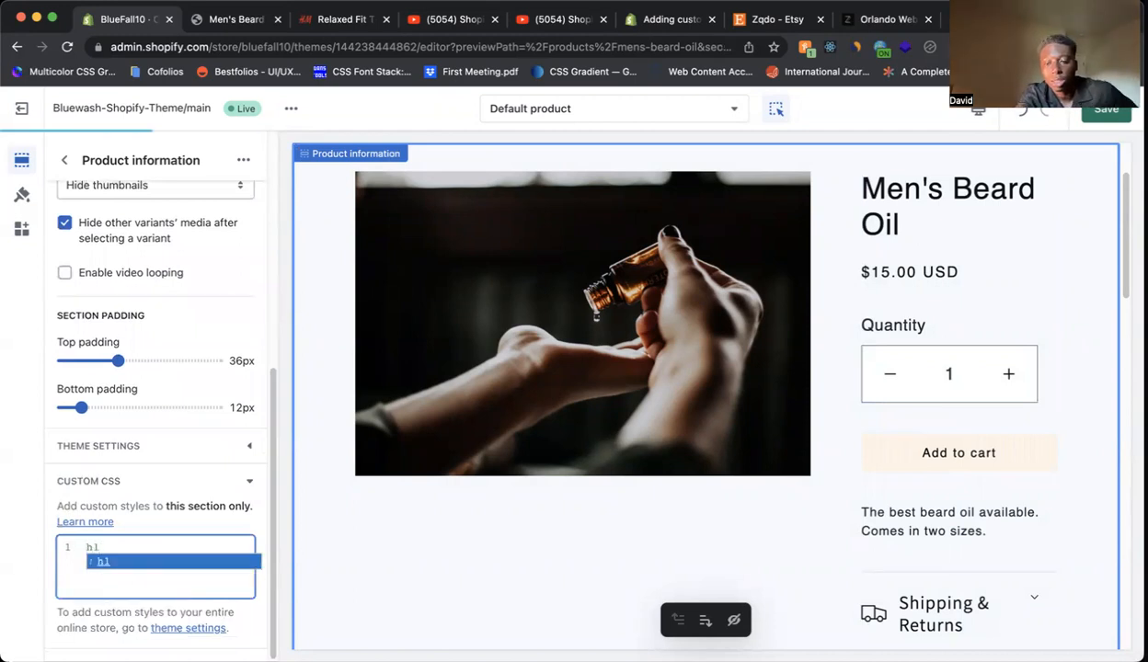
type("{")
key("Return")
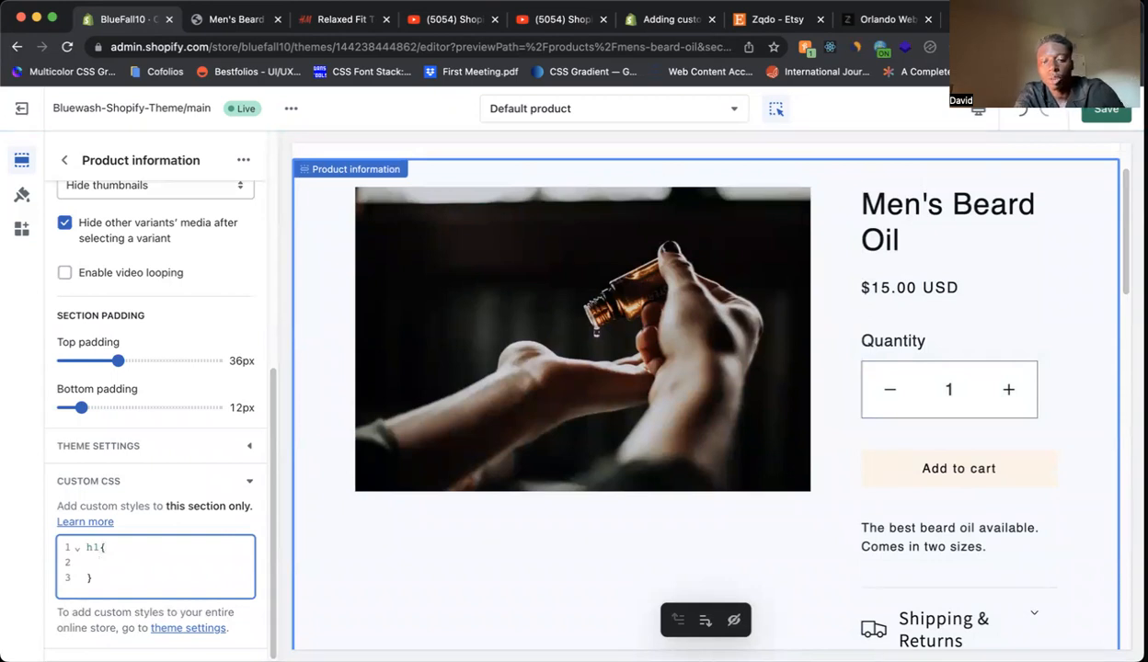
type("font-siz")
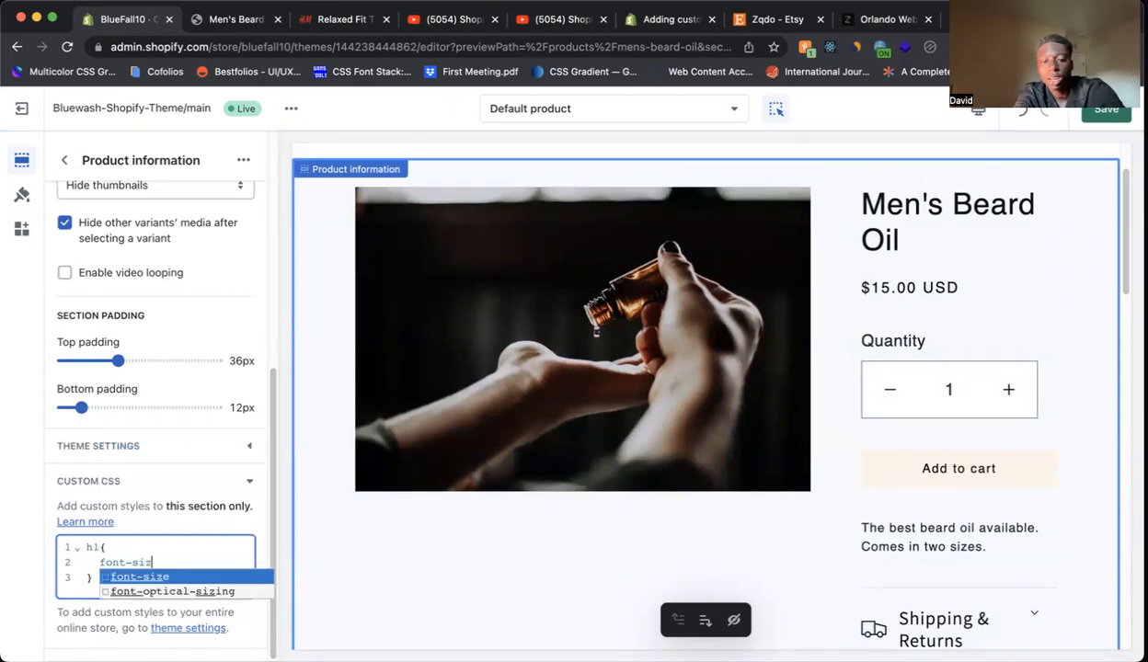
type("e: 1")
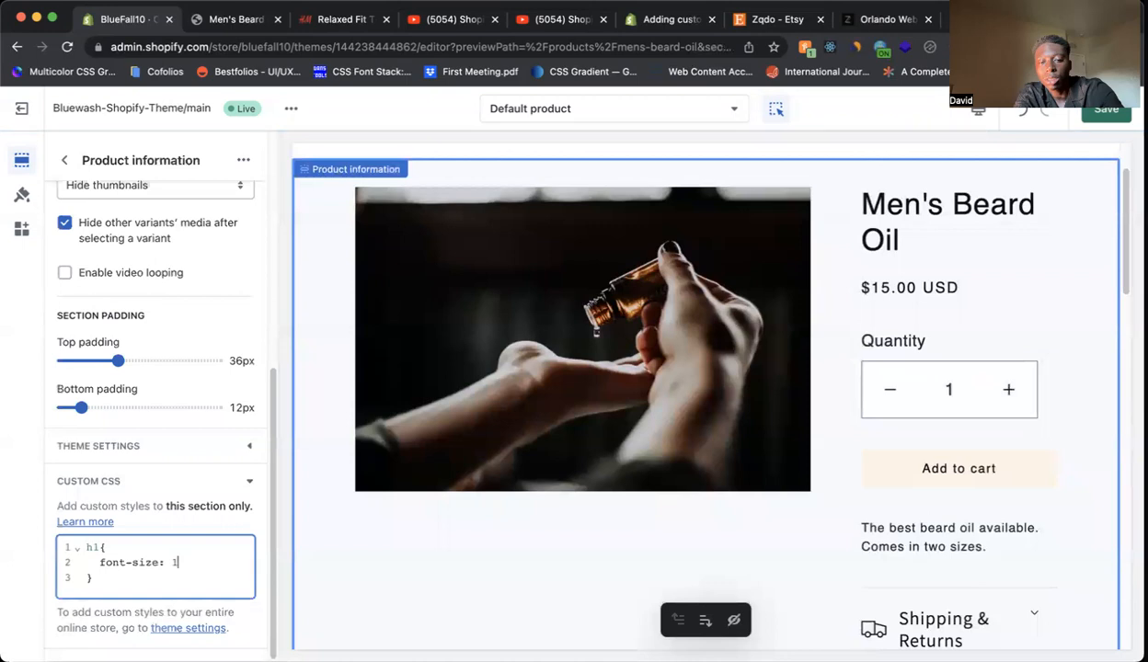
type("5px;")
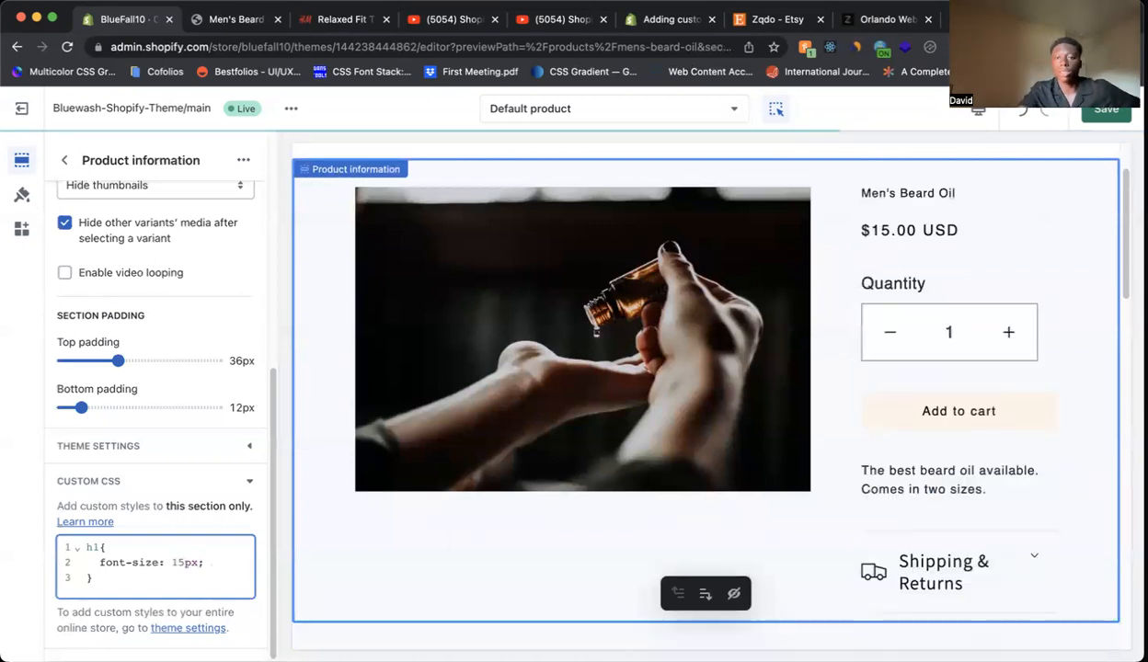
Set the h1 font size to 17px in the section's custom CSS and compare the product title with H&M's
left_click(337, 26)
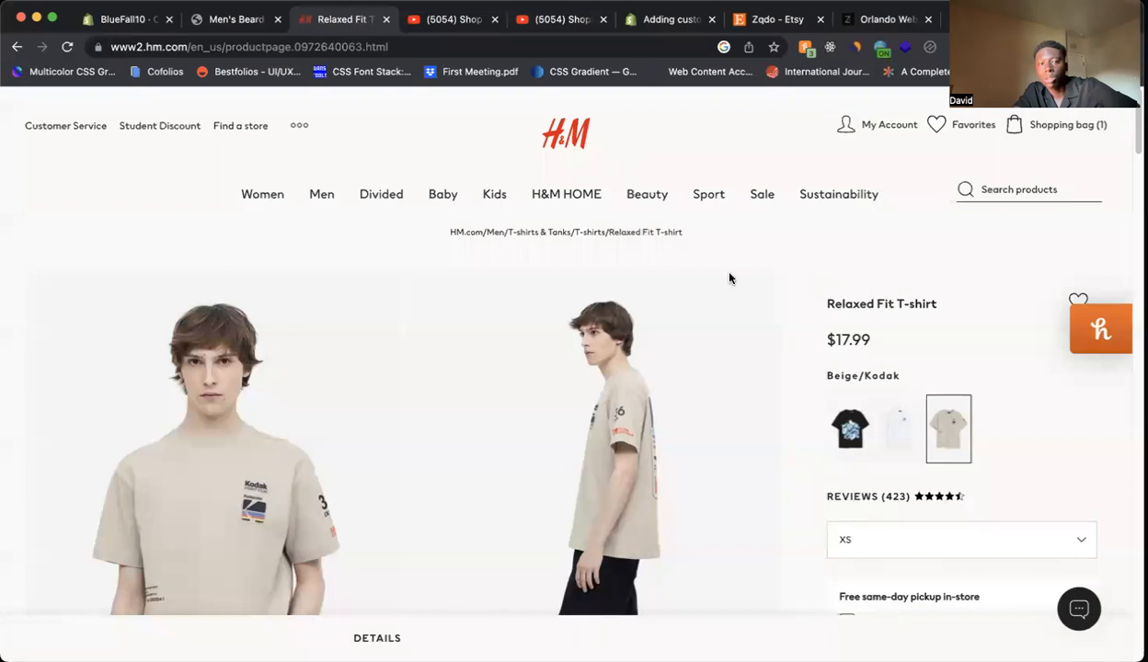
left_click(142, 20)
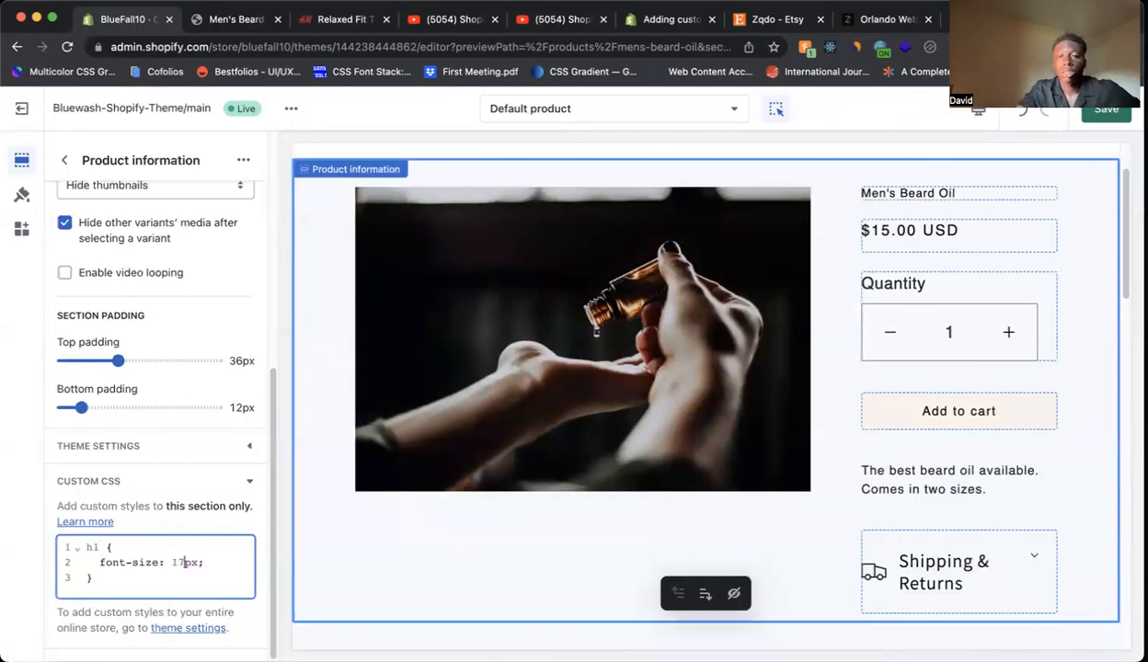
left_click(367, 27)
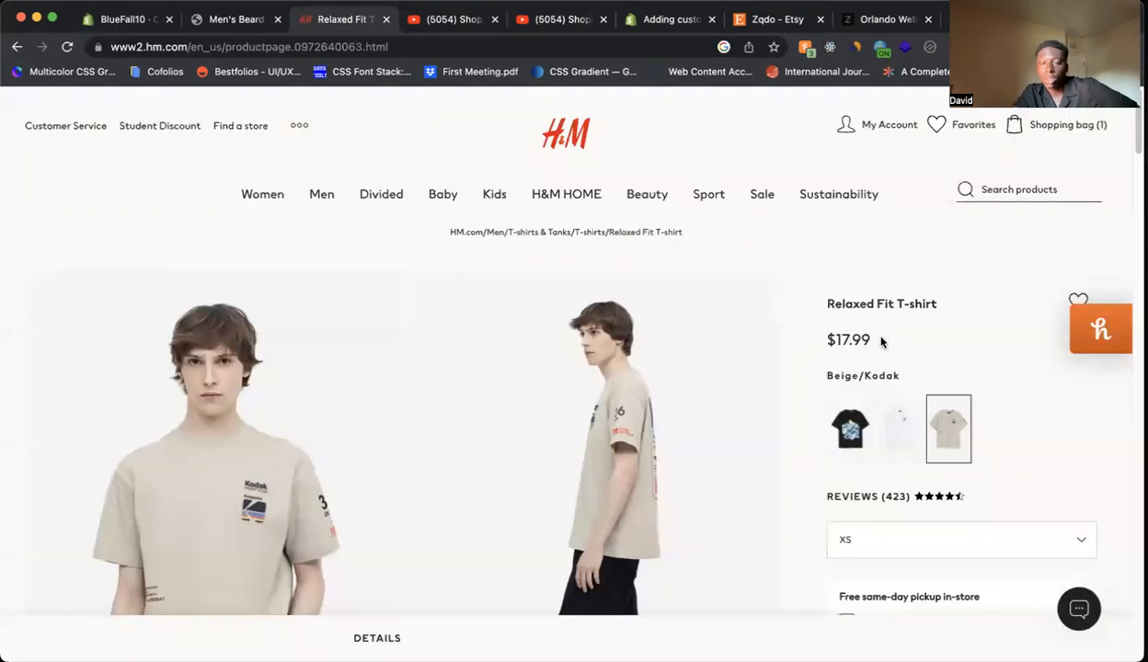
left_click_drag(937, 307, 929, 310)
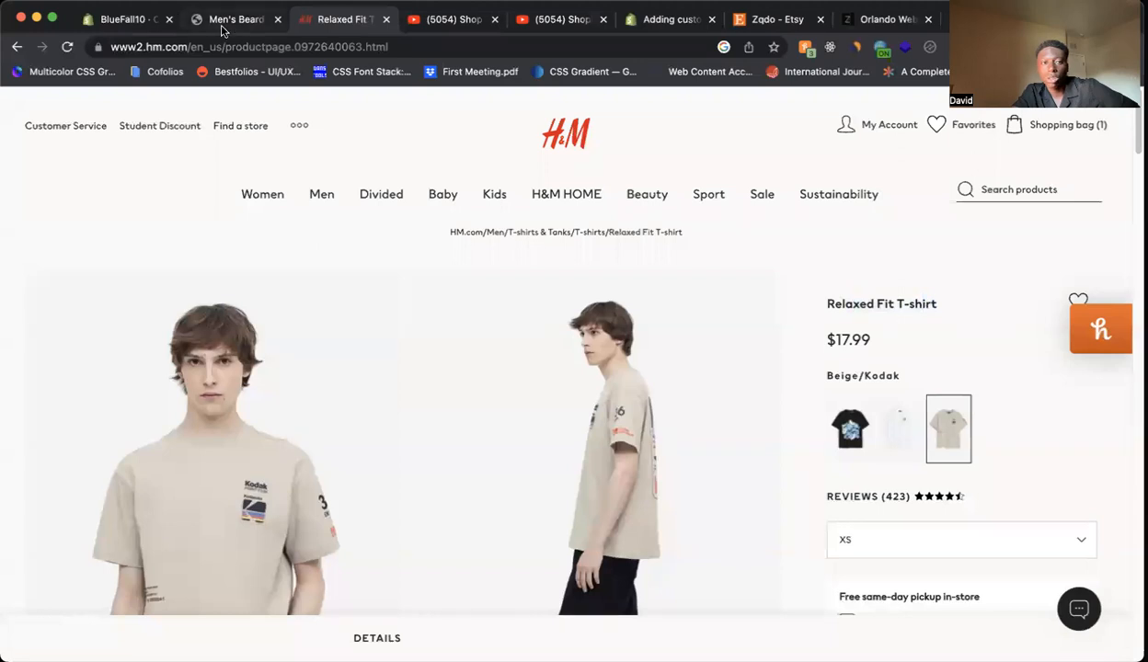
left_click(129, 18)
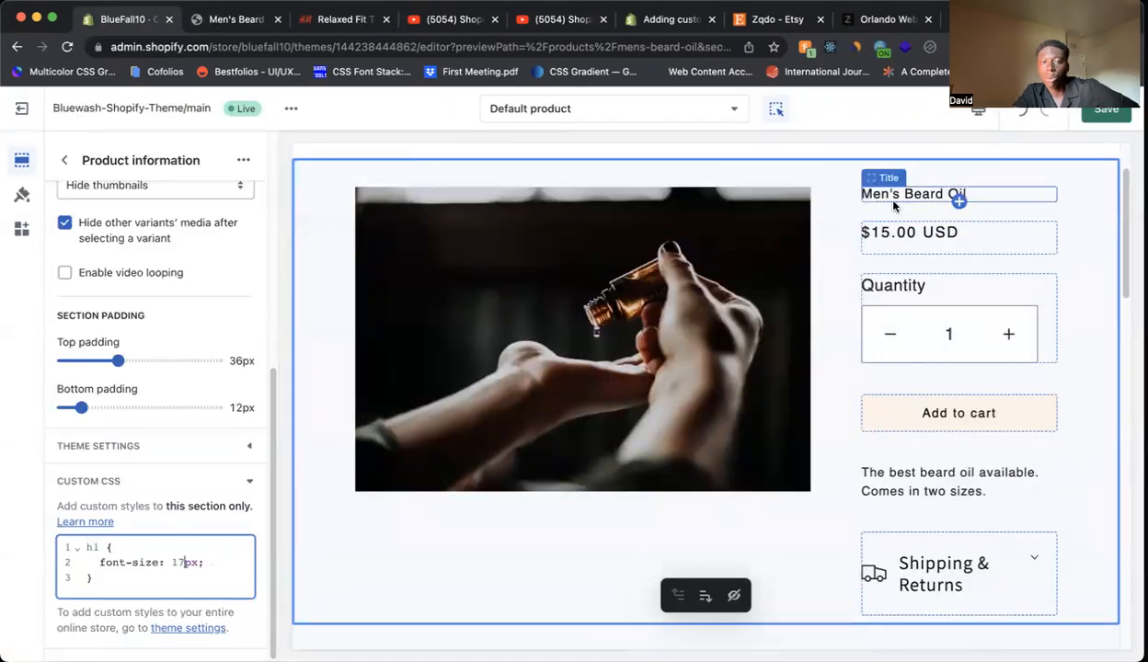
Add font-weight: 600 to the h1 rule in the Product information section's custom CSS
left_click(213, 558)
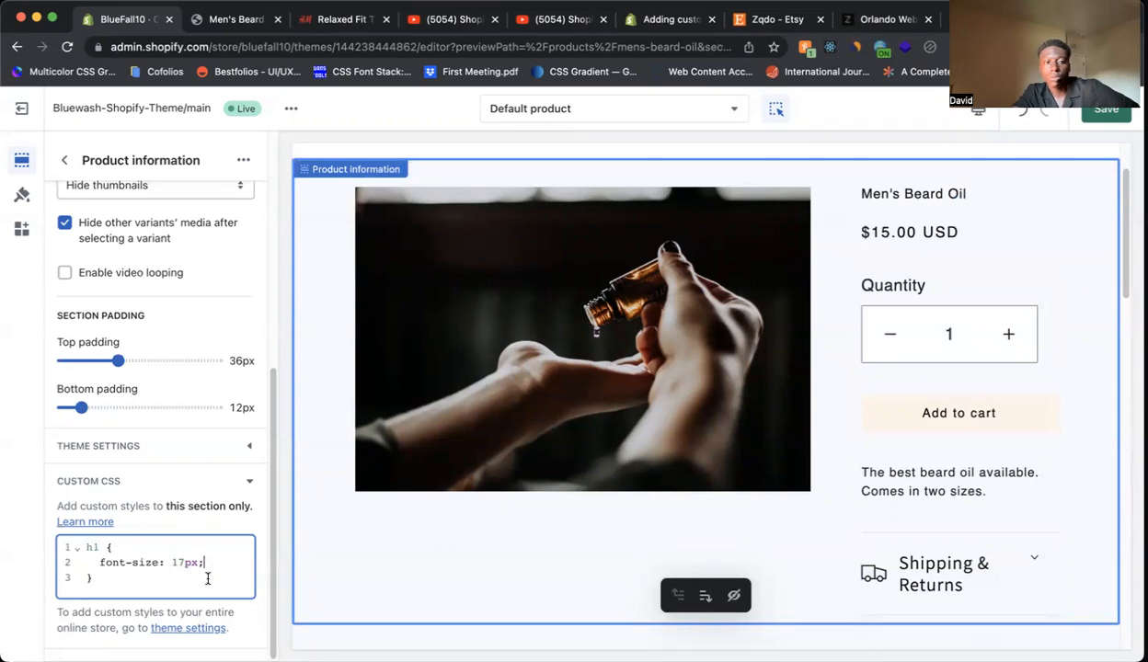
key("Return")
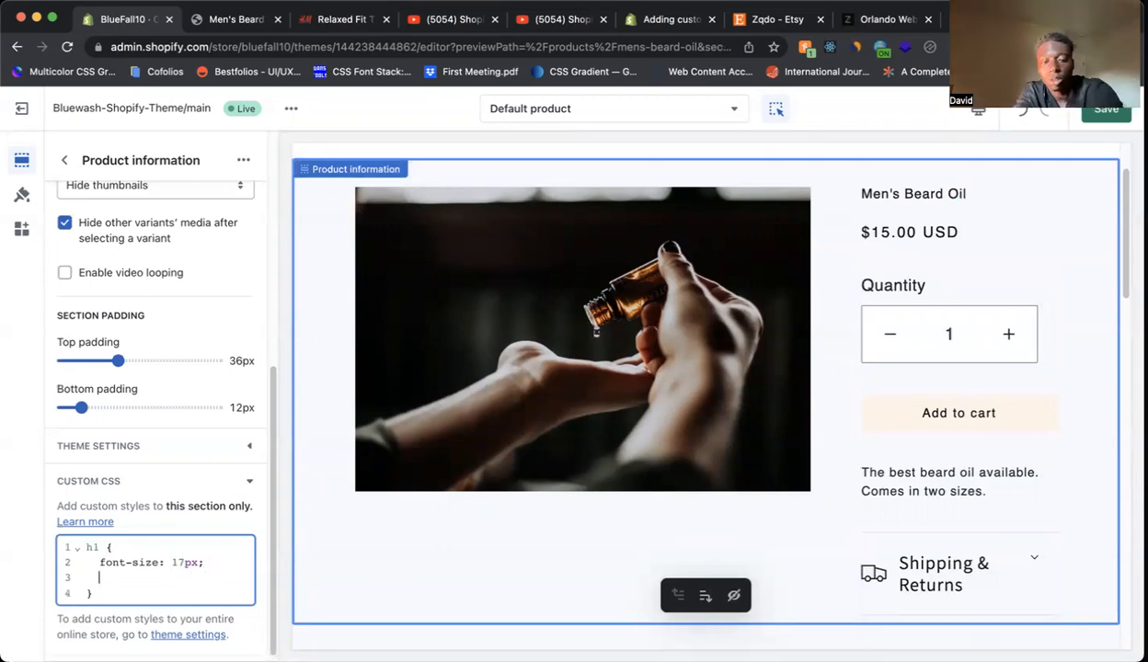
type("font-weight: 600;")
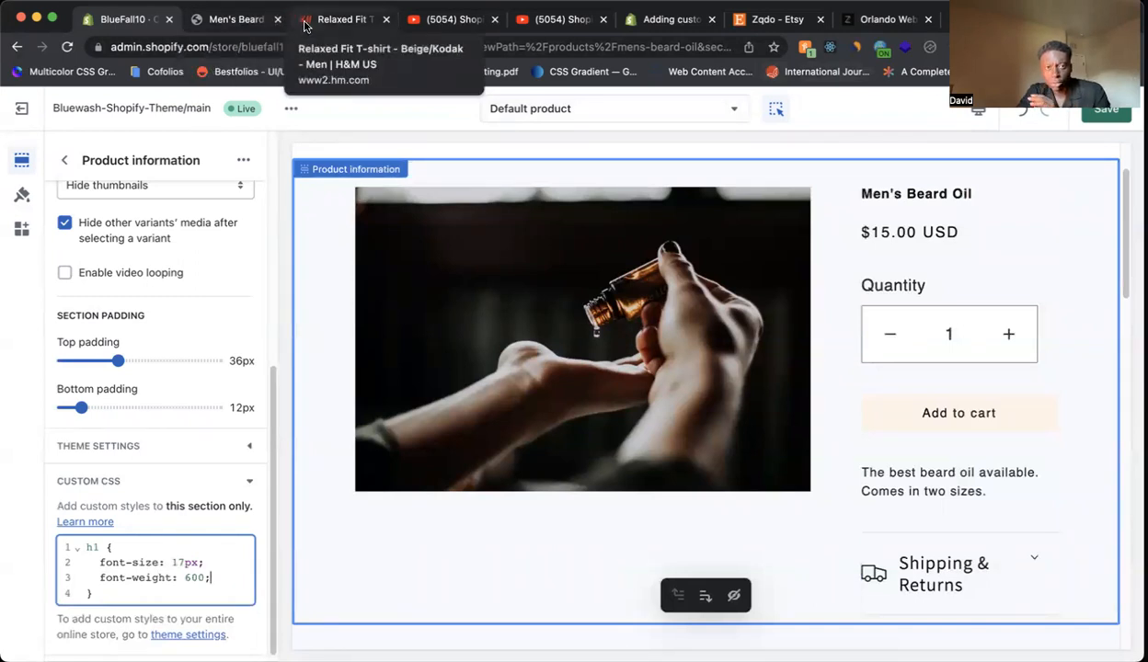
Compare the restyled product title and price with H&M's T-shirt page, dismissing the shopping tips popup there
left_click(306, 24)
left_click(123, 26)
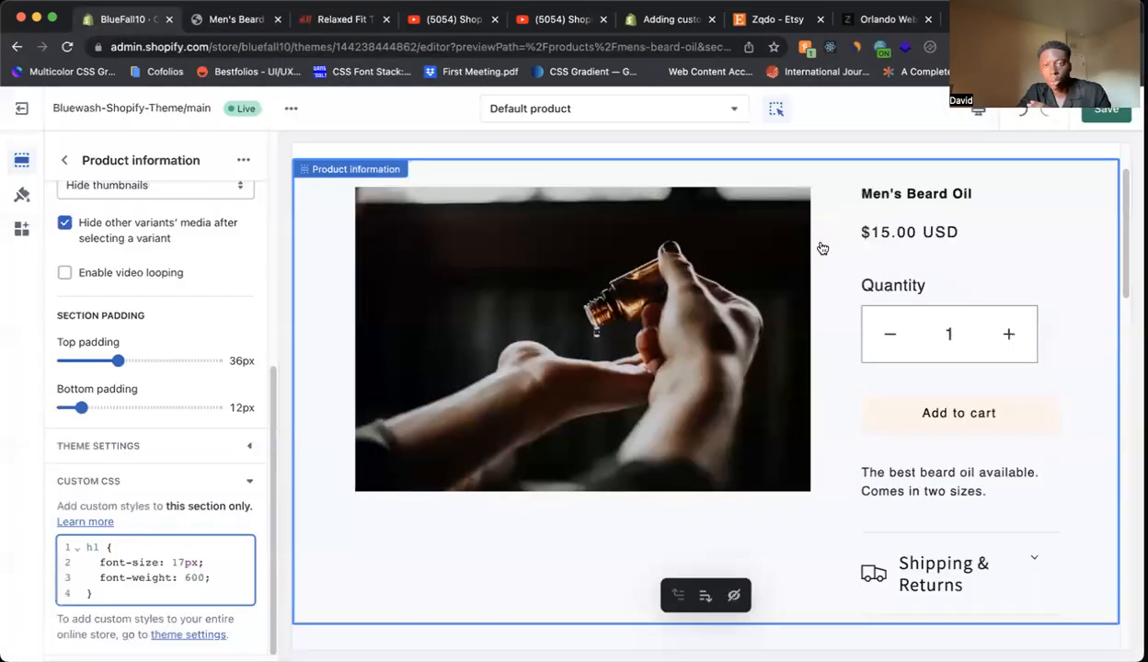
left_click(327, 24)
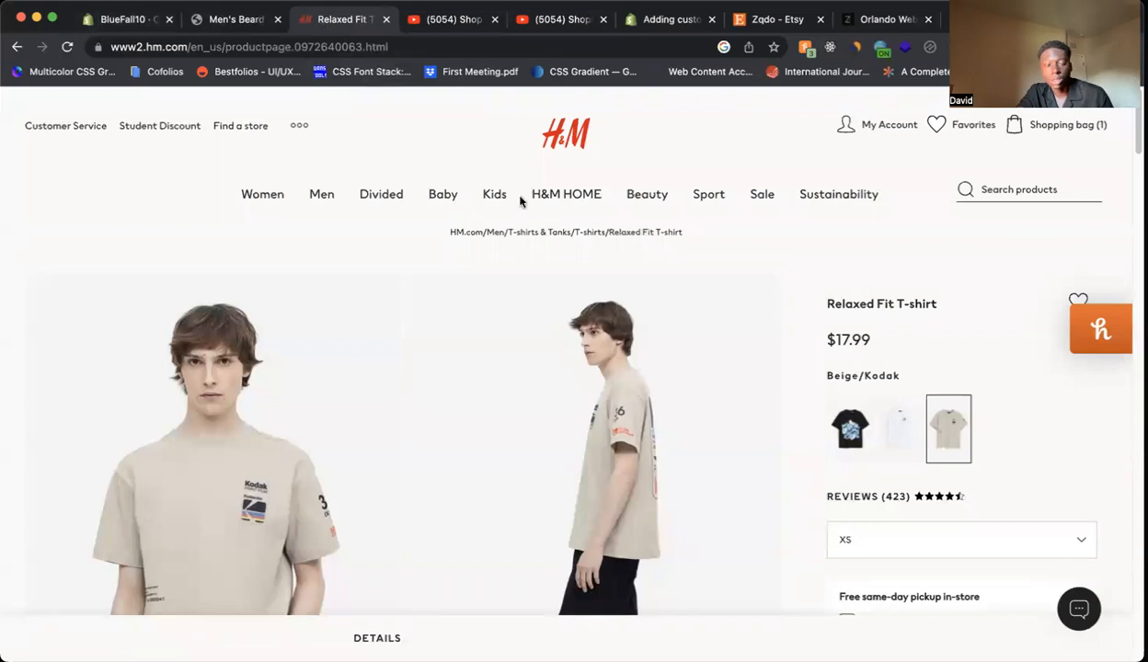
left_click(129, 25)
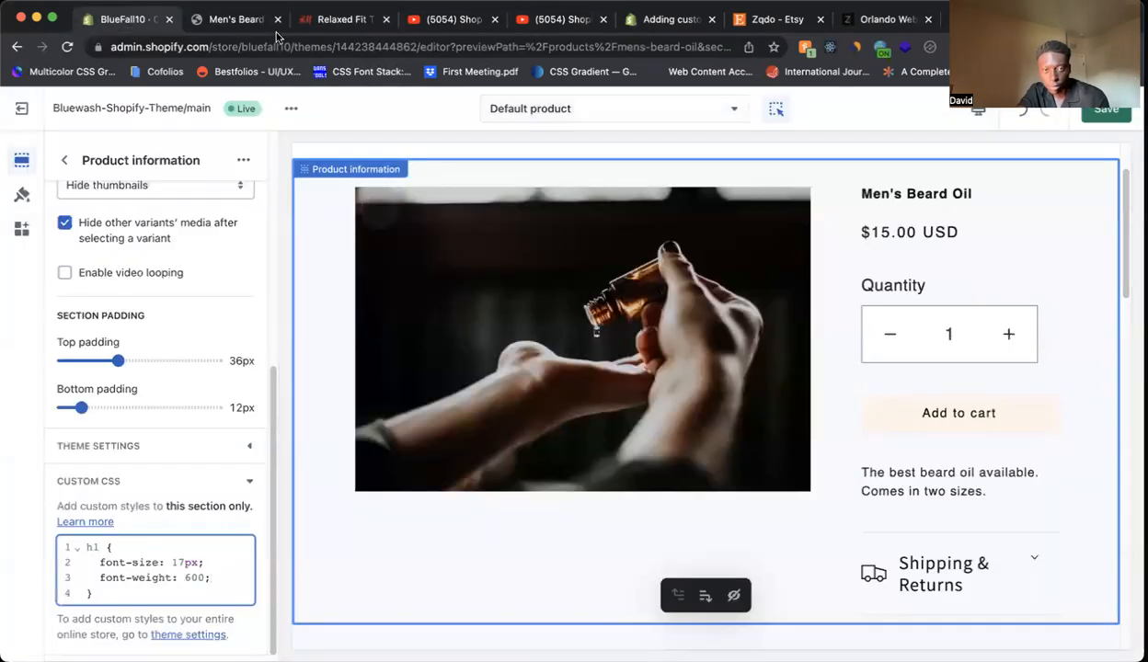
left_click(327, 24)
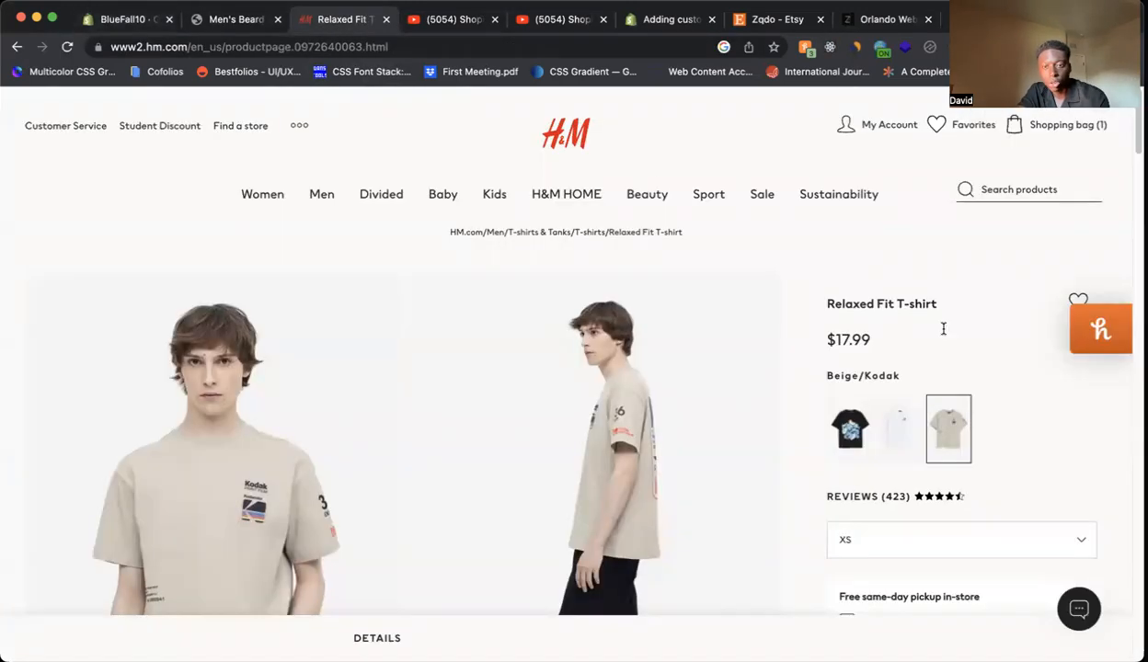
scroll(981, 463, "down", 3)
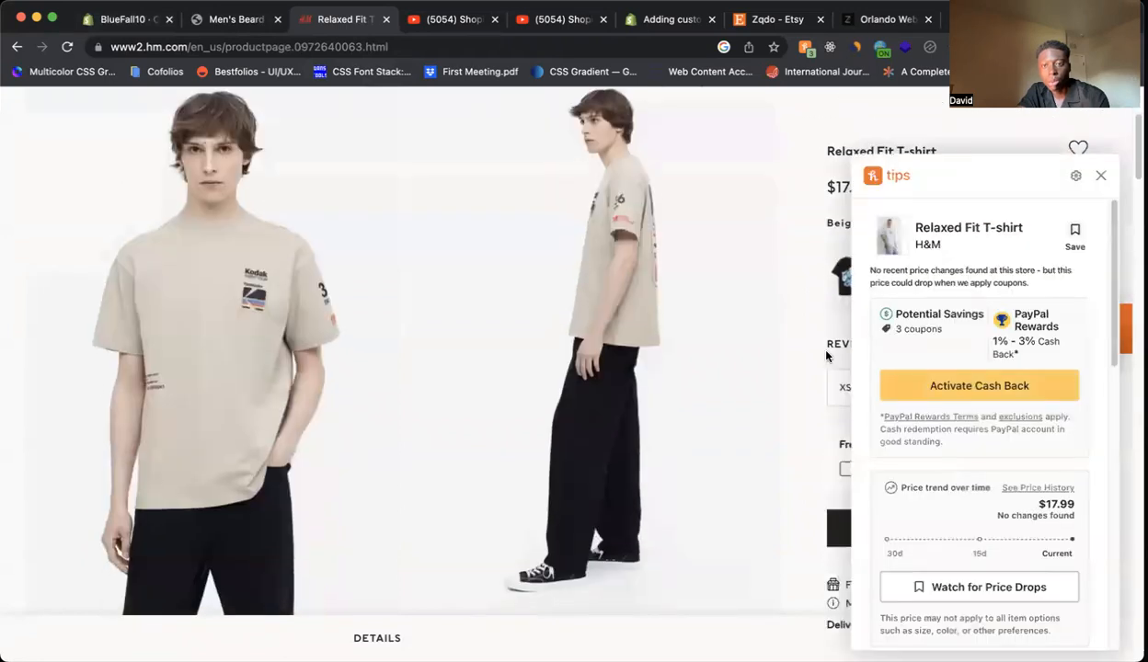
left_click(1101, 178)
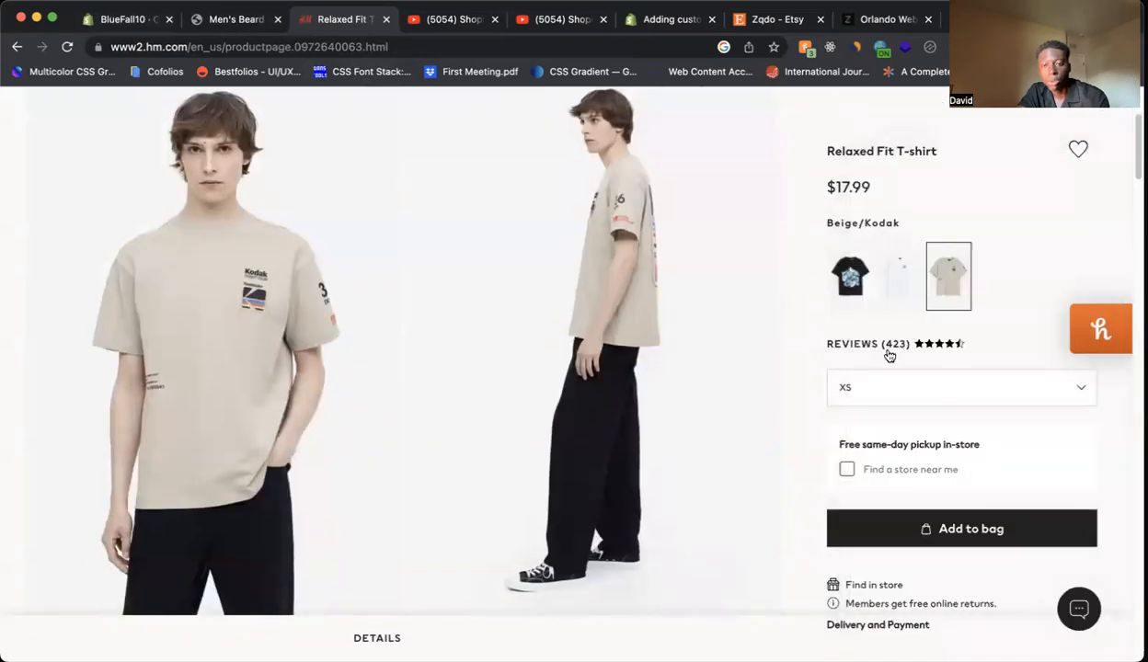
left_click(142, 22)
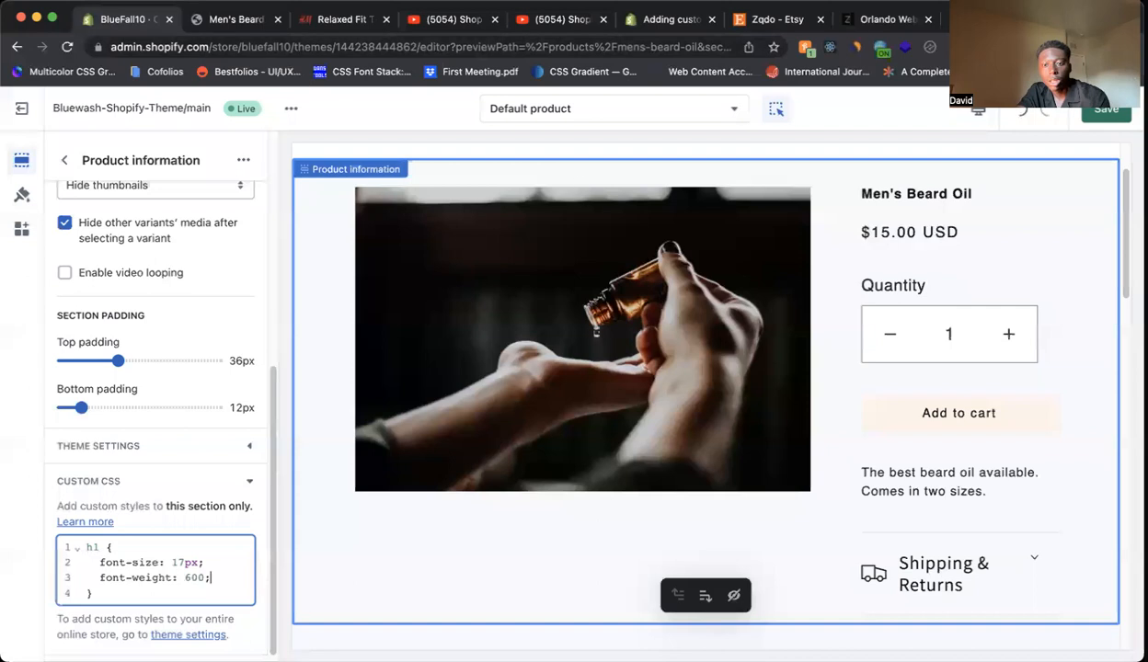
Compare the quantity selector and Add to cart area with H&M's size selector and Add to bag area
scroll(985, 346, "down", 1)
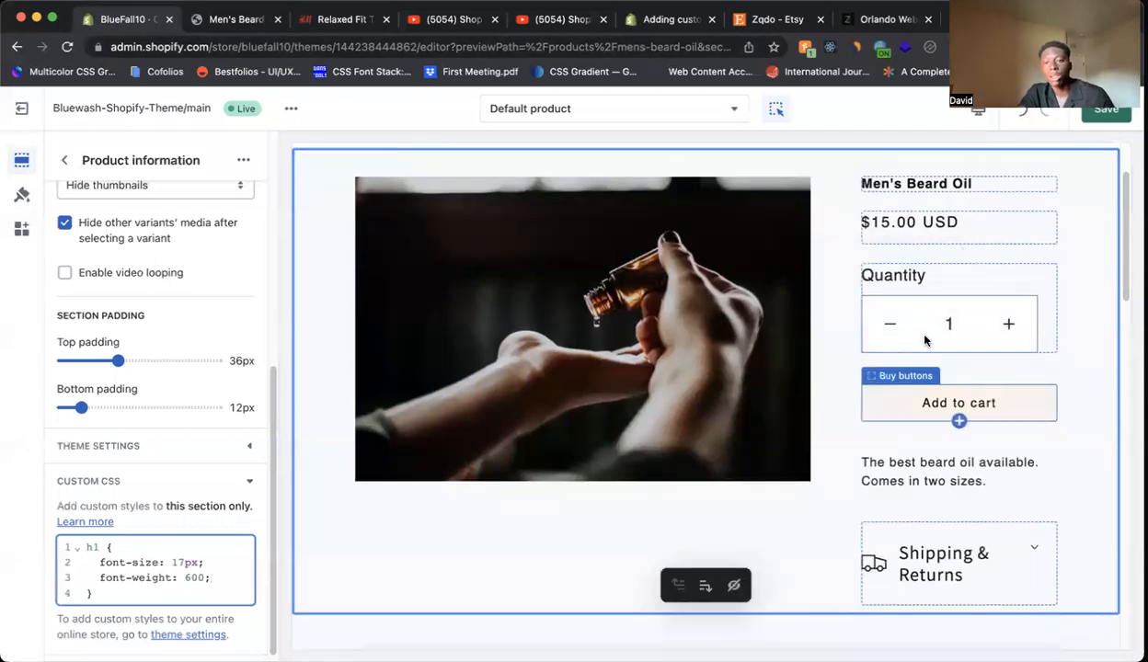
scroll(724, 387, "down", 1)
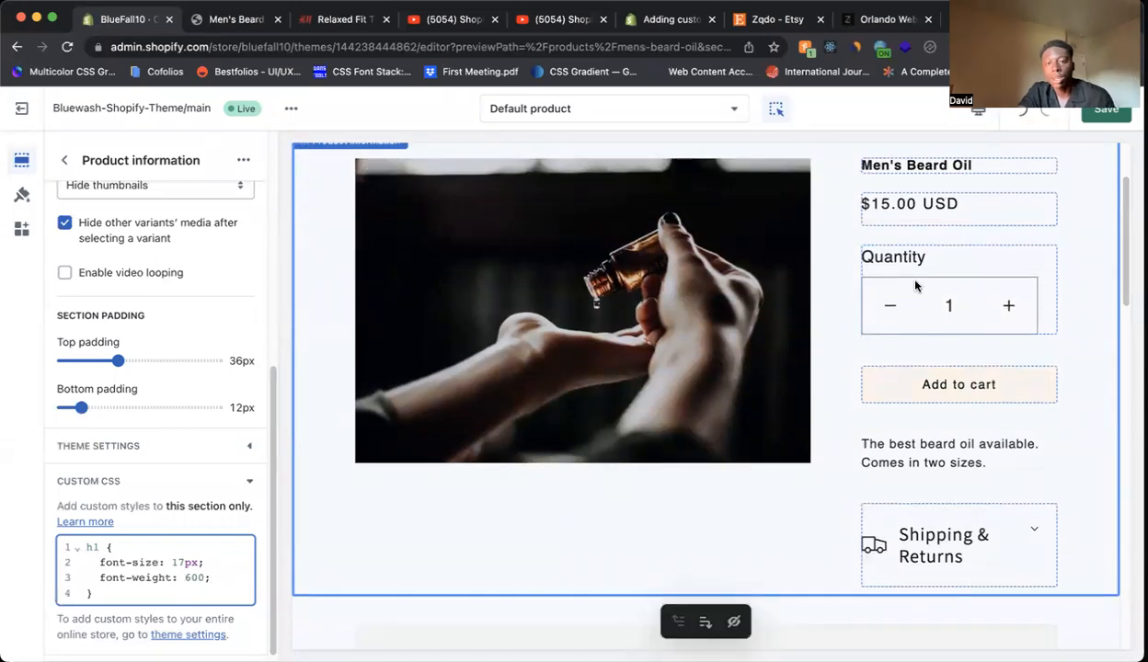
left_click(313, 26)
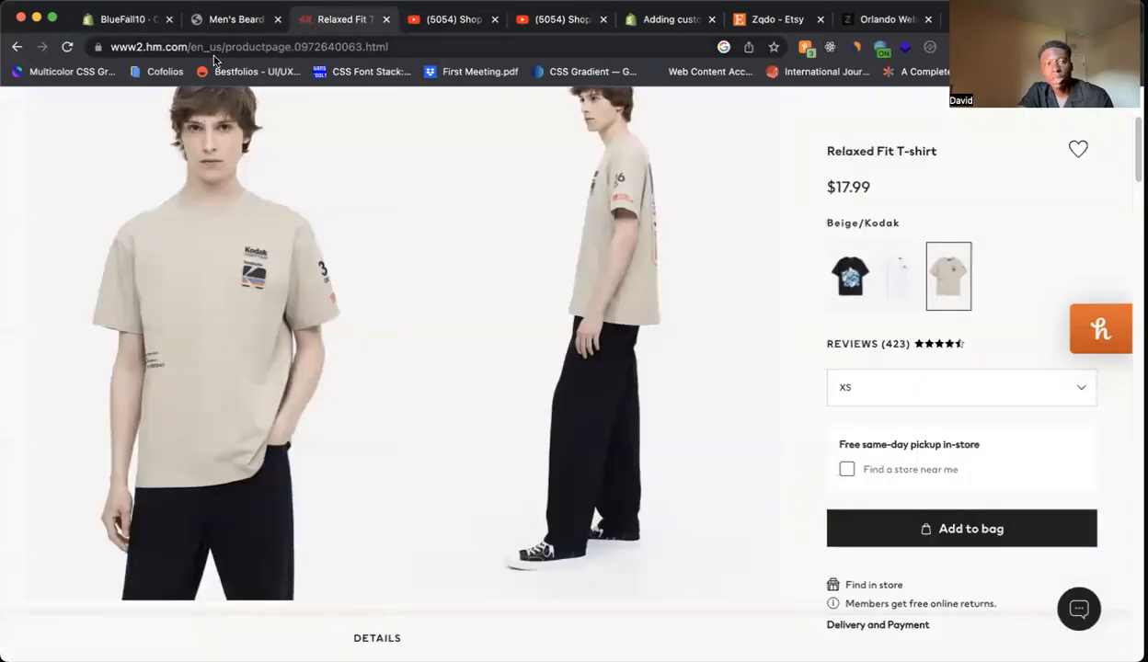
left_click(118, 21)
left_click(331, 18)
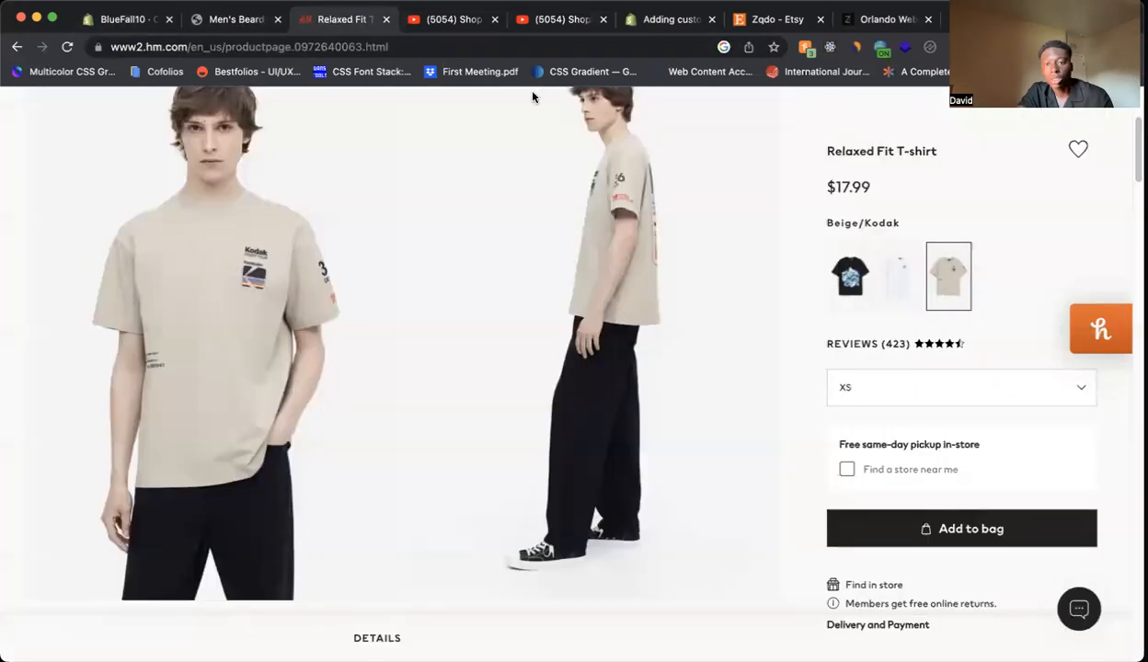
left_click(126, 20)
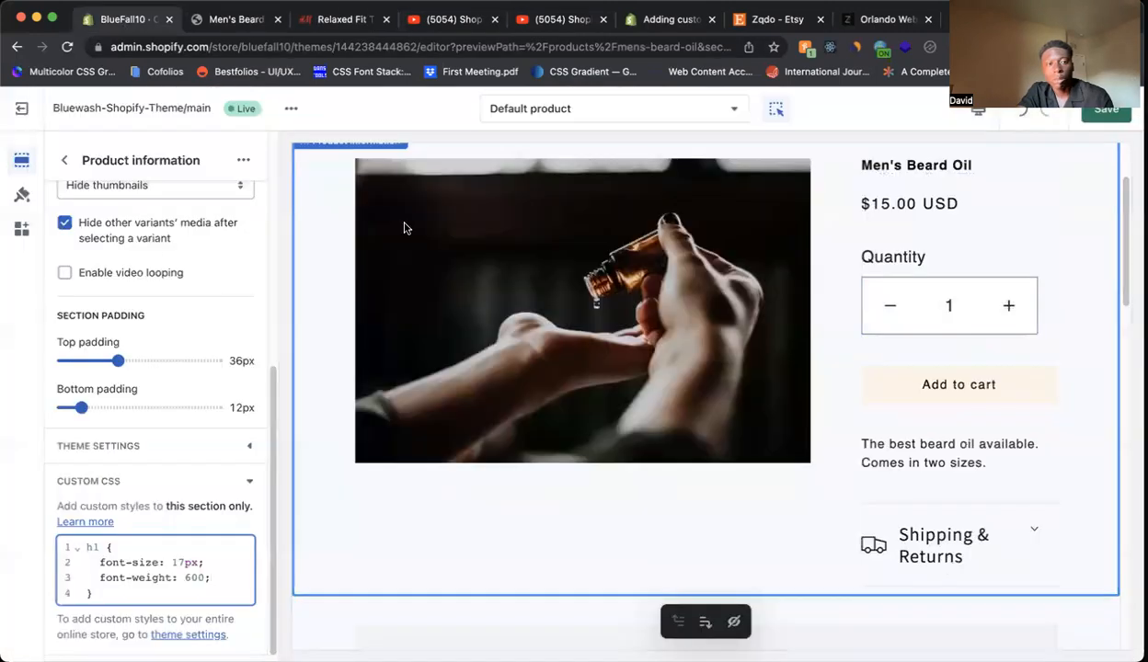
Try hiding the Quantity selector block in the Product information section, and show it again
left_click(902, 255)
left_click(66, 161)
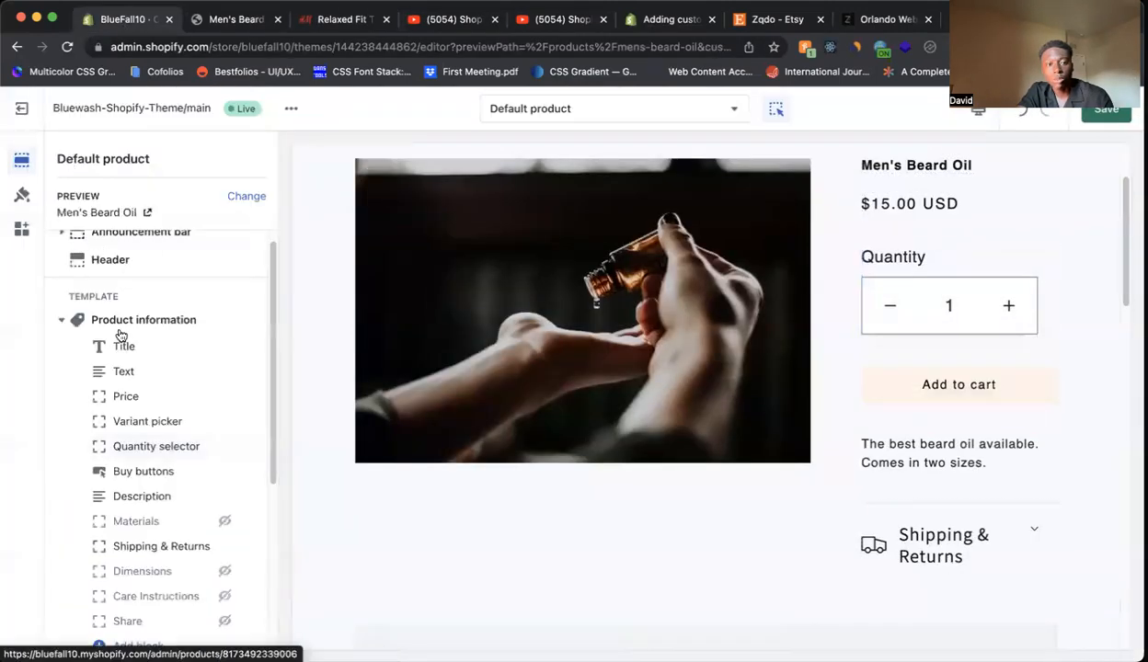
left_click(224, 447)
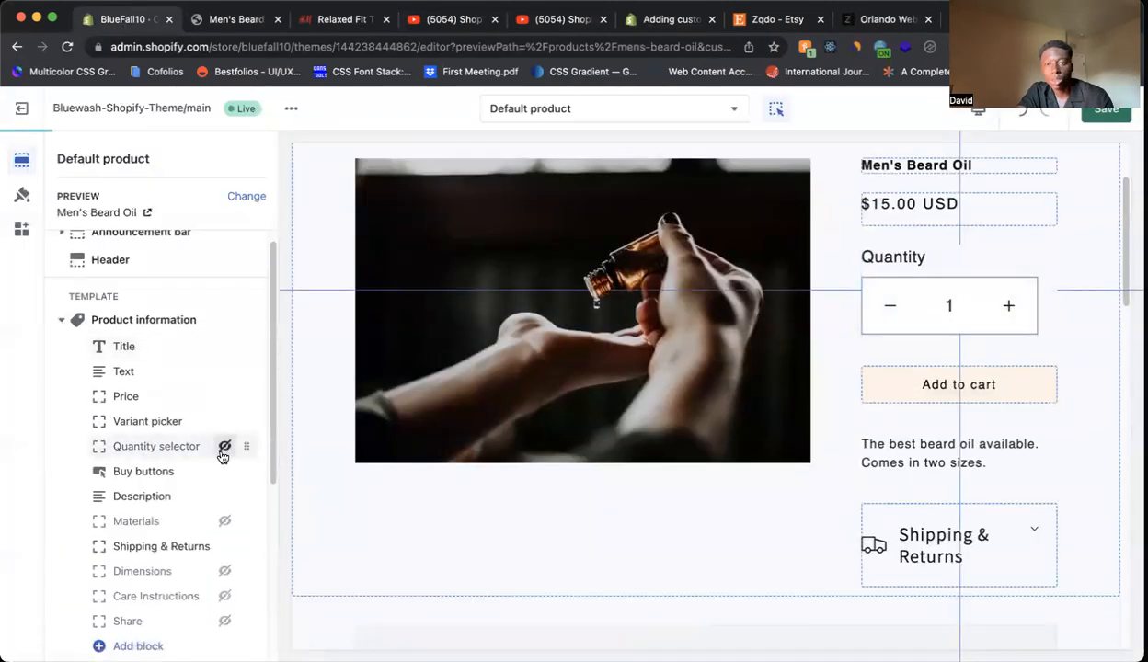
left_click(235, 446)
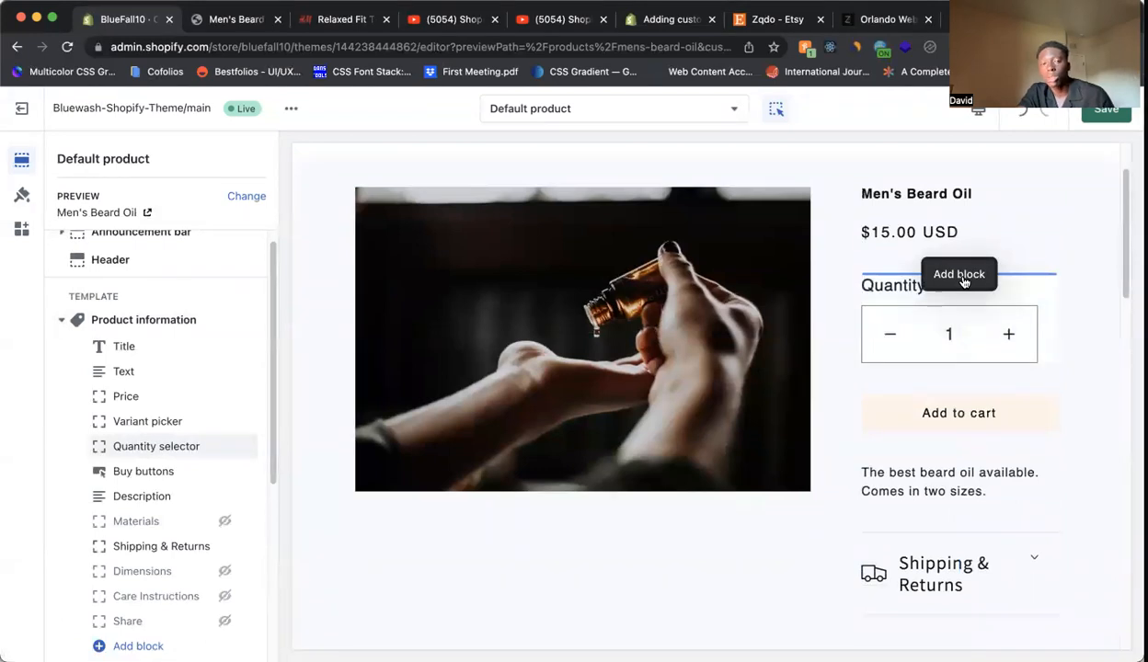
Check the purchase options and product details on H&M's T-shirt page against the Men's Beard Oil preview
left_click(340, 28)
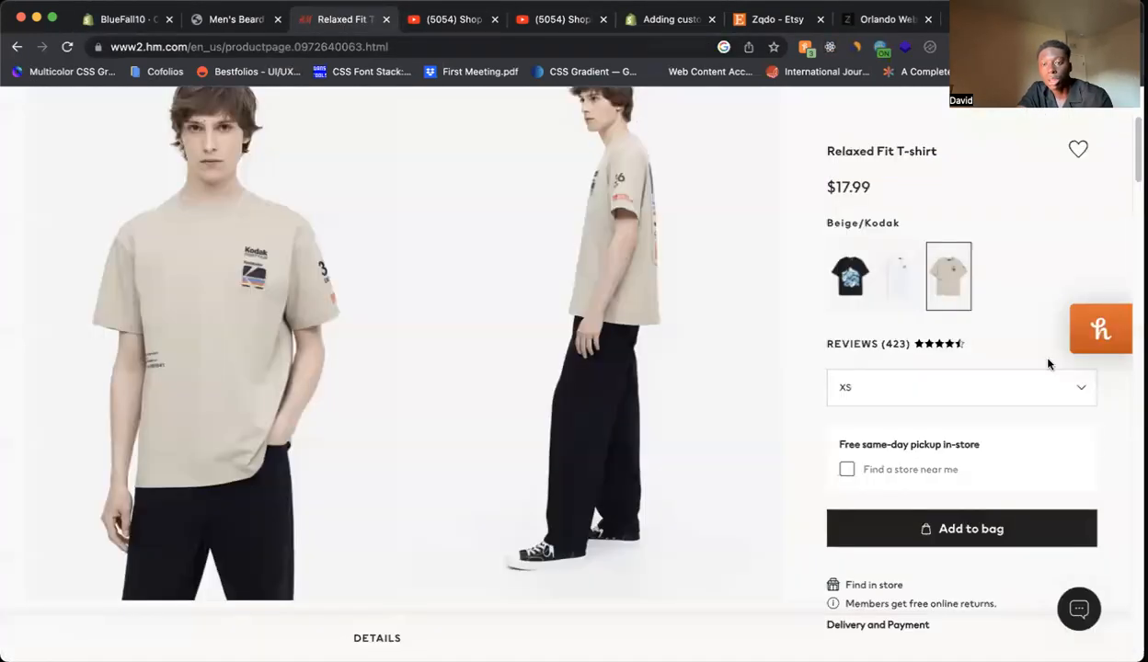
scroll(989, 411, "down", 5)
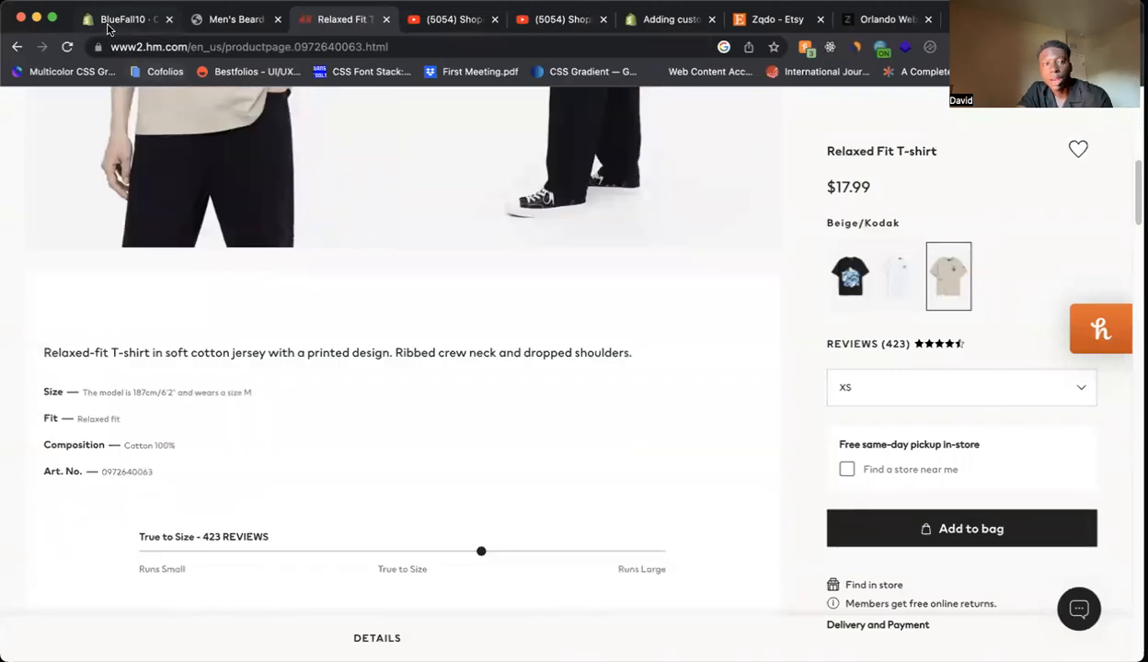
left_click(109, 27)
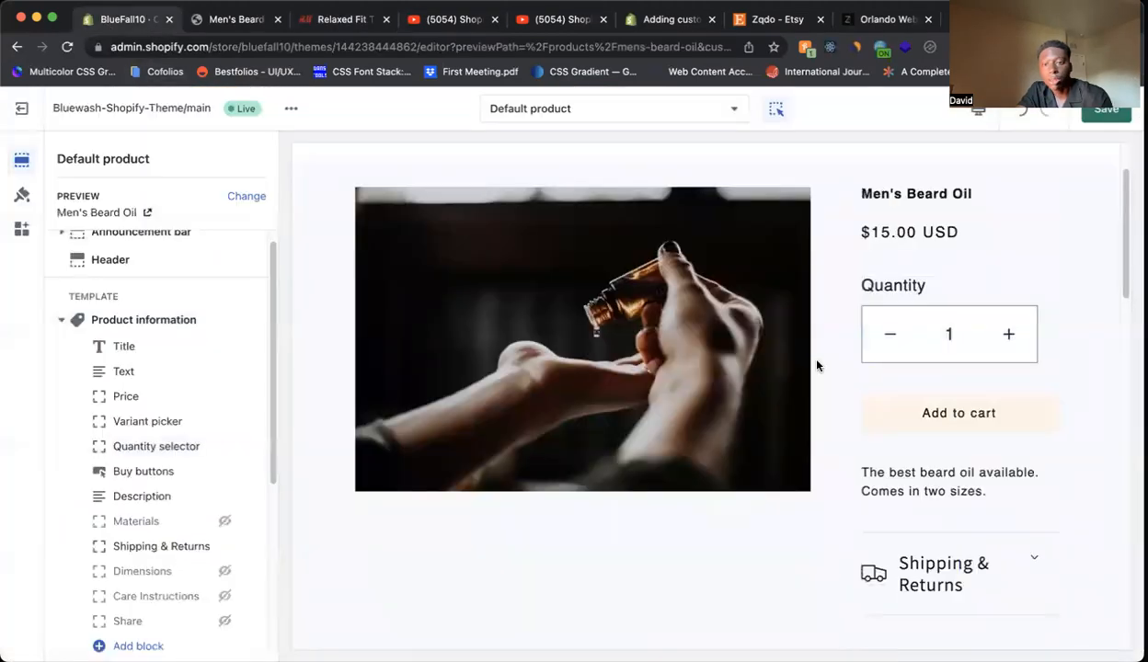
Enable dynamic checkout buttons in the Buy buttons block and compare the purchase buttons with H&M's page
scroll(120, 446, "down", 1)
left_click(115, 442)
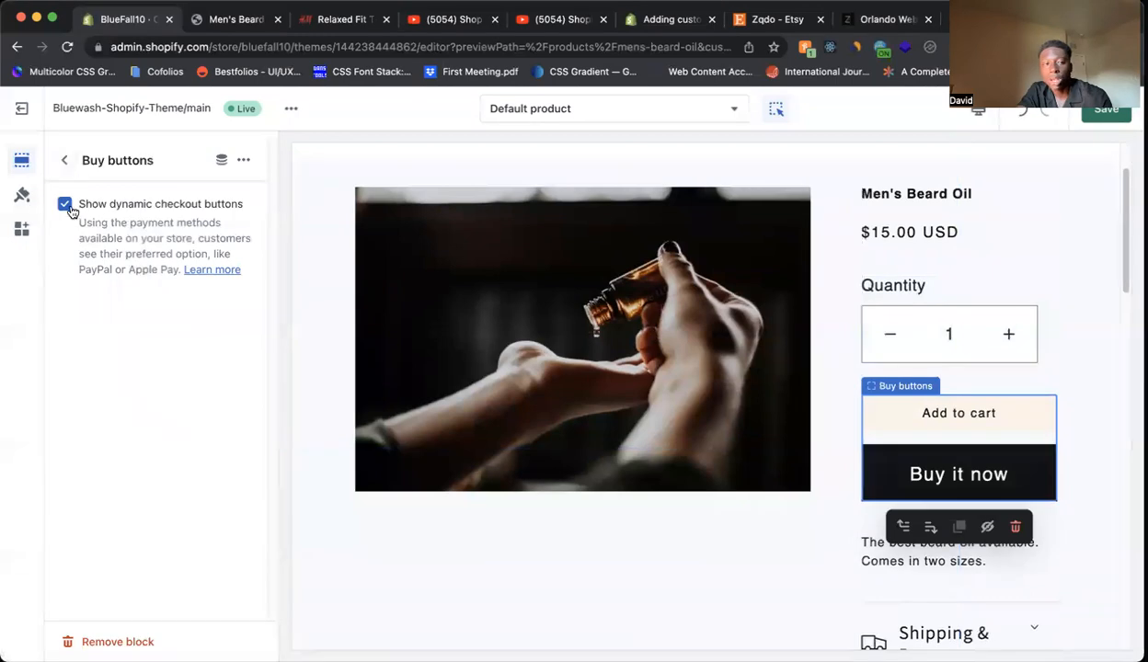
left_click(357, 26)
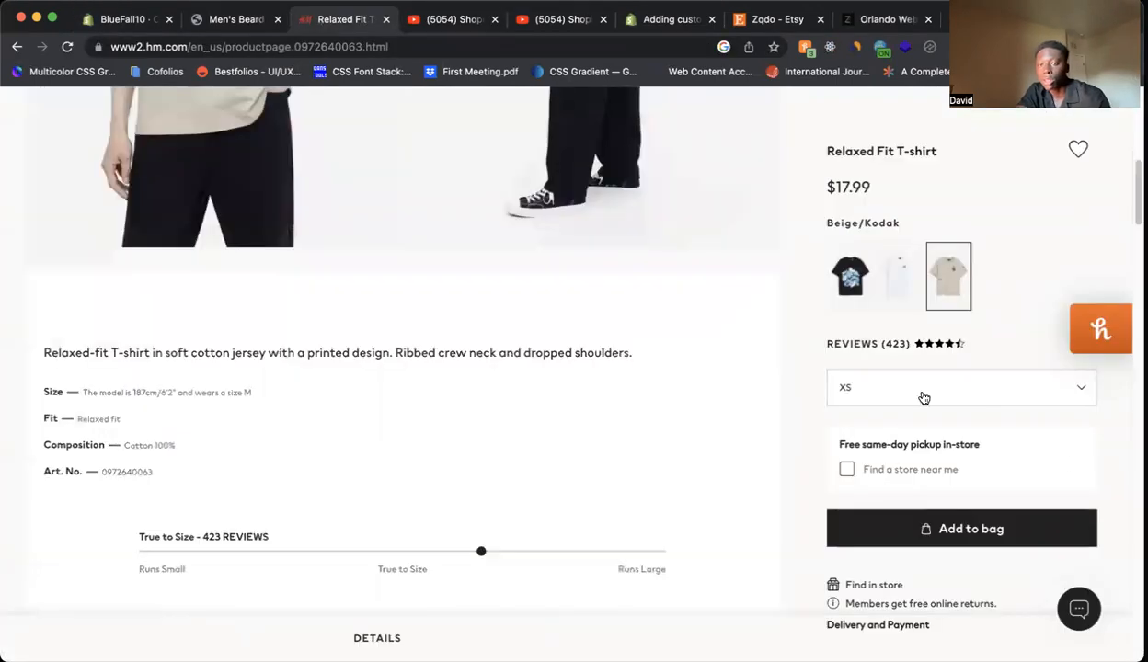
Compare the Men's Beard Oil purchase area in the theme editor with the product info on H&M's T-shirt page
left_click(101, 22)
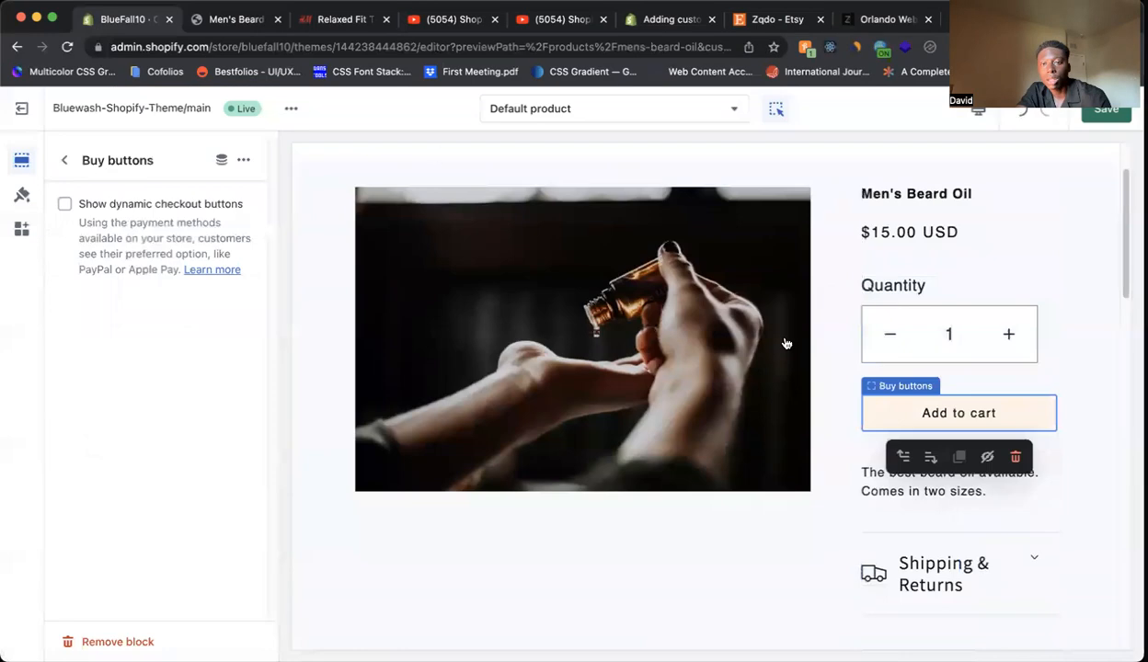
left_click(340, 24)
scroll(569, 404, "up", 5)
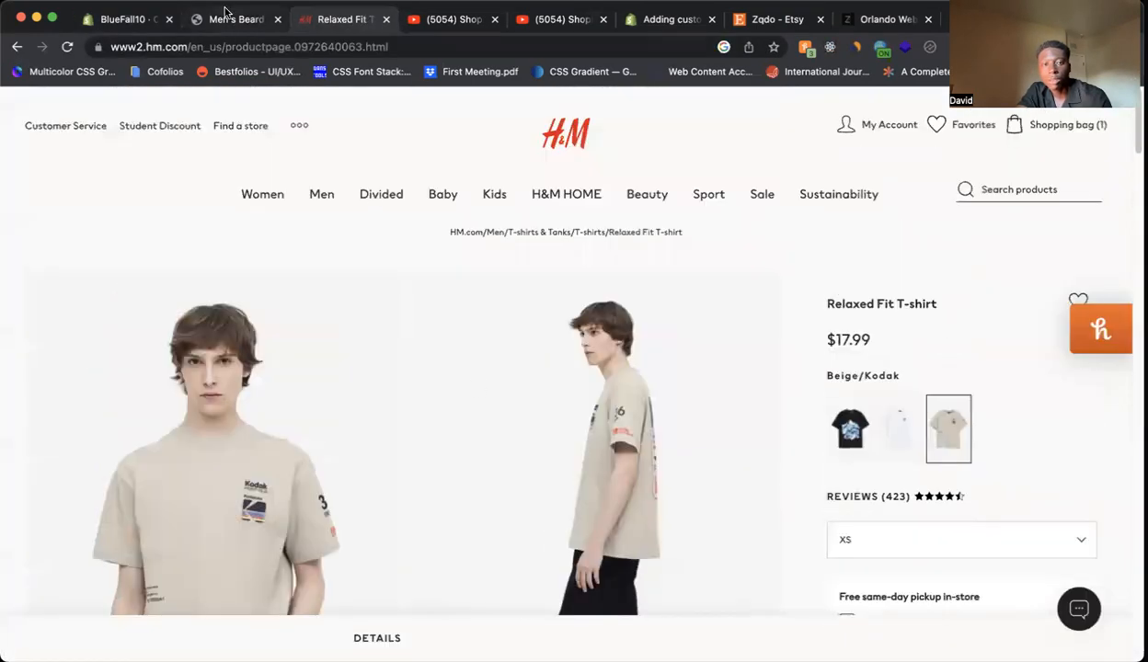
Try the Thumbnails desktop layout for the Product information section's media, and set it to Thumbnail carousel
left_click(87, 20)
left_click(487, 472)
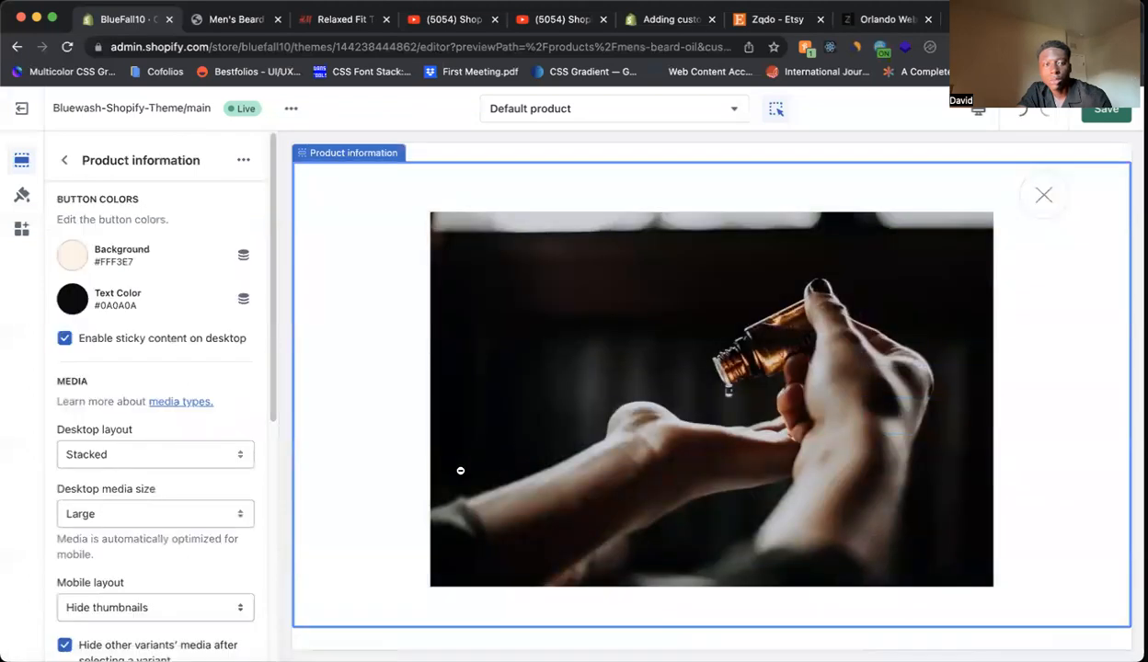
scroll(135, 420, "down", 10)
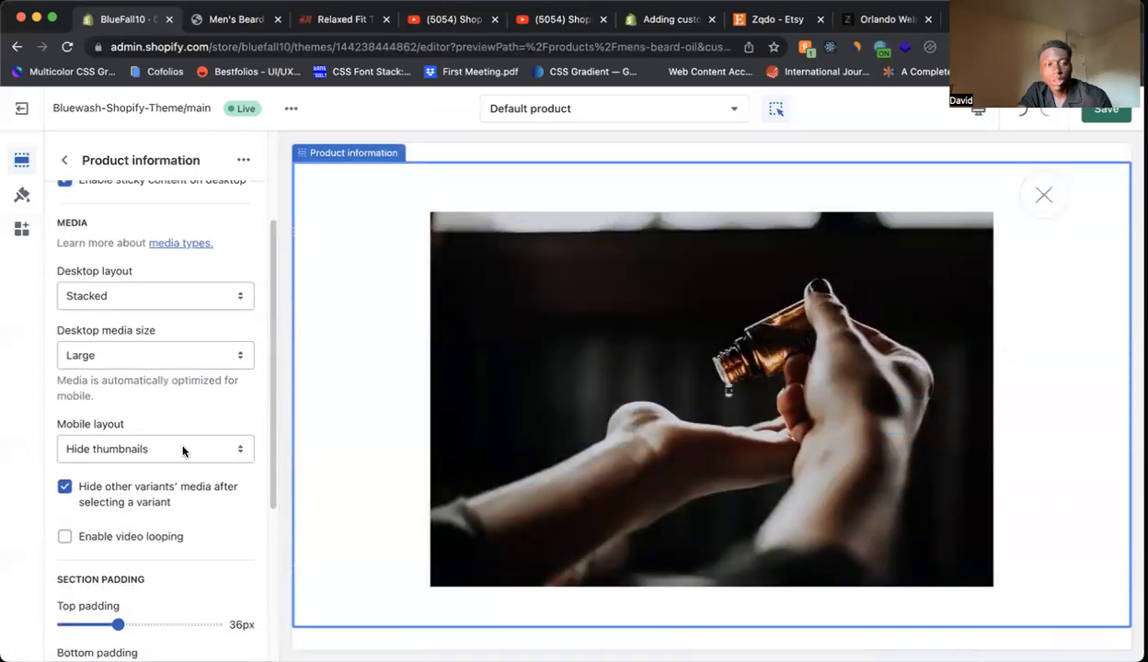
scroll(170, 367, "up", 10)
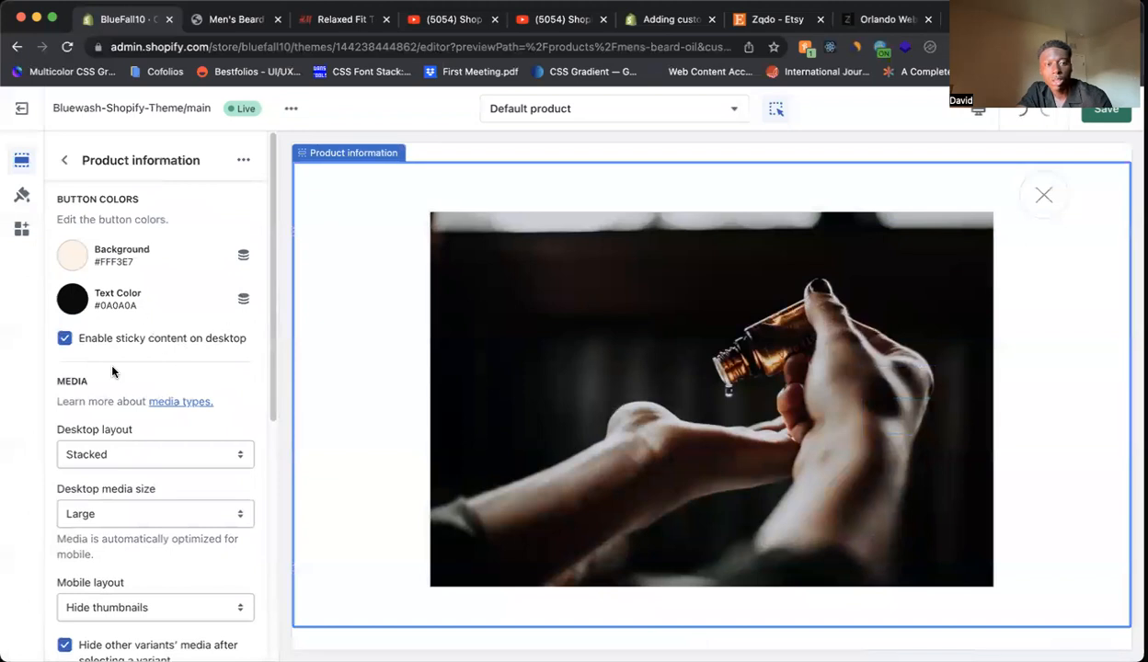
scroll(127, 382, "down", 1)
left_click(131, 379)
left_click(133, 393)
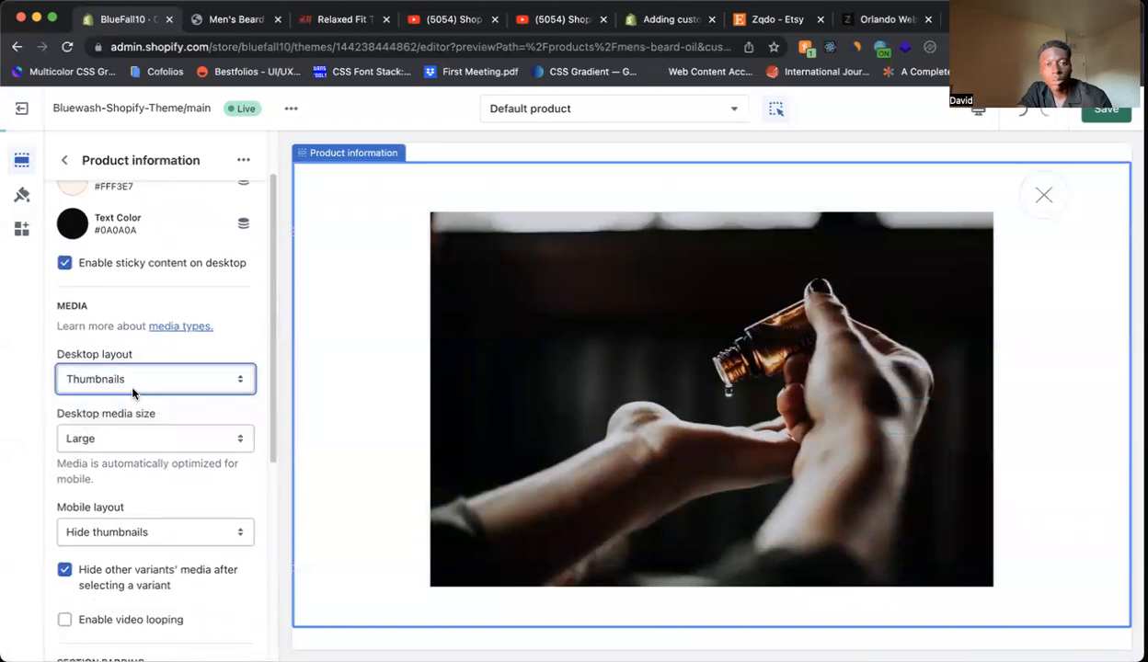
left_click(135, 387)
left_click(138, 394)
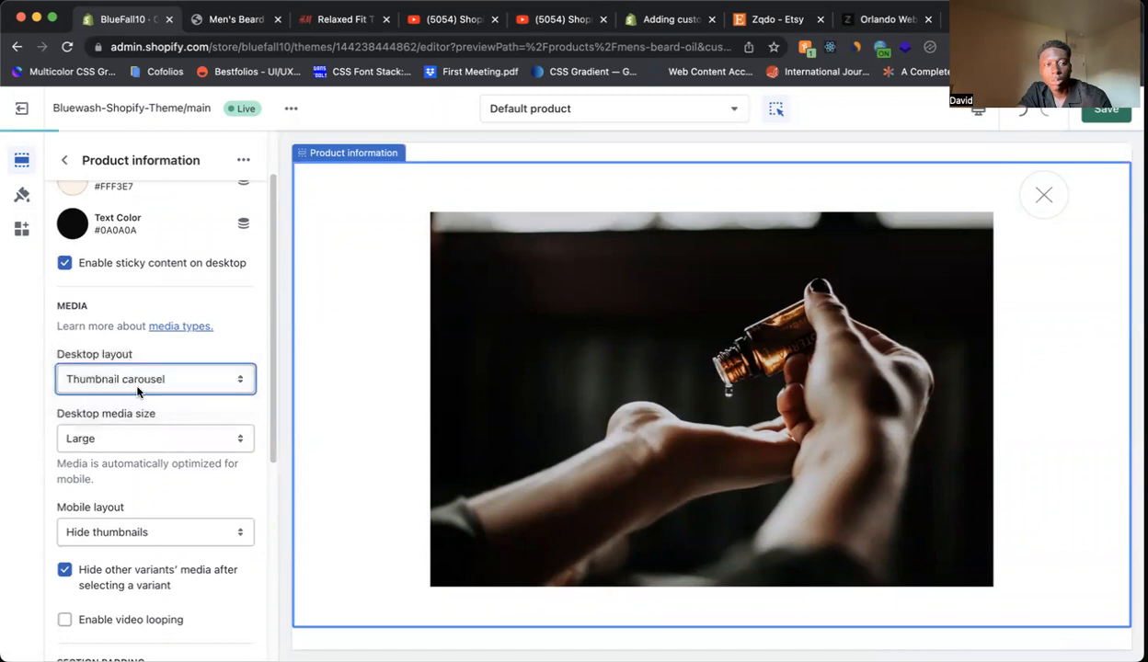
Try the Medium desktop media size, compare it with H&M's T-shirt gallery, and return the size to Large
left_click(148, 423)
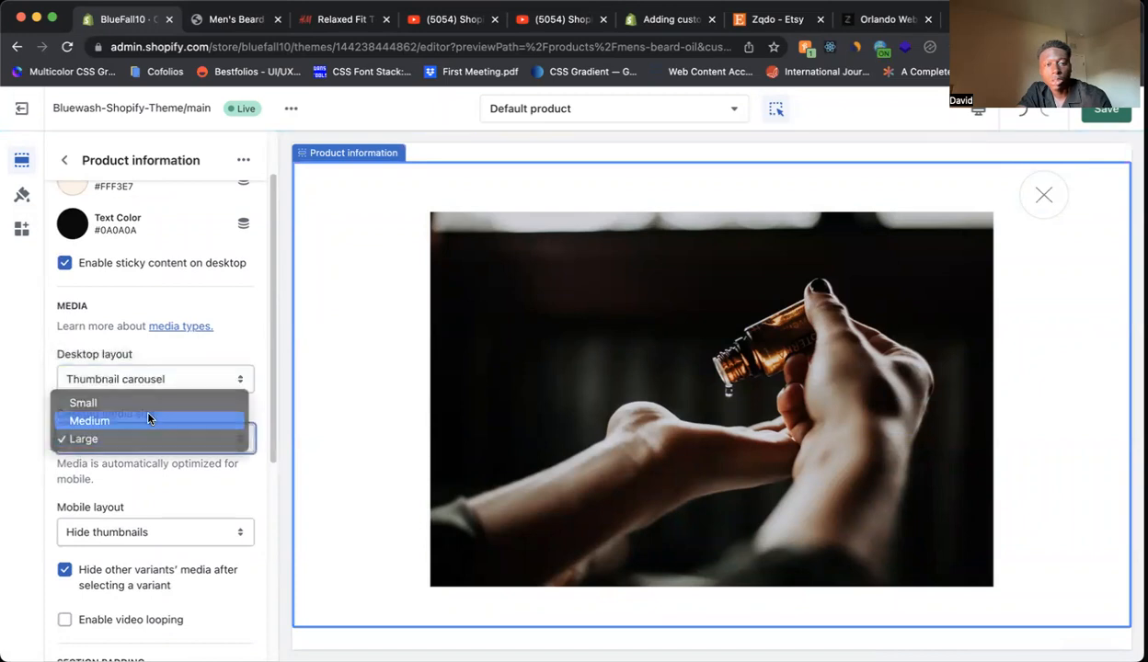
left_click(149, 419)
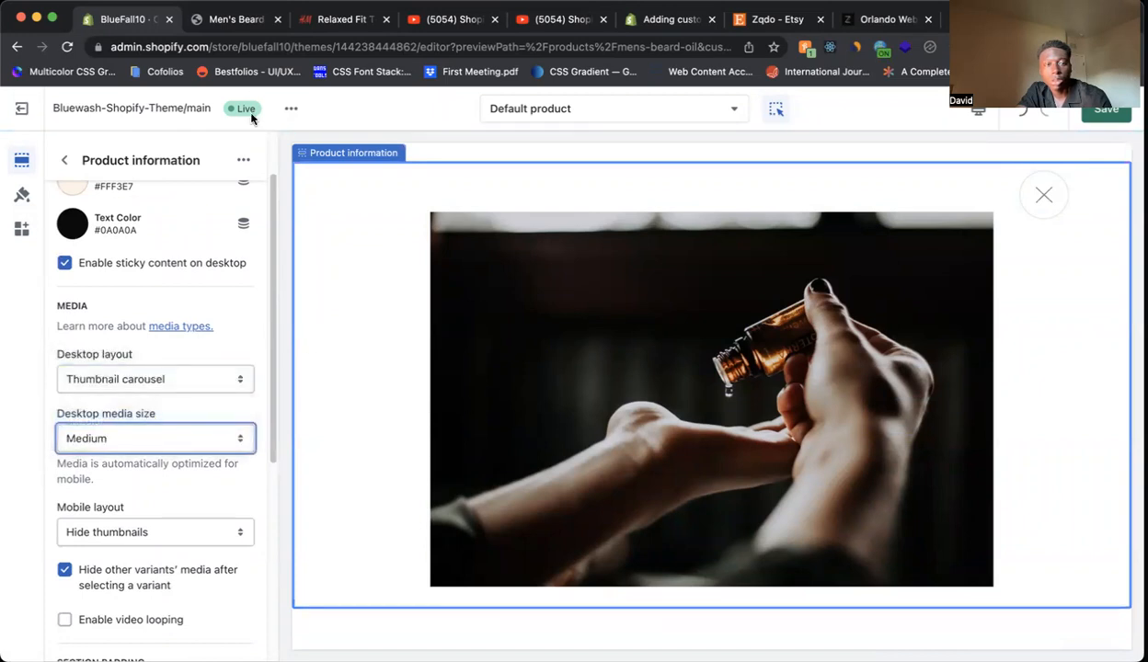
scroll(190, 415, "down", 2)
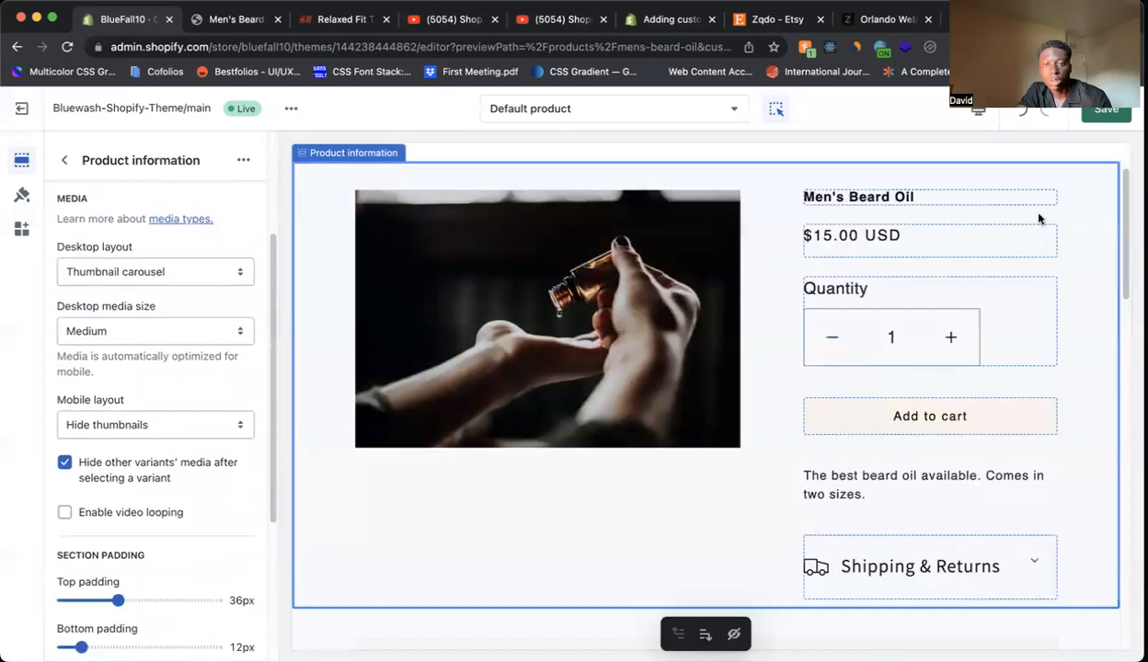
left_click(339, 23)
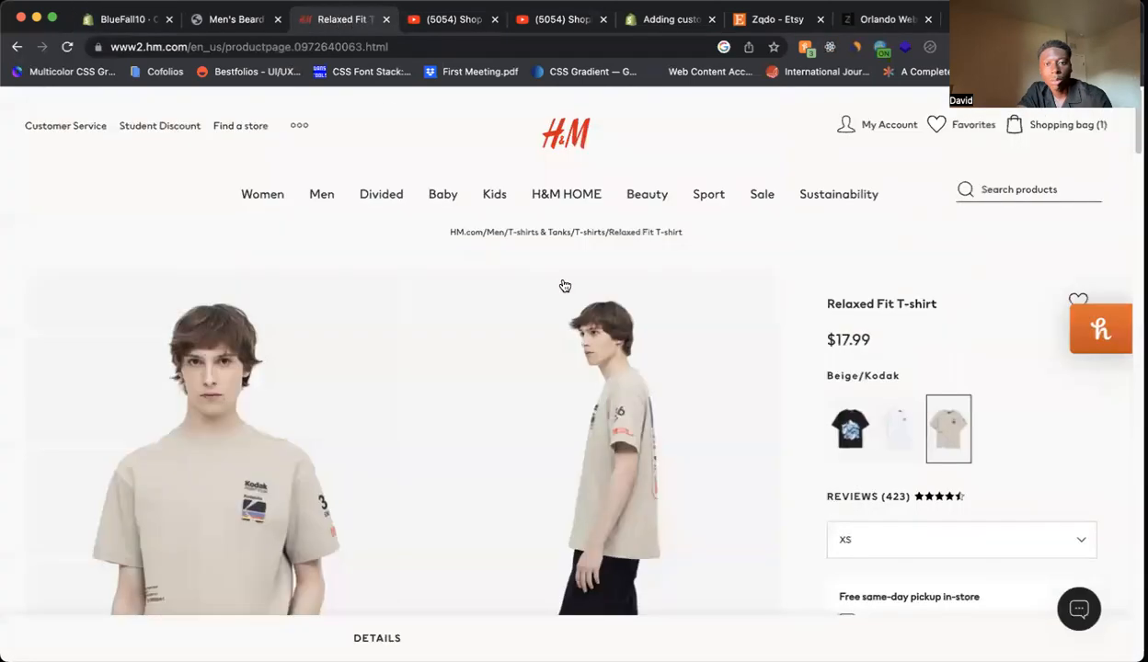
scroll(562, 284, "down", 8)
scroll(767, 286, "up", 6)
scroll(787, 300, "up", 3)
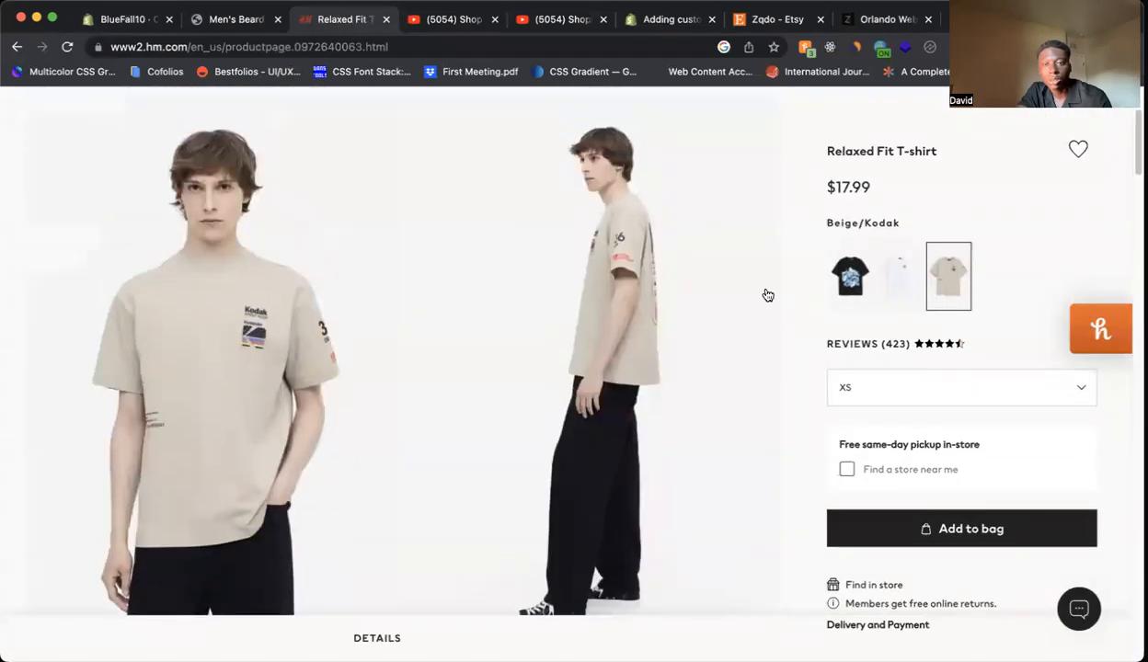
left_click(129, 19)
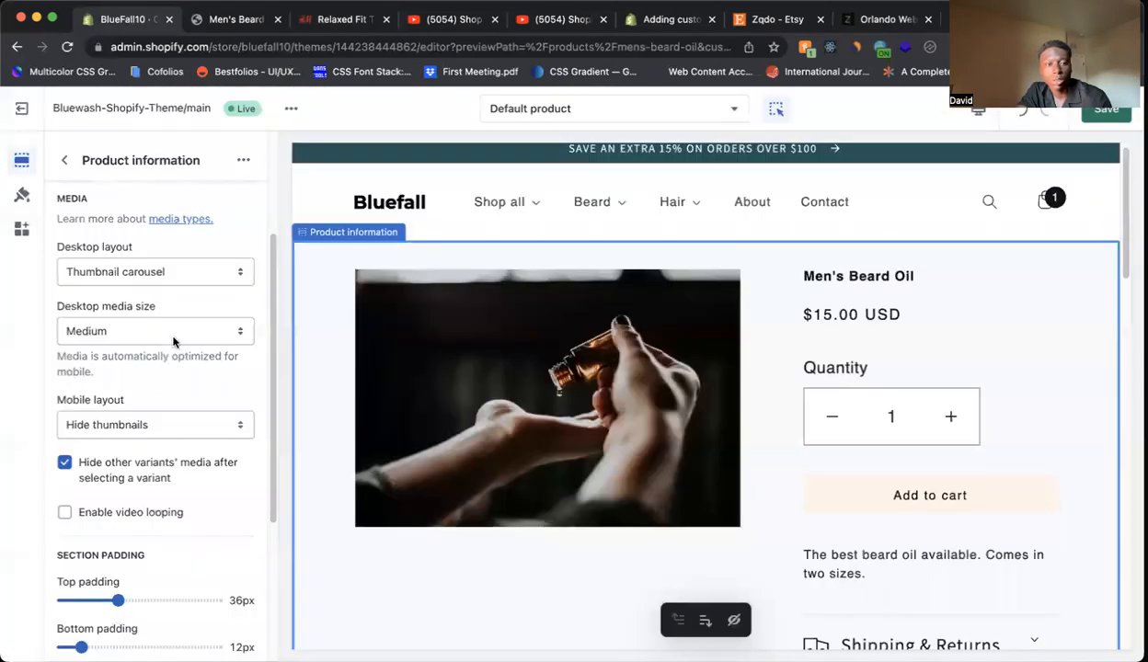
left_click(173, 339)
left_click(174, 350)
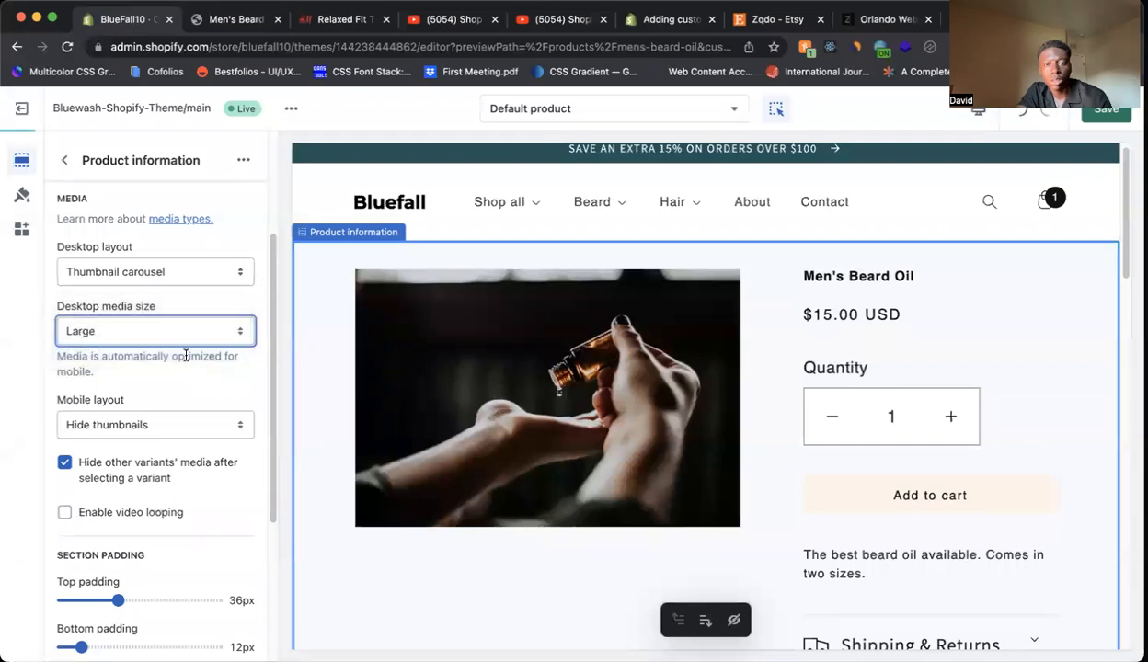
Check the Men's Beard Oil preview and the Product information settings from media and section padding to button colors
scroll(681, 303, "down", 3)
scroll(702, 299, "down", 5)
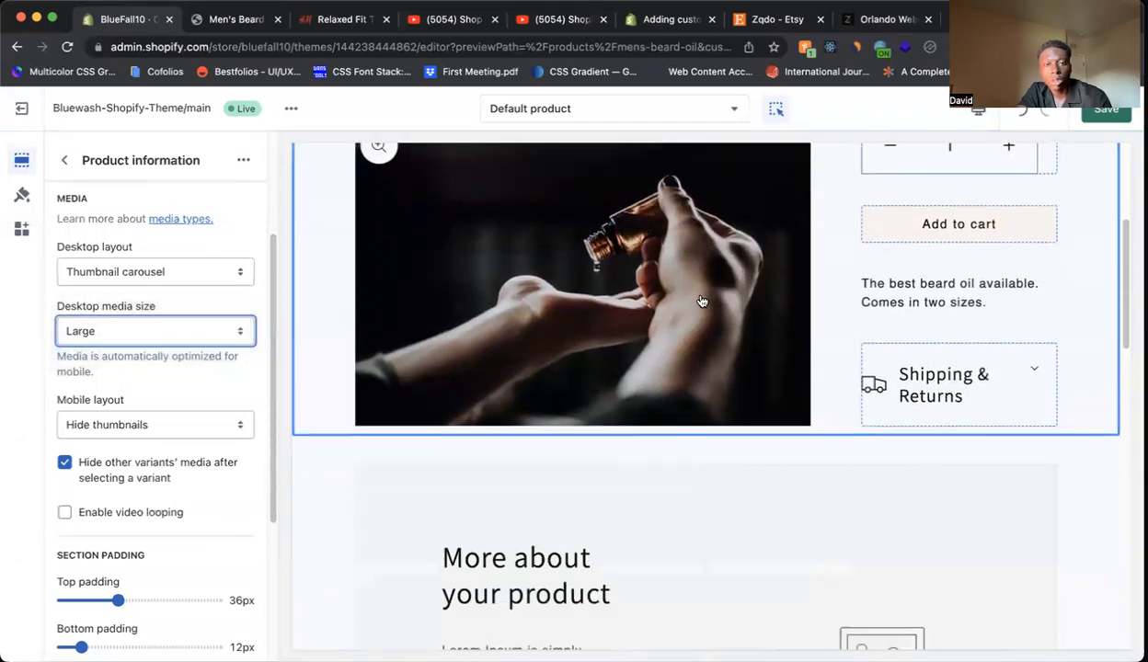
scroll(187, 466, "down", 5)
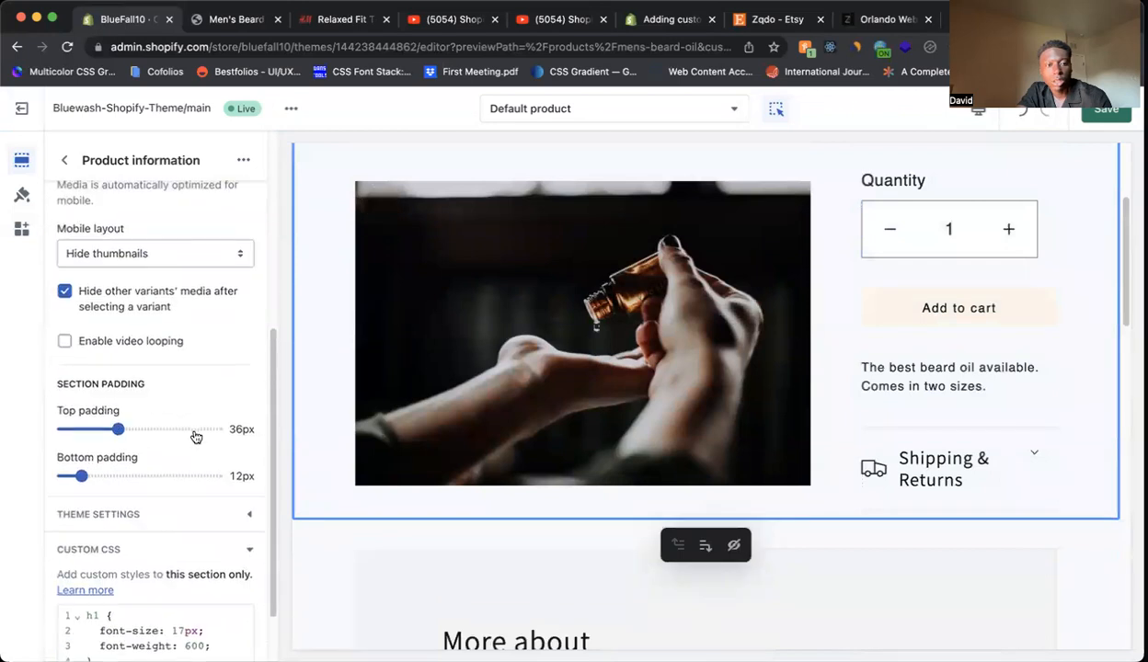
scroll(184, 405, "up", 5)
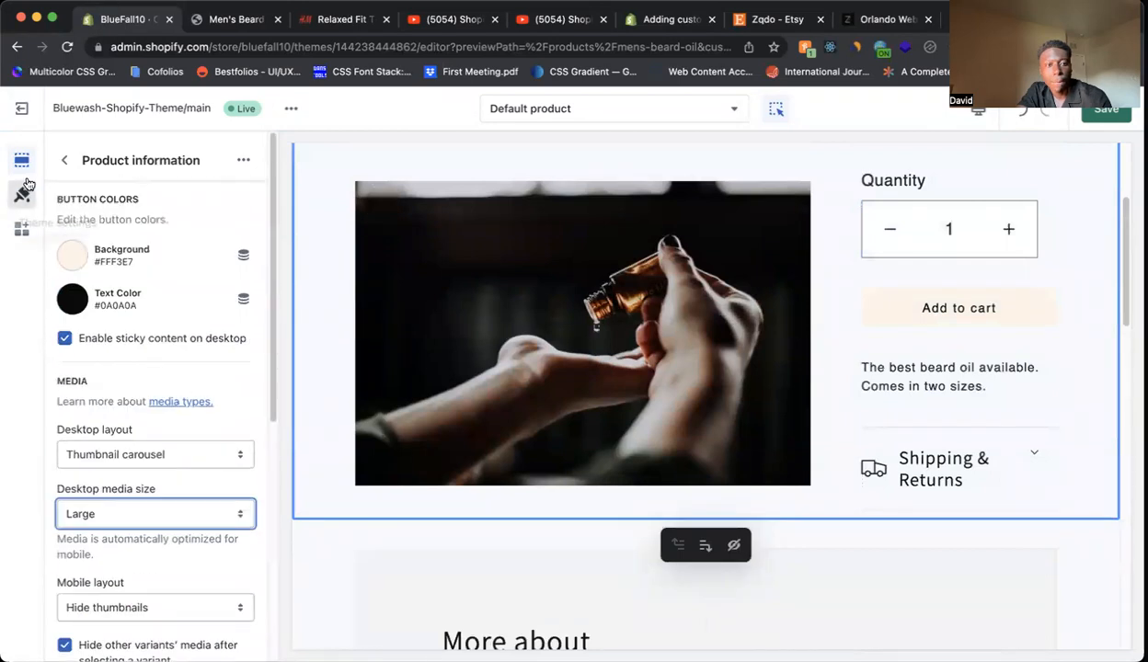
left_click(63, 160)
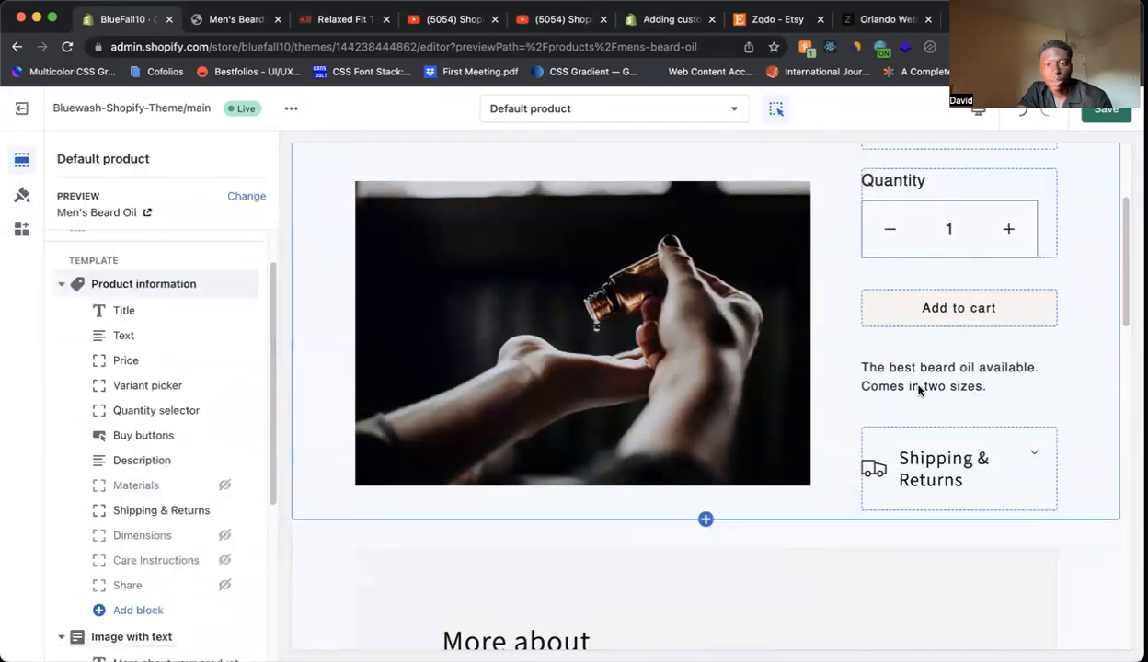
scroll(918, 390, "up", 4)
scroll(876, 452, "down", 2)
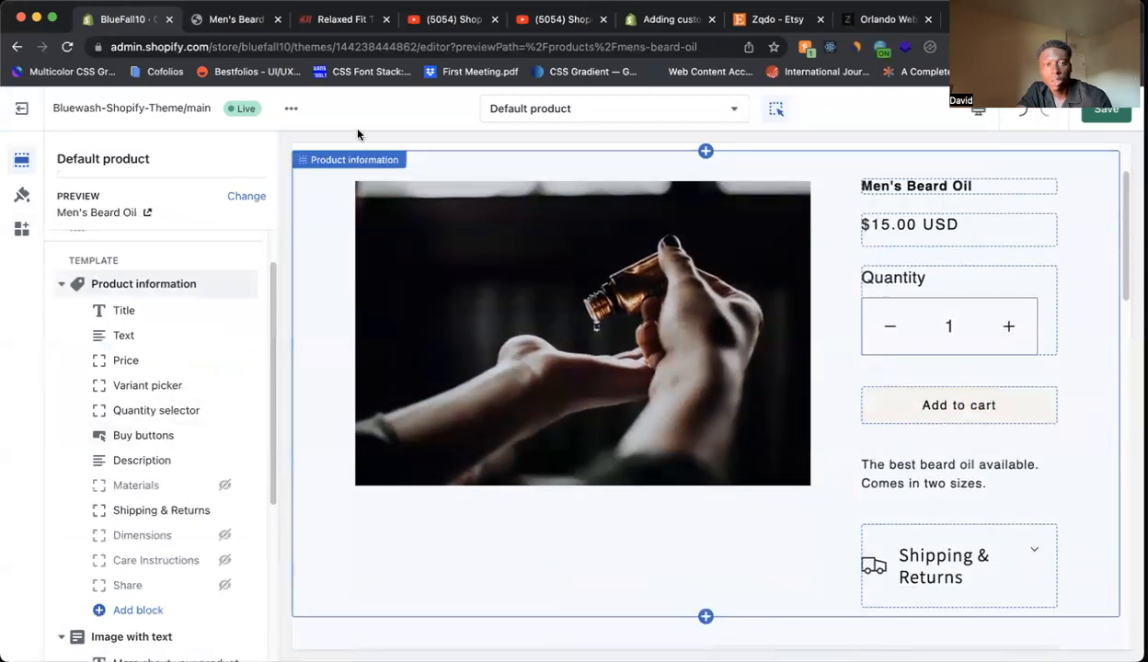
Examine the product details and the Add to bag area on H&M's T-shirt page
left_click(308, 27)
scroll(738, 428, "down", 10)
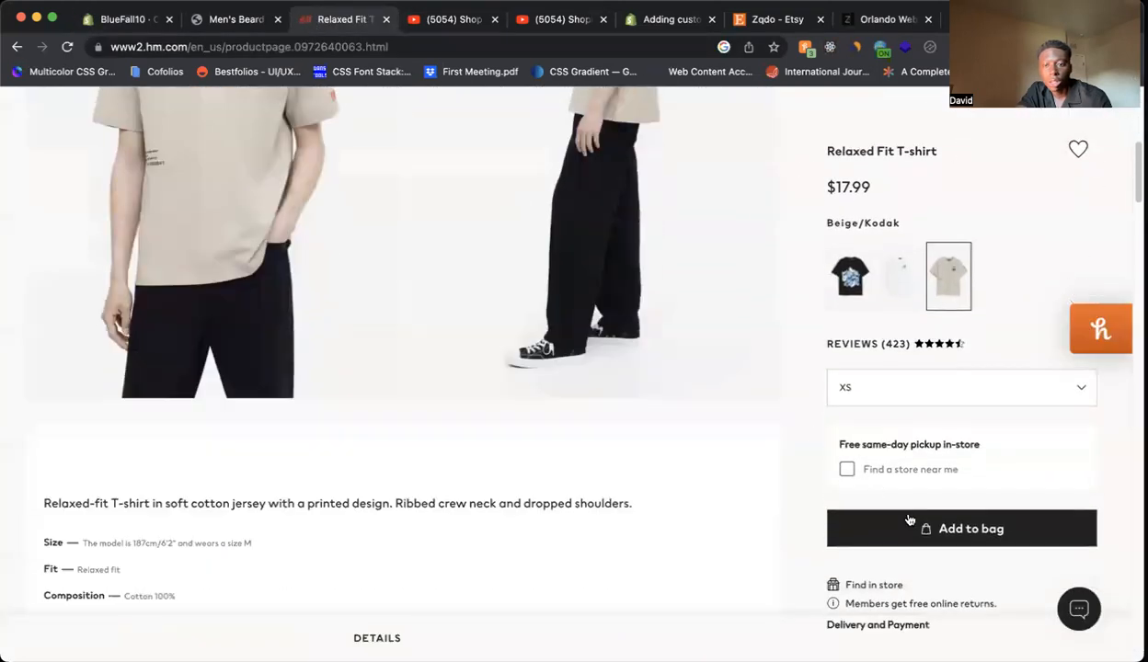
scroll(498, 376, "down", 5)
scroll(270, 284, "up", 1)
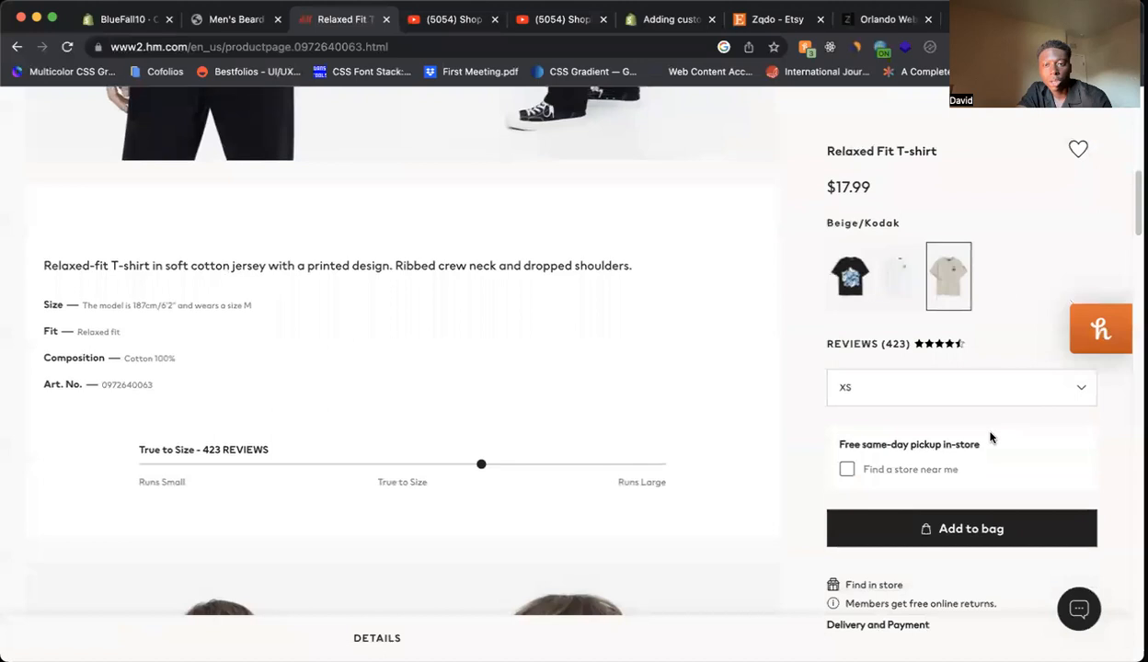
scroll(990, 437, "down", 1)
Check the Product information section's desktop layout options and the settings of its Description and Text blocks
left_click(119, 19)
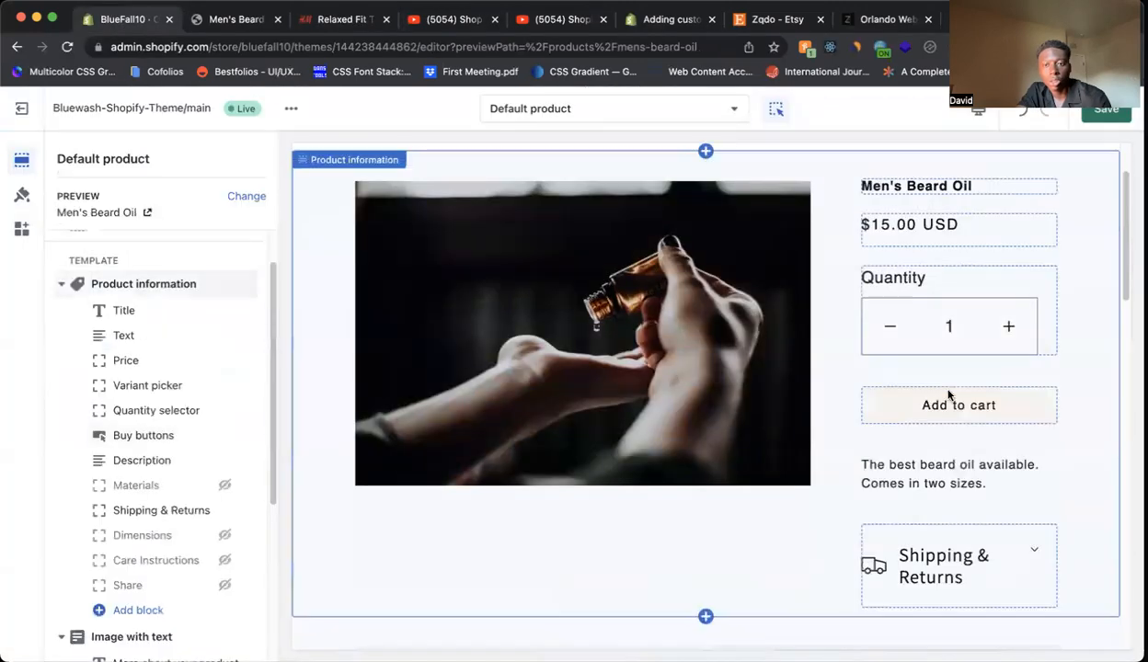
left_click(932, 472)
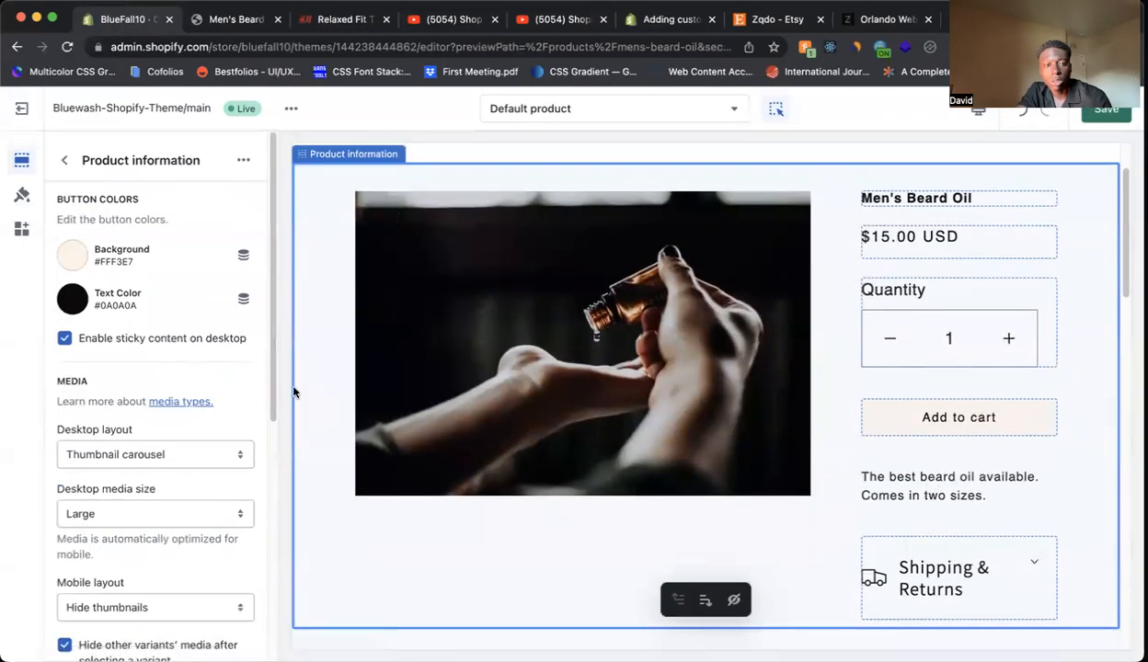
scroll(189, 352, "down", 3)
left_click(171, 299)
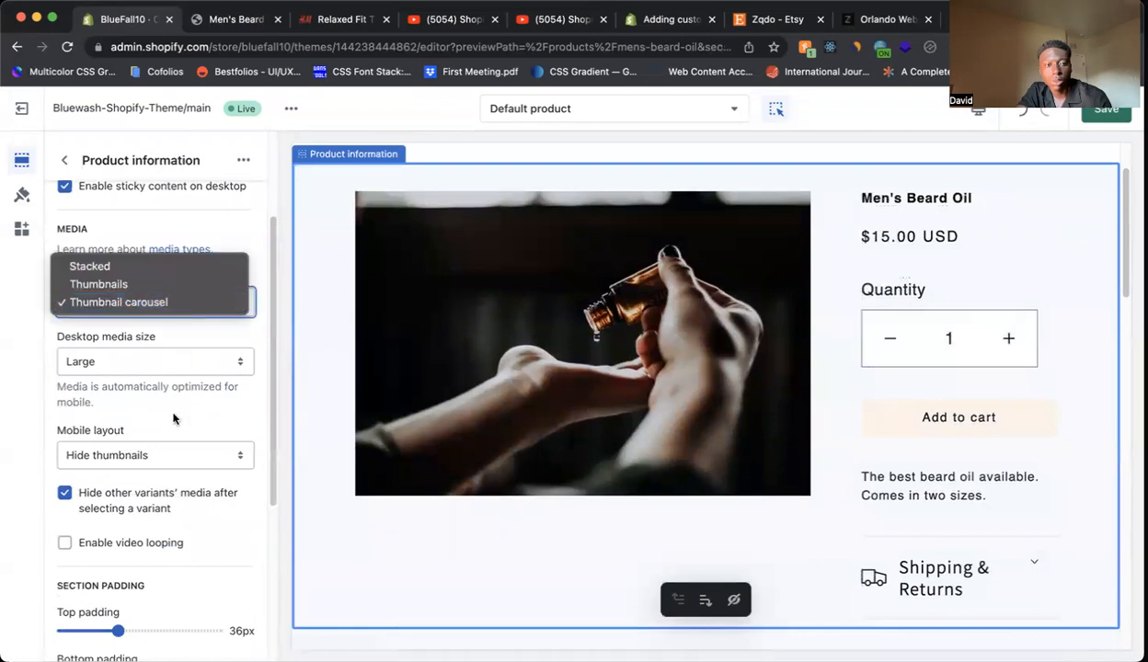
left_click(62, 155)
left_click(145, 460)
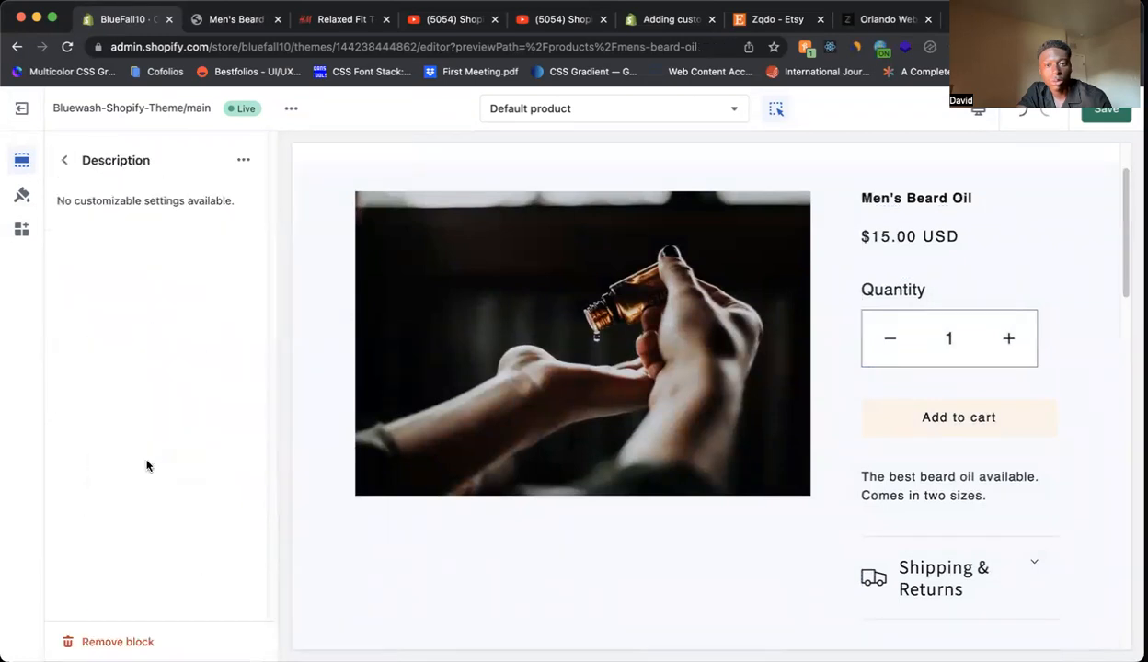
left_click(67, 159)
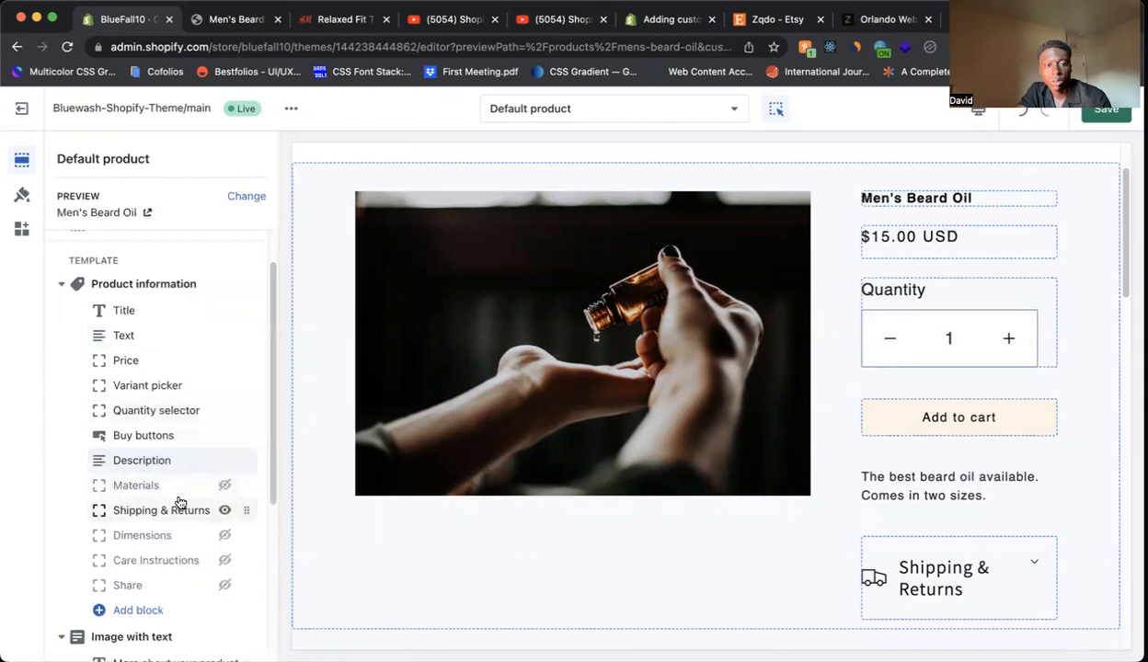
left_click(148, 334)
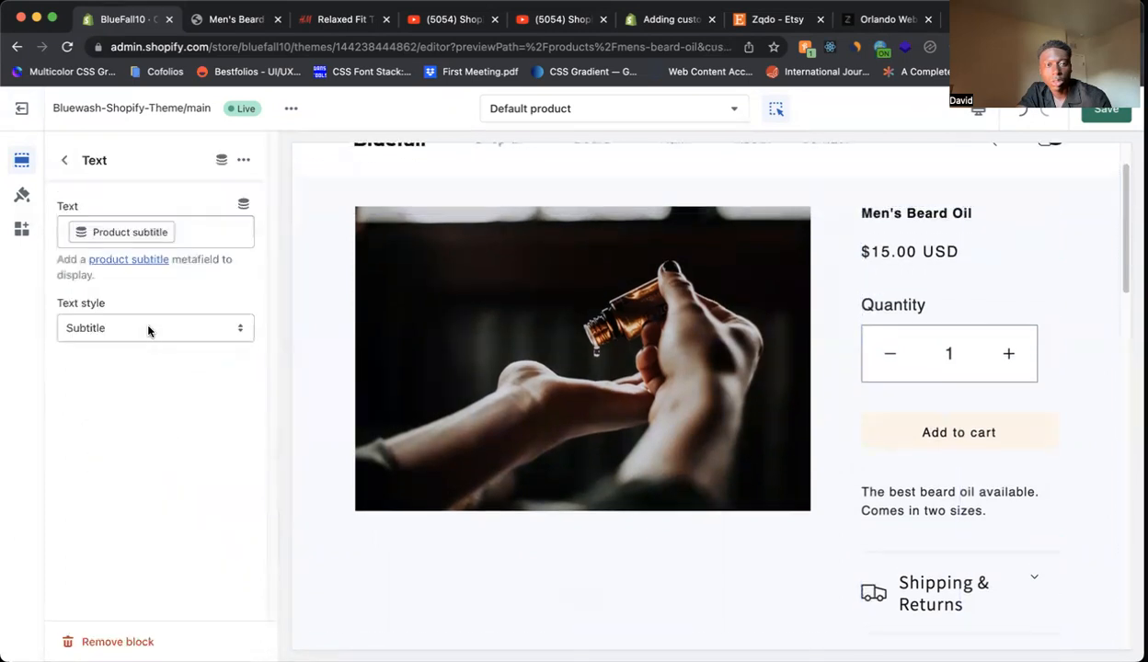
left_click(63, 160)
Review the product page preview and the Product information section's settings down to its custom CSS
left_click(138, 283)
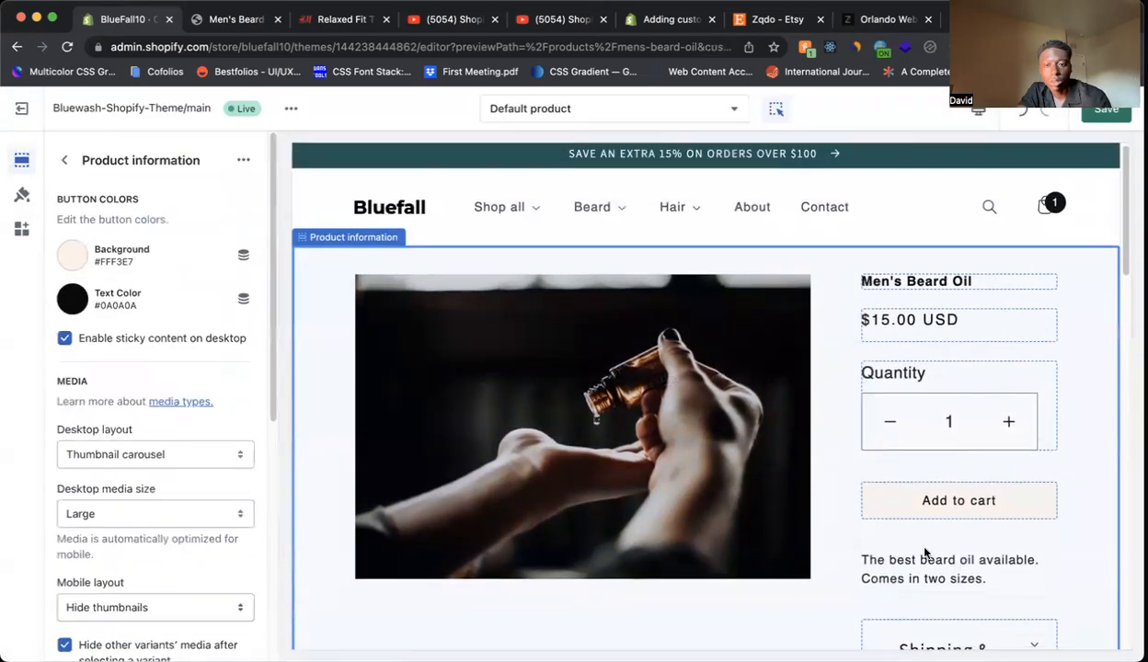
scroll(925, 542, "down", 2)
scroll(923, 545, "down", 3)
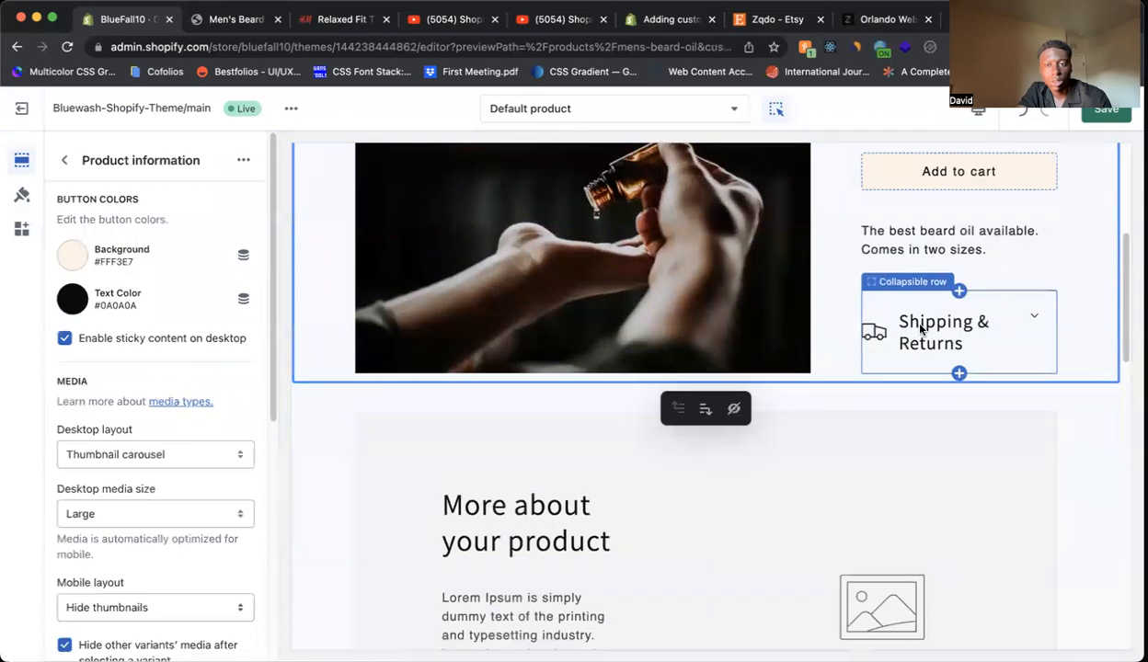
scroll(557, 578, "down", 5)
scroll(622, 495, "up", 6)
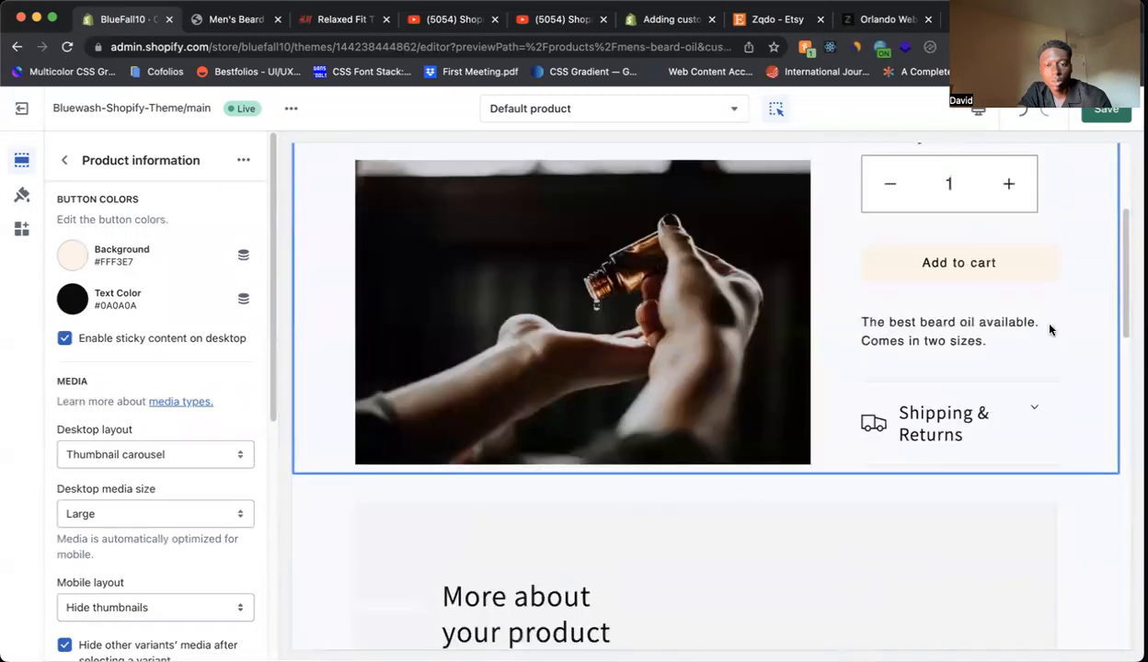
scroll(205, 387, "down", 5)
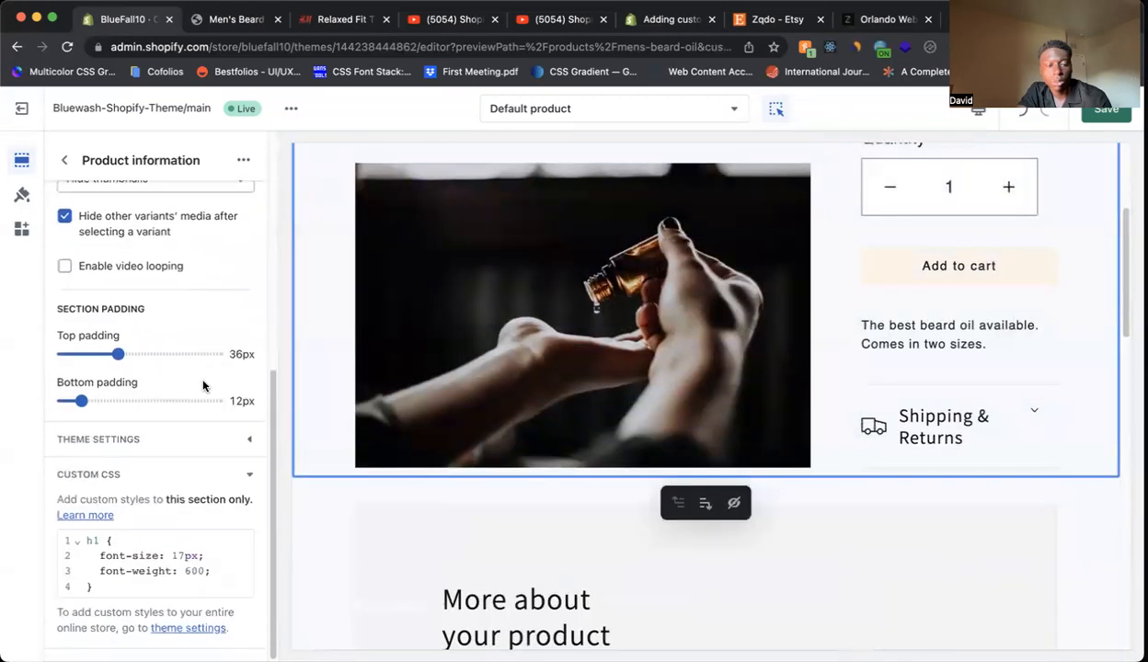
scroll(192, 367, "up", 5)
Check the Title block's settings and look over the list of blocks in the Product information section
left_click(64, 160)
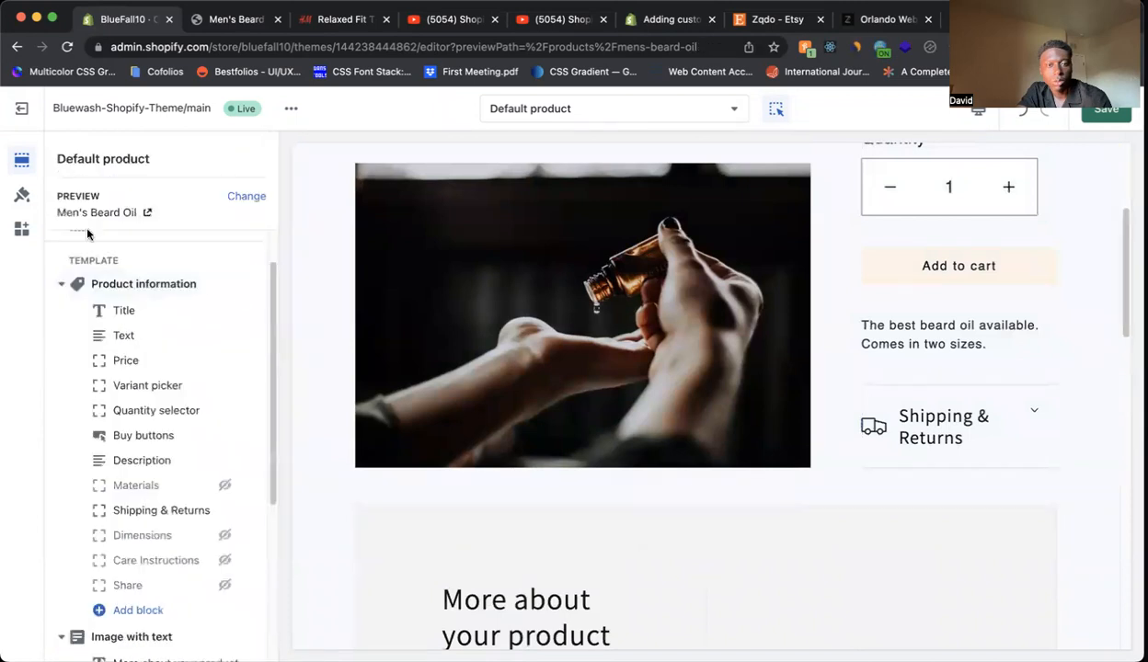
scroll(1015, 402, "up", 3)
left_click(959, 293)
left_click(900, 289)
left_click(900, 288)
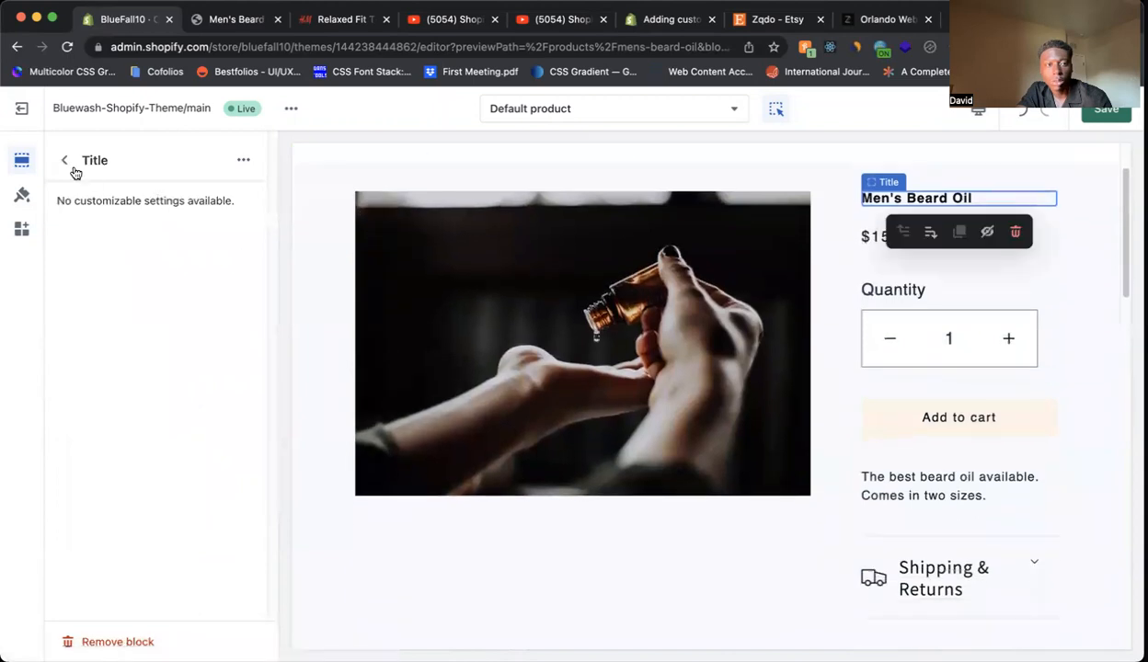
left_click(65, 160)
scroll(158, 423, "down", 2)
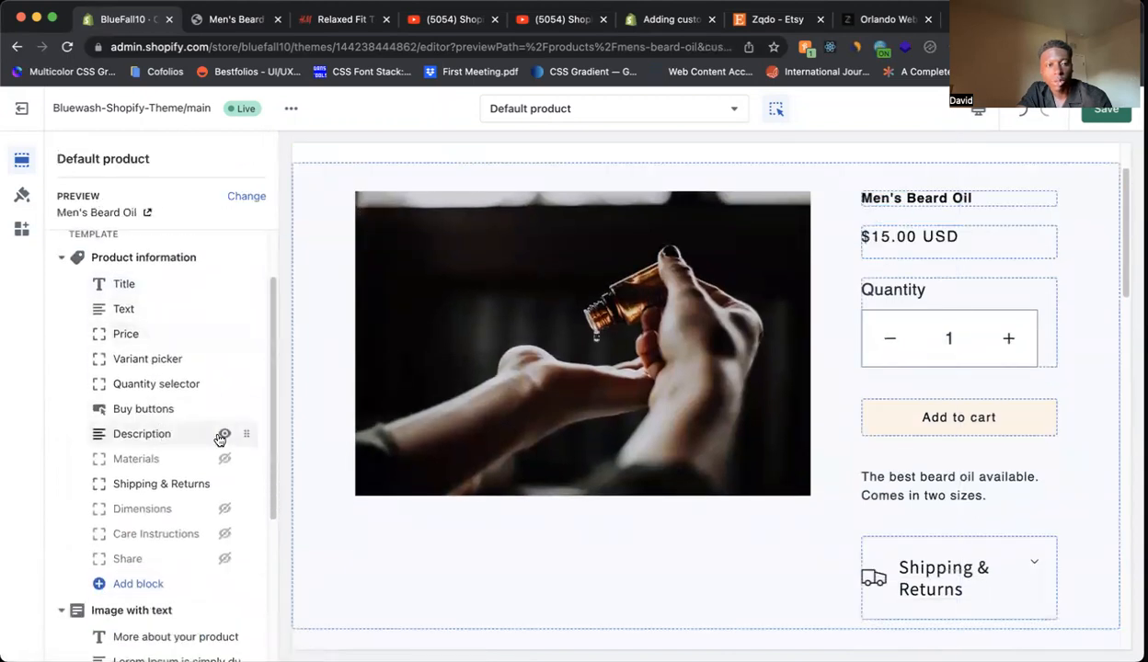
scroll(155, 429, "down", 1)
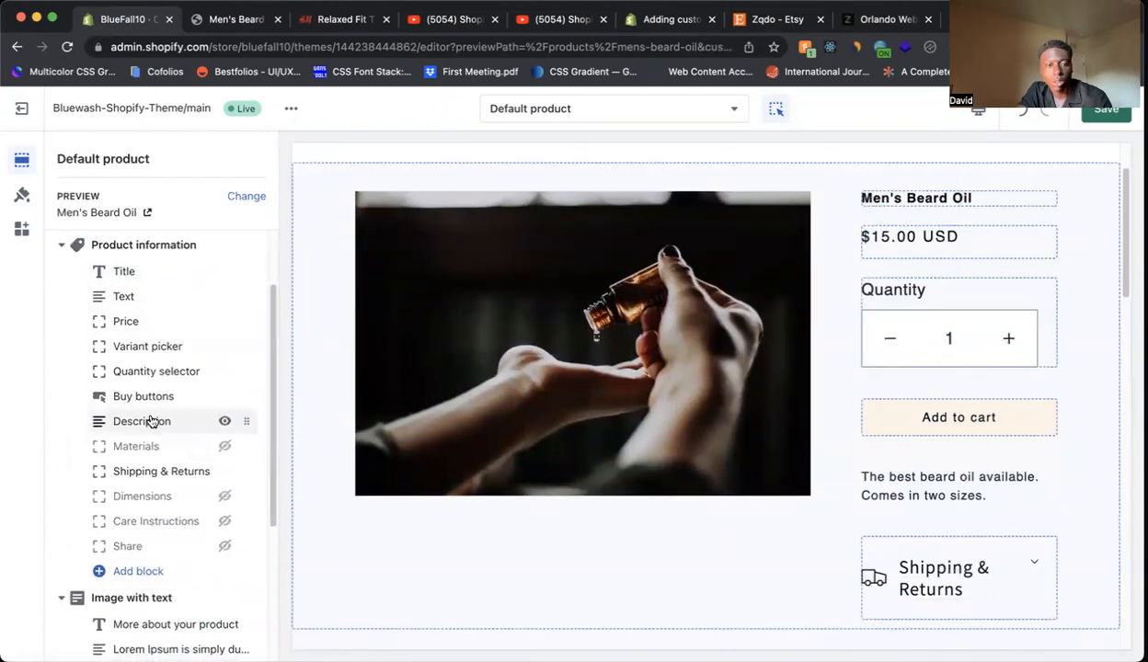
Move the Description block to the end of the Product information section's block list, below the Share block
left_click_drag(246, 421, 242, 471)
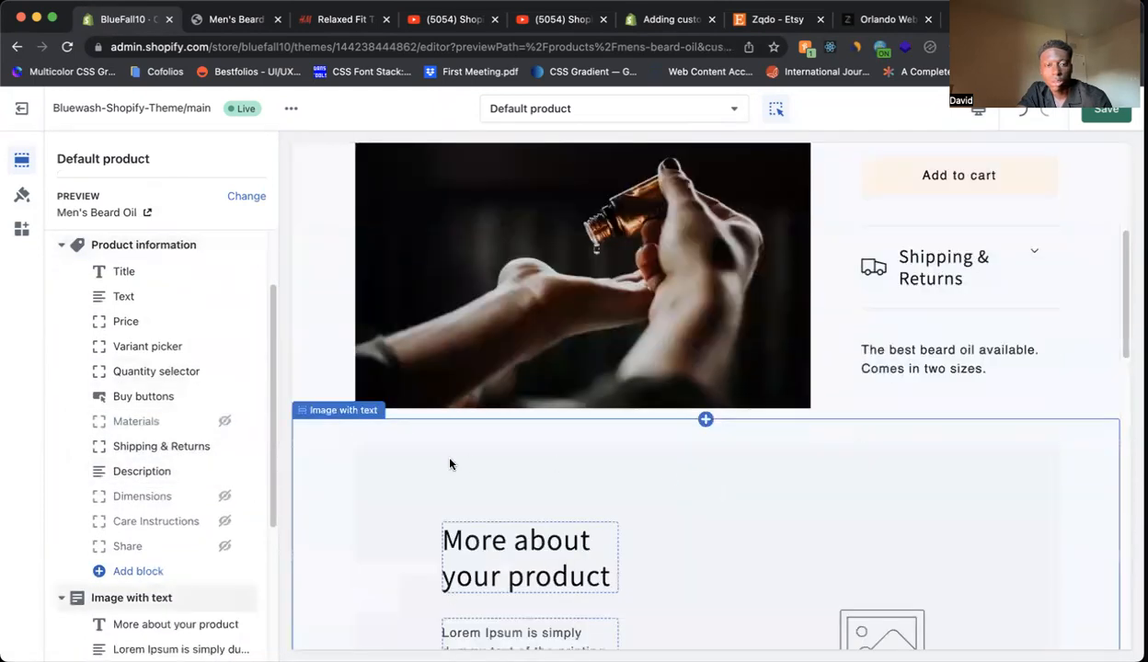
scroll(210, 477, "down", 3)
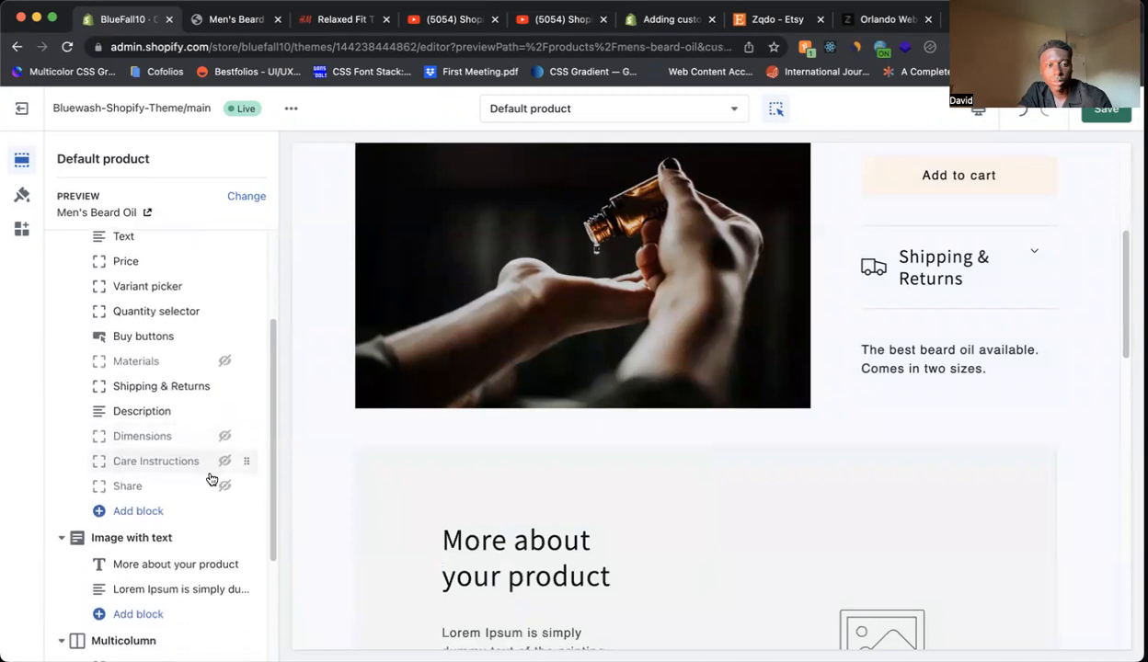
left_click_drag(241, 408, 243, 484)
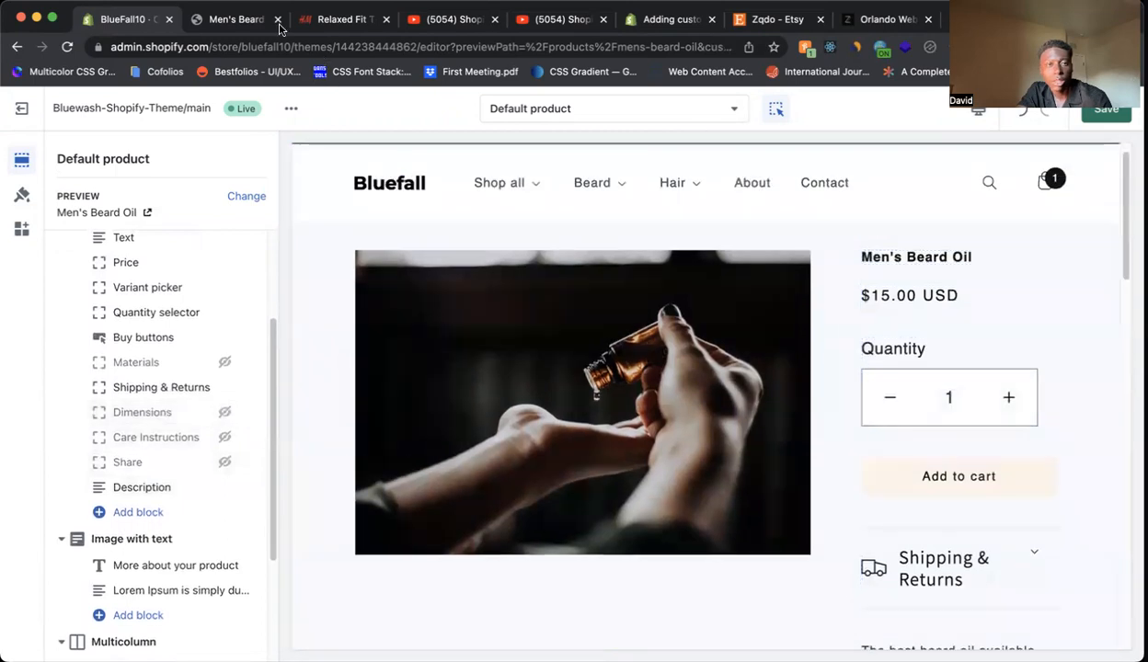
Compare the placement of the description on H&M's T-shirt page with the area below the product image in the preview
left_click(328, 13)
scroll(424, 386, "down", 3)
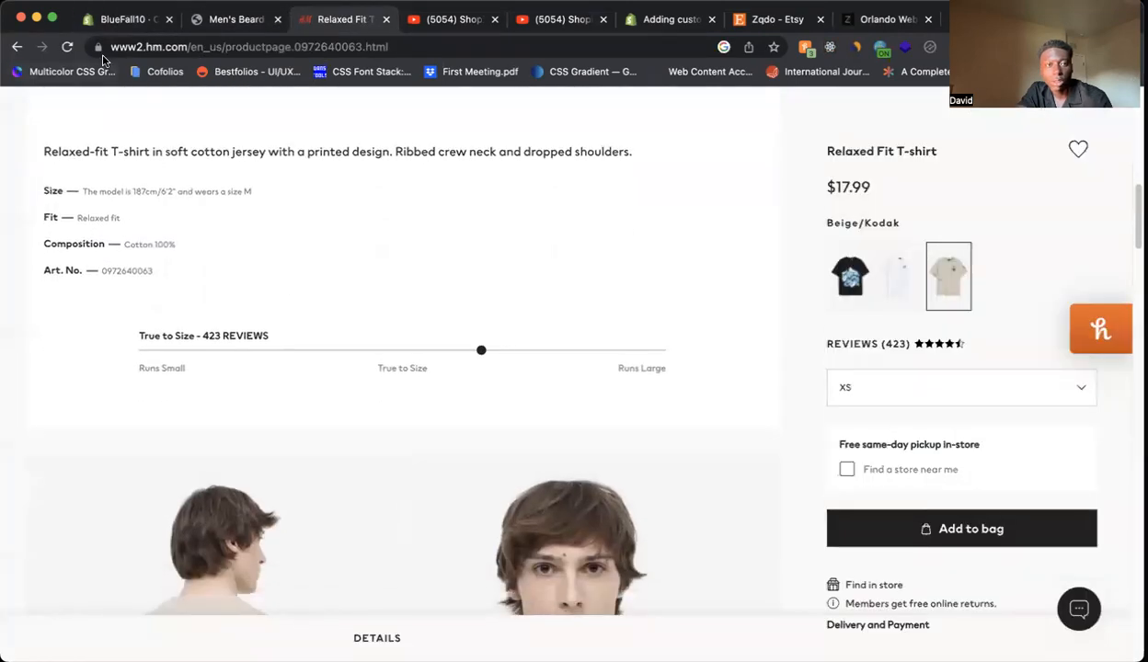
key("super+1")
scroll(405, 377, "down", 2)
scroll(578, 389, "down", 2)
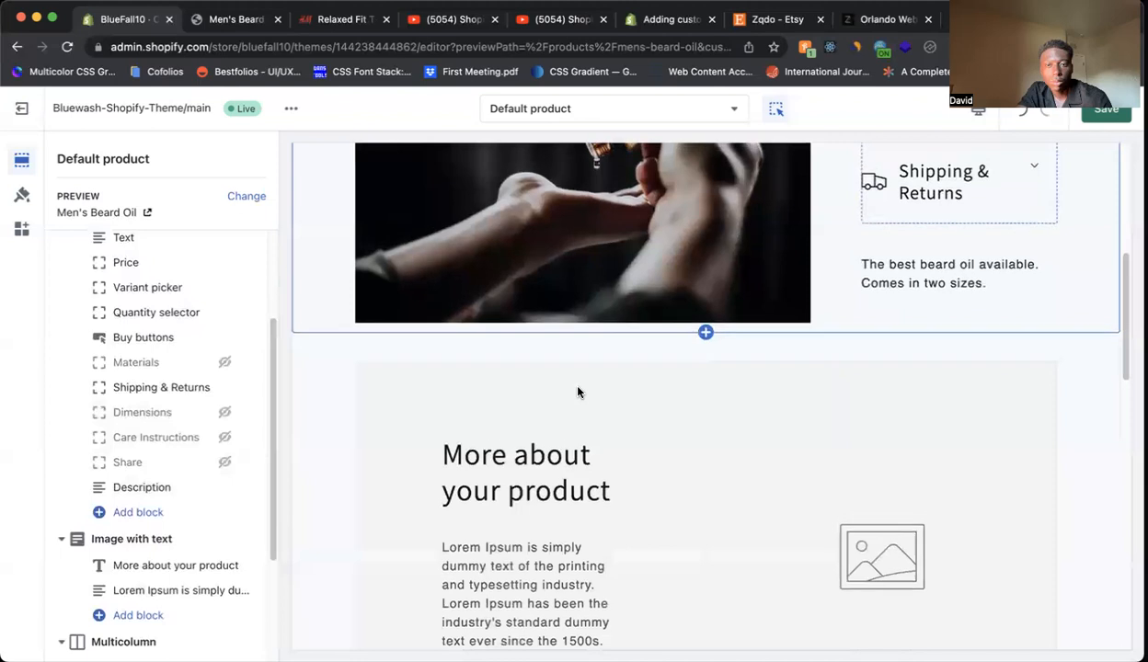
left_click(705, 346)
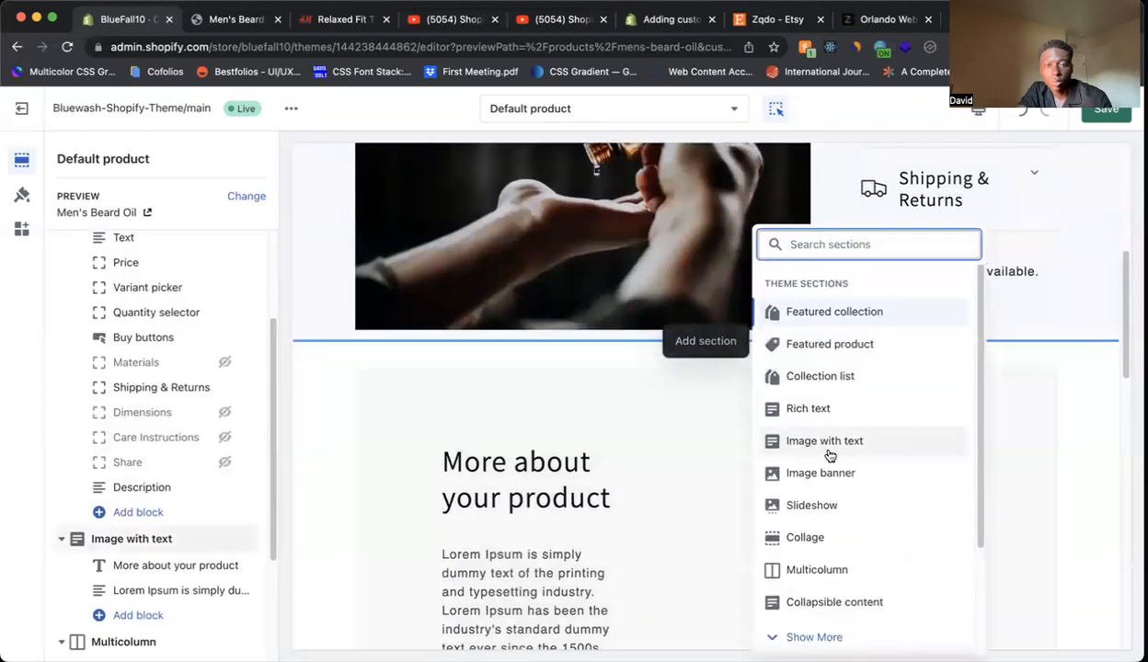
scroll(831, 456, "down", 1)
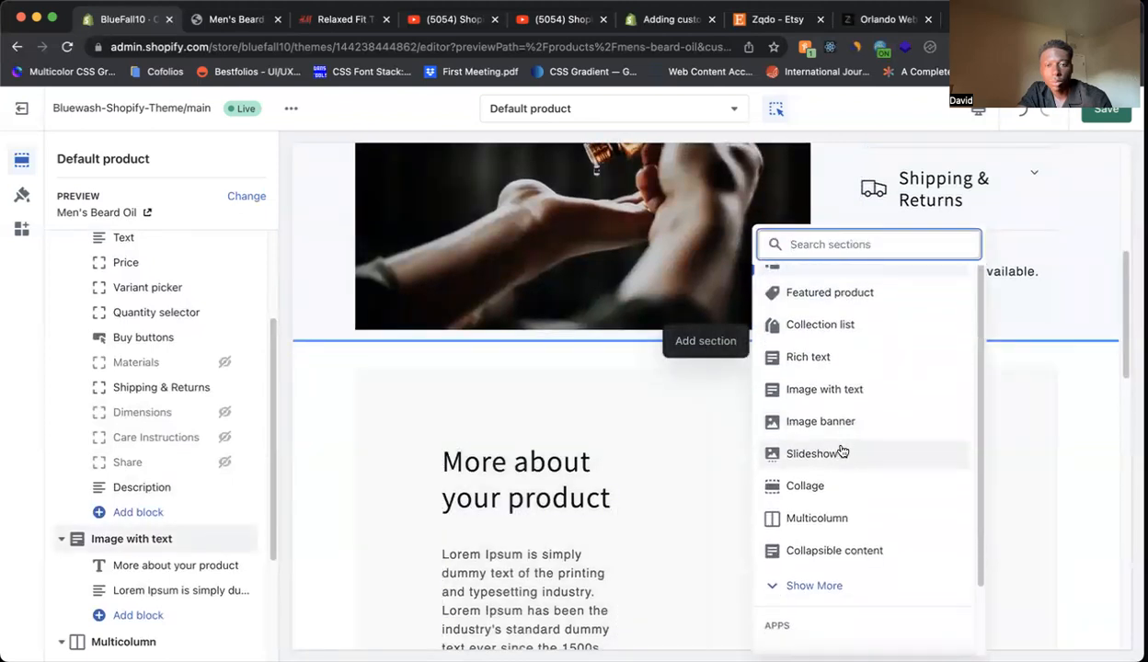
scroll(845, 442, "up", 2)
scroll(837, 460, "down", 1)
scroll(852, 298, "up", 1)
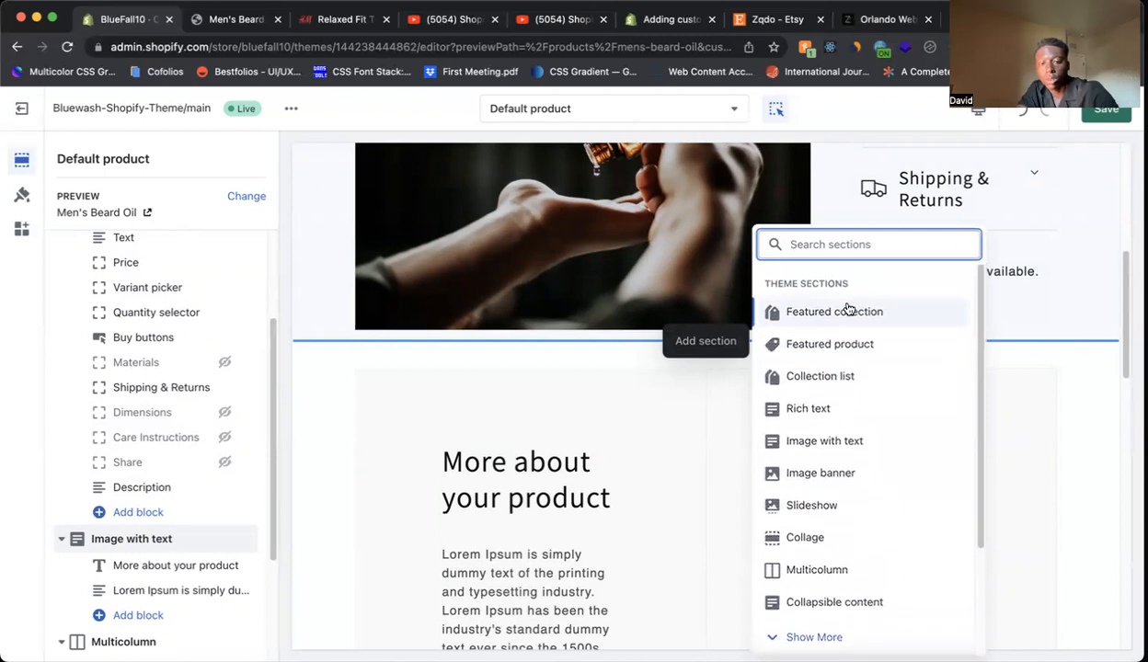
type("t")
key("Escape")
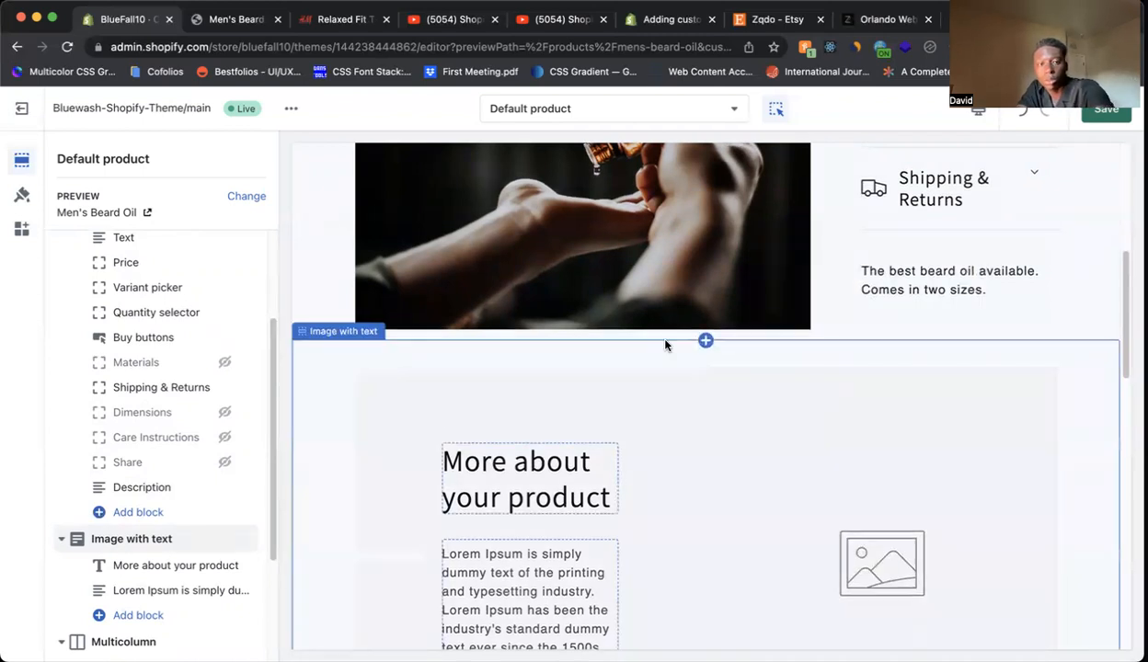
scroll(552, 387, "down", 2)
left_click(182, 513)
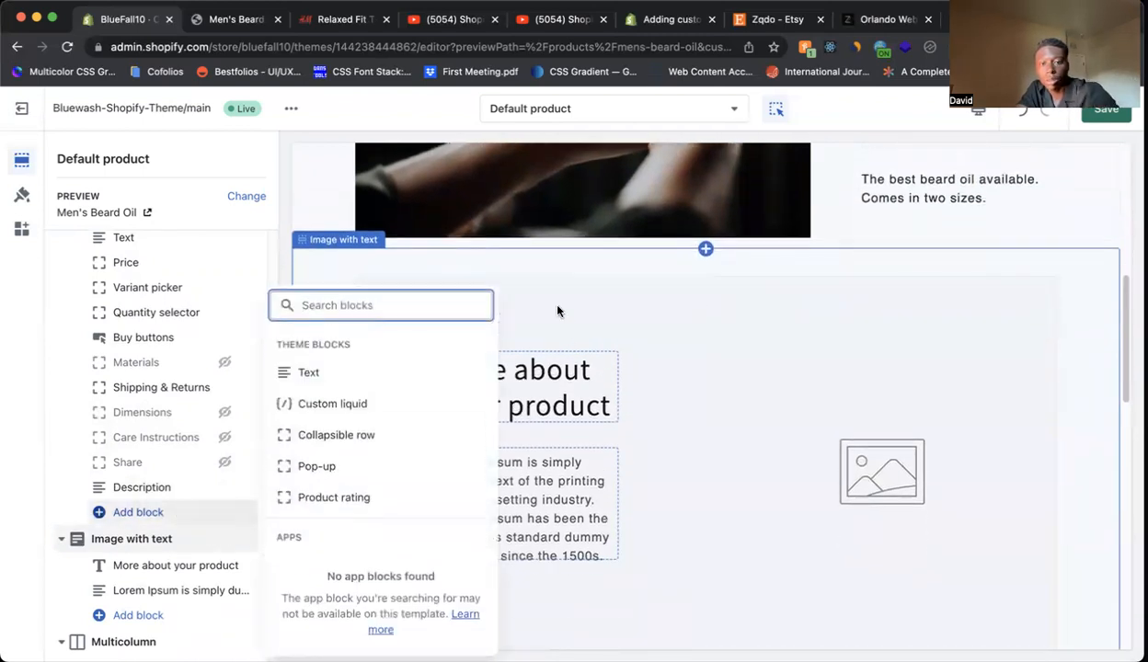
left_click(703, 239)
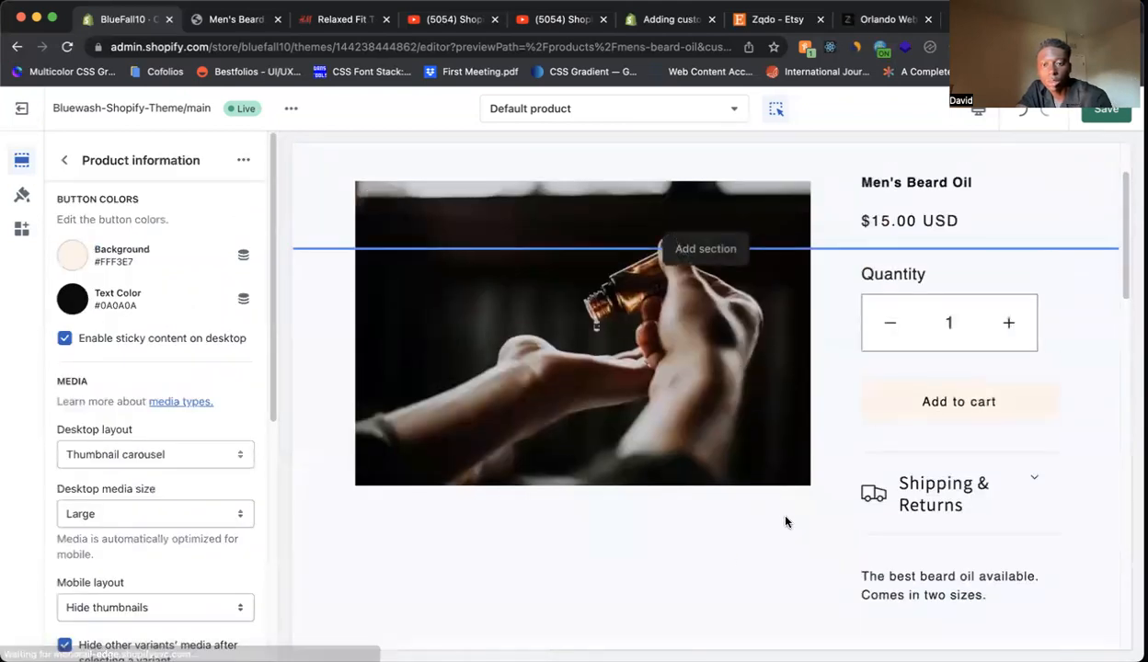
left_click(784, 220)
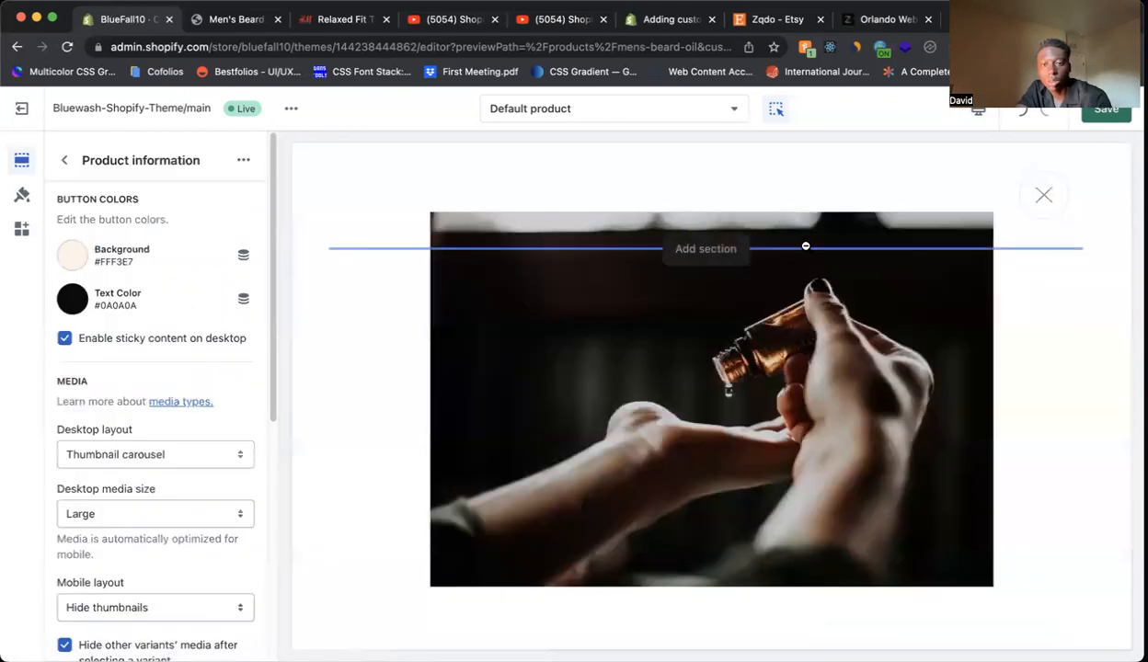
left_click(1032, 200)
scroll(666, 330, "down", 5)
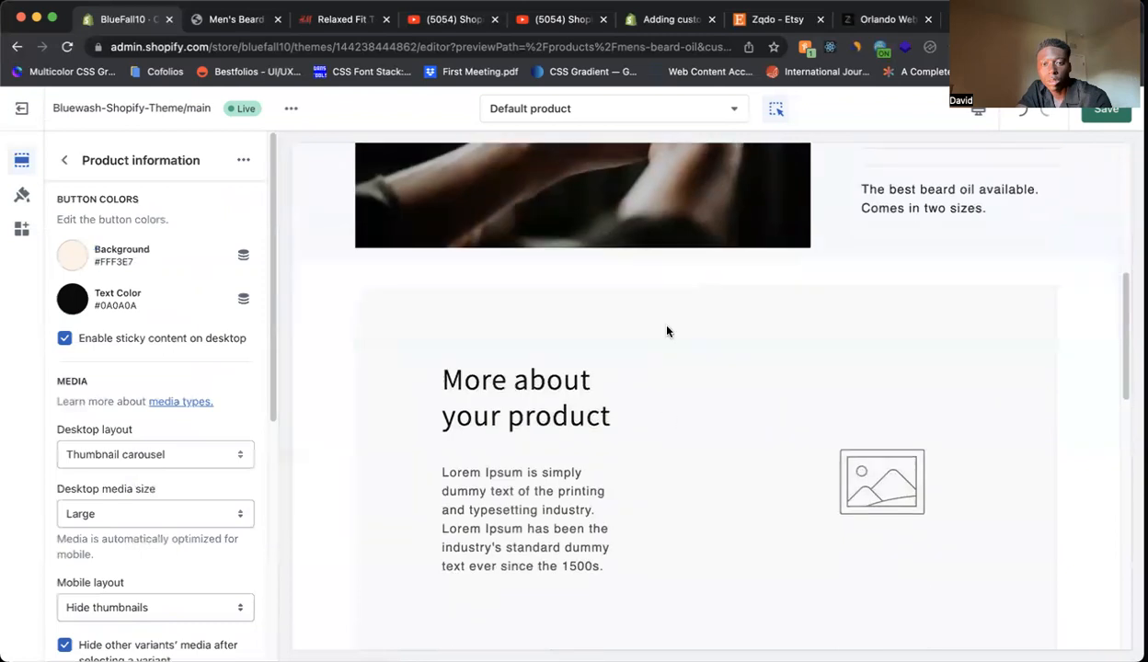
left_click(746, 291)
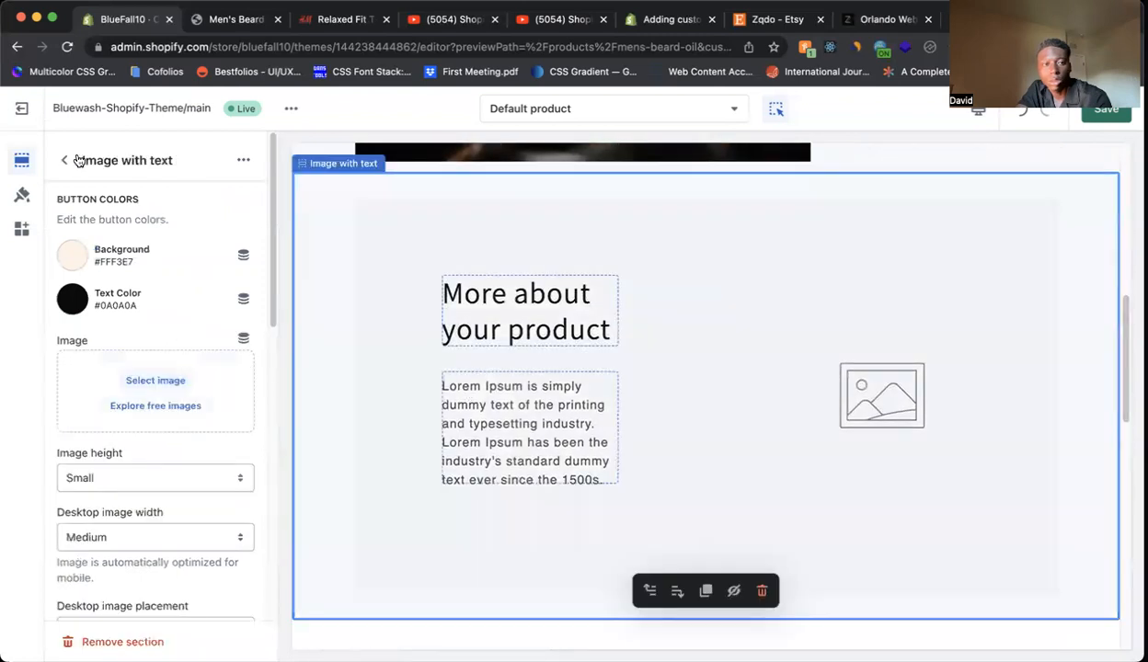
left_click(77, 160)
scroll(736, 212, "up", 2)
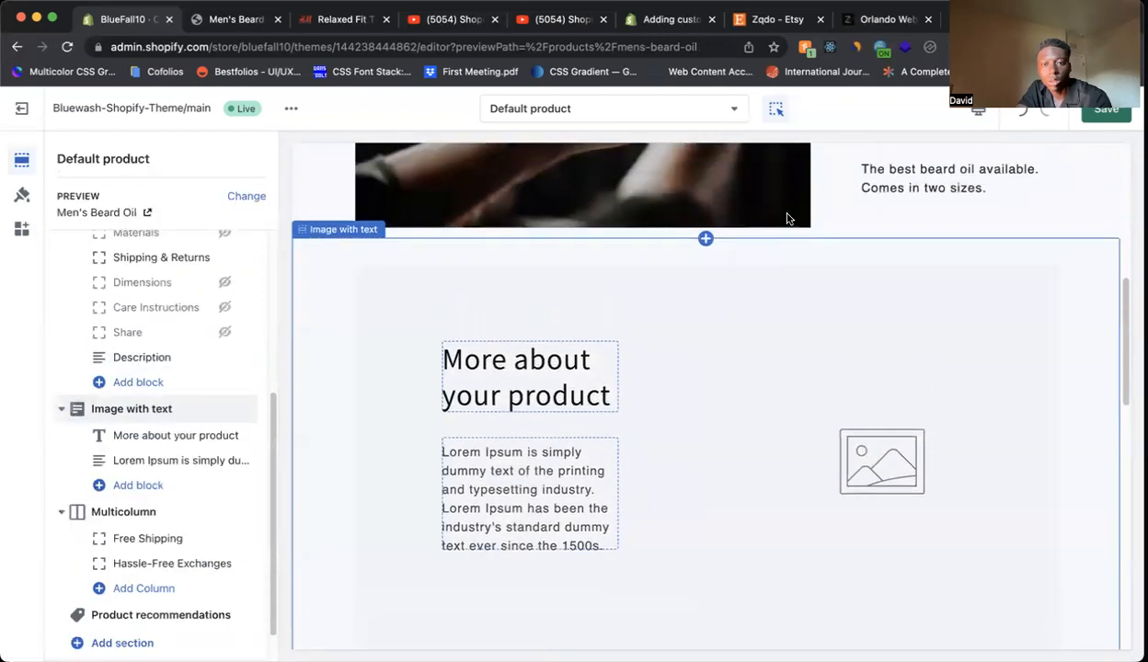
Add a Rich text section between the Product information and Image with text sections
left_click(706, 250)
type("t")
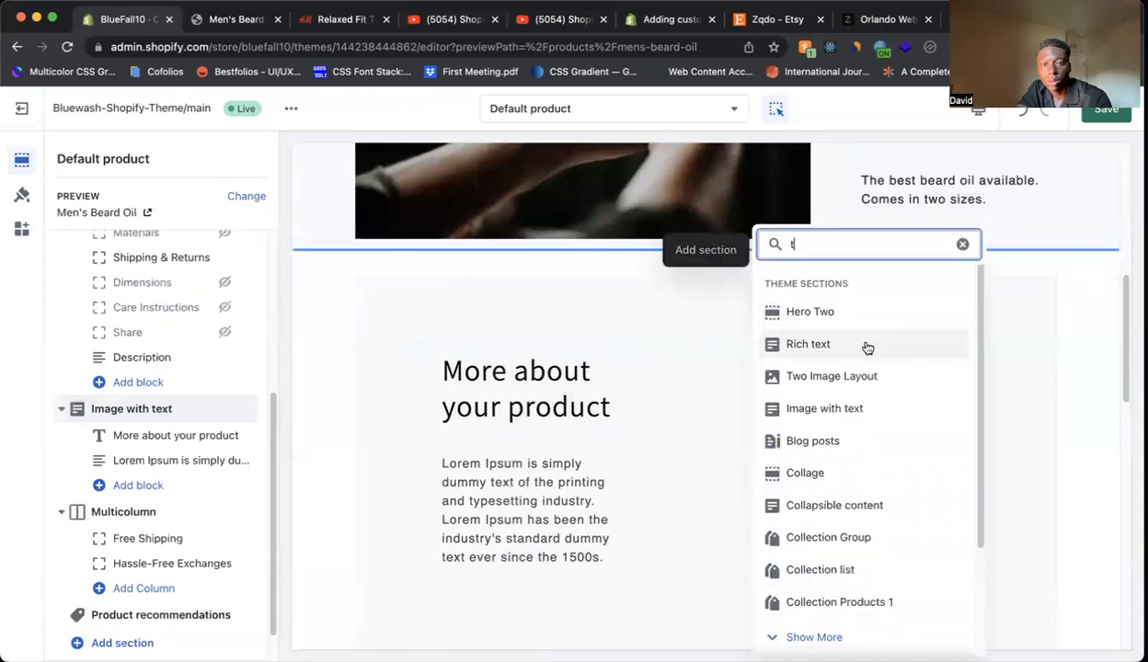
left_click(866, 347)
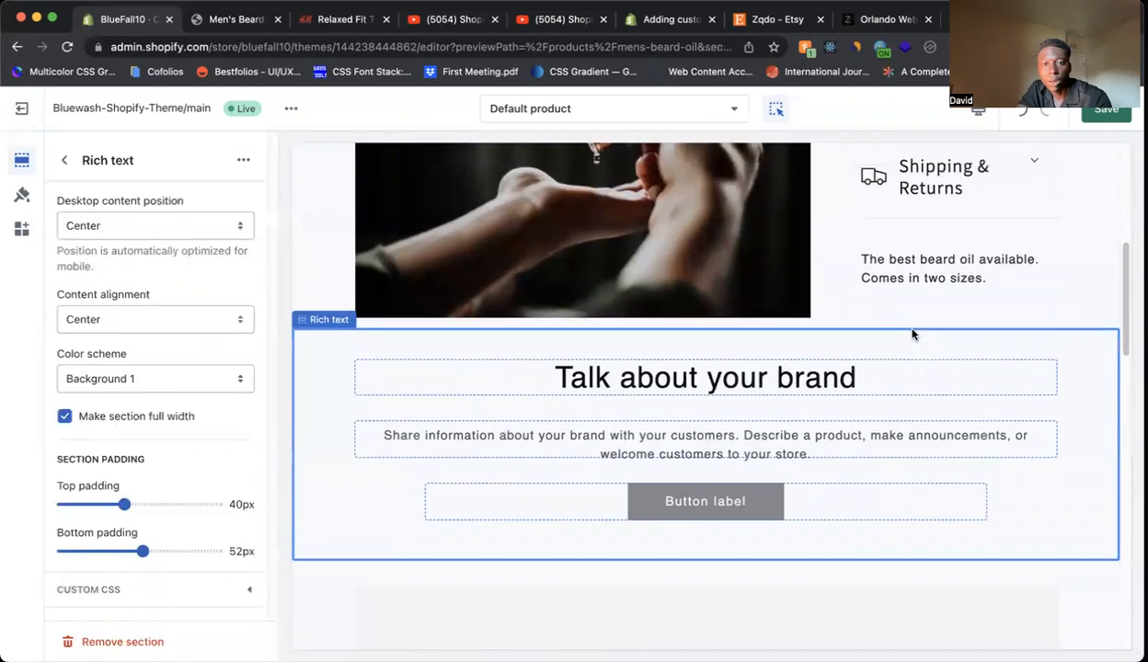
Compare the product page preview and its new Rich text section with the description area on H&M's T-shirt page
scroll(769, 287, "up", 4)
scroll(770, 288, "down", 2)
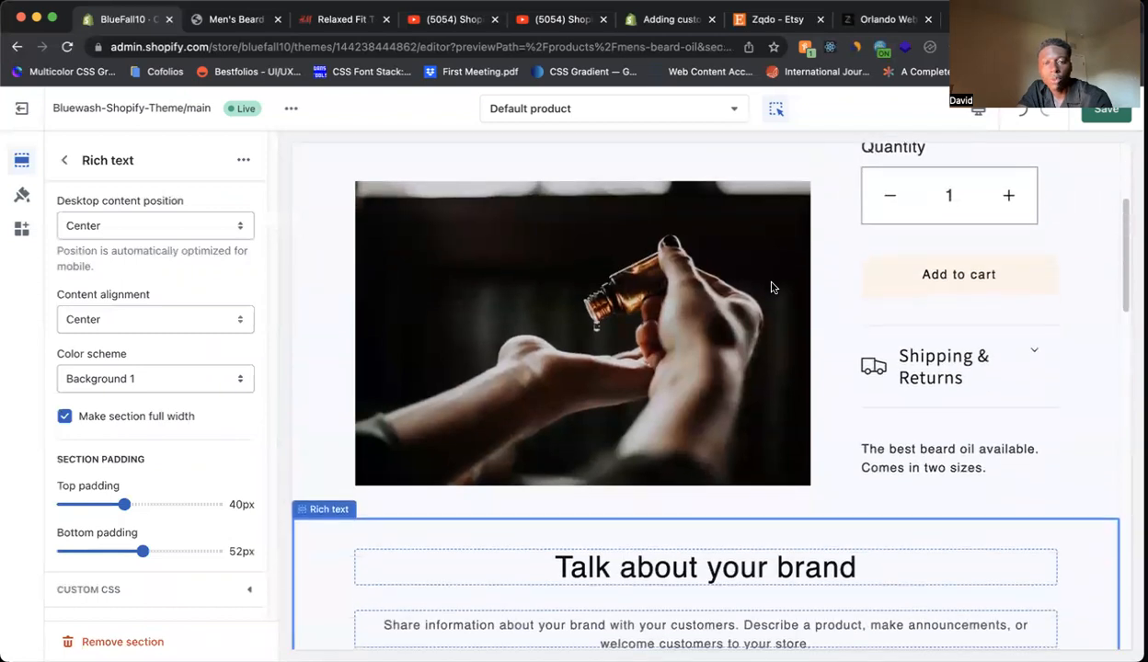
scroll(771, 287, "up", 5)
scroll(633, 269, "down", 2)
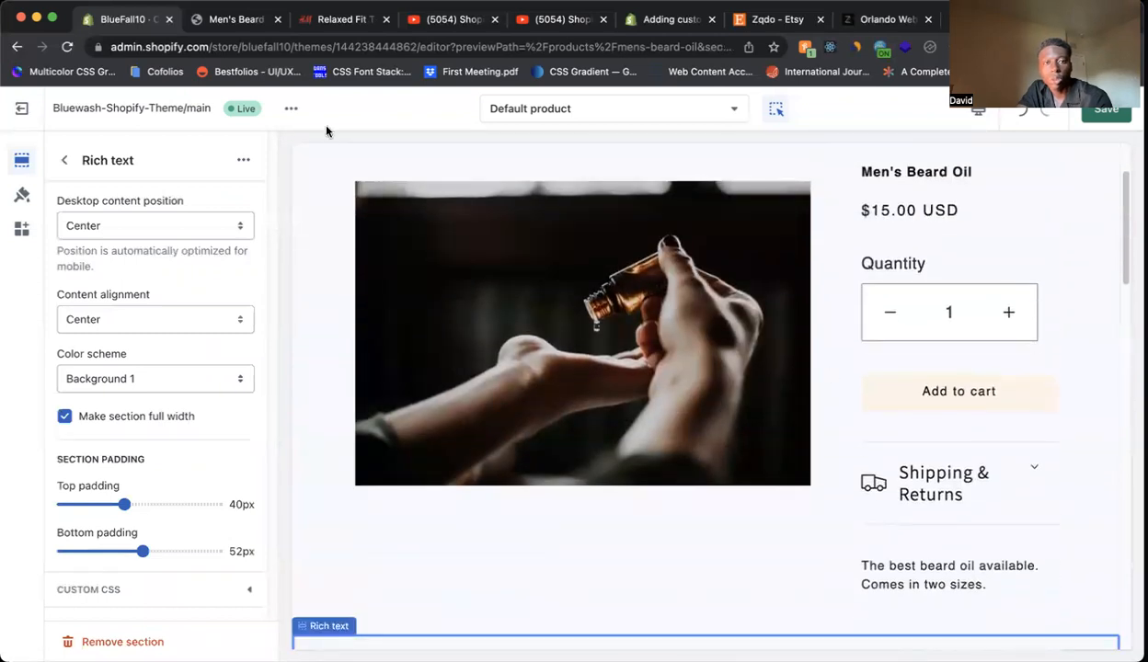
left_click(227, 28)
scroll(590, 323, "down", 3)
left_click(336, 18)
scroll(296, 348, "up", 2)
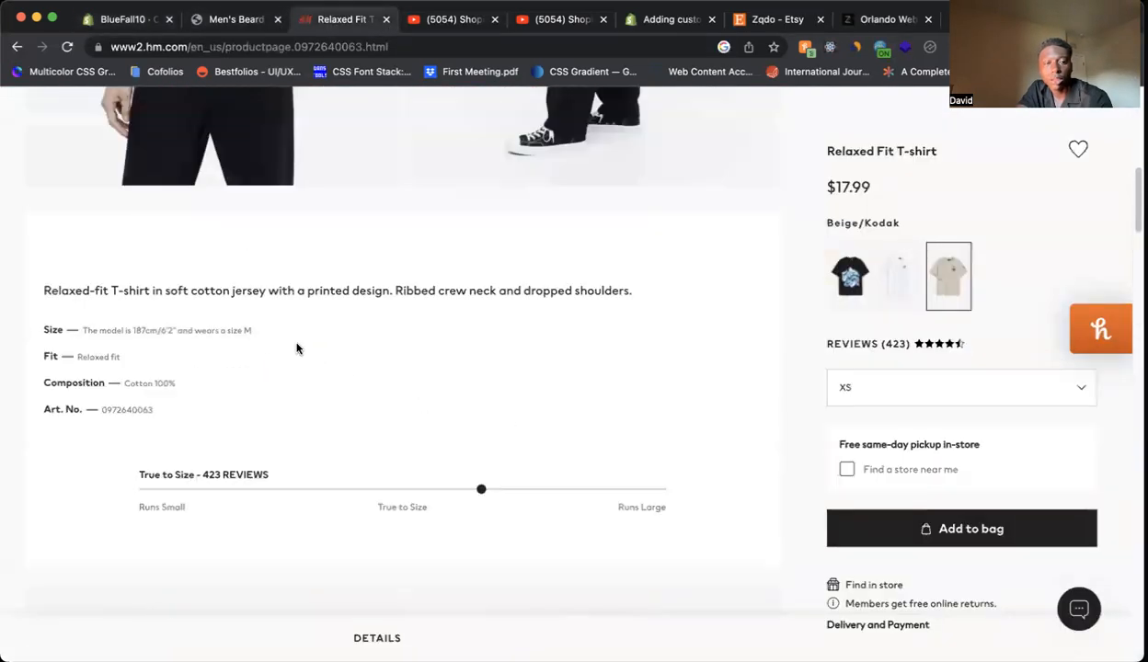
scroll(296, 348, "up", 1)
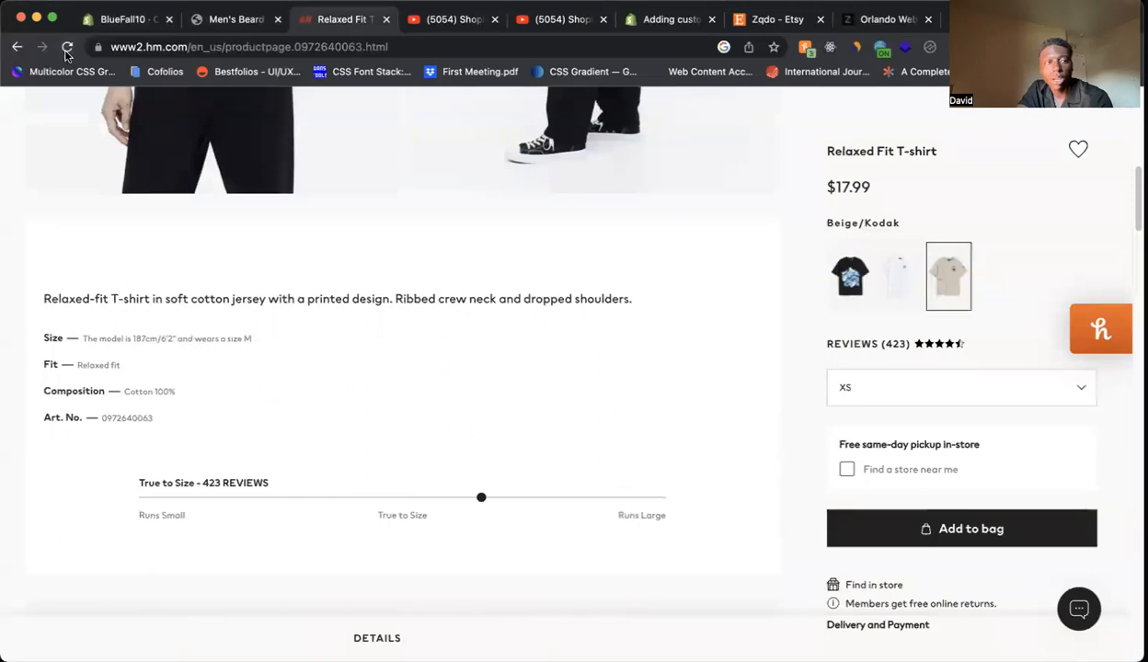
left_click(122, 20)
scroll(878, 480, "down", 3)
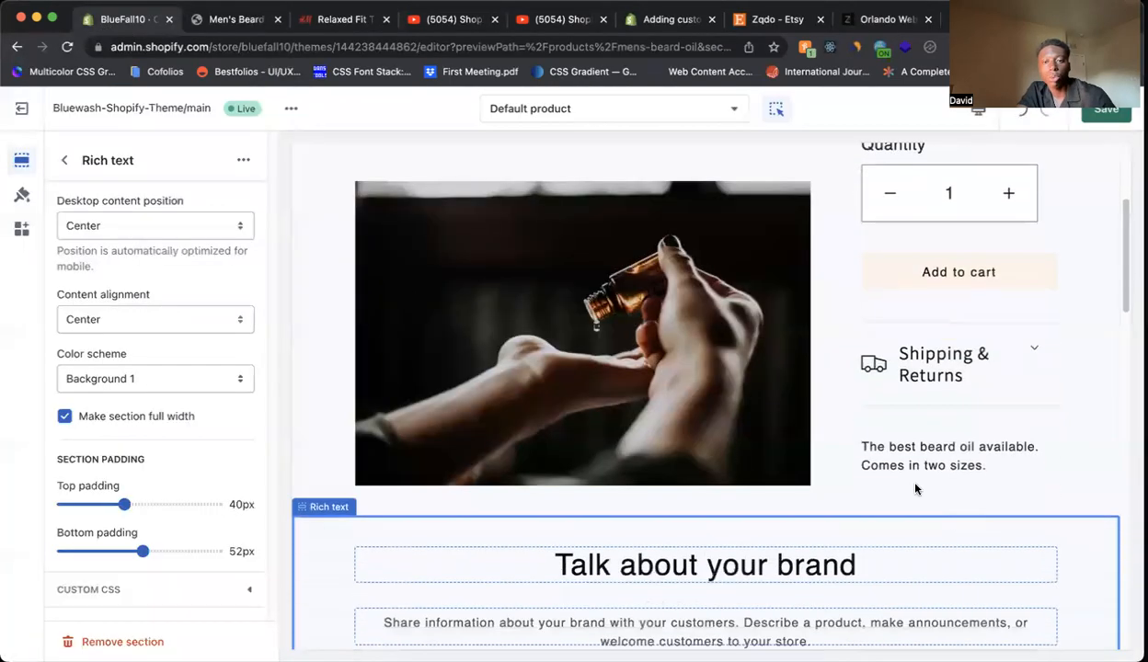
Hide the Description block in Product information and the "Talk about your brand" heading and Buttons blocks in the Rich text section
left_click(65, 166)
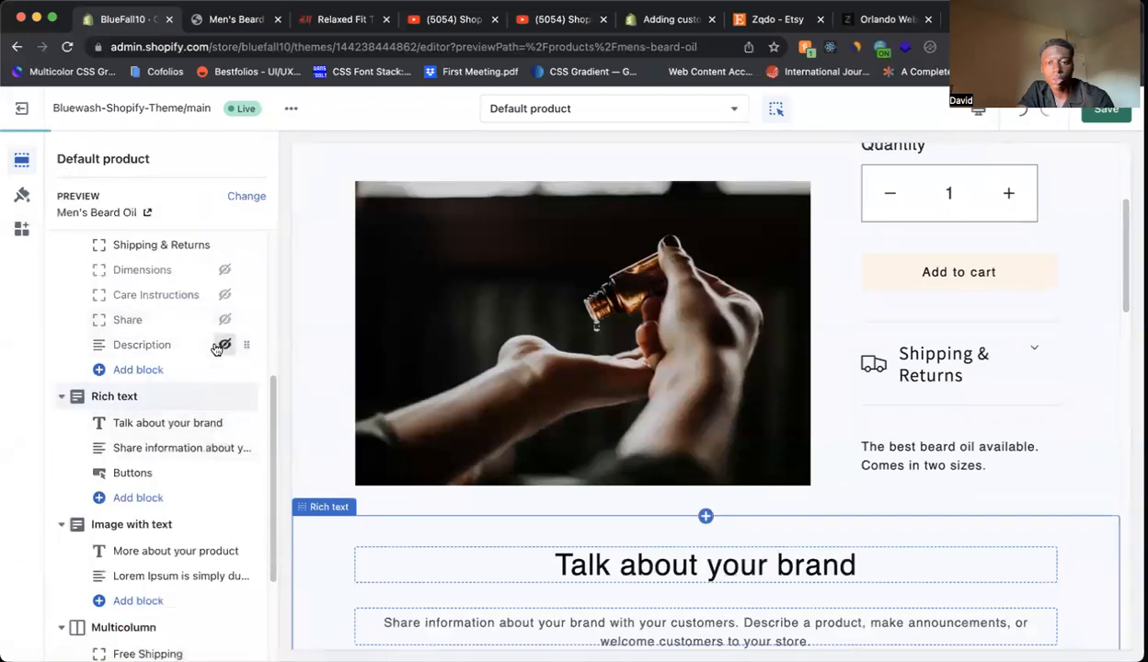
left_click(223, 345)
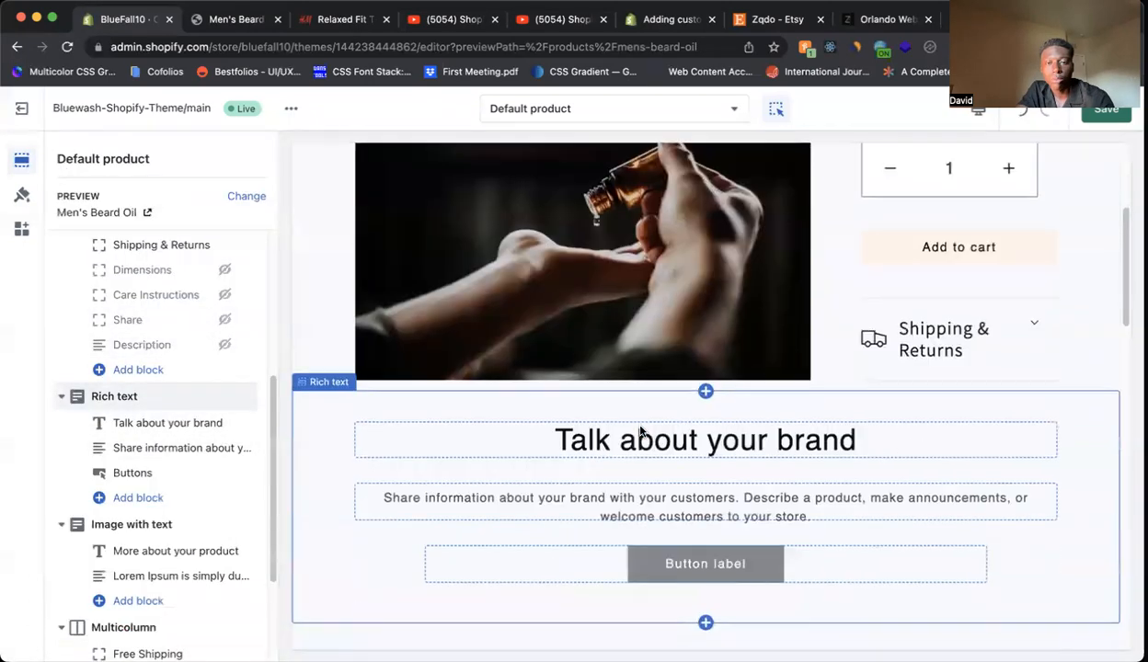
left_click(643, 423)
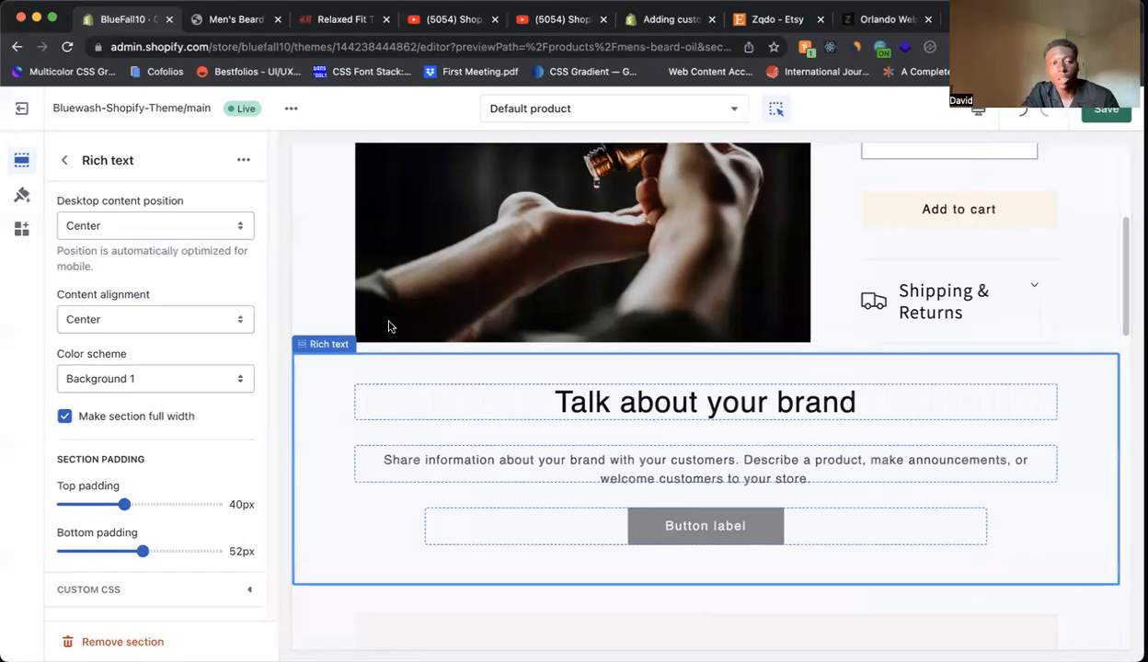
left_click(67, 162)
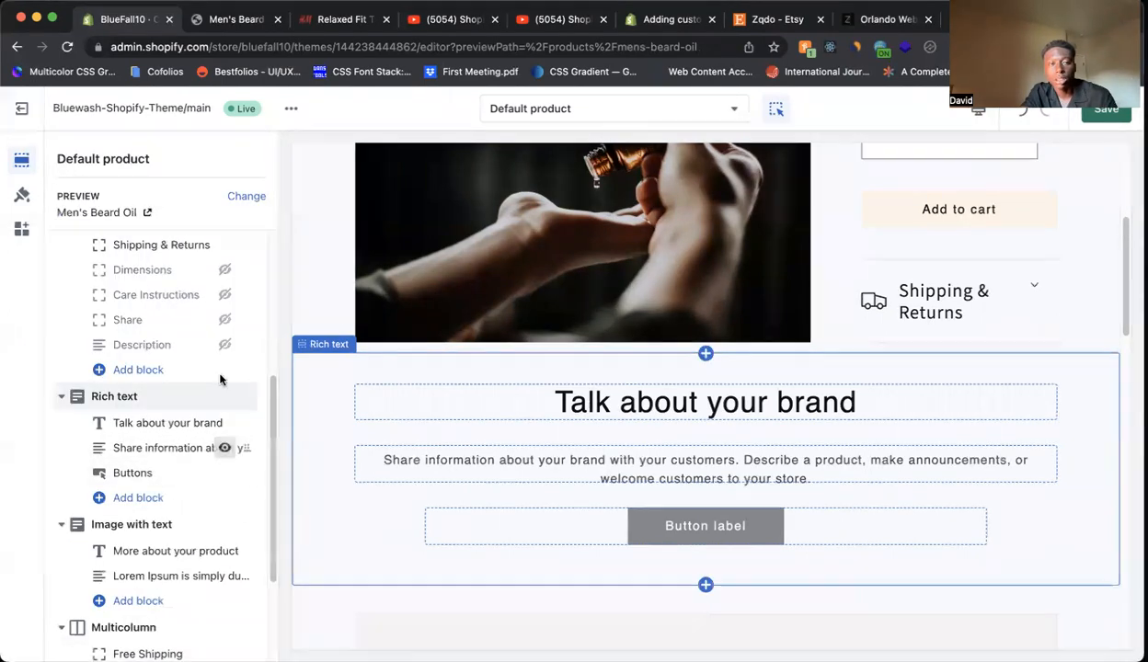
left_click(225, 422)
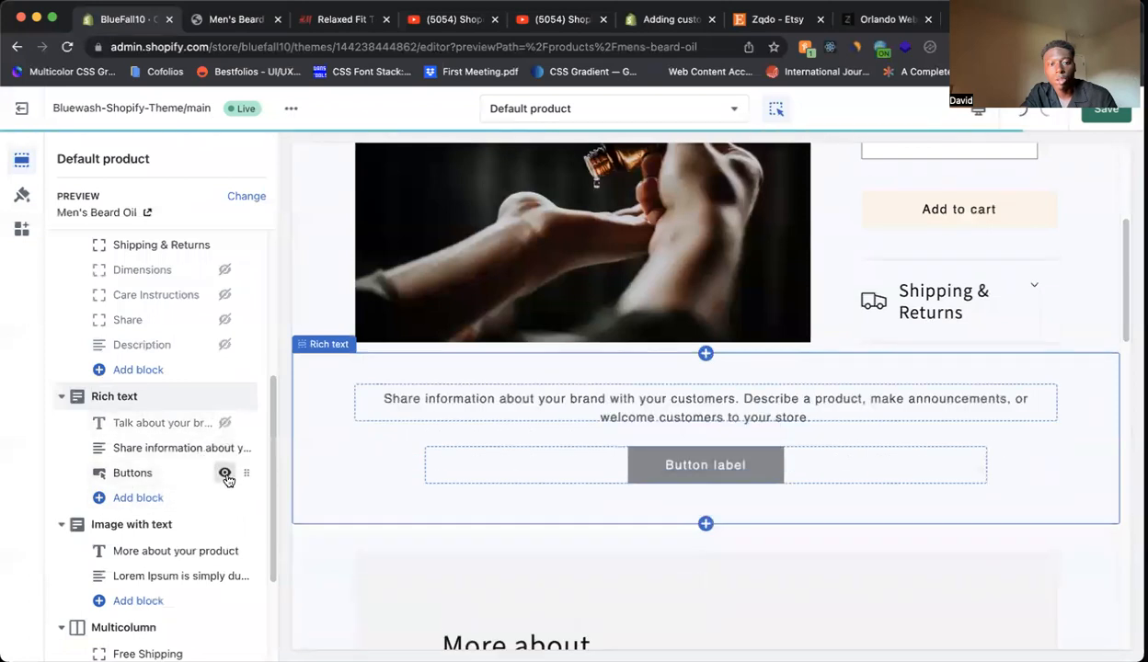
left_click(225, 473)
Copy the beard oil description from the live product page and paste it over the placeholder in the Rich text section's Text block
left_click(234, 22)
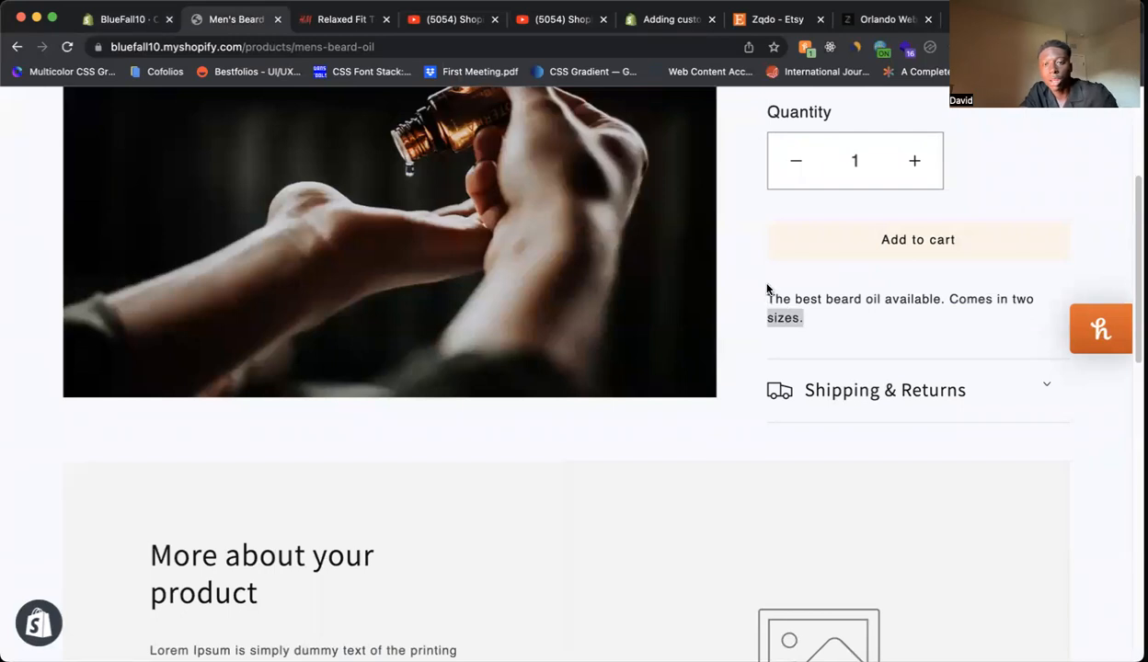
left_click_drag(767, 290, 806, 326)
left_click(837, 329)
left_click(126, 19)
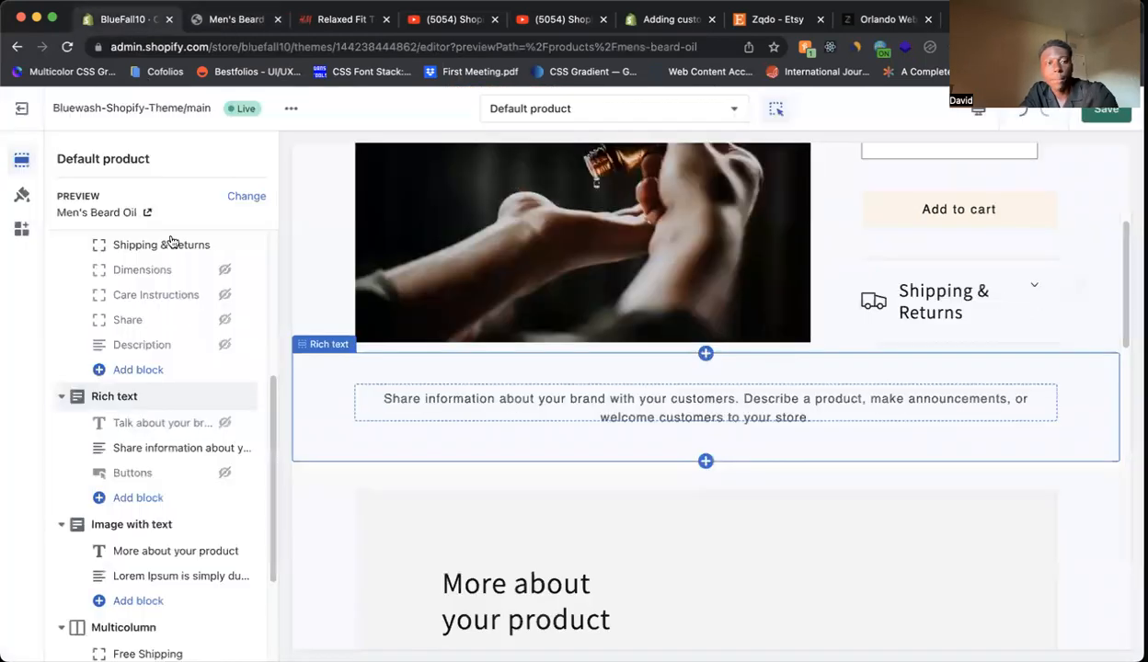
left_click(177, 456)
left_click_drag(196, 332, 9, 210)
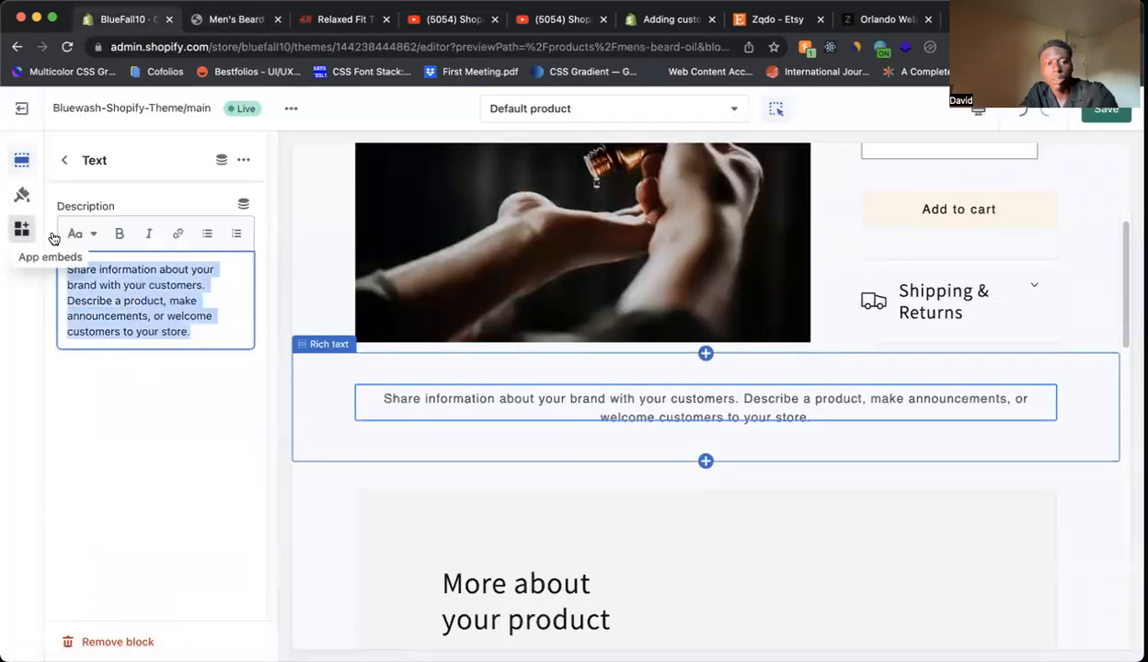
key("super+v")
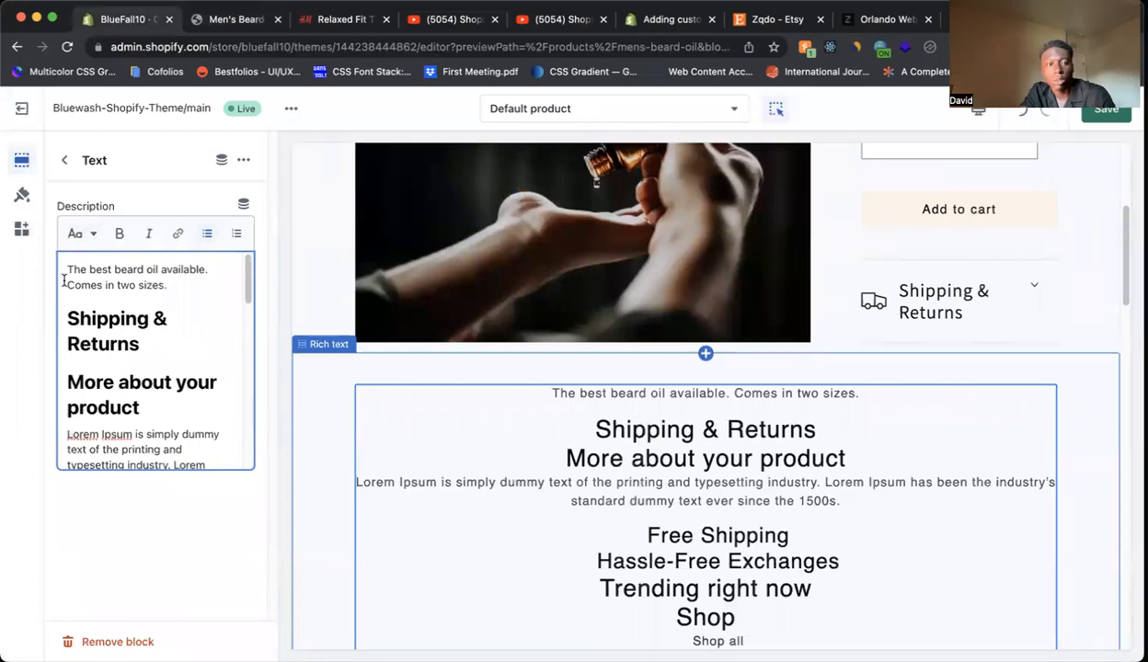
Delete the surplus pasted page content so that the text reads only "The best beard oil available. Comes in two sizes."
left_click_drag(70, 302, 274, 552)
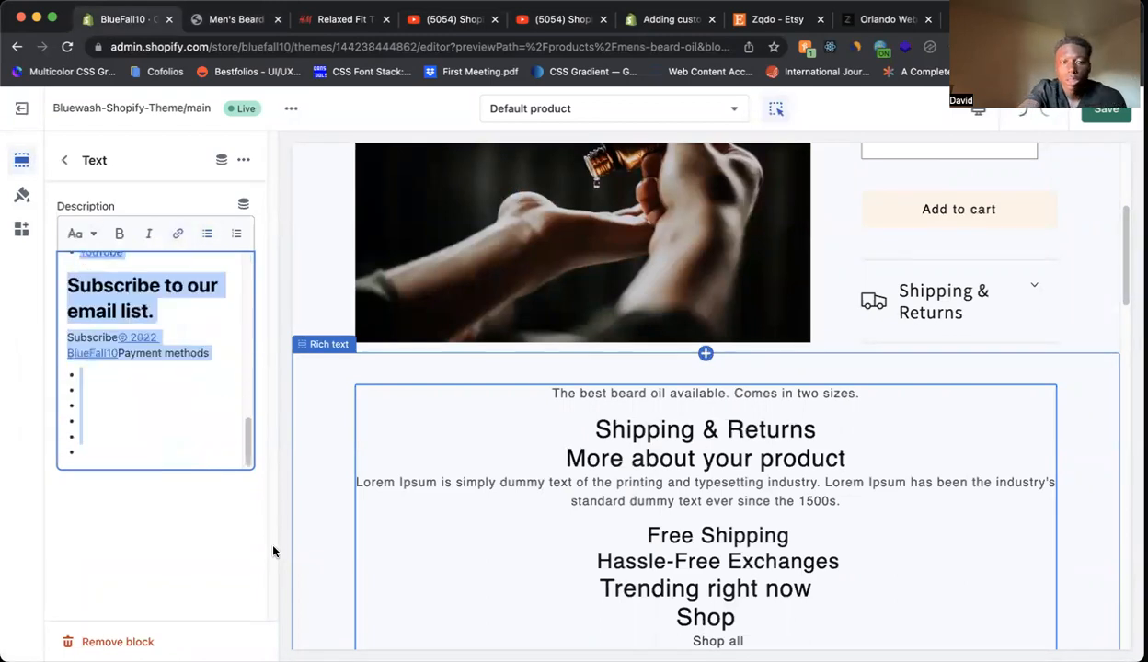
key("BackSpace")
key("BackSpace")
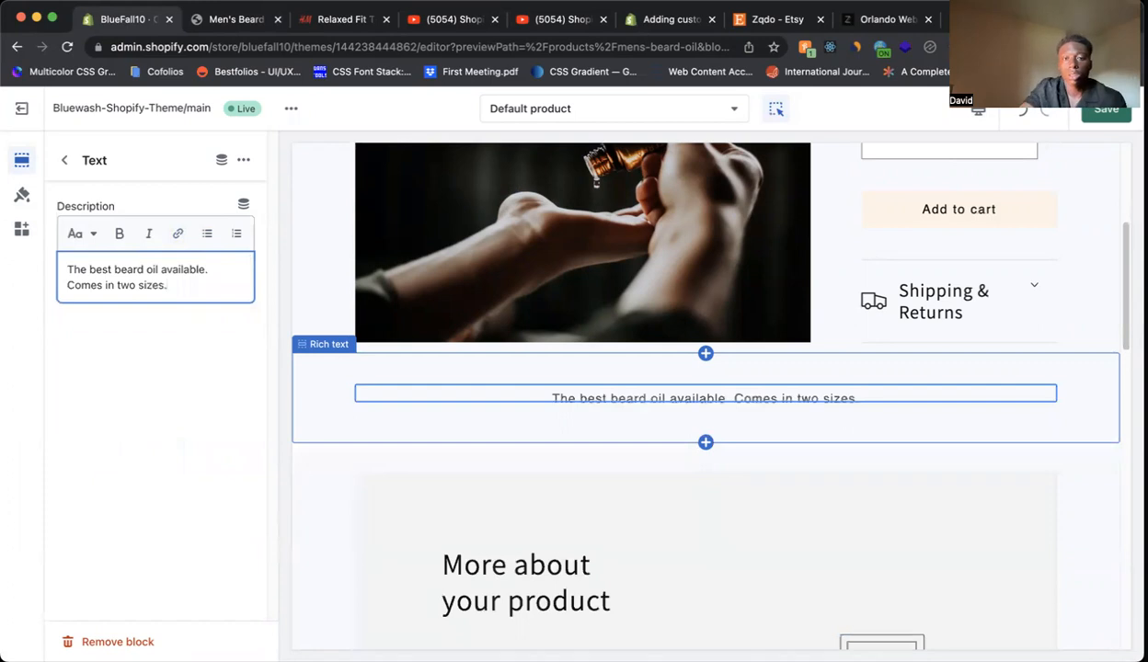
Compare the area below the Rich text description in the preview with H&M's T-shirt page and the live beard oil page
left_click(745, 544)
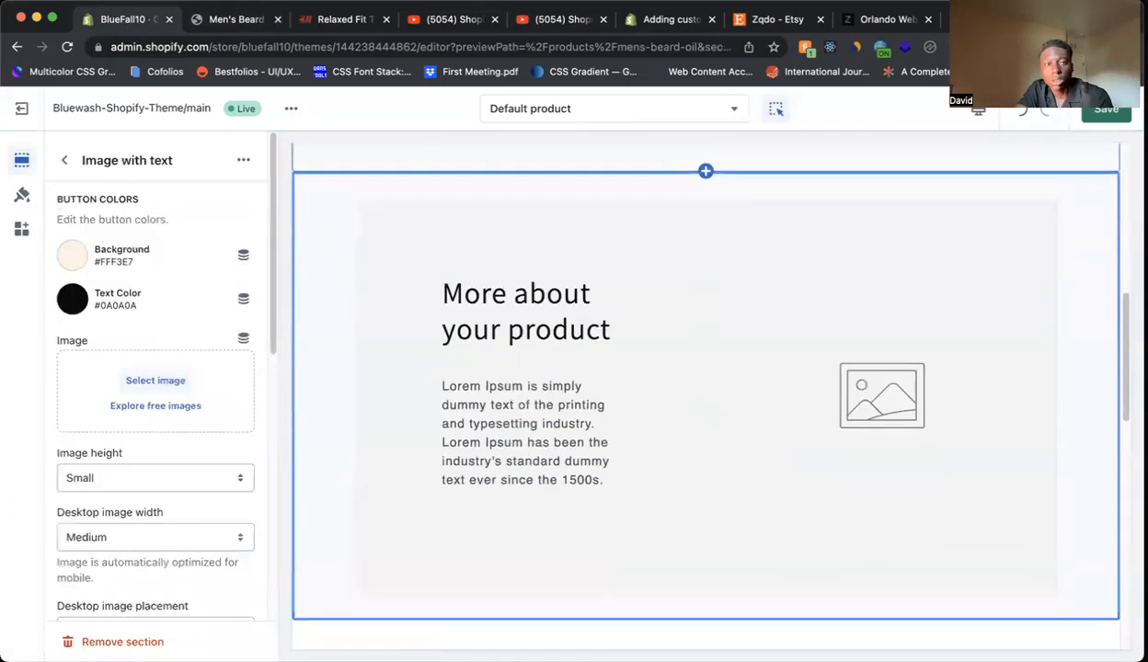
left_click(304, 20)
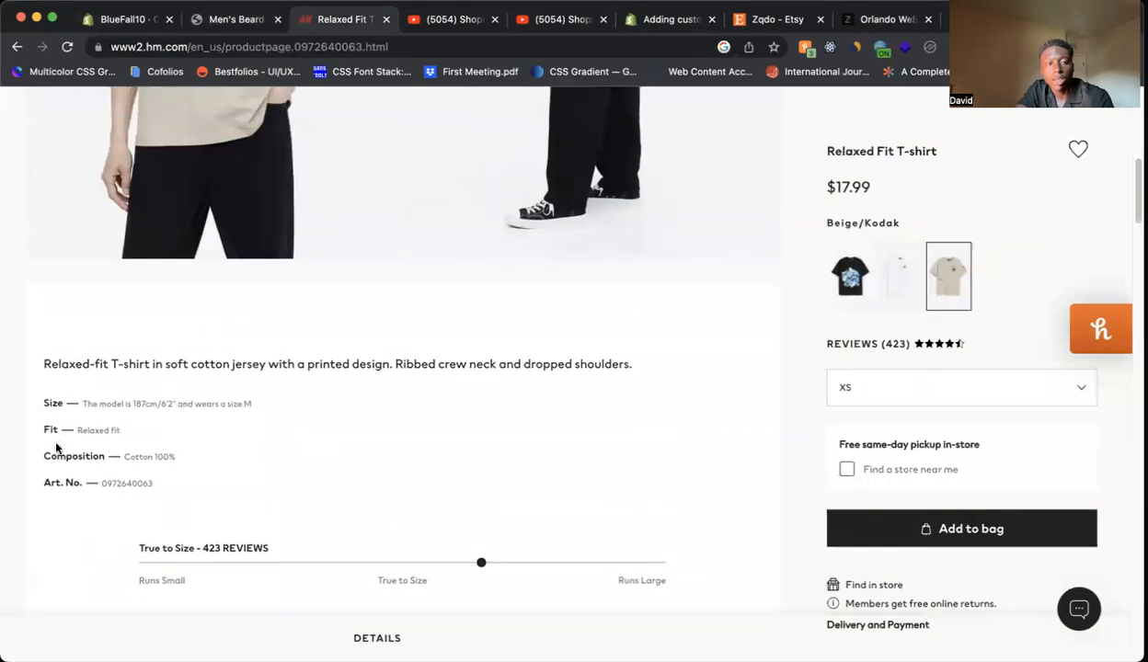
scroll(173, 453, "down", 5)
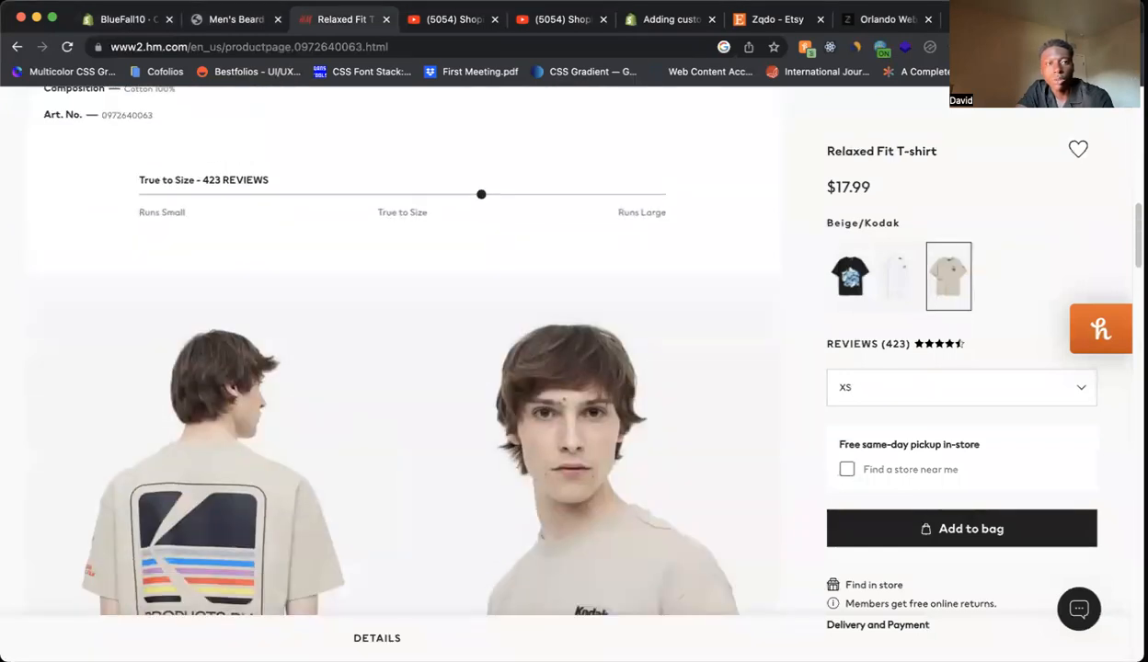
left_click(134, 20)
scroll(587, 342, "up", 4)
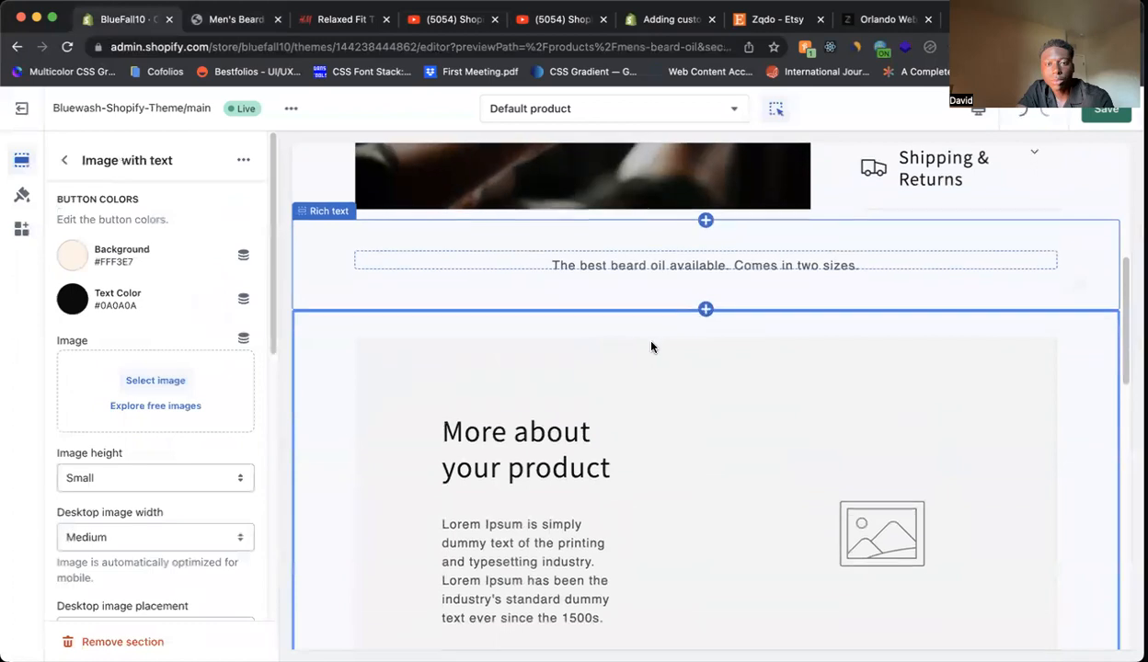
left_click(268, 20)
scroll(460, 340, "down", 3)
scroll(457, 335, "up", 3)
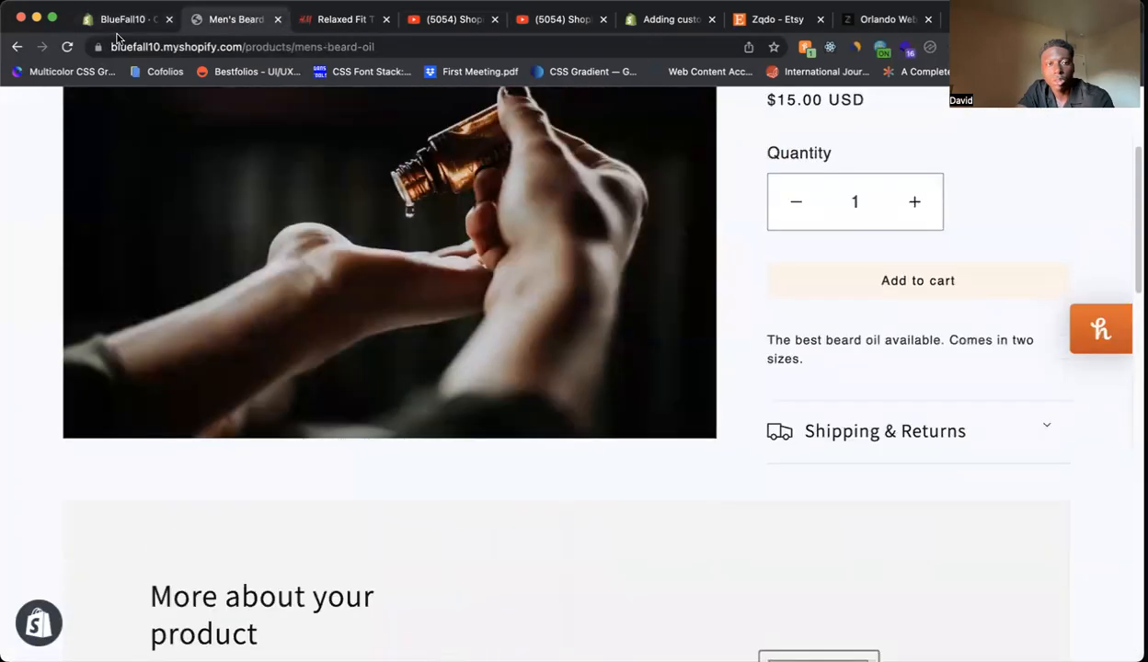
left_click(124, 20)
scroll(716, 365, "up", 1)
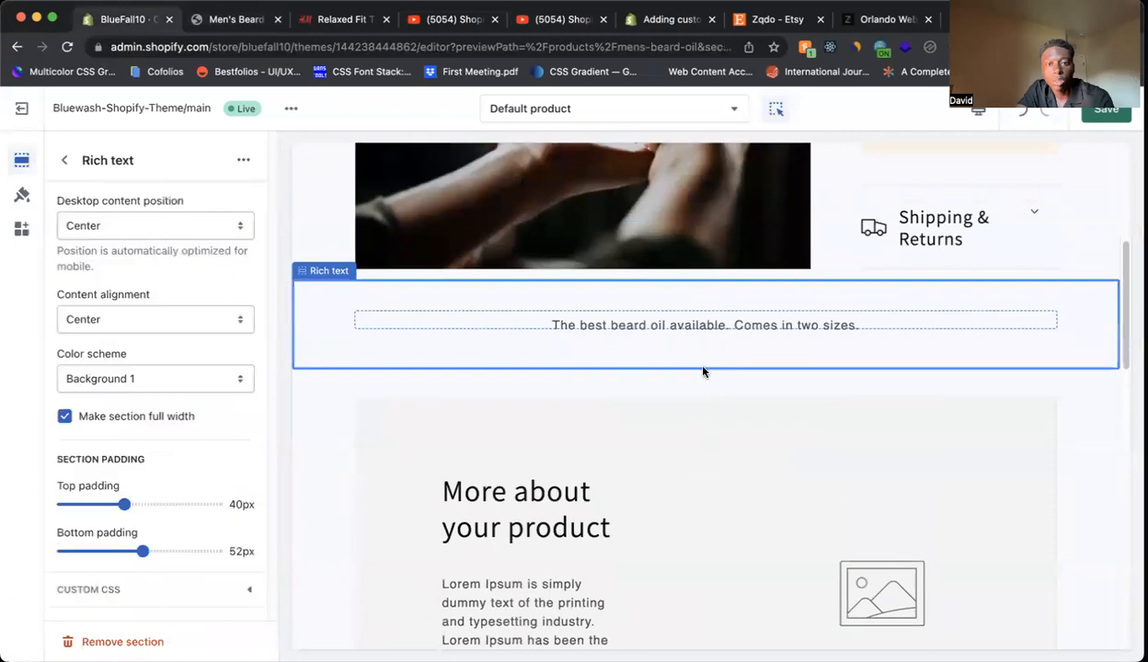
Add a Multicolumn section between the Rich text and Image with text sections
left_click(708, 389)
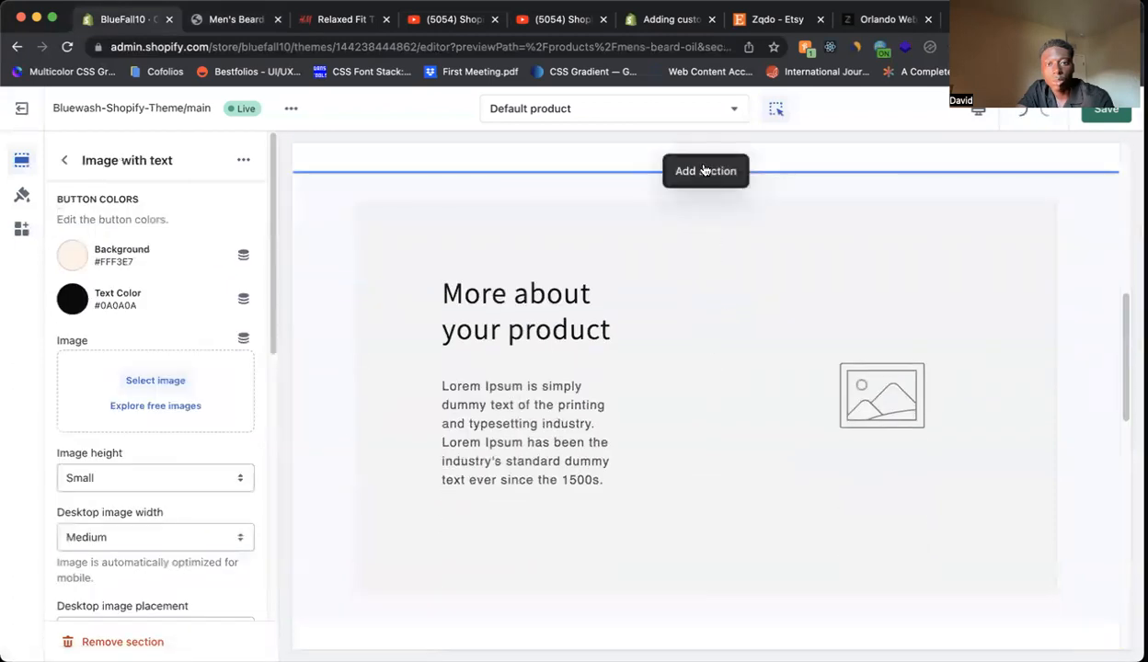
left_click(706, 171)
scroll(858, 402, "down", 1)
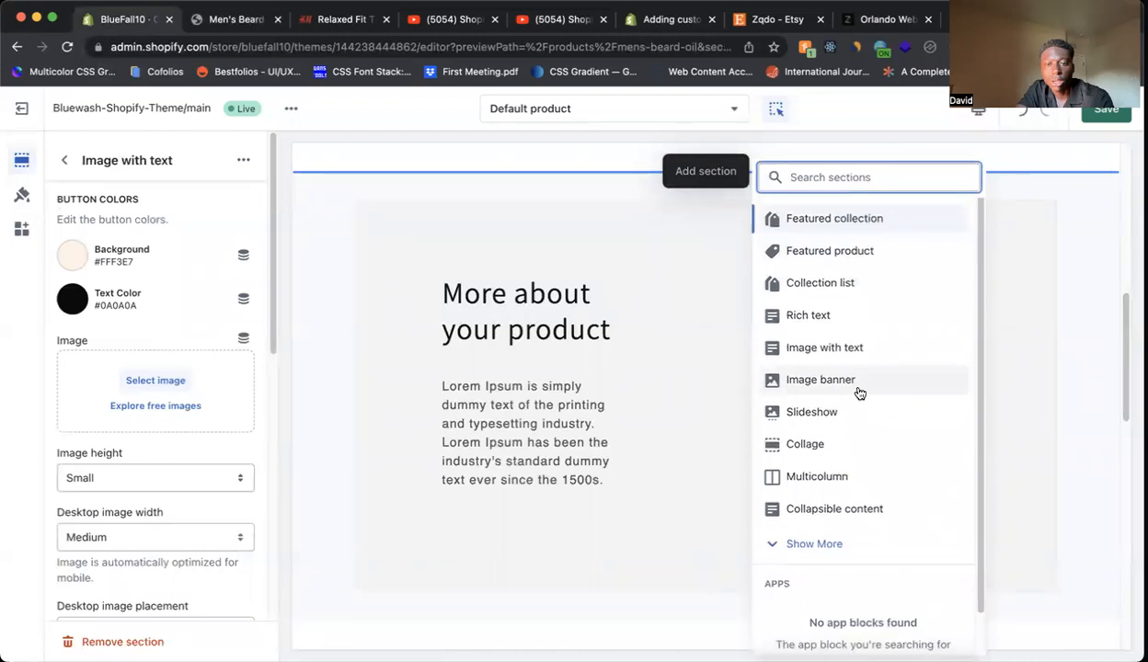
left_click(832, 474)
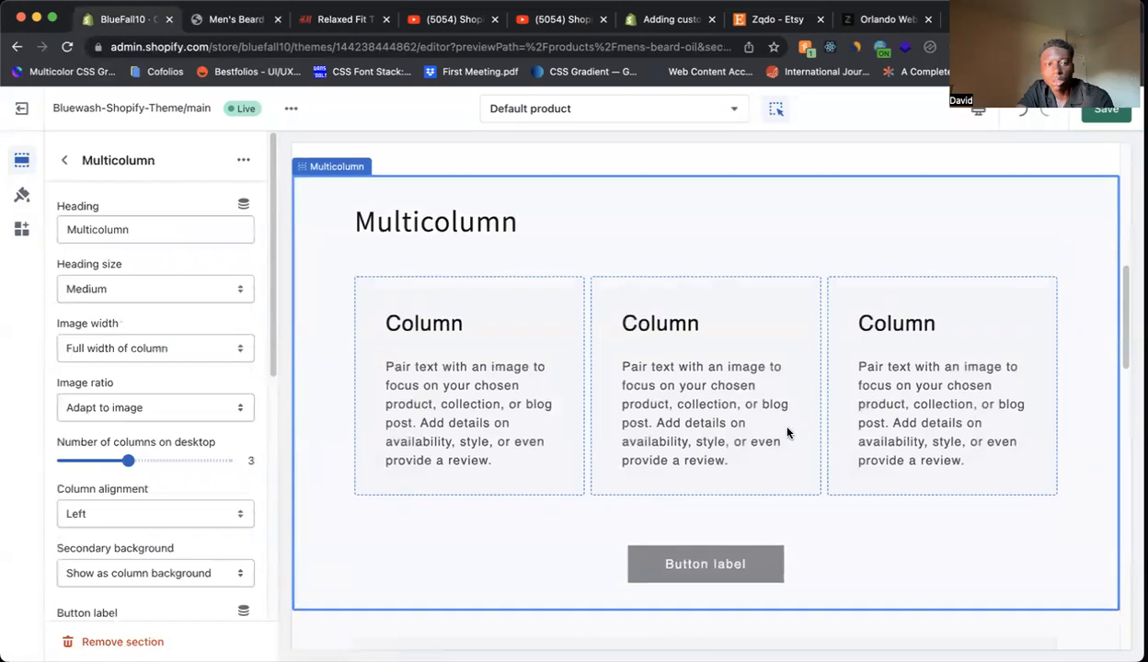
Set the first column's image to profile-of-a-man-with-beard-and-styled-hair from the store library
left_click(65, 164)
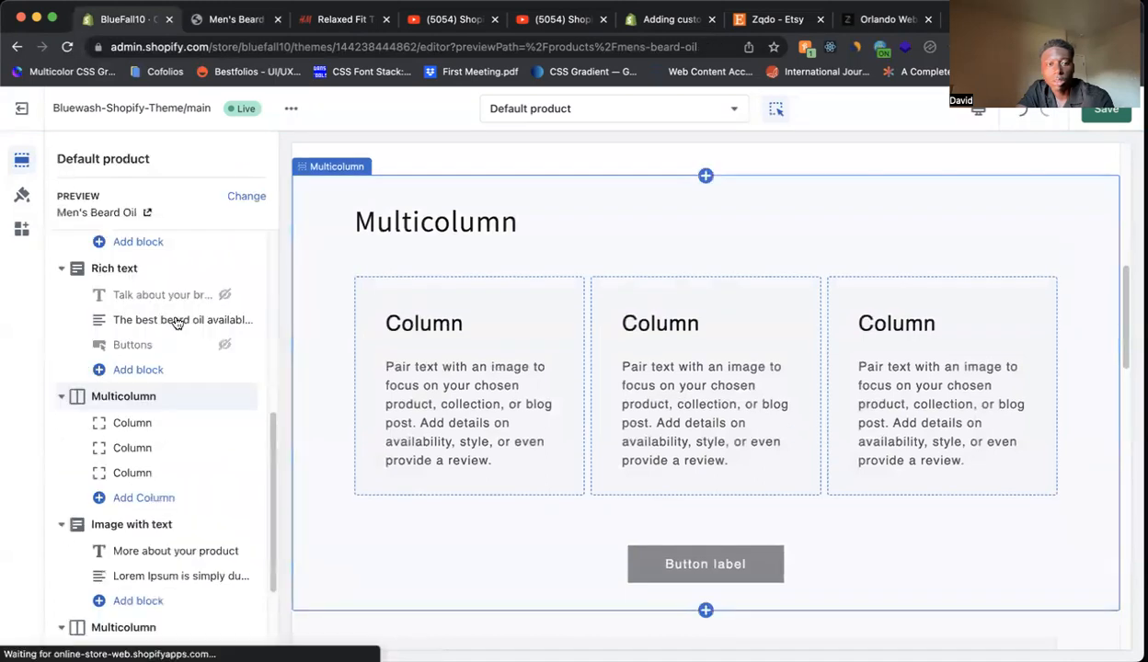
left_click(118, 421)
left_click(152, 236)
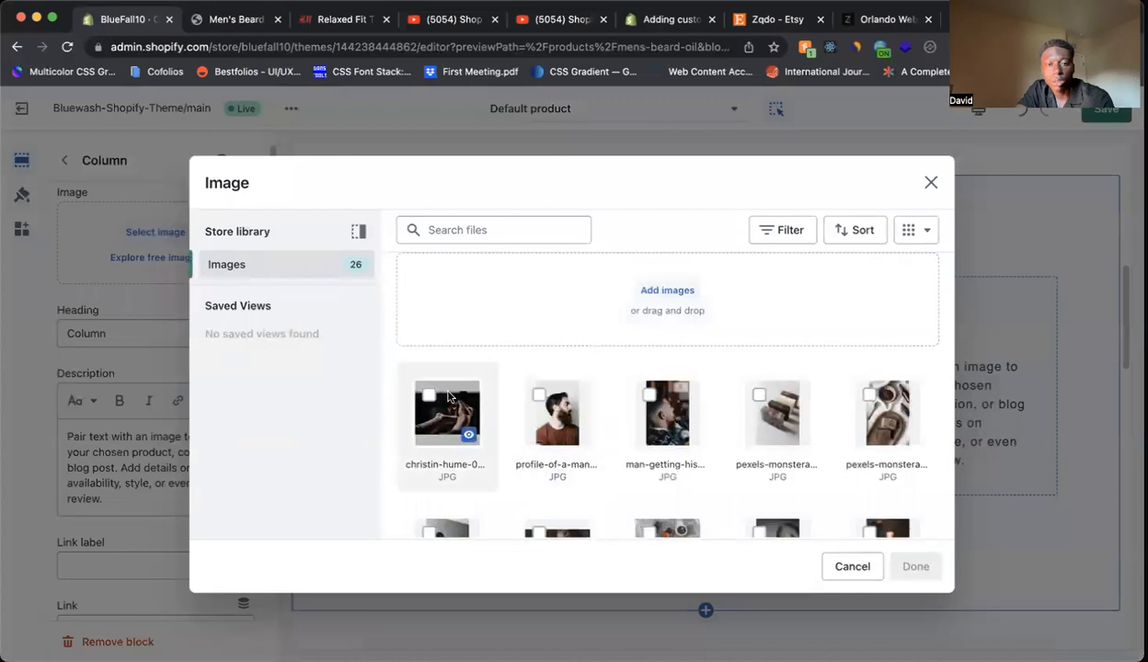
left_click(552, 405)
left_click(897, 563)
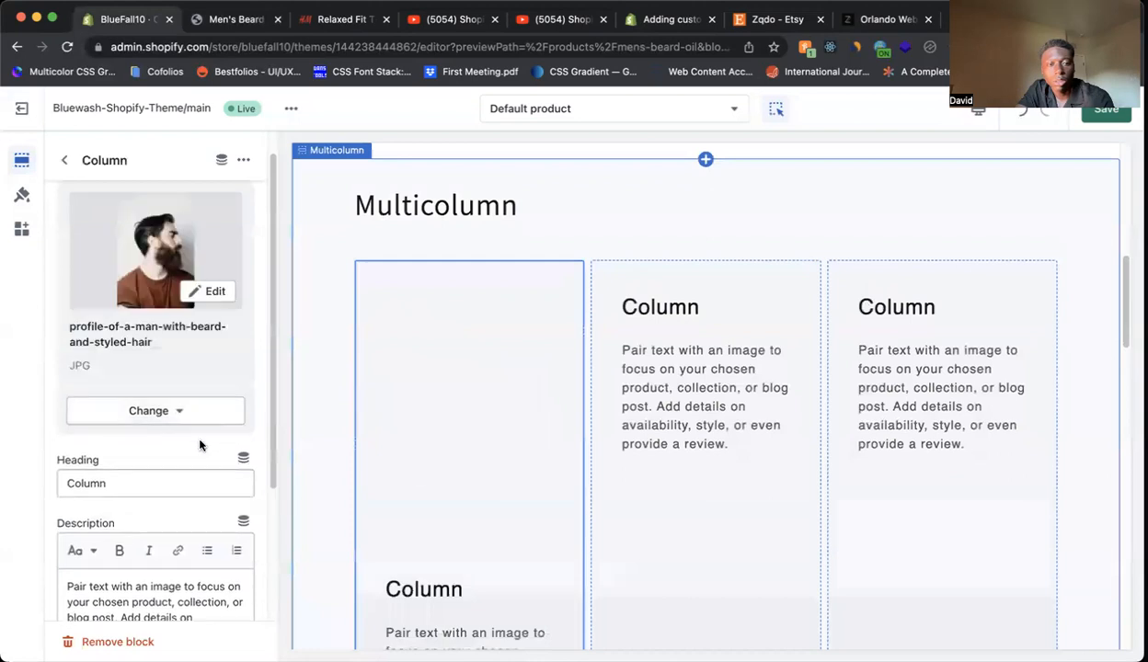
Clear the first column's heading and description, checking H&M's image-only layout for reference
left_click(63, 160)
left_click(113, 444)
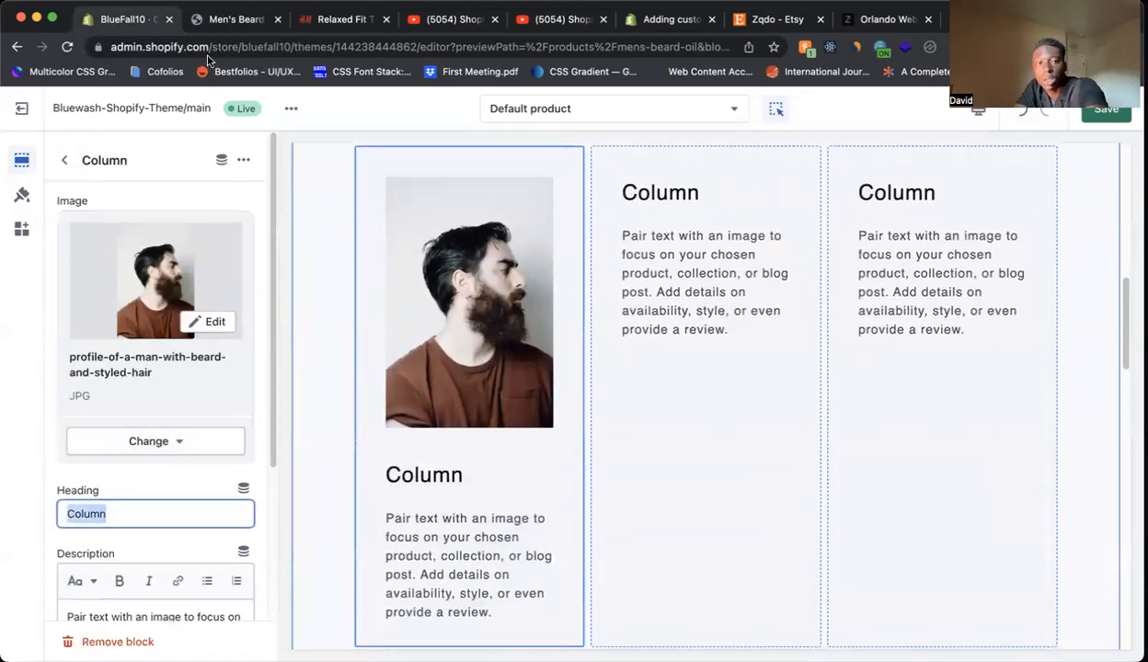
key("BackSpace")
left_click(237, 19)
left_click(327, 20)
scroll(366, 433, "down", 3)
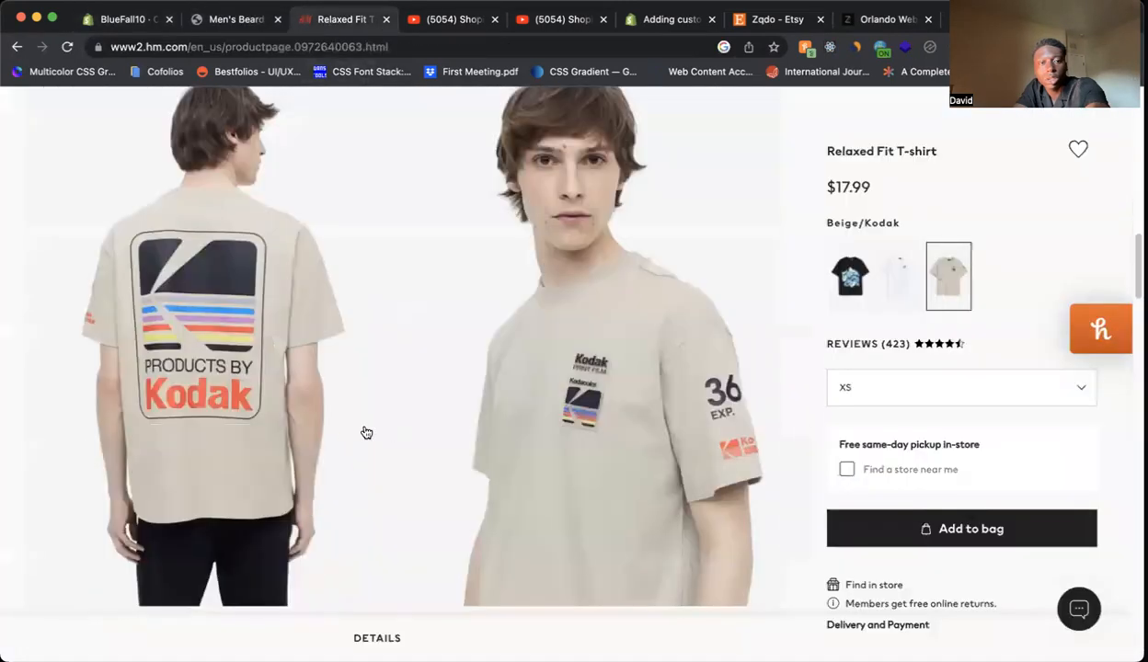
left_click(119, 19)
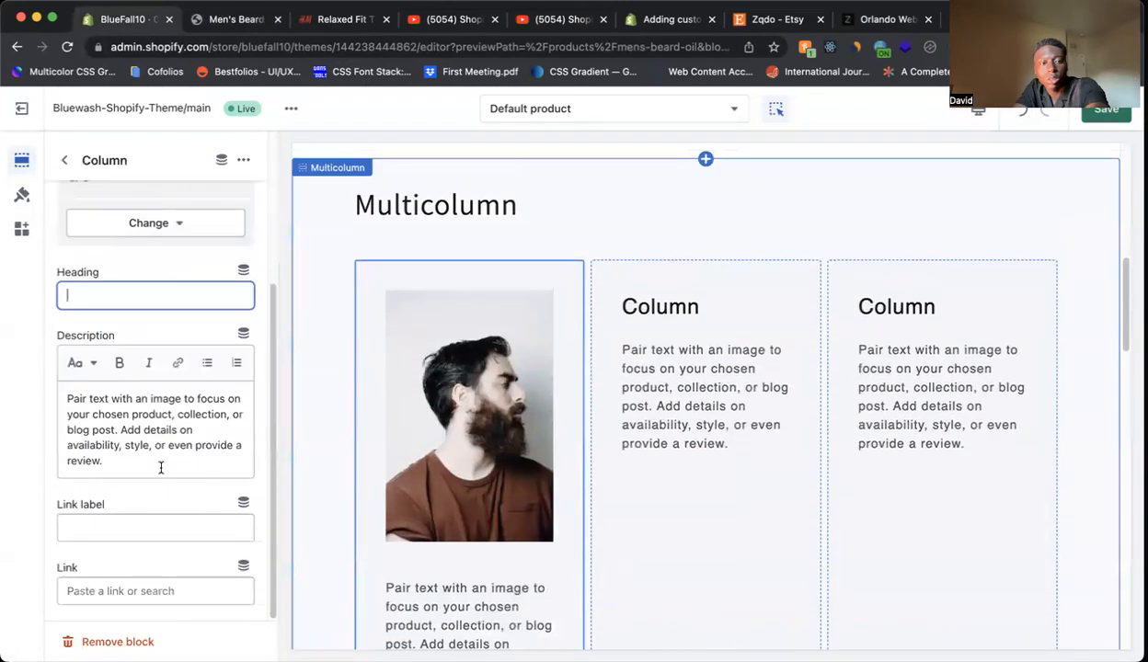
left_click(161, 468)
key("ctrl+a")
key("BackSpace")
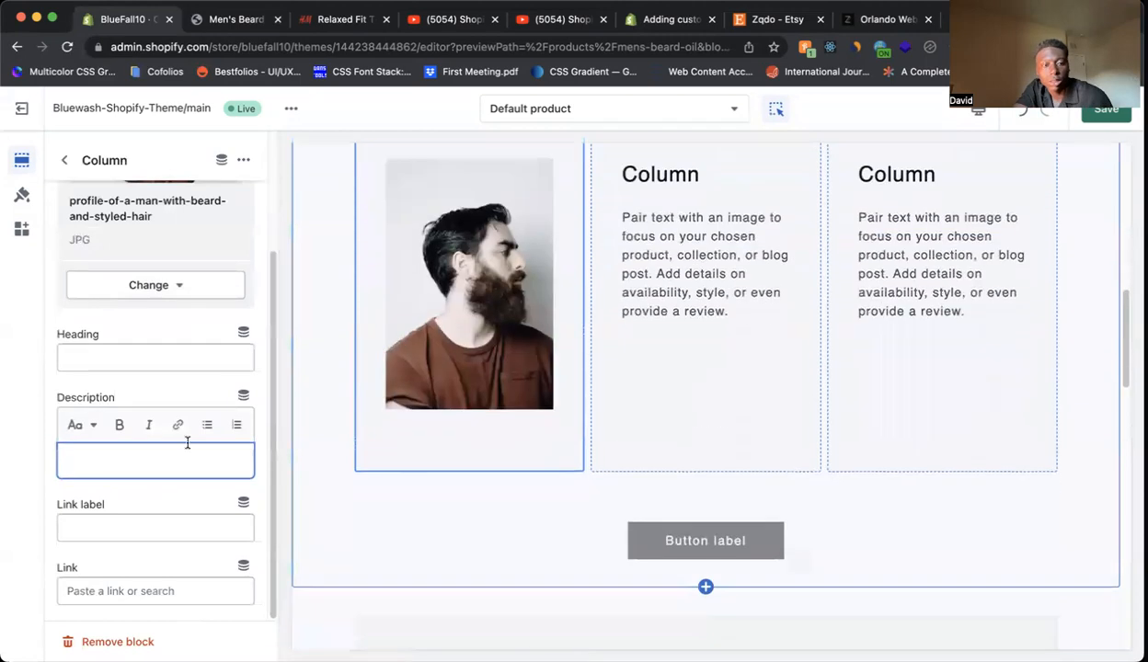
Hide the third Column block in the new Multicolumn section
scroll(166, 386, "up", 3)
left_click(61, 162)
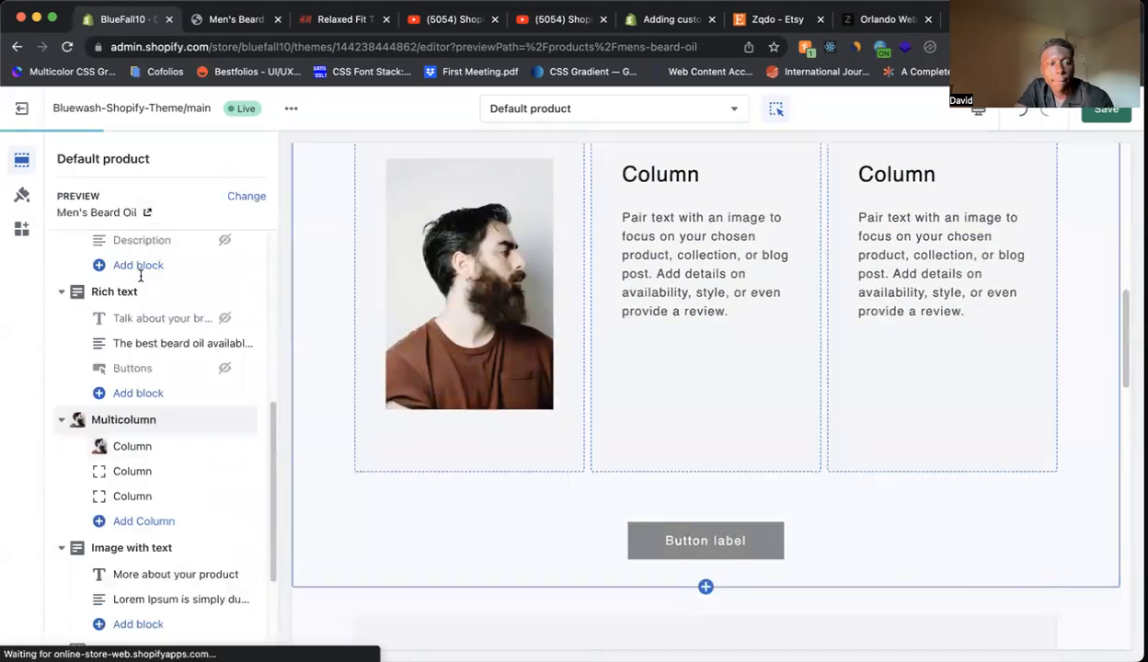
left_click(225, 496)
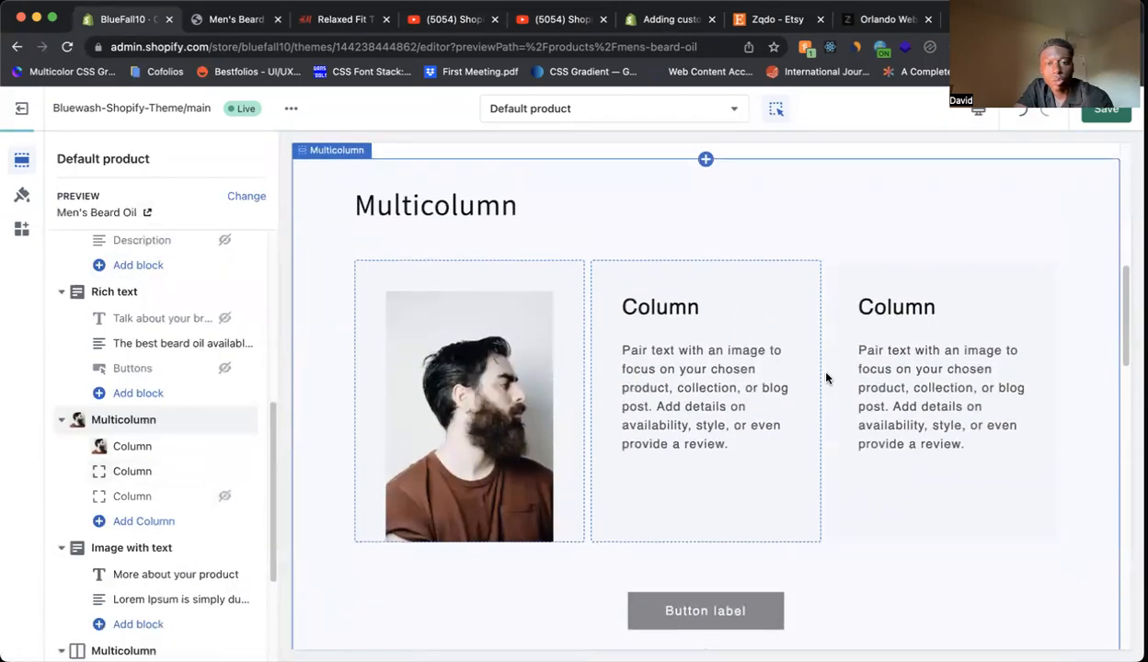
Examine the two-column image grid below the description on H&M's T-shirt page
left_click(236, 19)
left_click(342, 20)
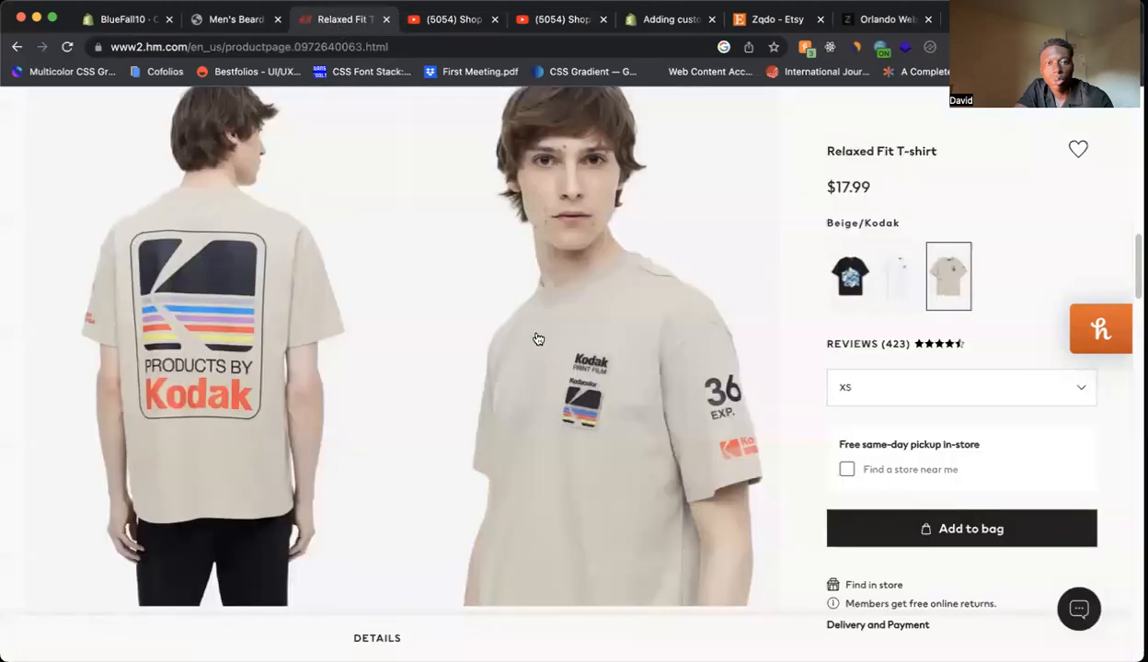
scroll(410, 353, "down", 10)
scroll(331, 276, "up", 5)
scroll(338, 277, "down", 15)
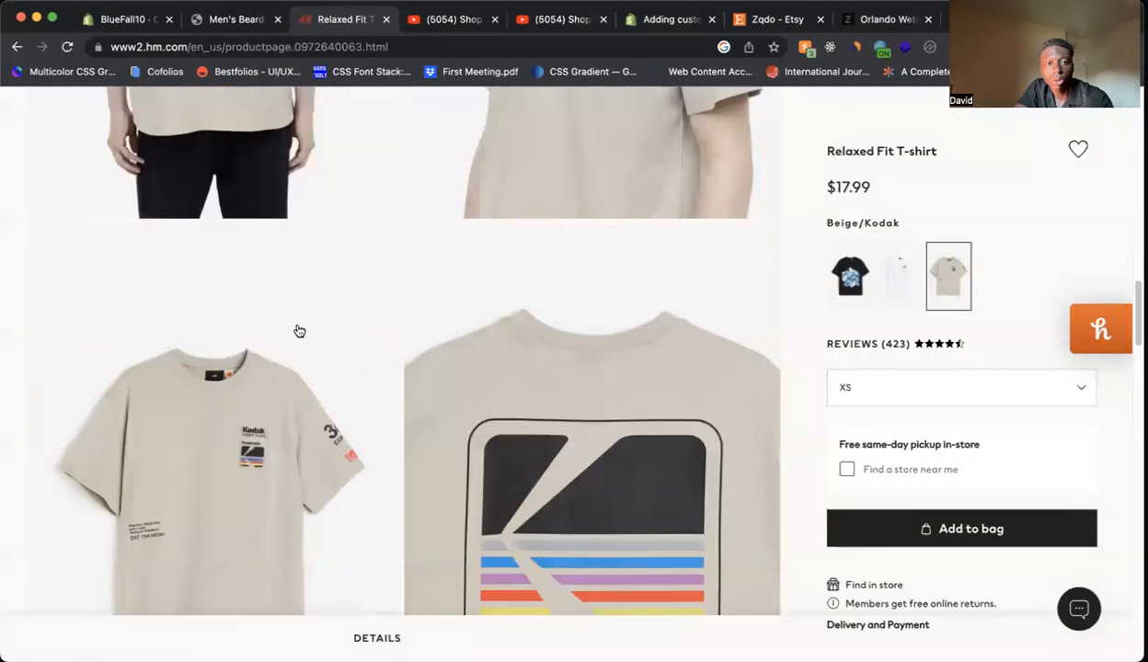
scroll(466, 340, "up", 15)
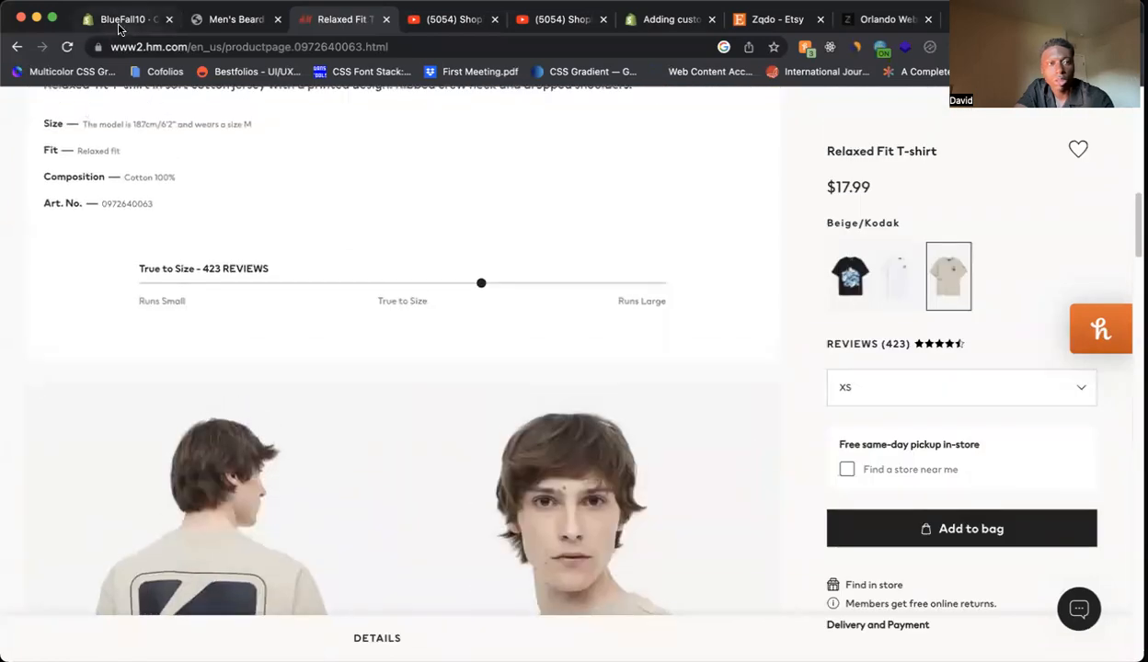
Back in the theme editor, set the second column's image to man-getting-his-beard-trimmed-by-barber from the store library
left_click(118, 28)
scroll(166, 359, "down", 1)
left_click(147, 451)
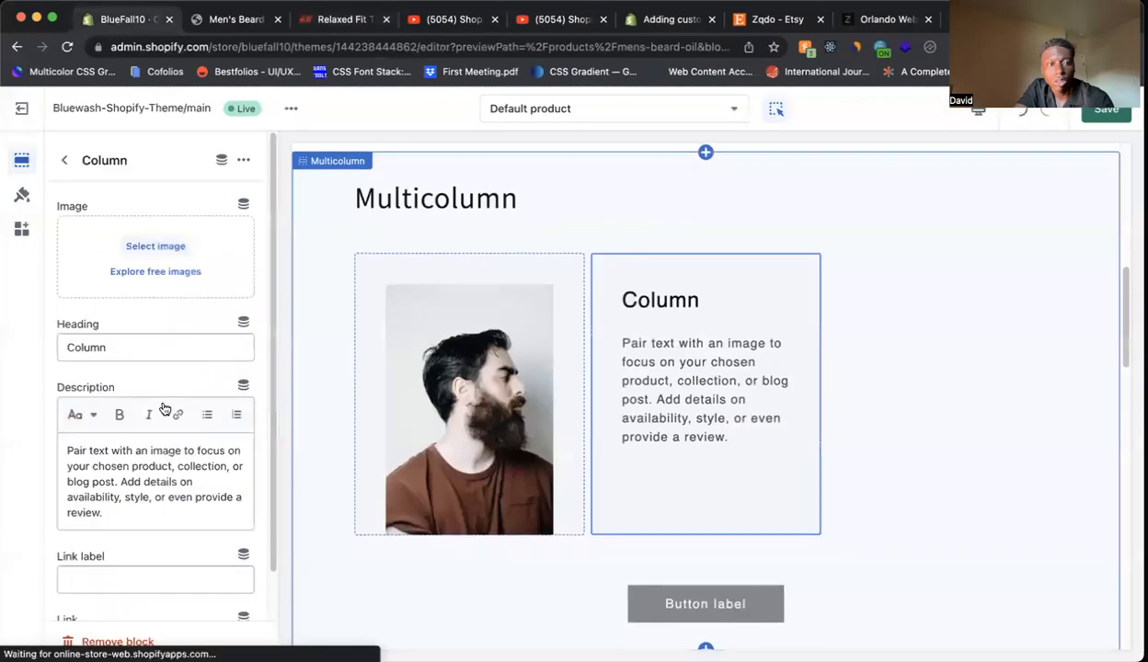
left_click(170, 252)
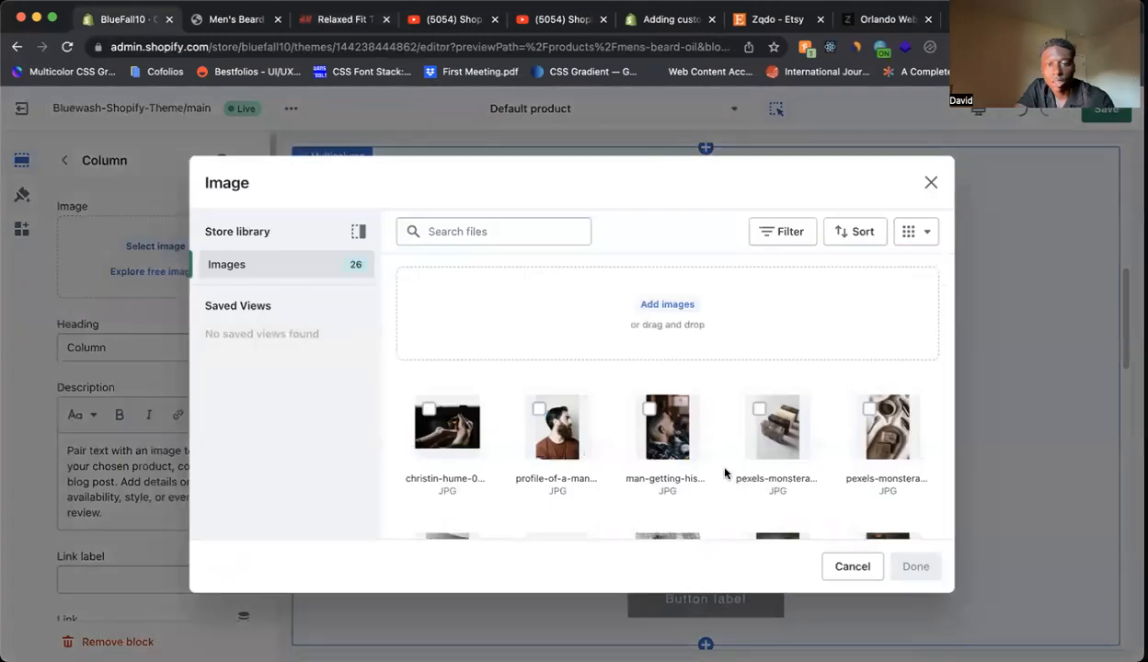
left_click(644, 408)
left_click(915, 566)
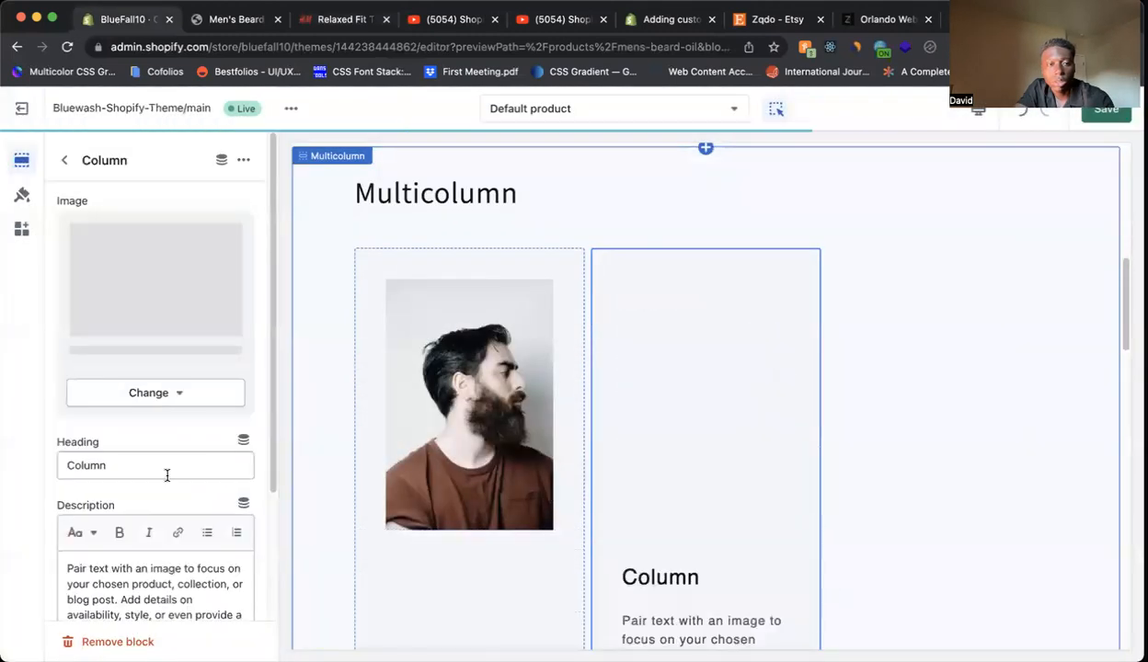
Clear the second column's heading and description
scroll(164, 472, "down", 3)
left_click_drag(124, 344, 7, 350)
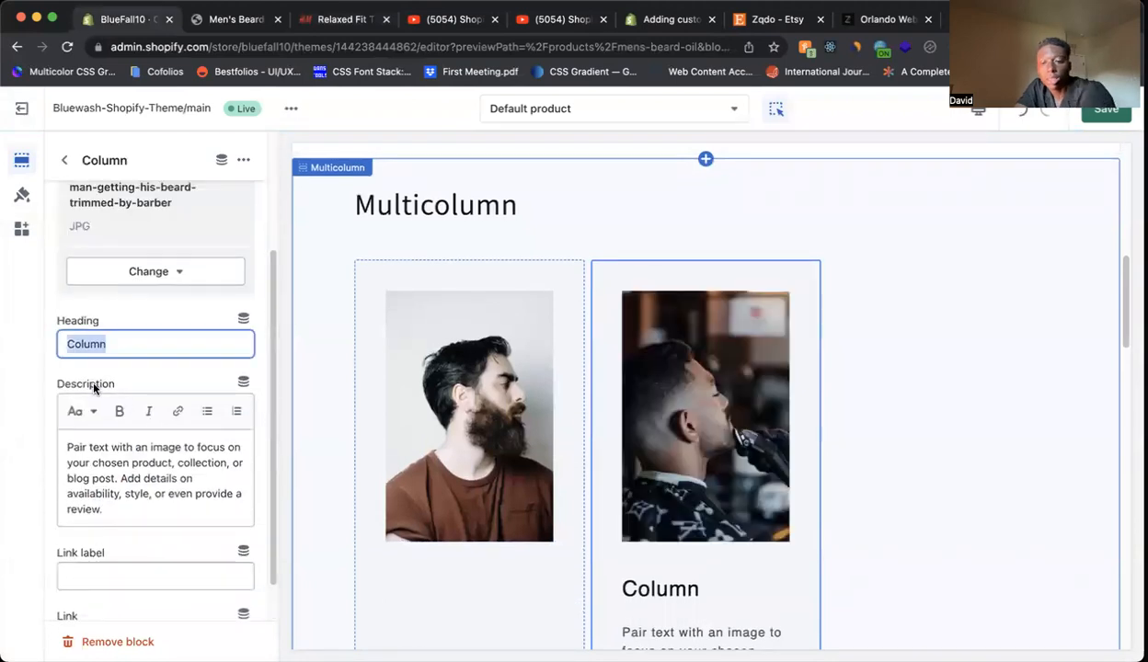
key("BackSpace")
triple_click(108, 499)
key("BackSpace")
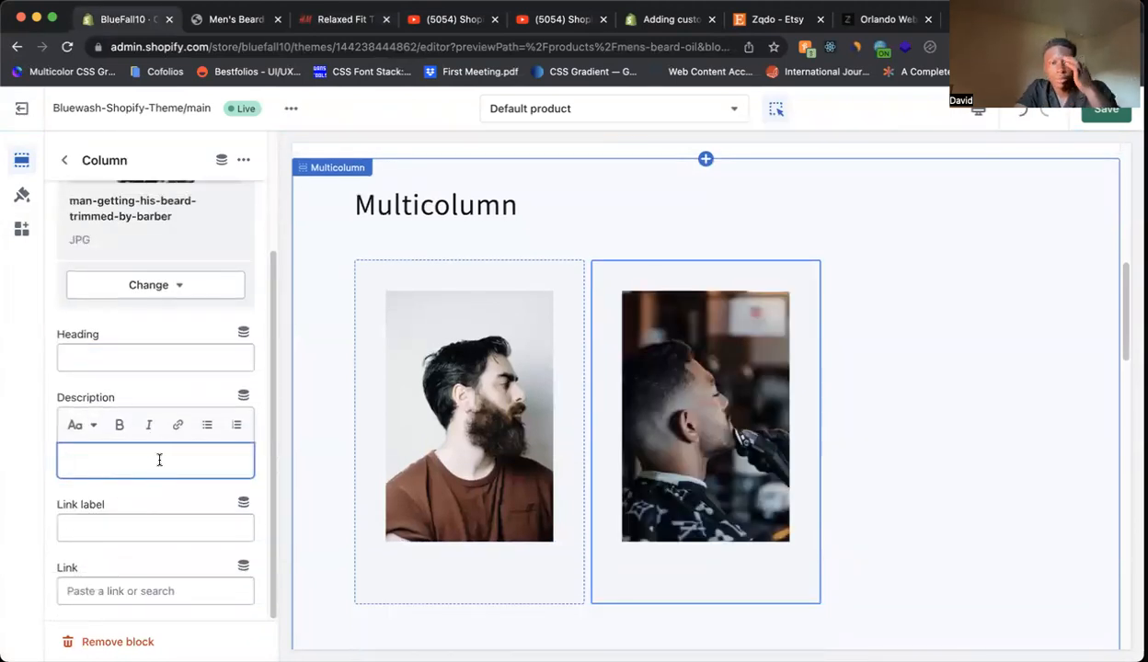
scroll(177, 338, "up", 3)
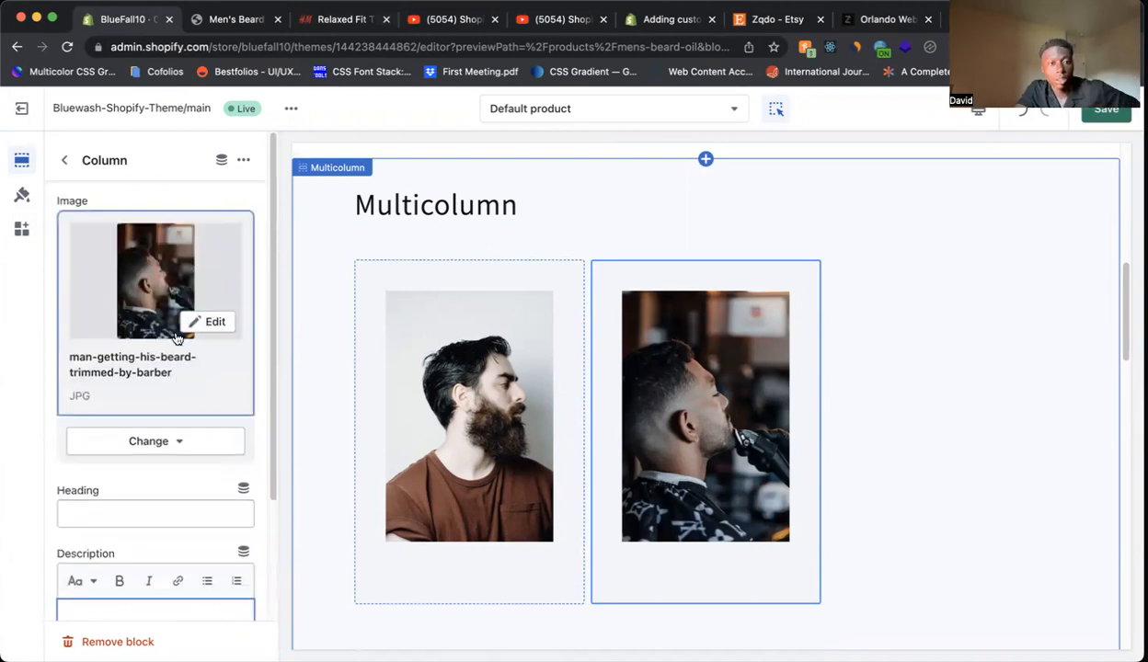
left_click(202, 438)
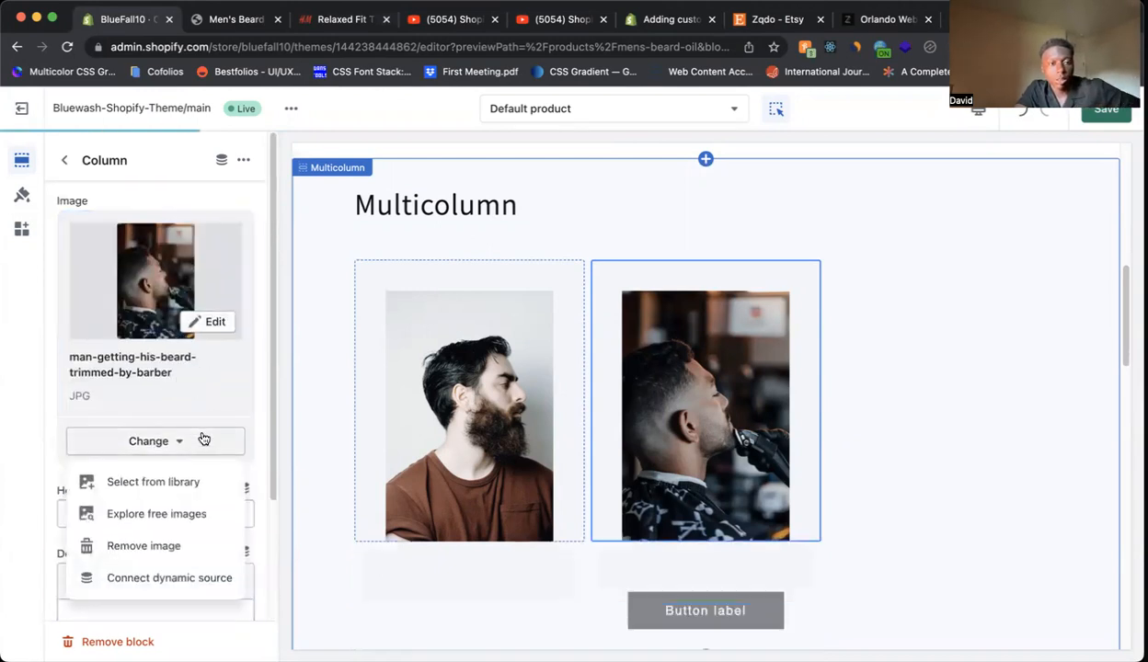
scroll(235, 464, "down", 3)
scroll(236, 463, "up", 3)
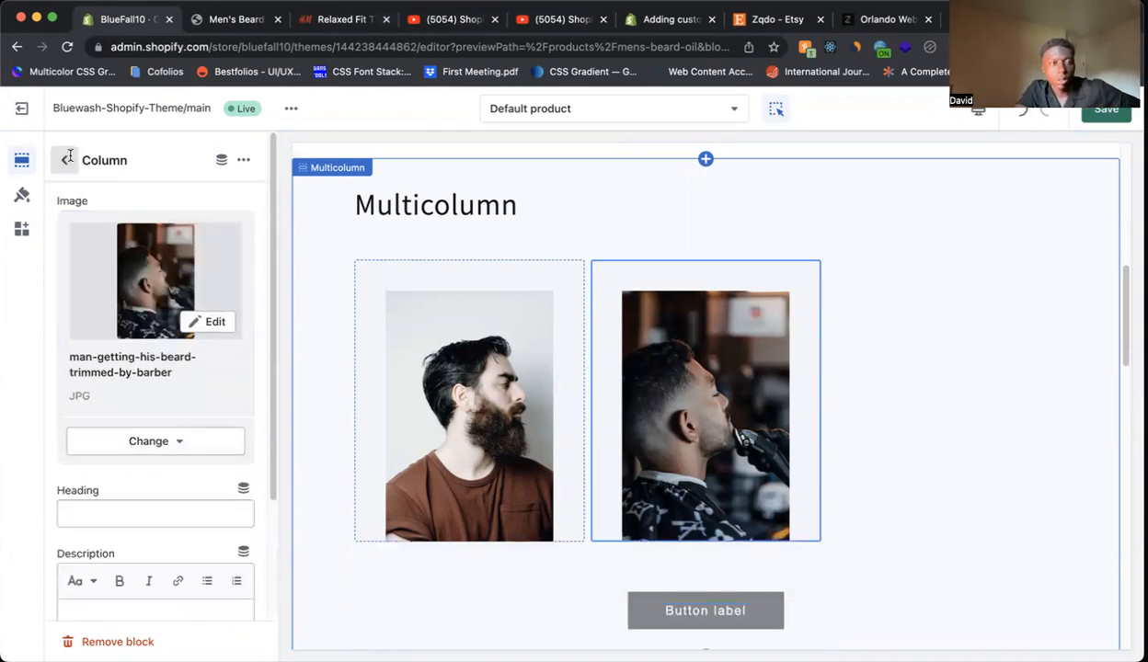
Open the Multicolumn section's settings and try the half-width image option, returning the image width to Full width of column
left_click(66, 159)
left_click(145, 397)
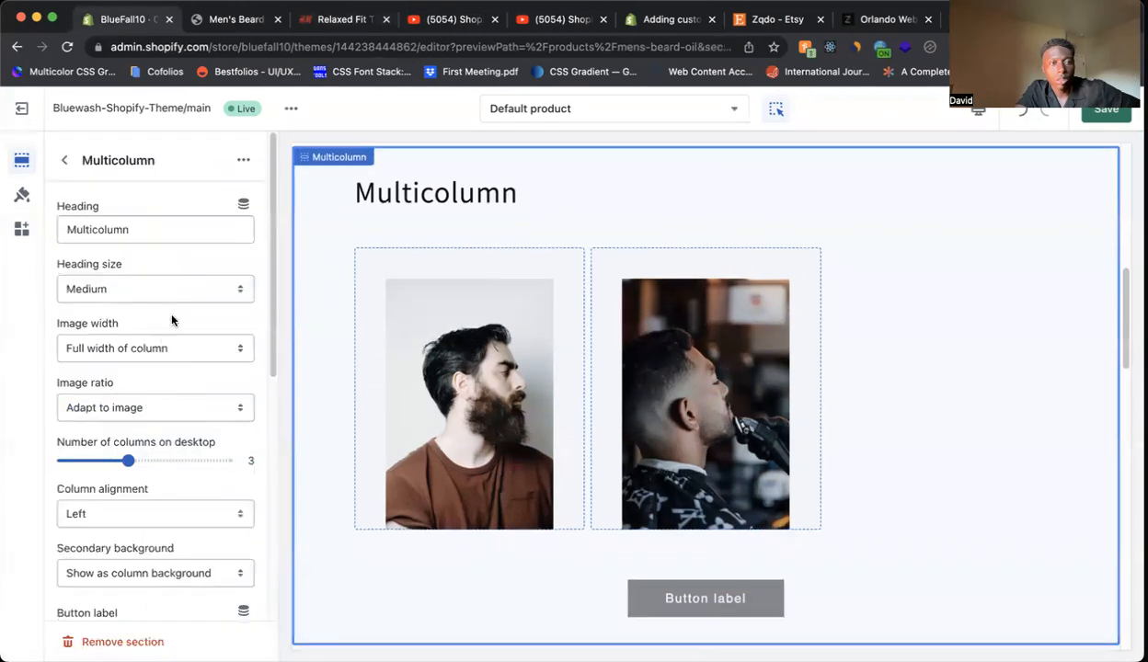
left_click(190, 354)
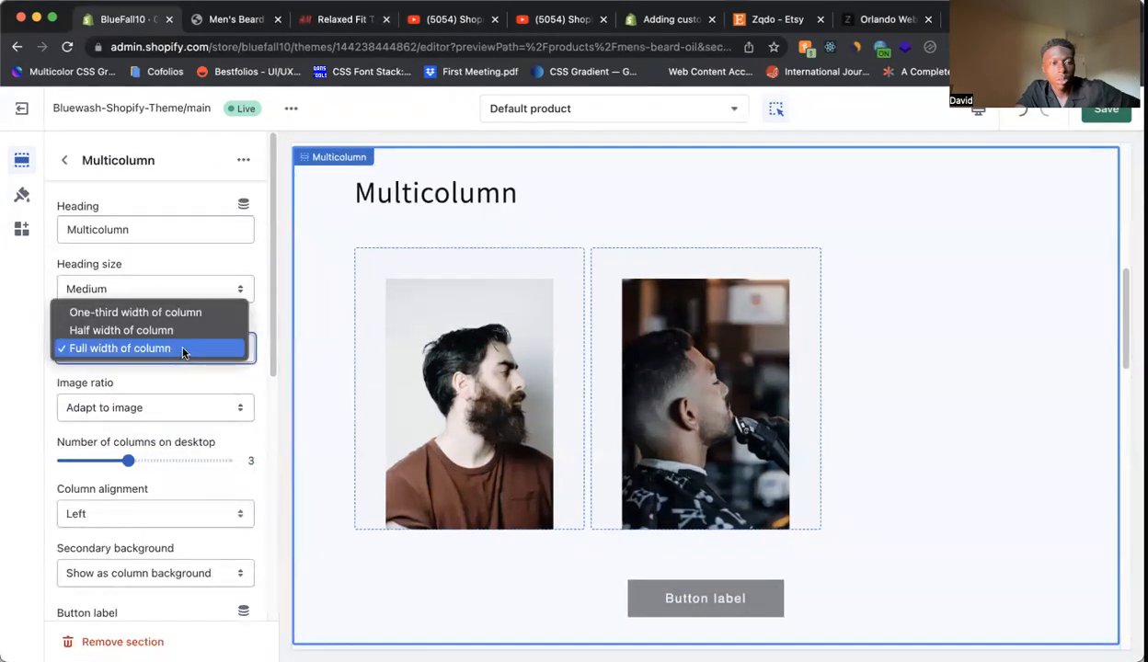
left_click(185, 329)
left_click(184, 355)
left_click(172, 361)
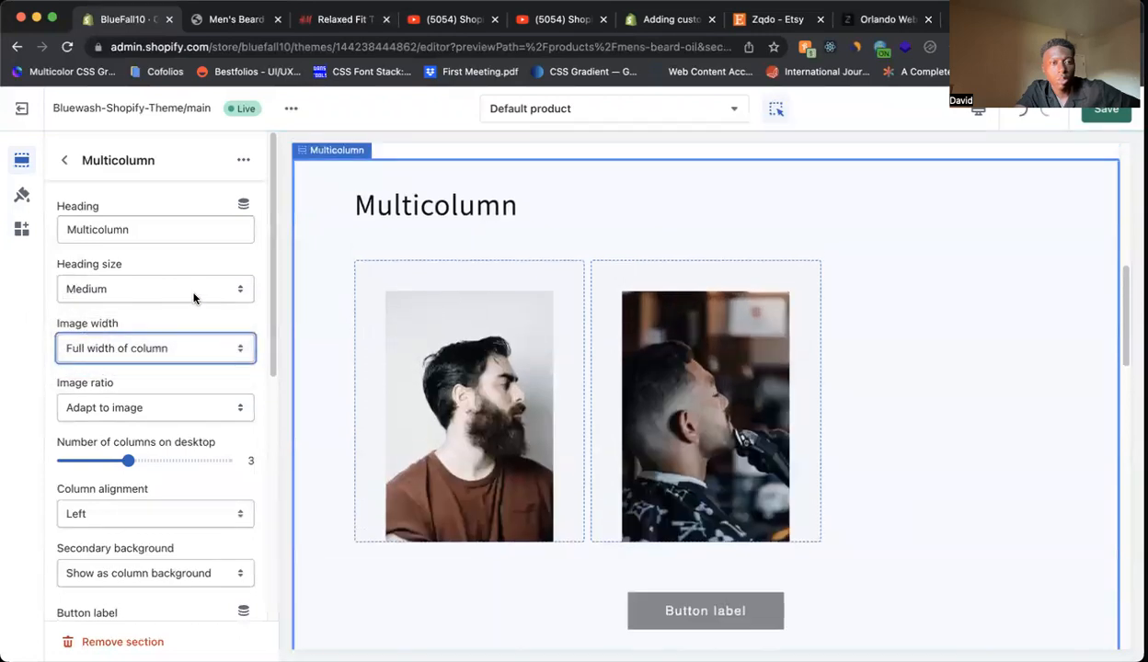
Set the Multicolumn section's image ratio to Portrait and look through its remaining settings
scroll(161, 442, "down", 2)
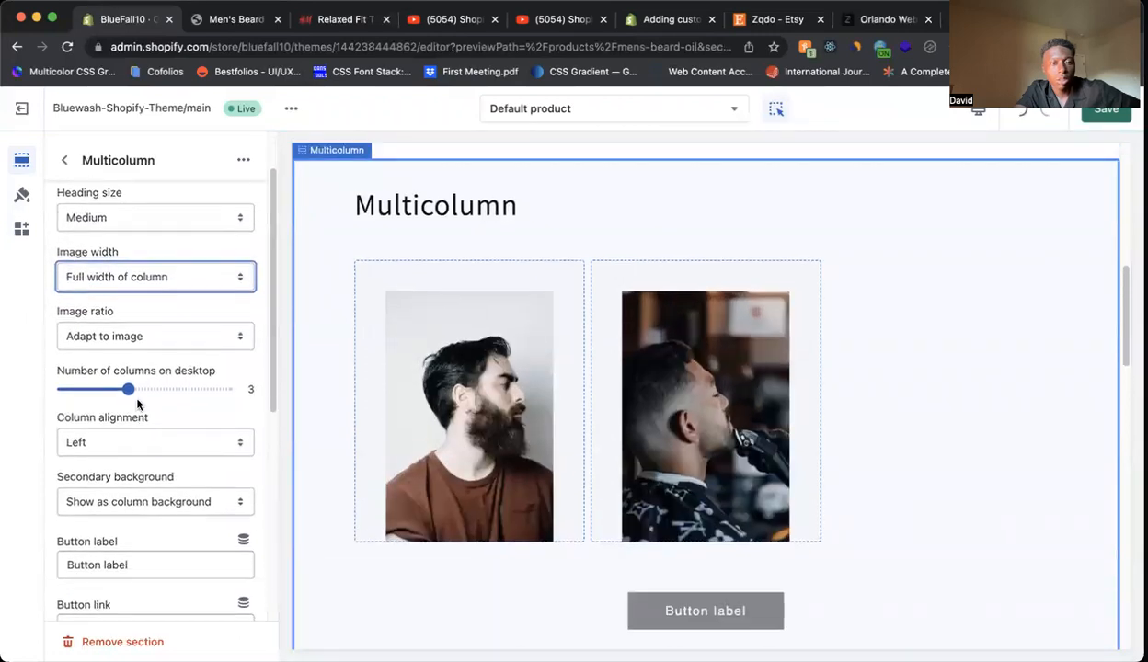
left_click(153, 342)
left_click(158, 354)
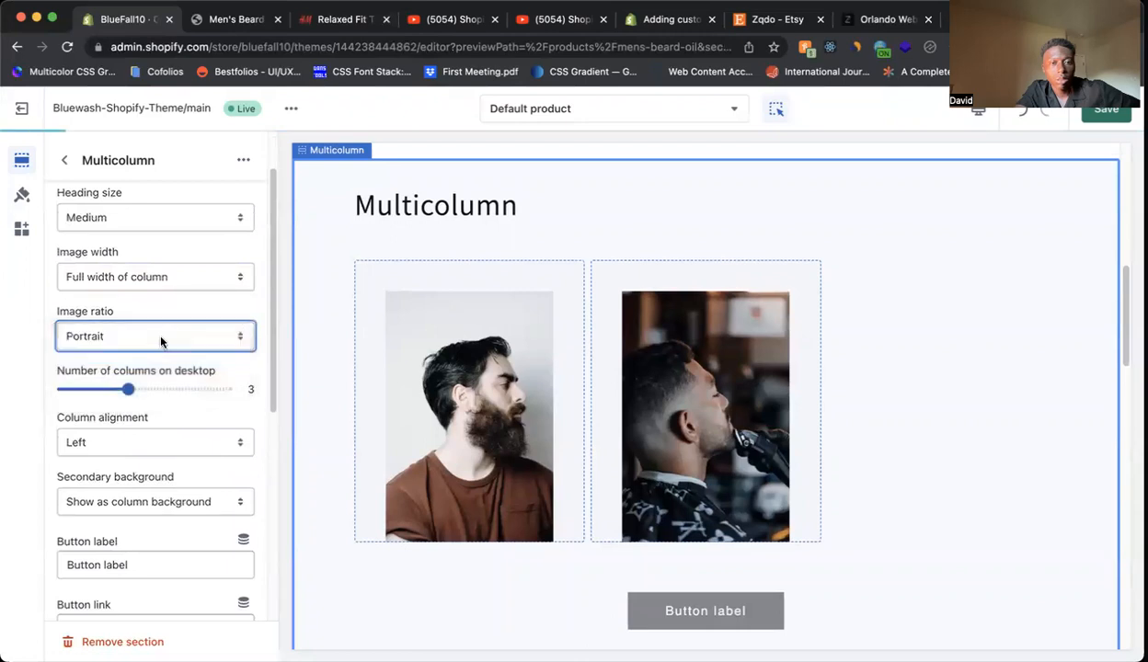
left_click(161, 337)
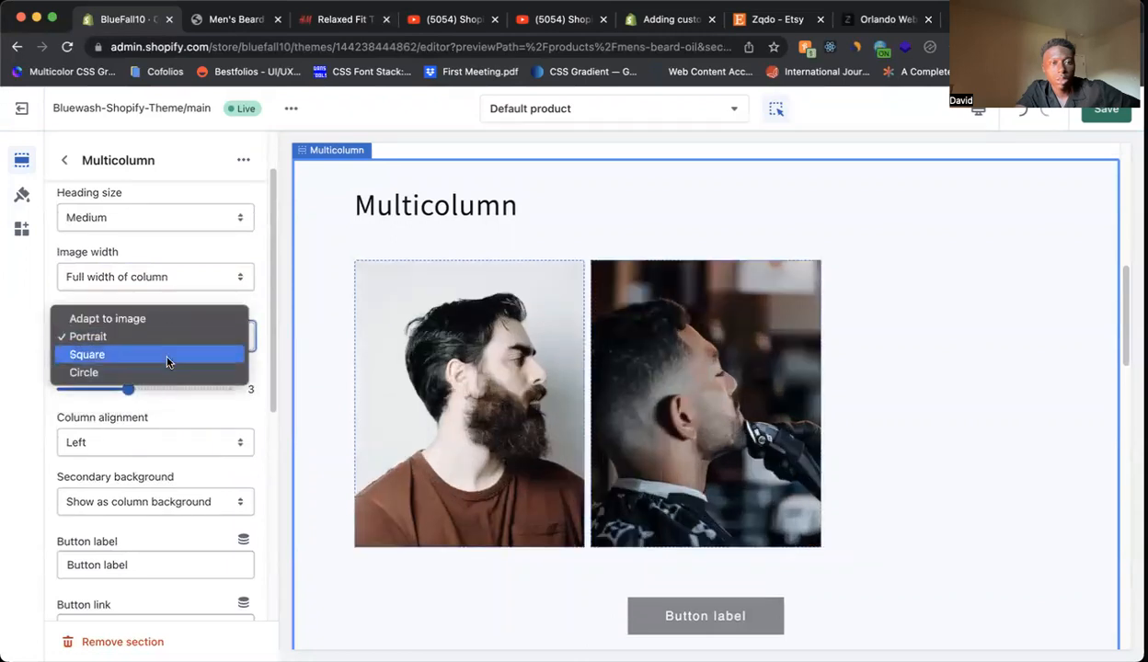
left_click(264, 482)
scroll(224, 471, "down", 5)
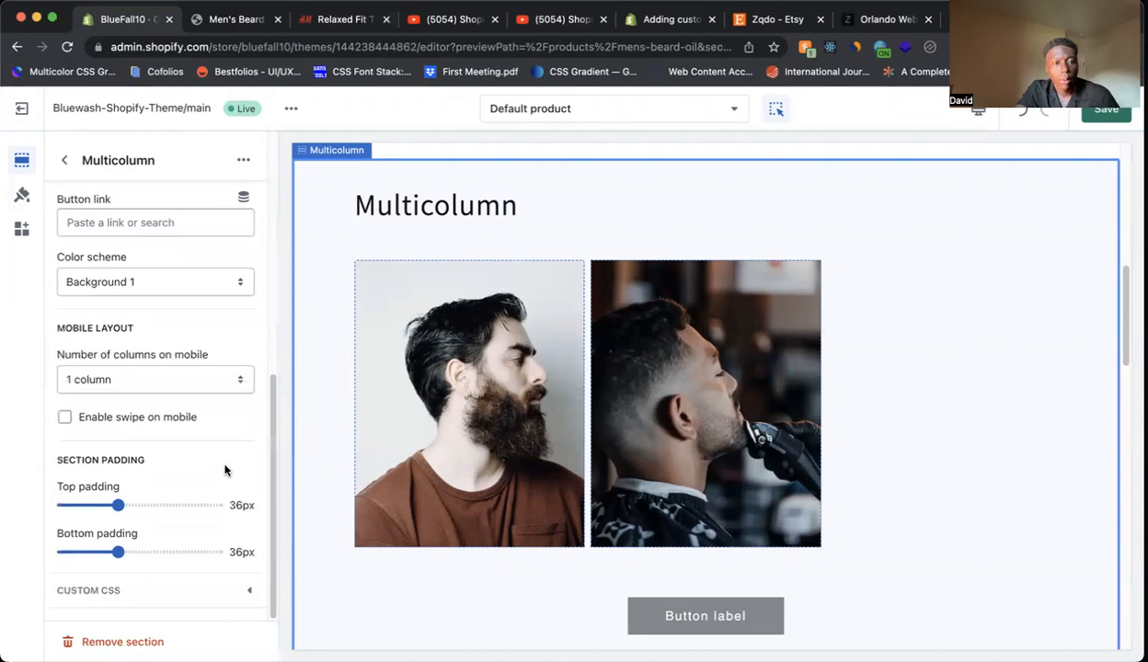
scroll(224, 470, "up", 5)
scroll(226, 478, "down", 2)
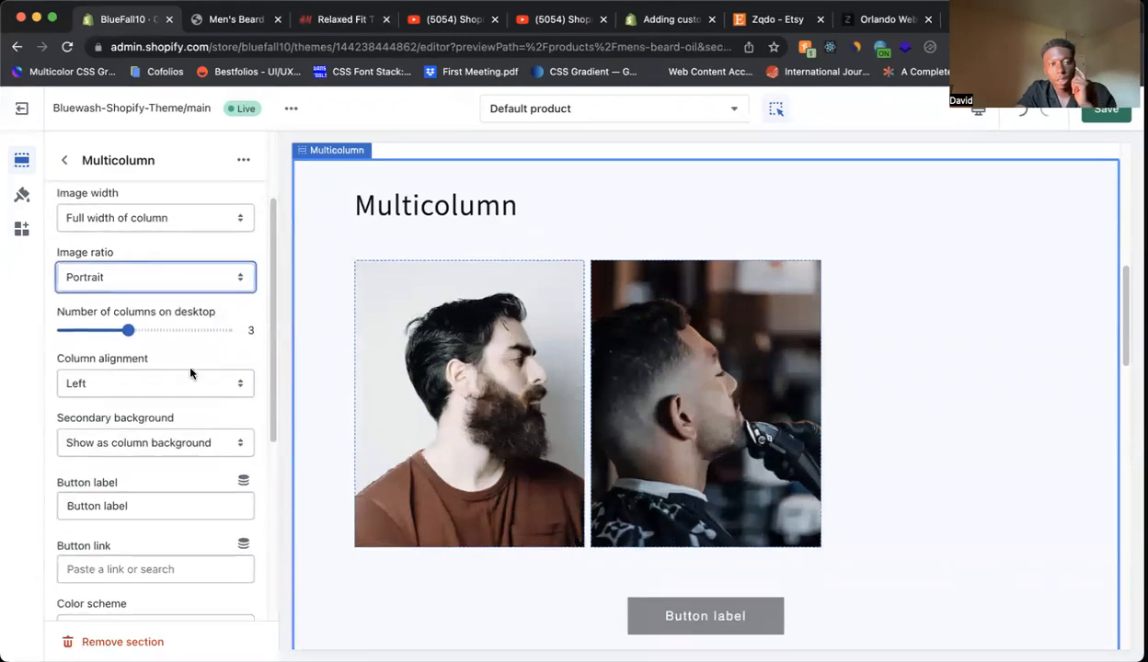
Clear the Multicolumn section's heading
left_click(64, 160)
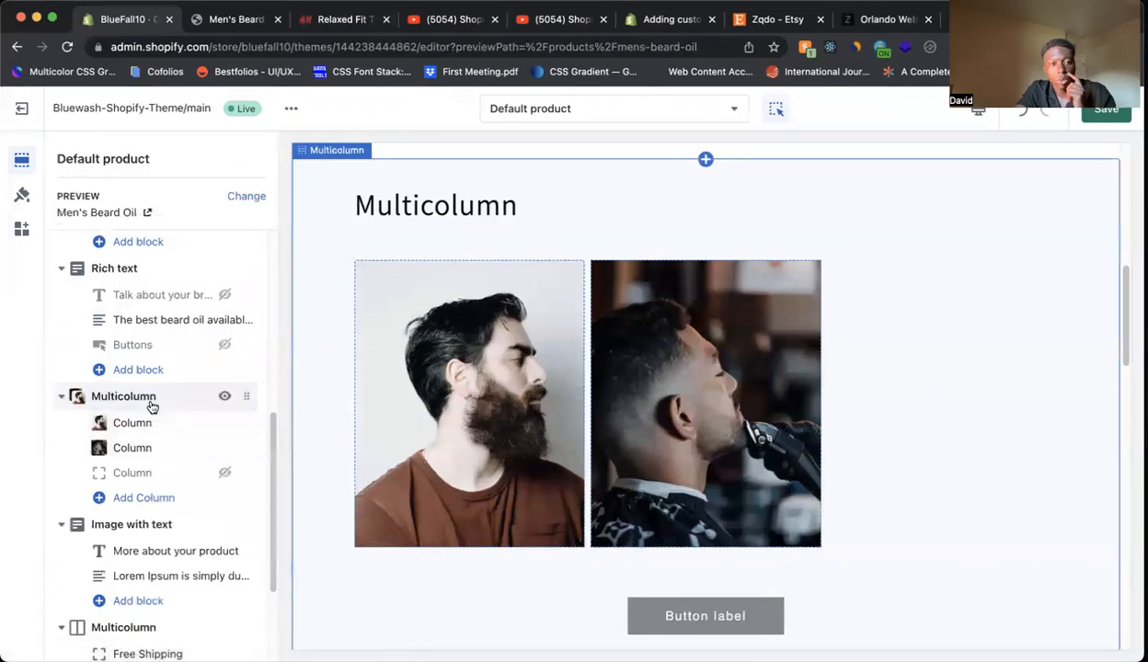
left_click(152, 406)
double_click(146, 226)
key("BackSpace")
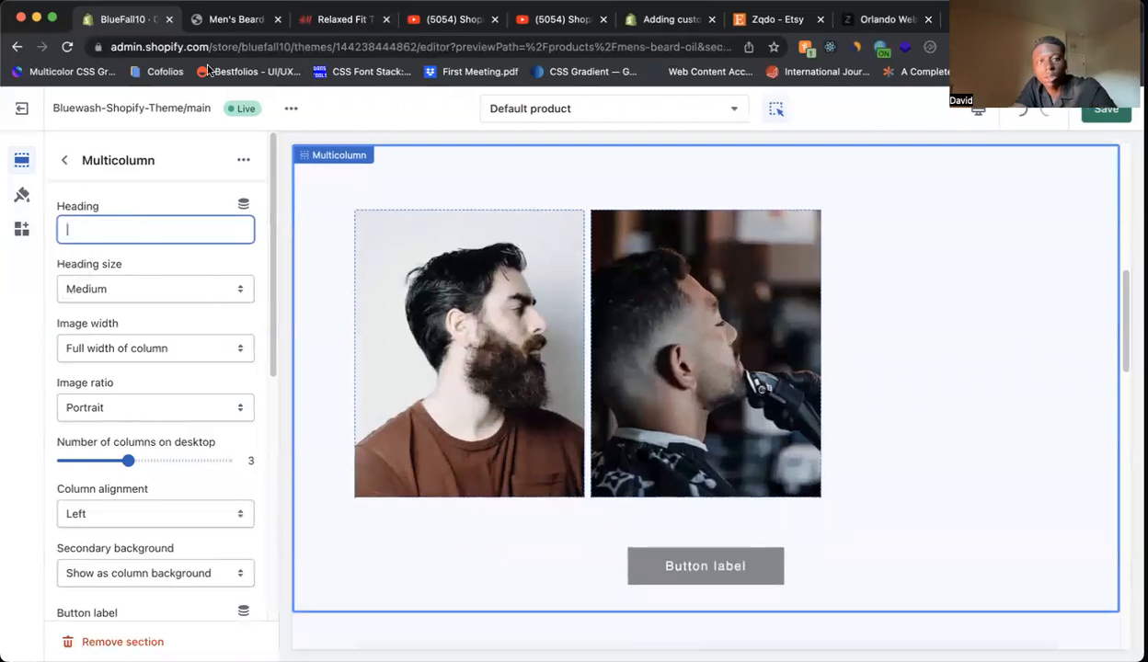
Check the image rows on H&M's T-shirt page and duplicate the two-image Multicolumn section in the theme editor
left_click(338, 19)
scroll(425, 381, "down", 5)
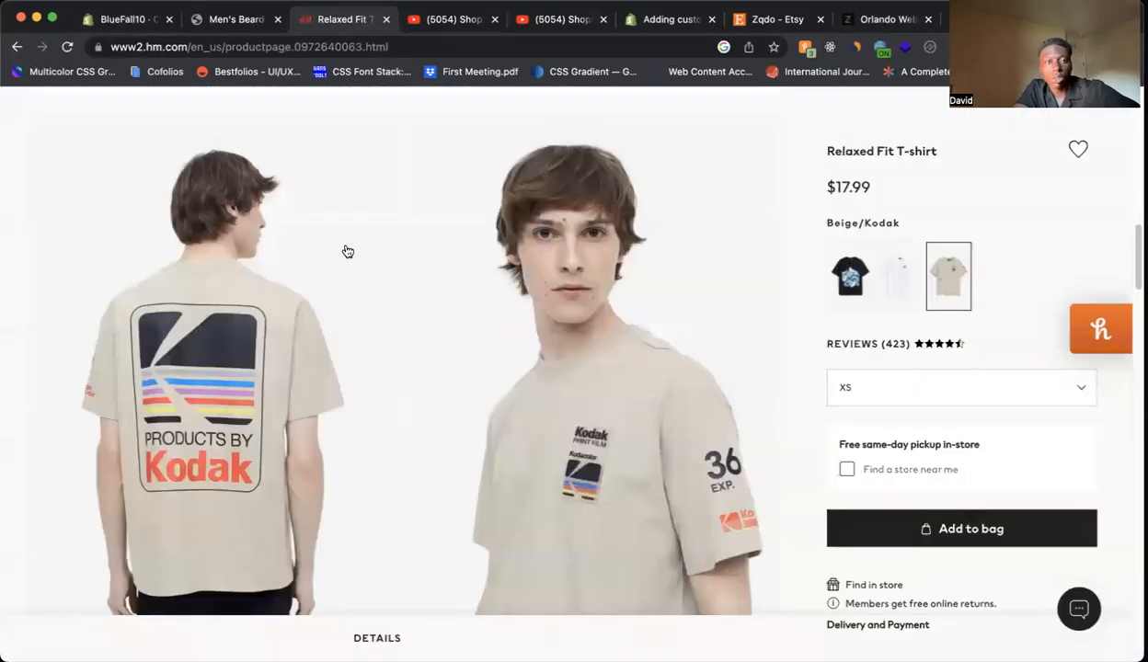
left_click(135, 20)
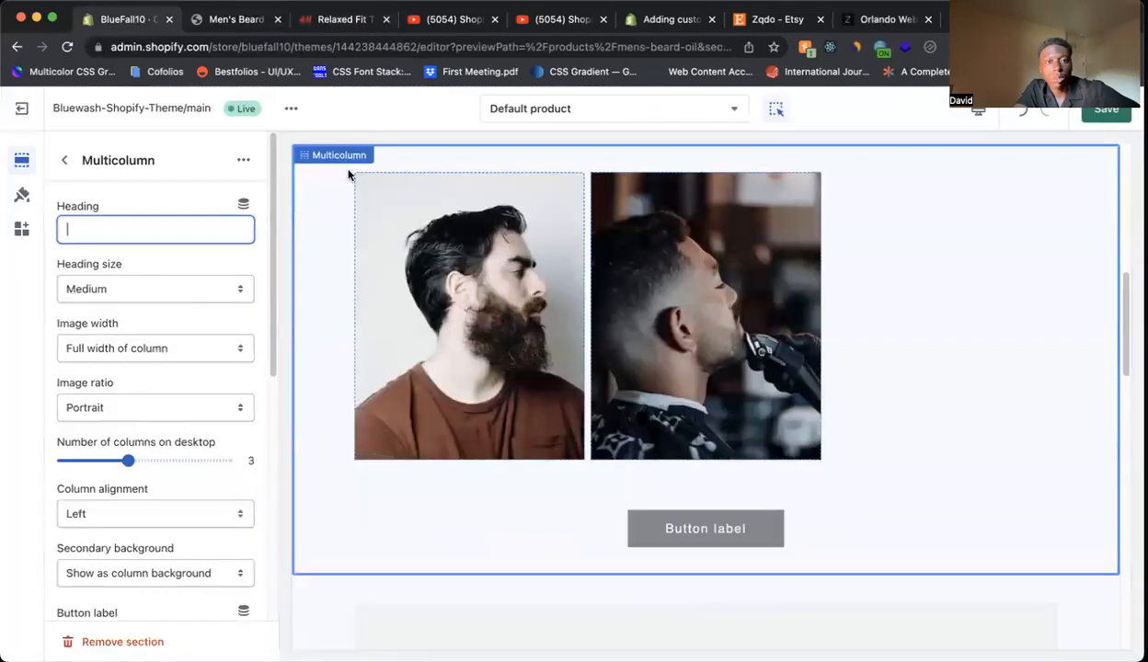
left_click(70, 161)
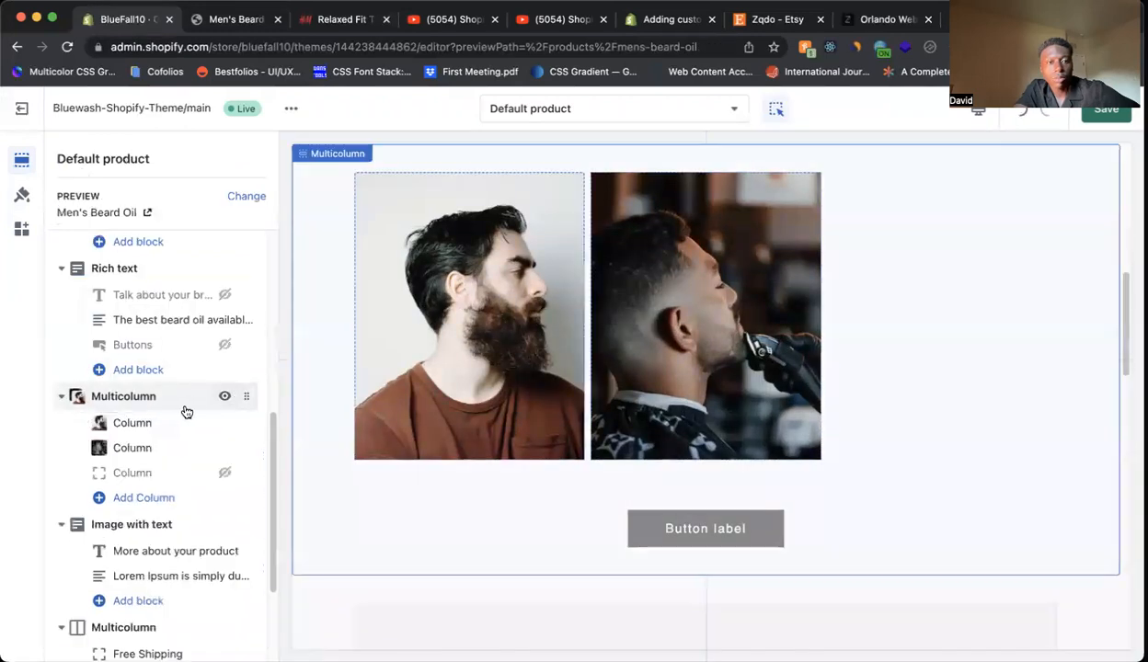
right_click(182, 410)
key("Escape")
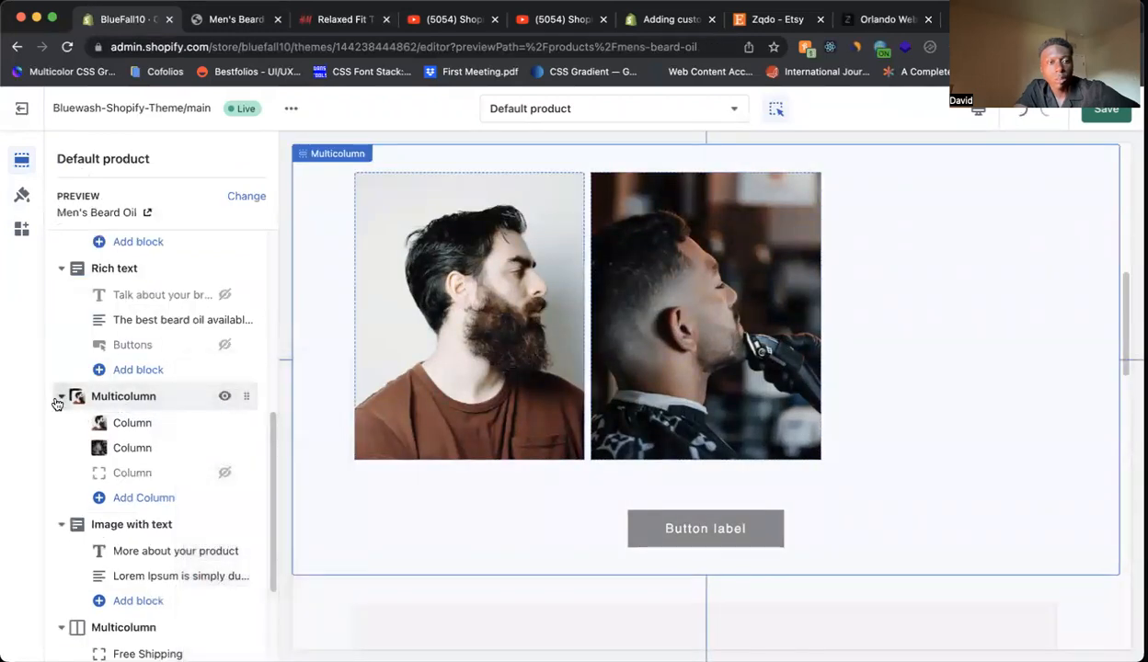
left_click(60, 396)
left_click(123, 396)
scroll(149, 403, "down", 10)
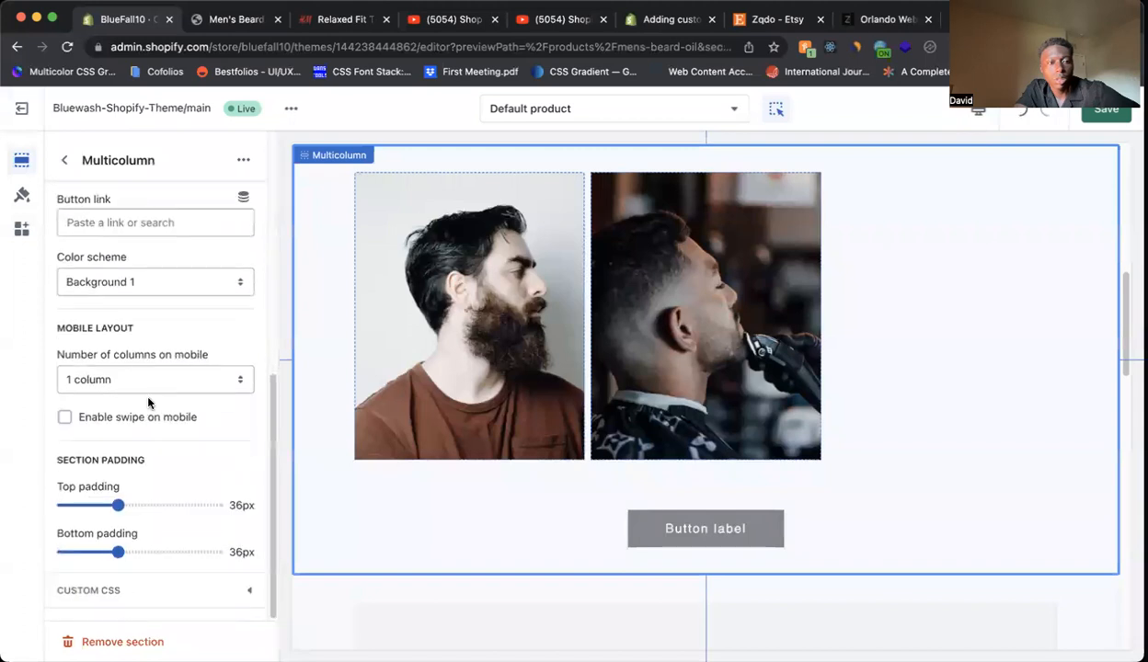
scroll(150, 402, "up", 10)
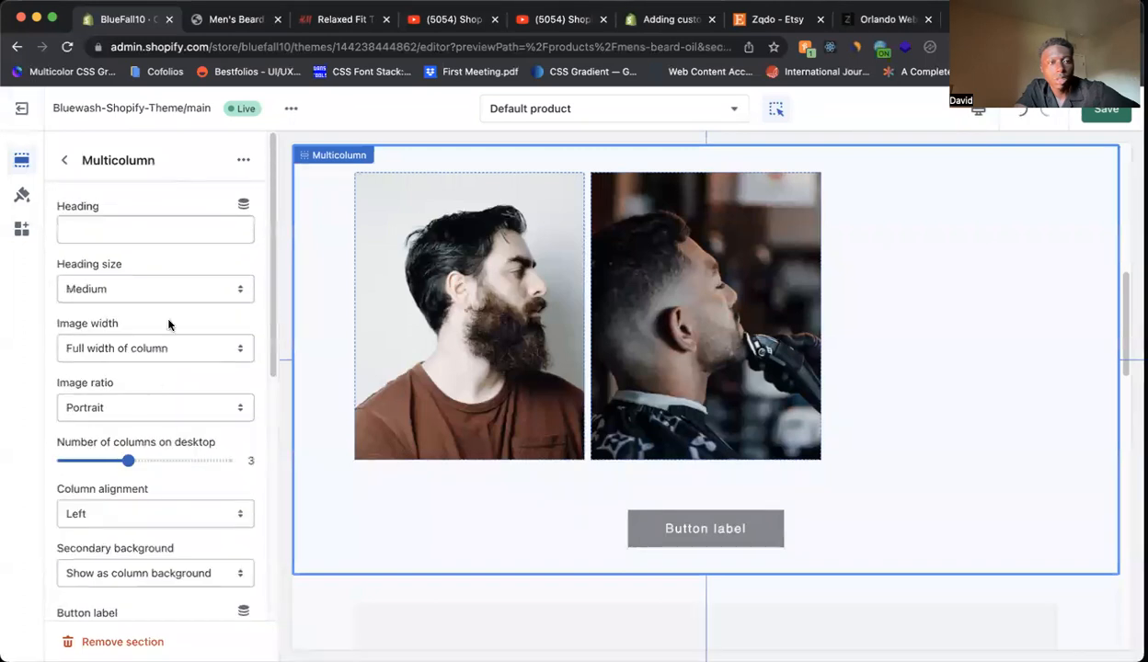
left_click(243, 162)
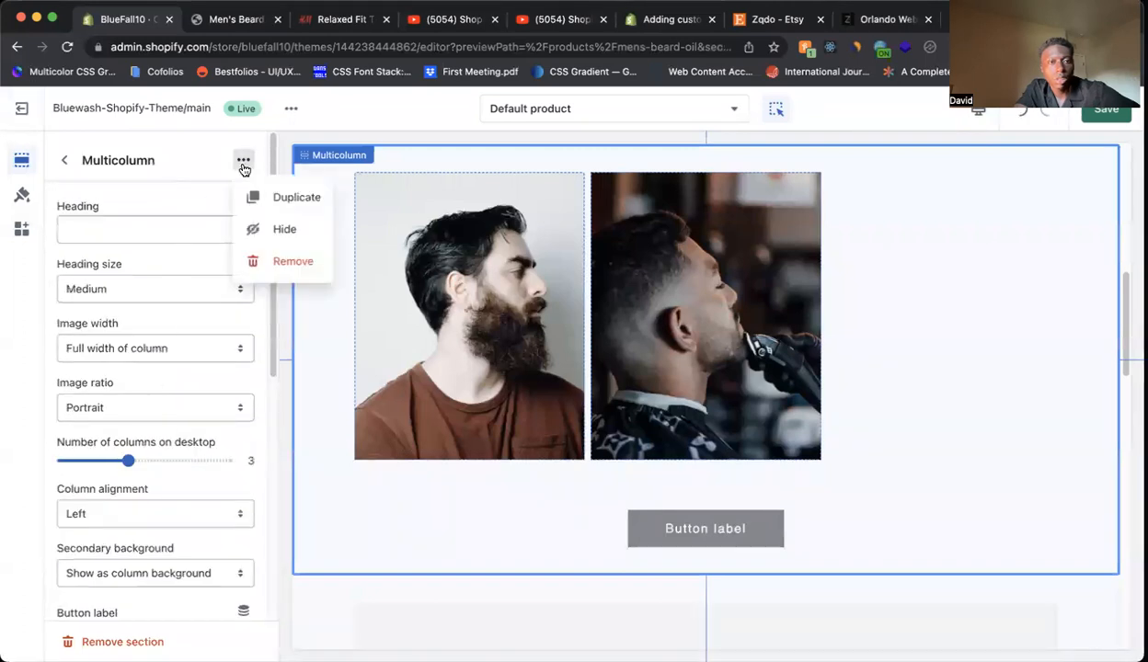
left_click(307, 208)
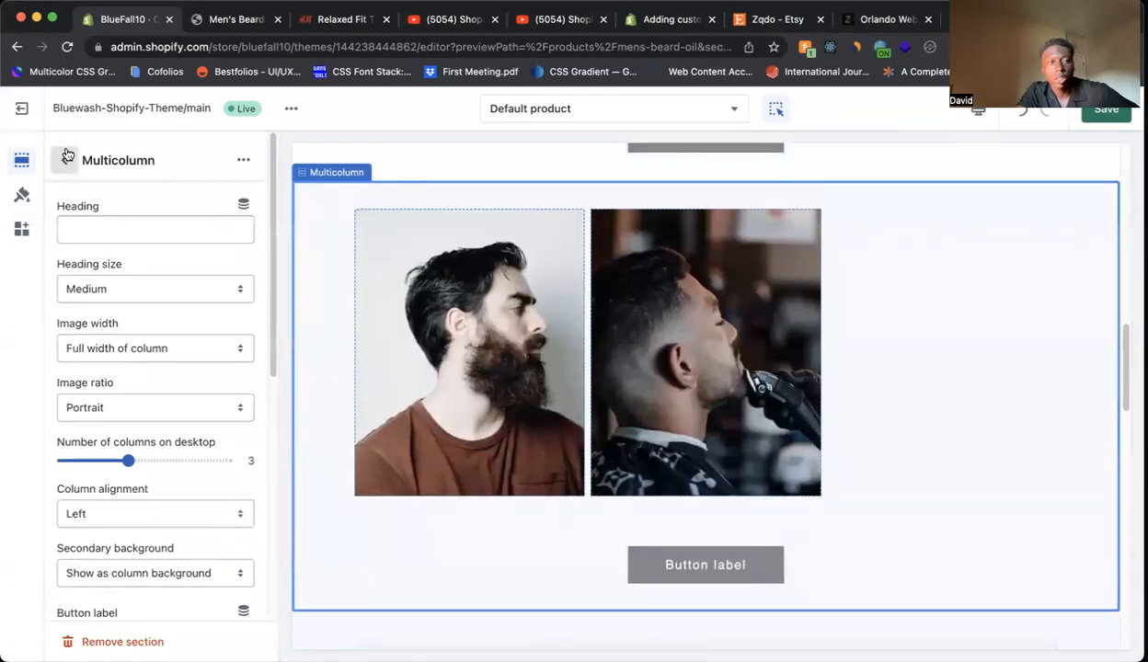
Clear the button label in both the original two-image Multicolumn section and its duplicate
left_click(68, 155)
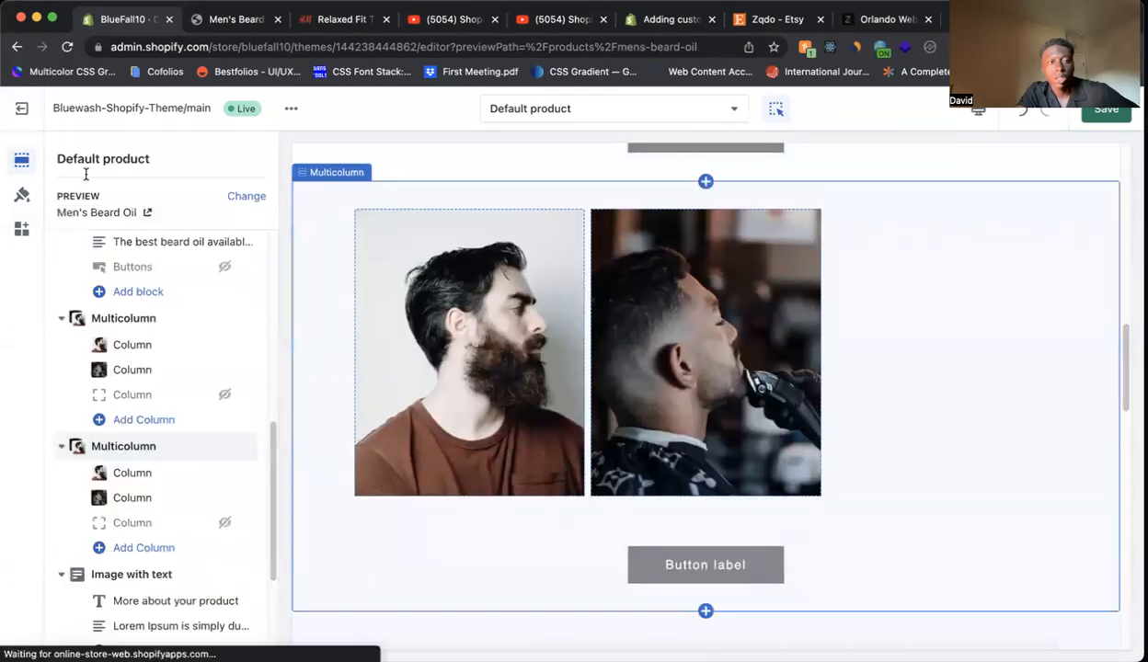
scroll(582, 372, "up", 5)
scroll(581, 371, "down", 3)
left_click(742, 365)
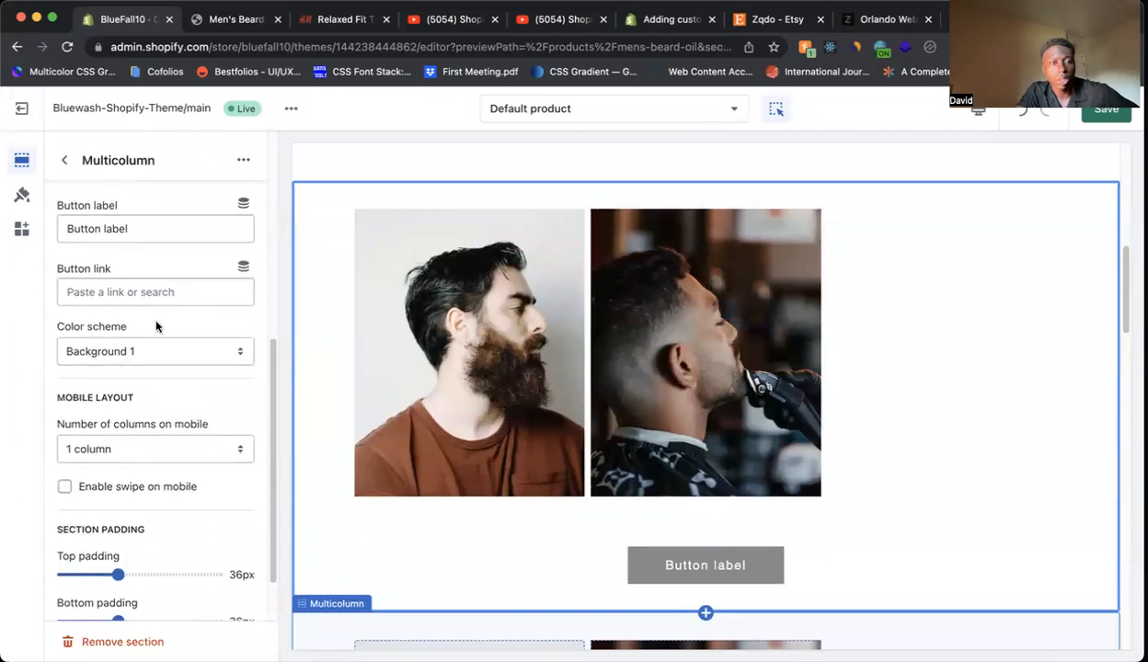
key("BackSpace")
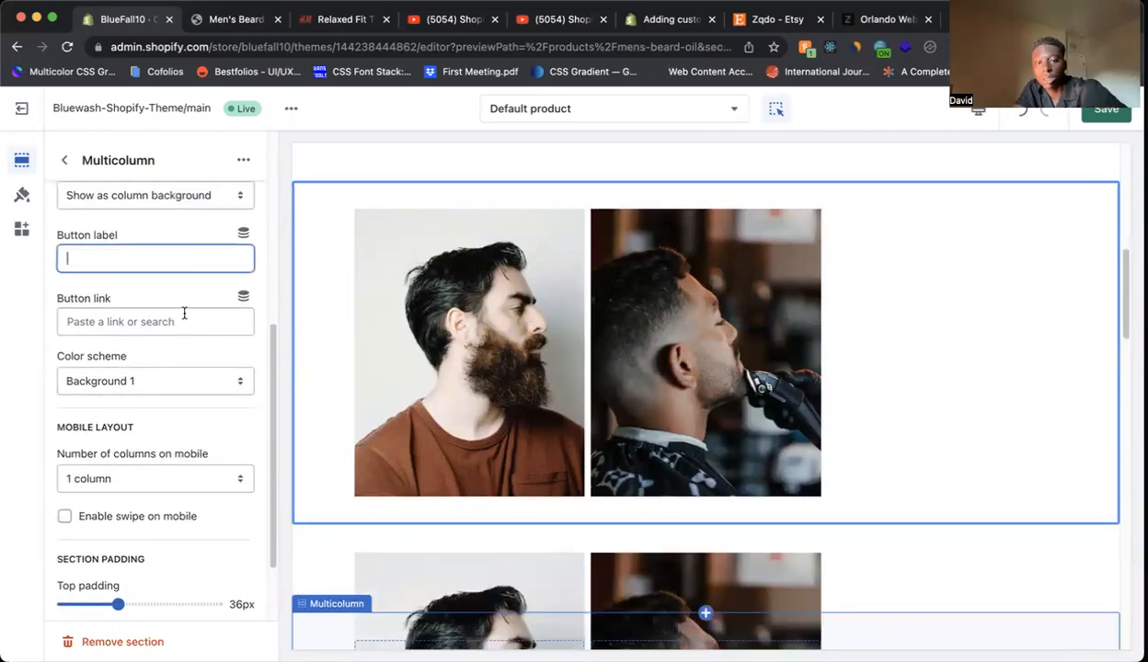
scroll(456, 396, "down", 5)
left_click(644, 403)
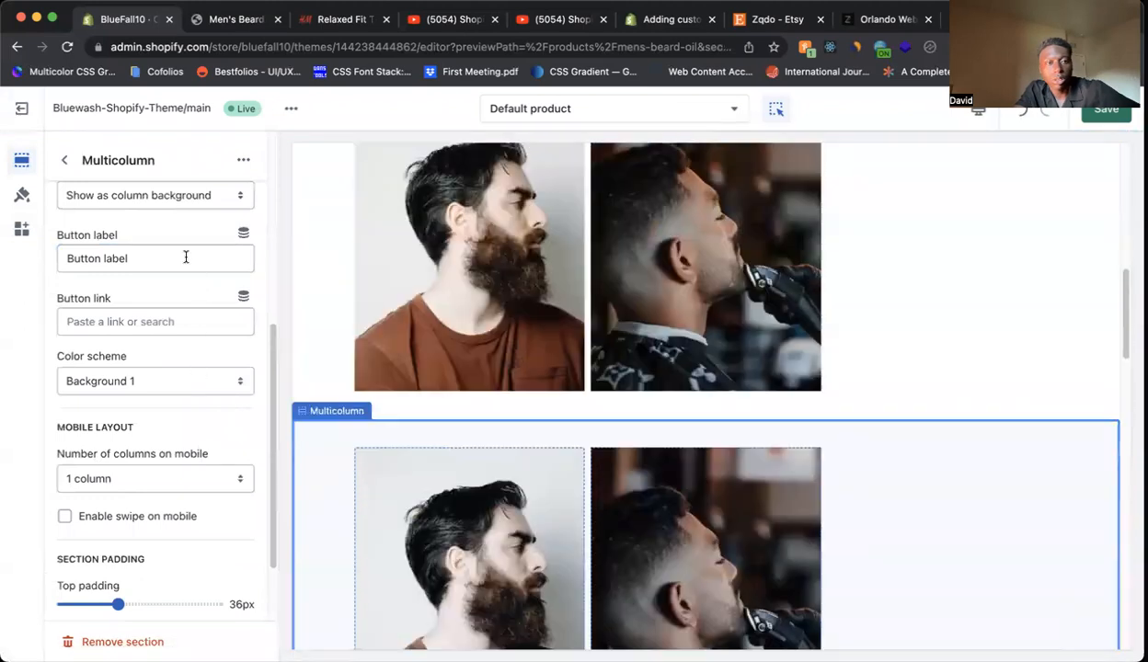
key("BackSpace")
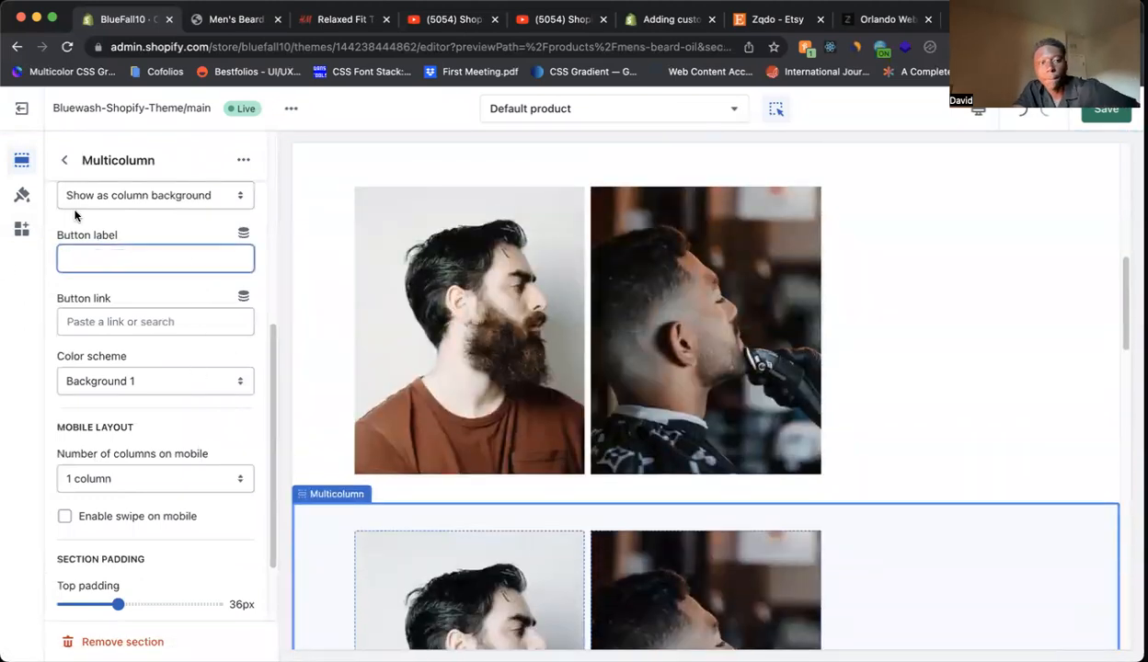
Duplicate the second two-image Multicolumn section to add a third row of images
left_click(237, 160)
left_click(258, 198)
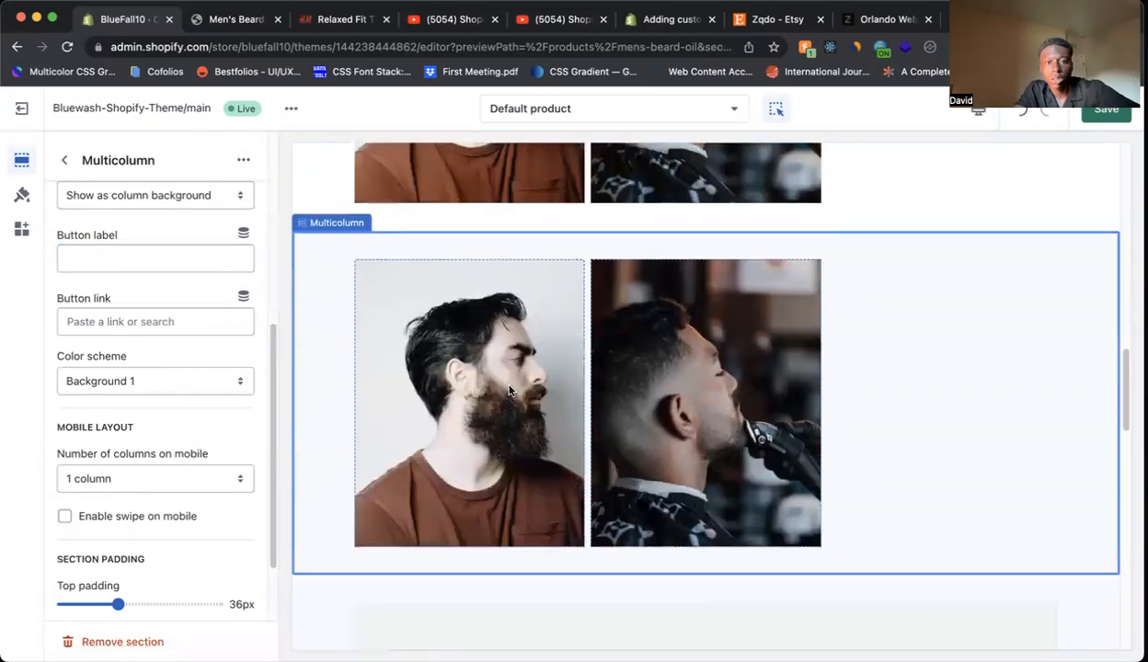
left_click(62, 163)
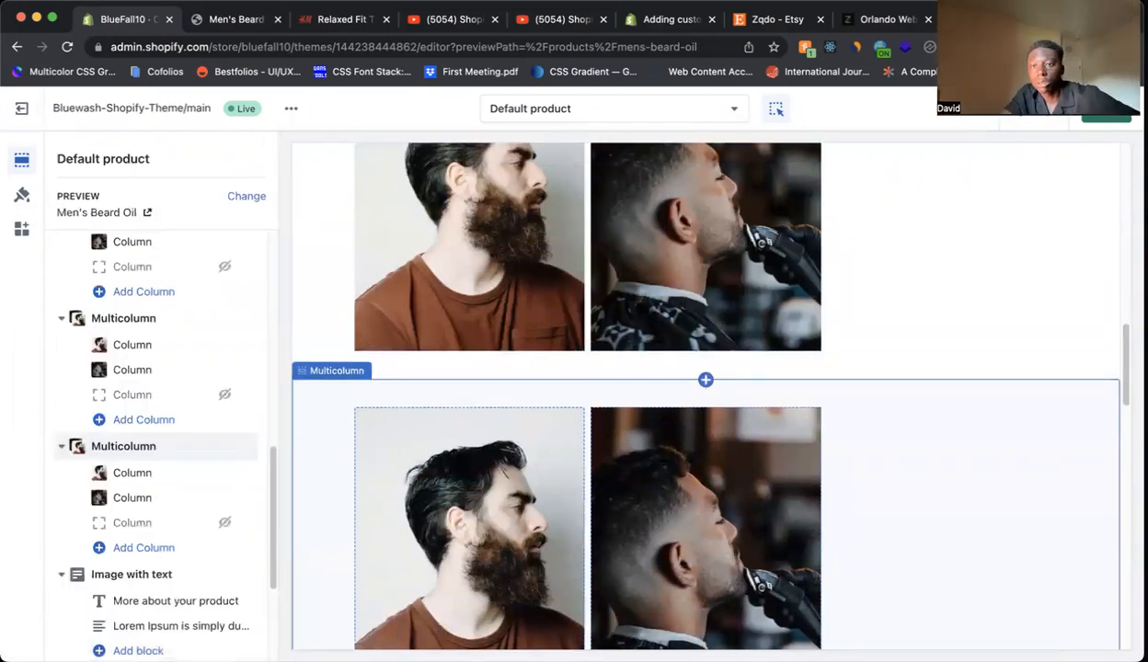
Set the Rich text section's desktop content position and content alignment to Left
left_click(1080, 195)
scroll(1066, 226, "up", 5)
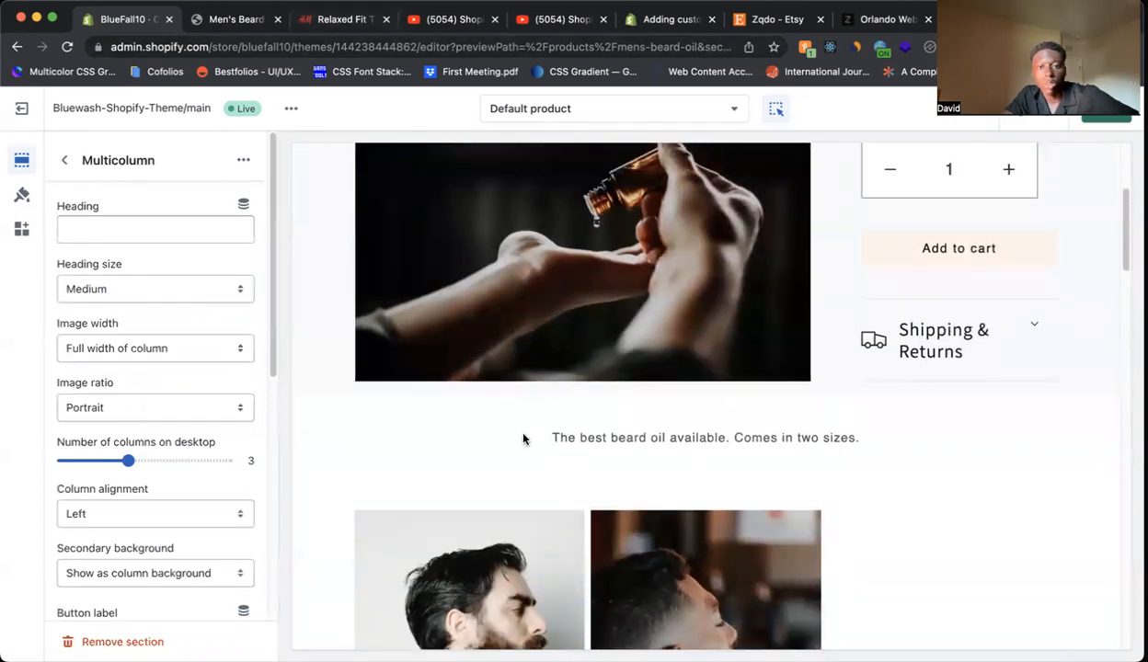
left_click(541, 438)
left_click(243, 160)
left_click(87, 160)
left_click(57, 164)
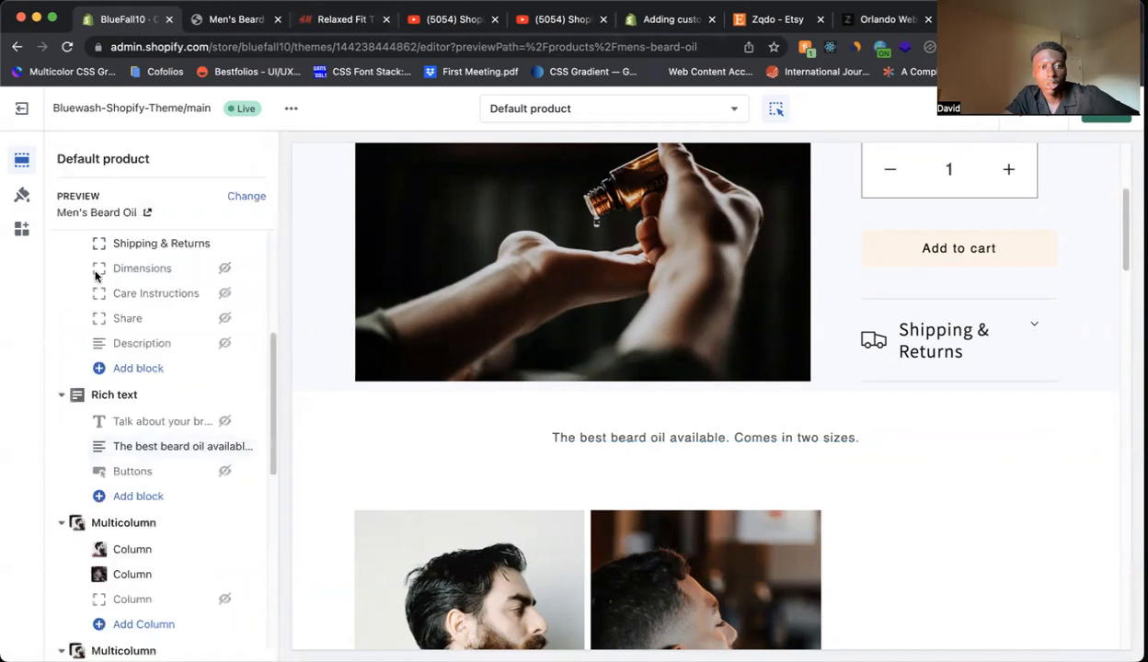
left_click(134, 398)
left_click(162, 226)
left_click(156, 204)
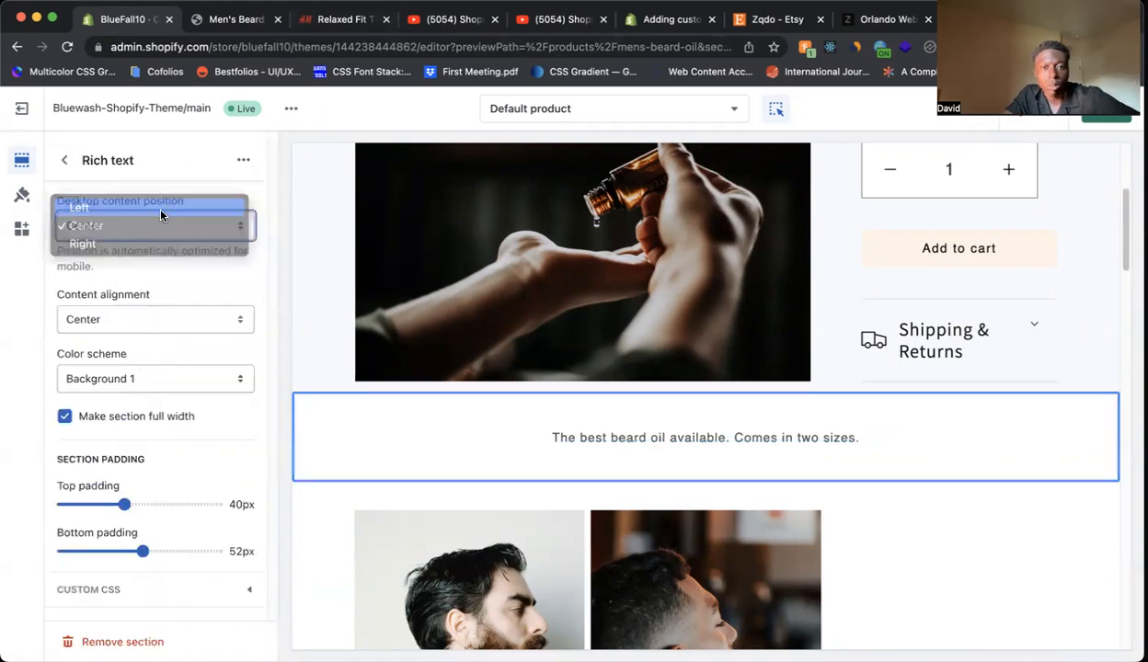
left_click(162, 329)
left_click(151, 302)
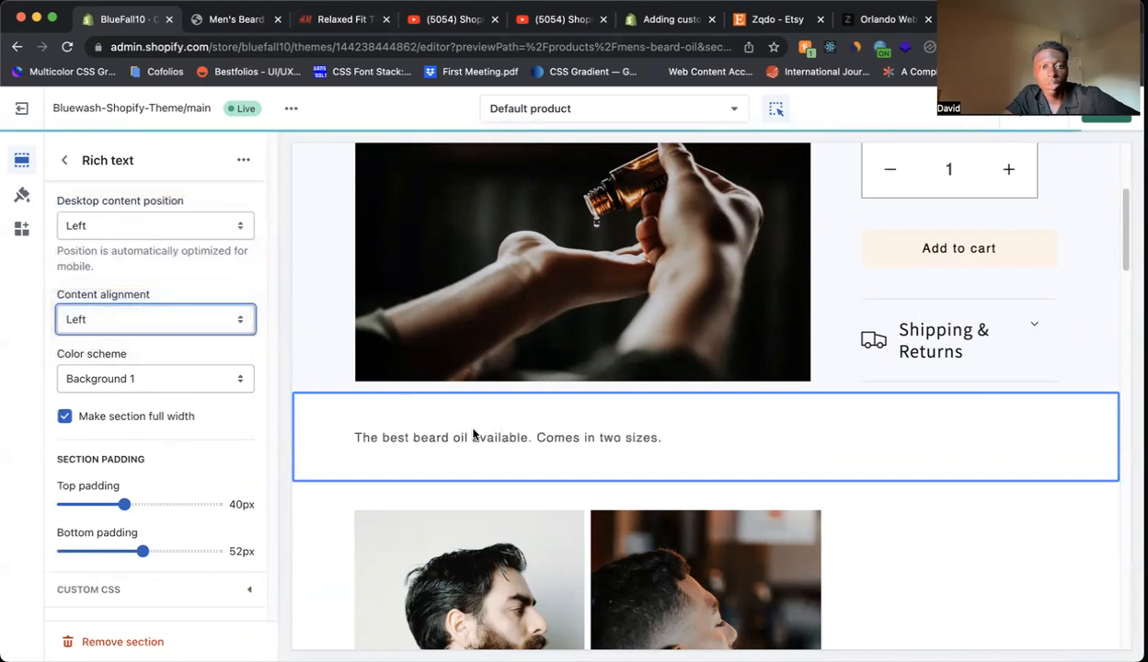
Compare the product preview with the image grid, Details and Style with sections on H&M's T-shirt page
left_click(338, 19)
scroll(465, 360, "down", 10)
scroll(231, 358, "up", 3)
scroll(239, 357, "down", 6)
left_click(122, 15)
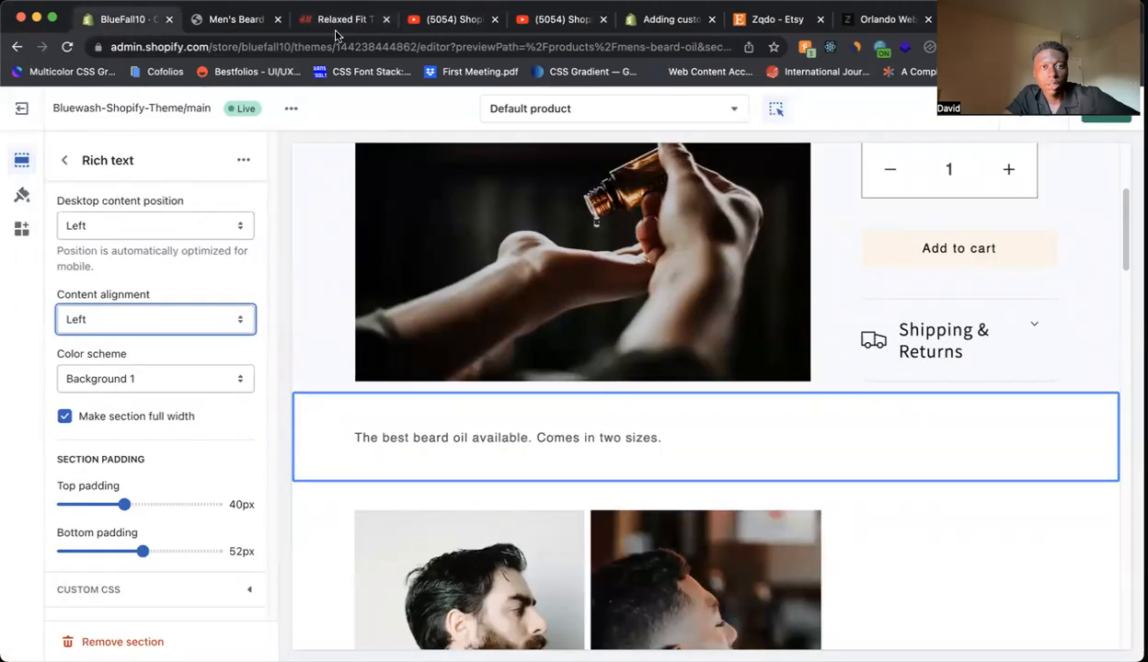
scroll(562, 377, "down", 7)
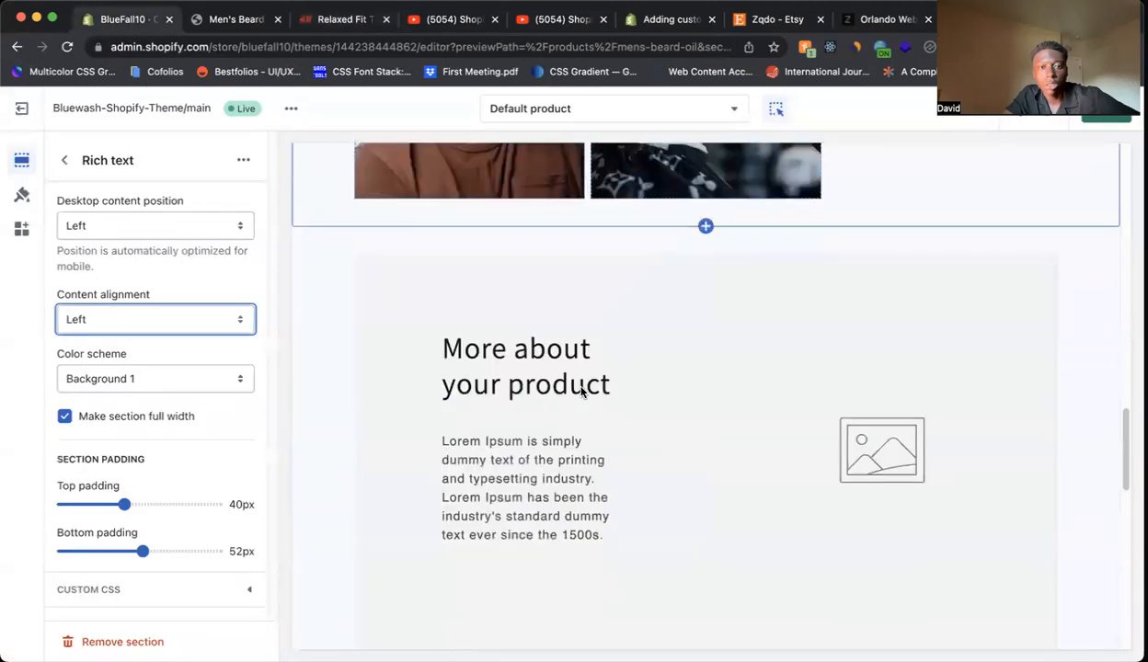
scroll(582, 391, "up", 2)
left_click(339, 18)
scroll(469, 337, "down", 4)
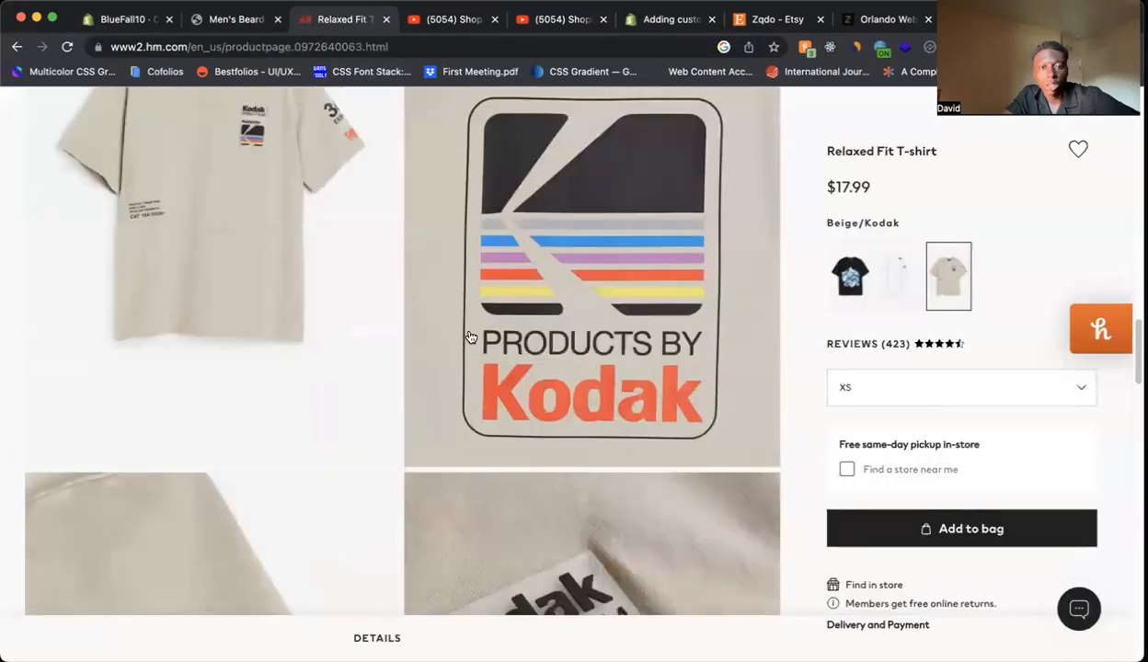
scroll(469, 338, "down", 6)
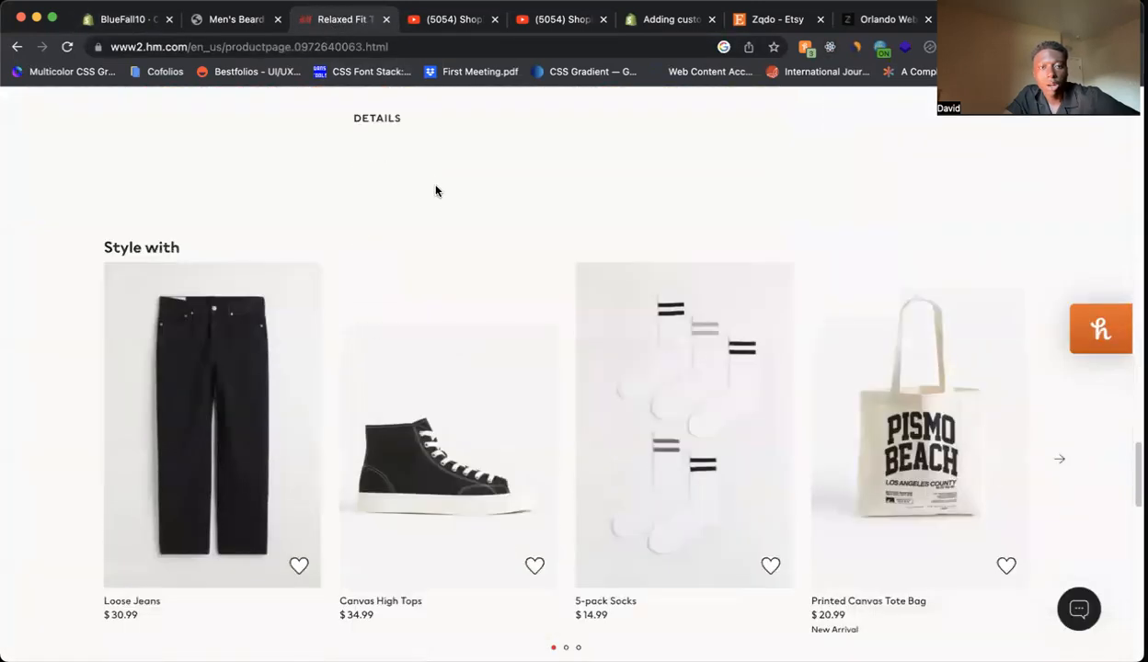
scroll(436, 190, "down", 2)
Back in the theme editor, remove the Image with text section from the product page
left_click(126, 18)
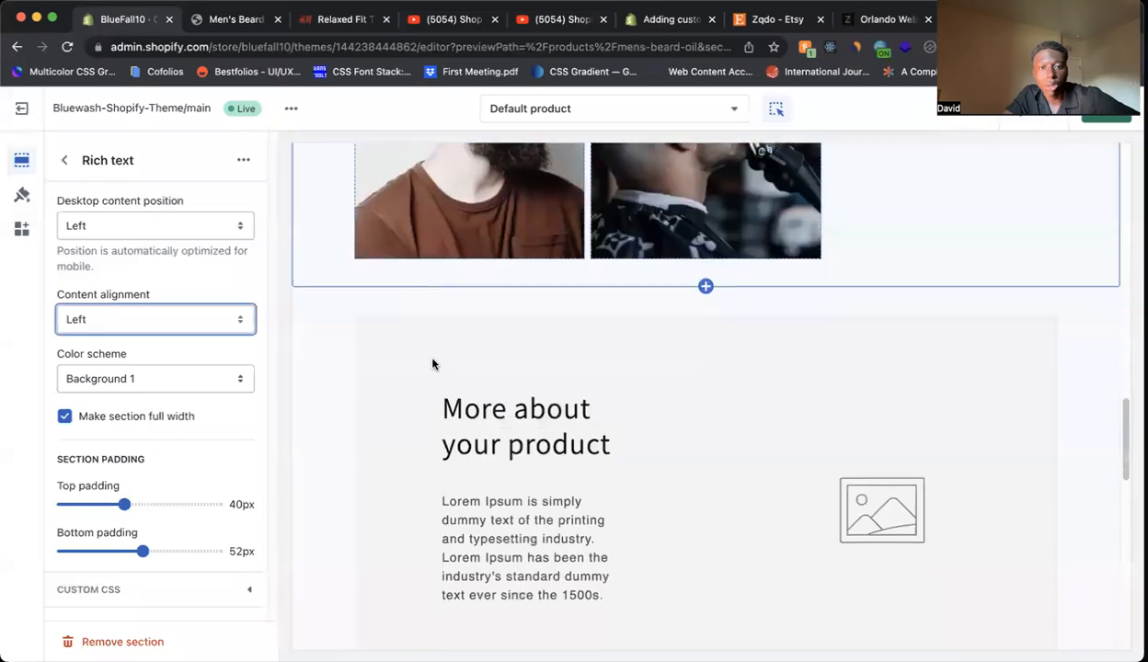
left_click(432, 364)
left_click(65, 160)
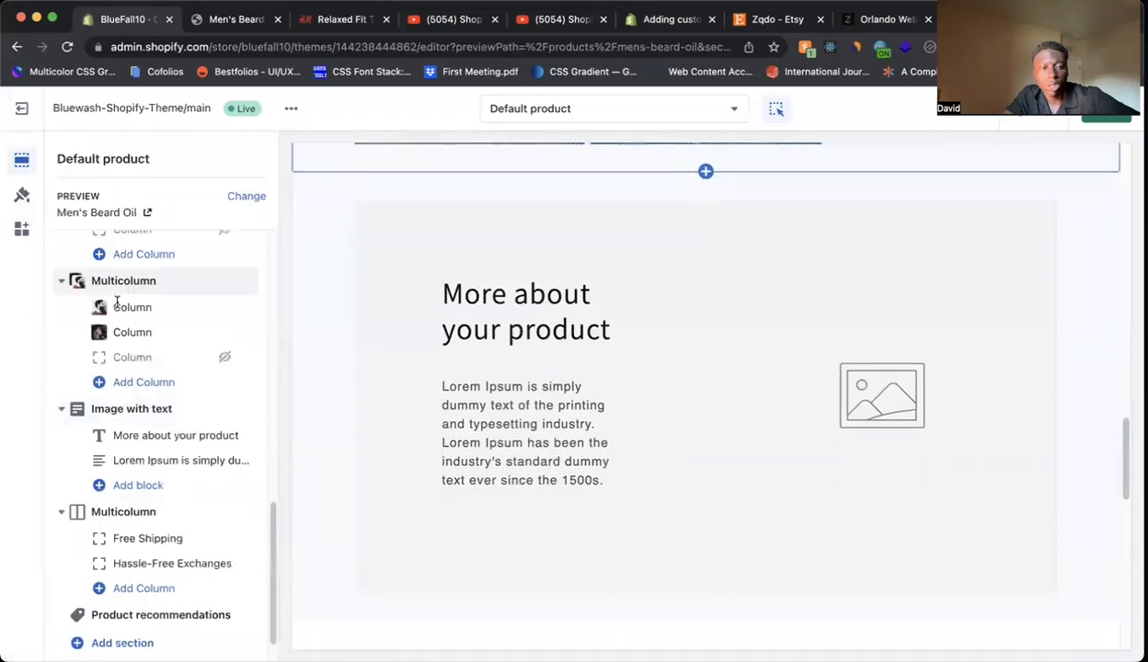
left_click(244, 407)
scroll(165, 515, "down", 5)
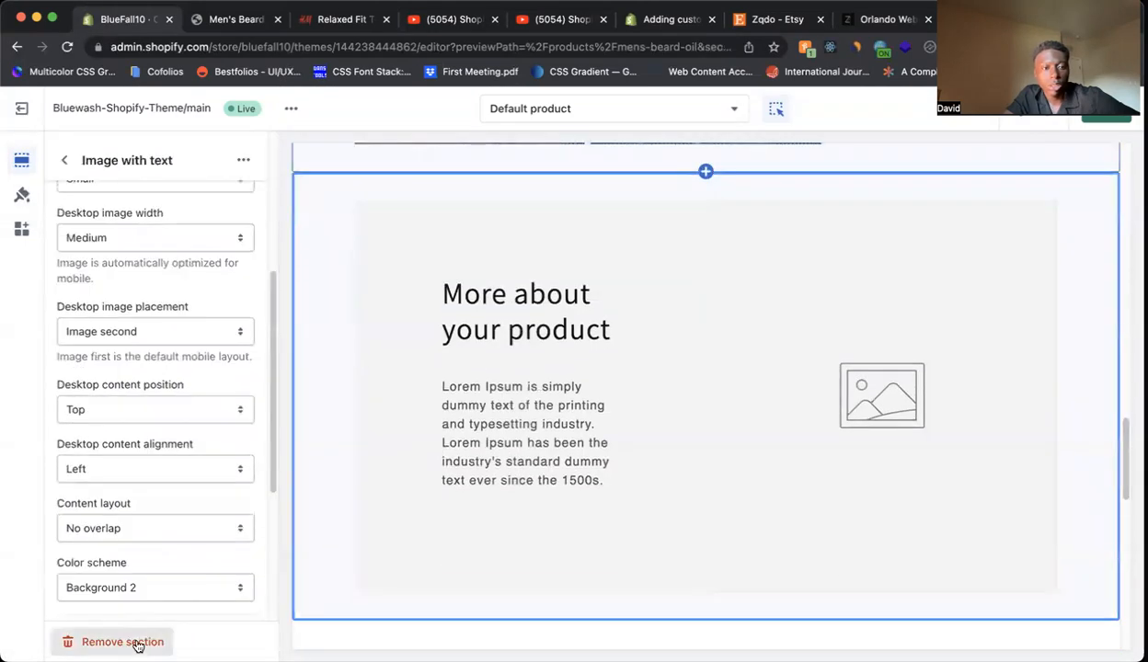
left_click(138, 640)
Open the settings of the Product recommendations section below the Multicolumn sections
scroll(418, 305, "up", 4)
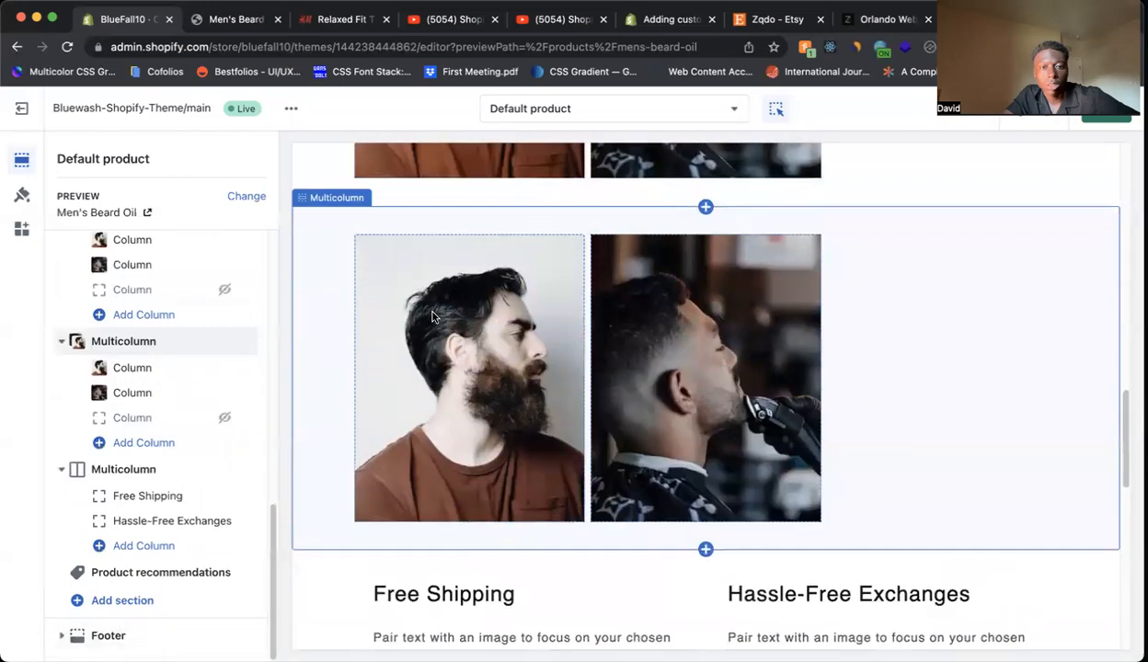
scroll(416, 319, "down", 3)
left_click(368, 490)
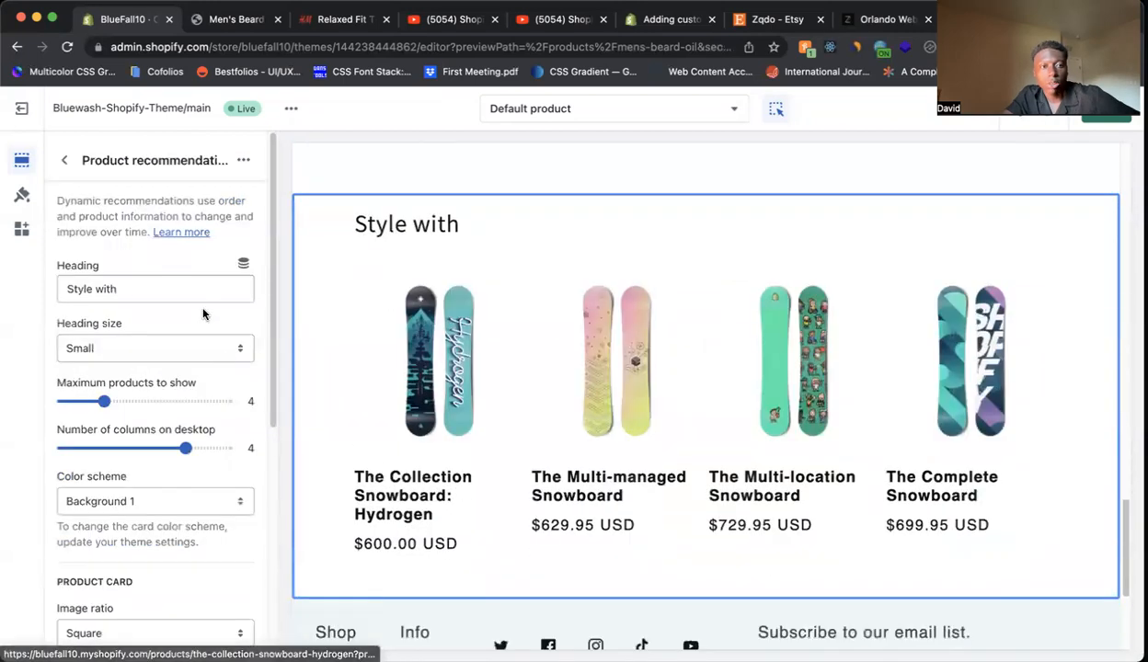
Set the Product recommendations heading to "Style with" and compare the section with the Style with row on H&M's product page
key("BackSpace")
type("S")
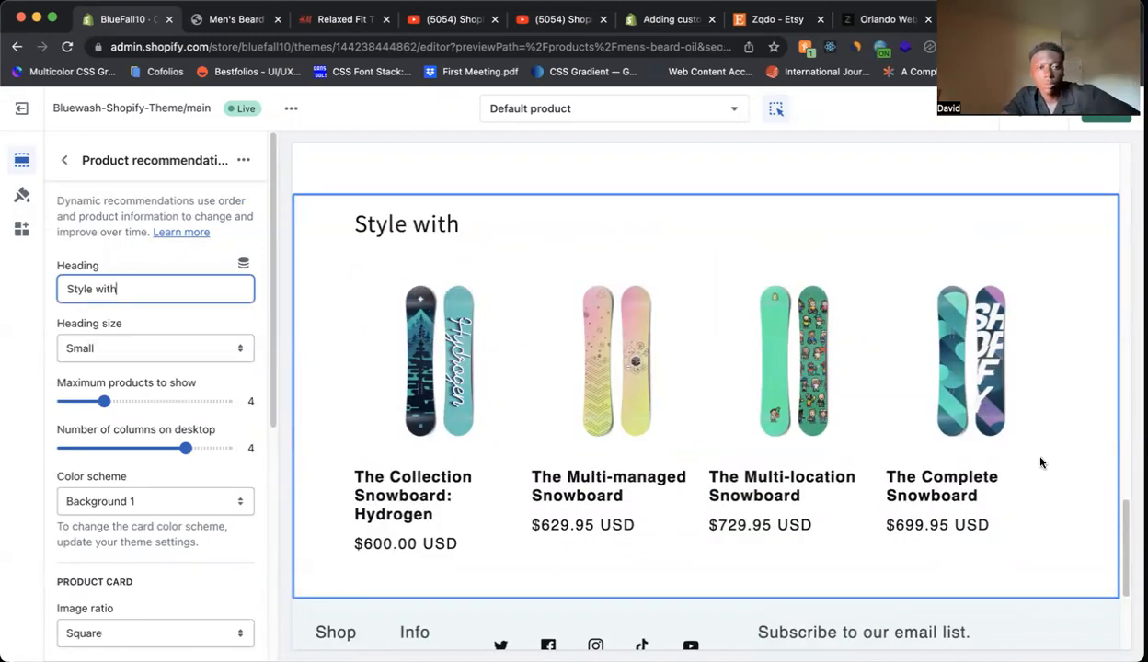
scroll(235, 343, "down", 5)
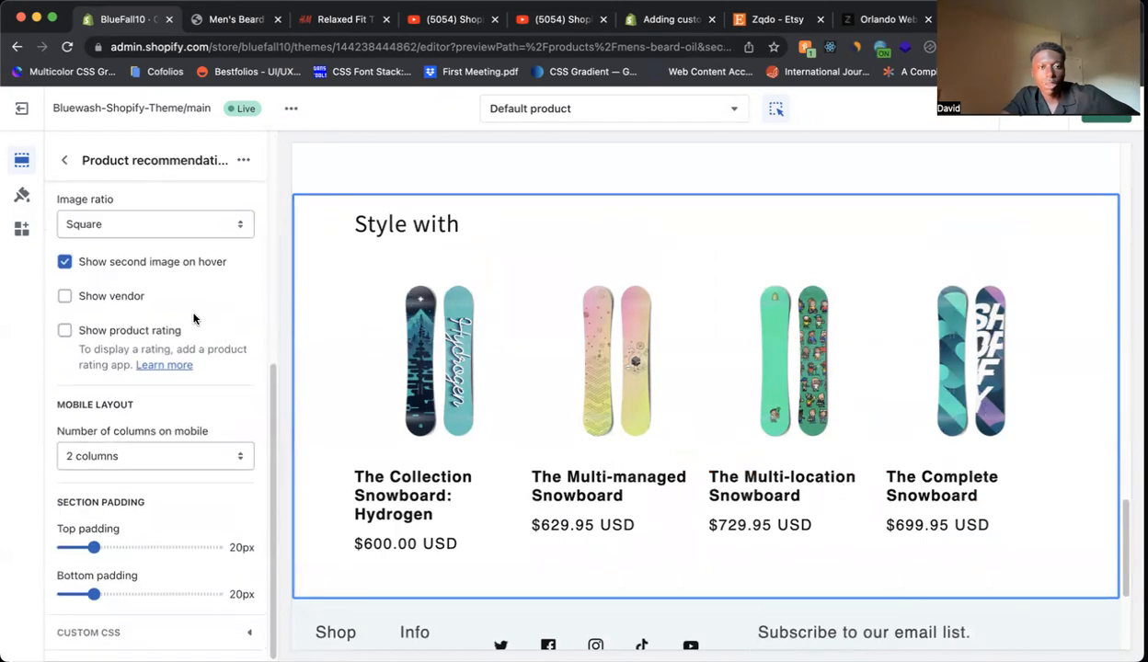
scroll(195, 320, "up", 5)
left_click(320, 23)
scroll(679, 366, "down", 5)
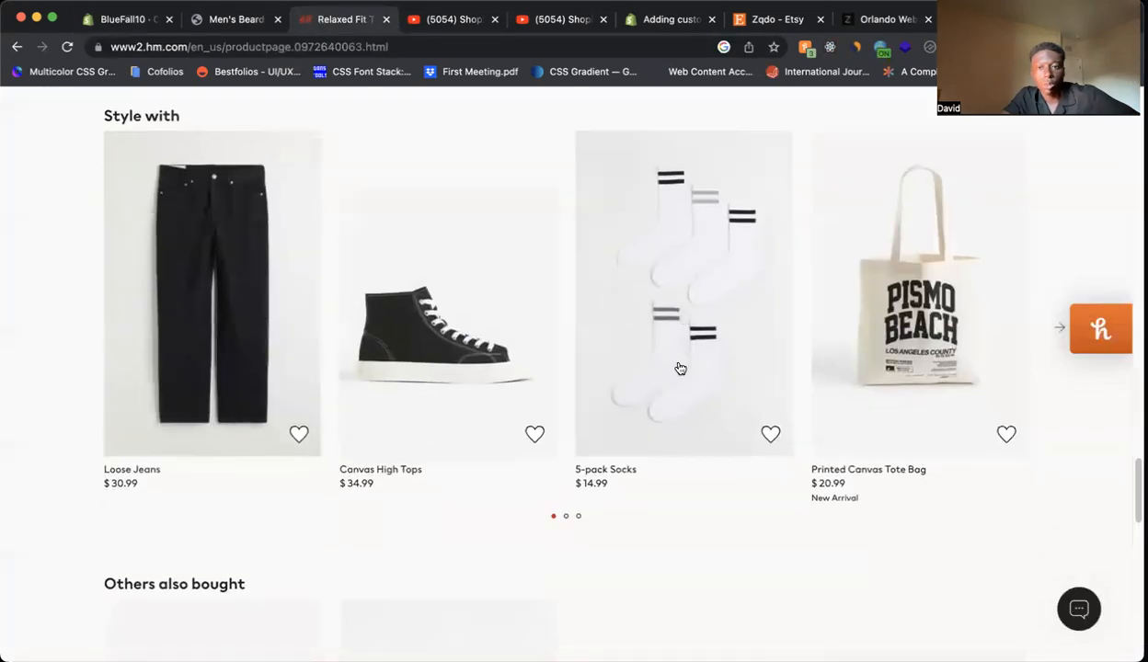
left_click(129, 19)
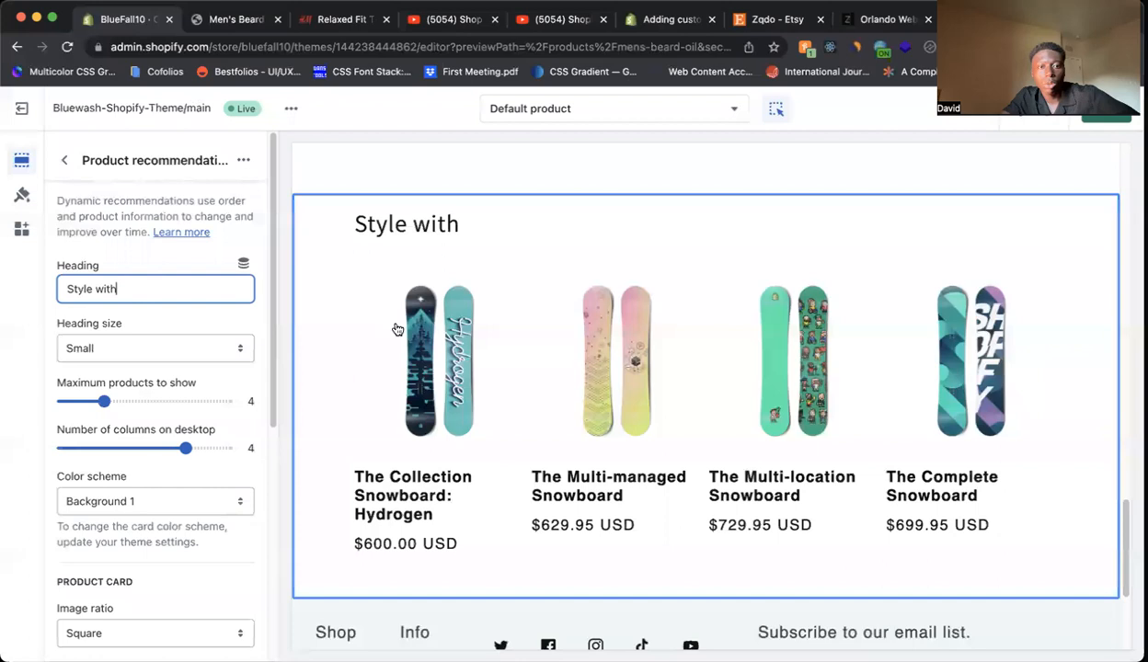
Add a Collection list section below Product recommendations on the product page
scroll(397, 329, "down", 5)
left_click(65, 160)
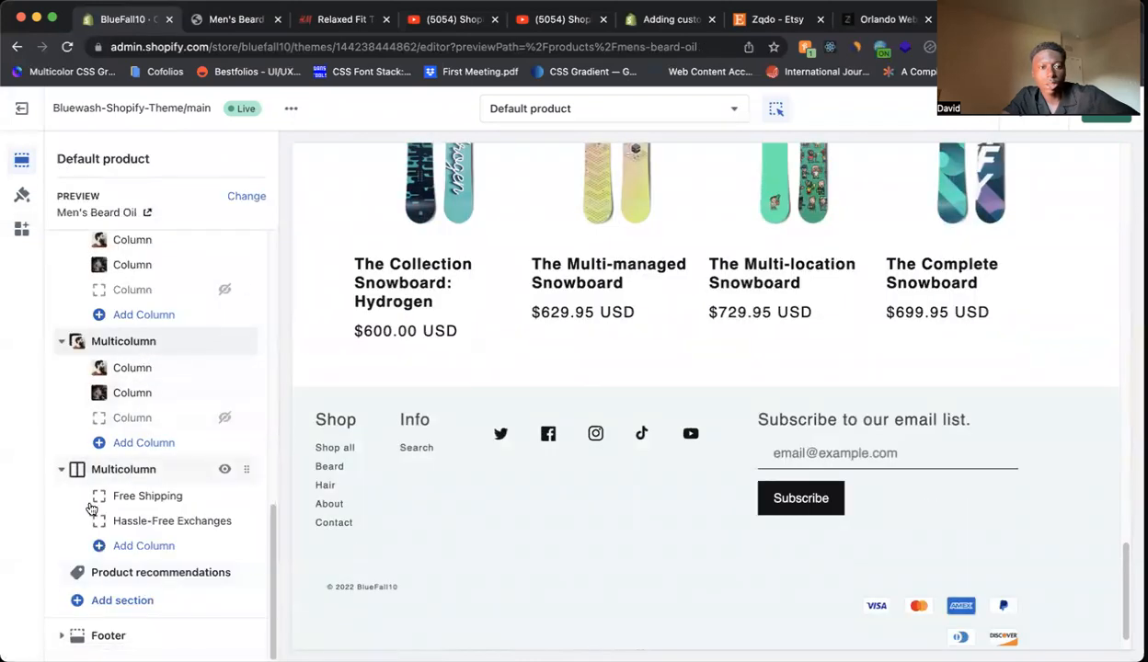
left_click(122, 600)
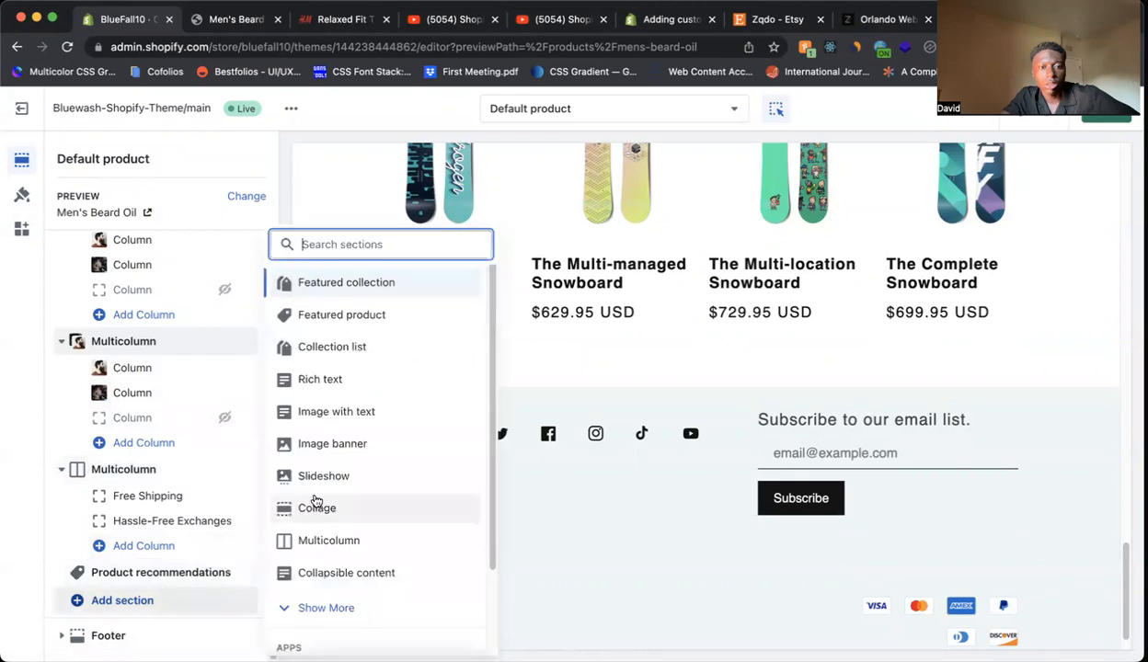
left_click(365, 345)
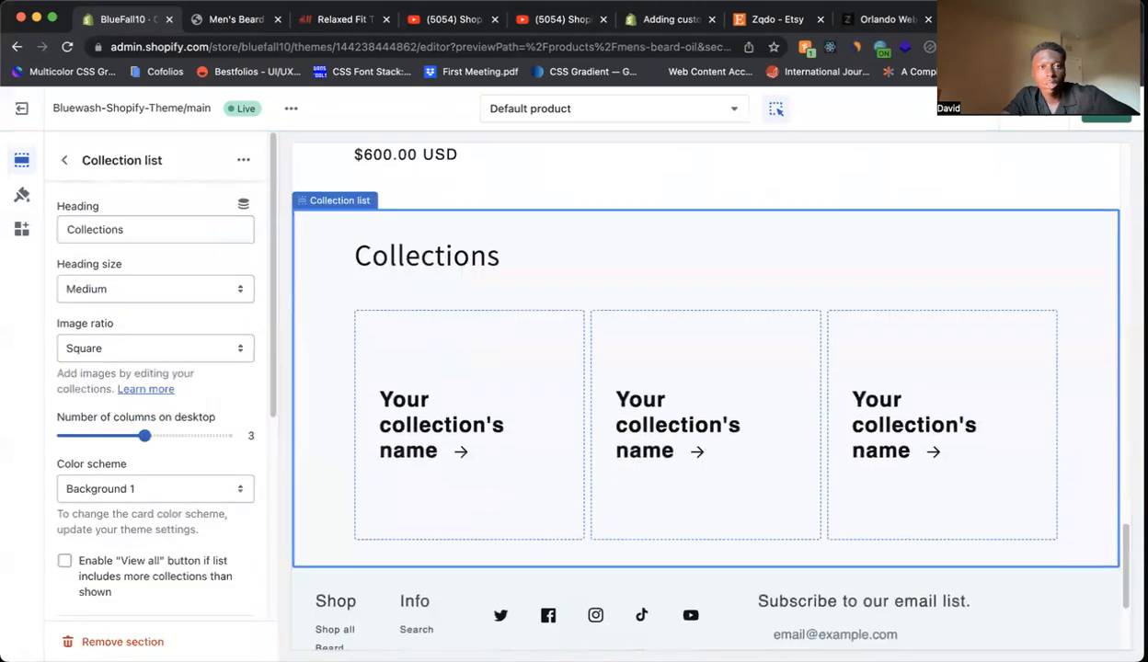
Set the Collection list heading to "Others also bought" as on H&M's page, with heading size Small
left_click(340, 19)
scroll(224, 259, "up", 2)
left_click(125, 20)
double_click(142, 229)
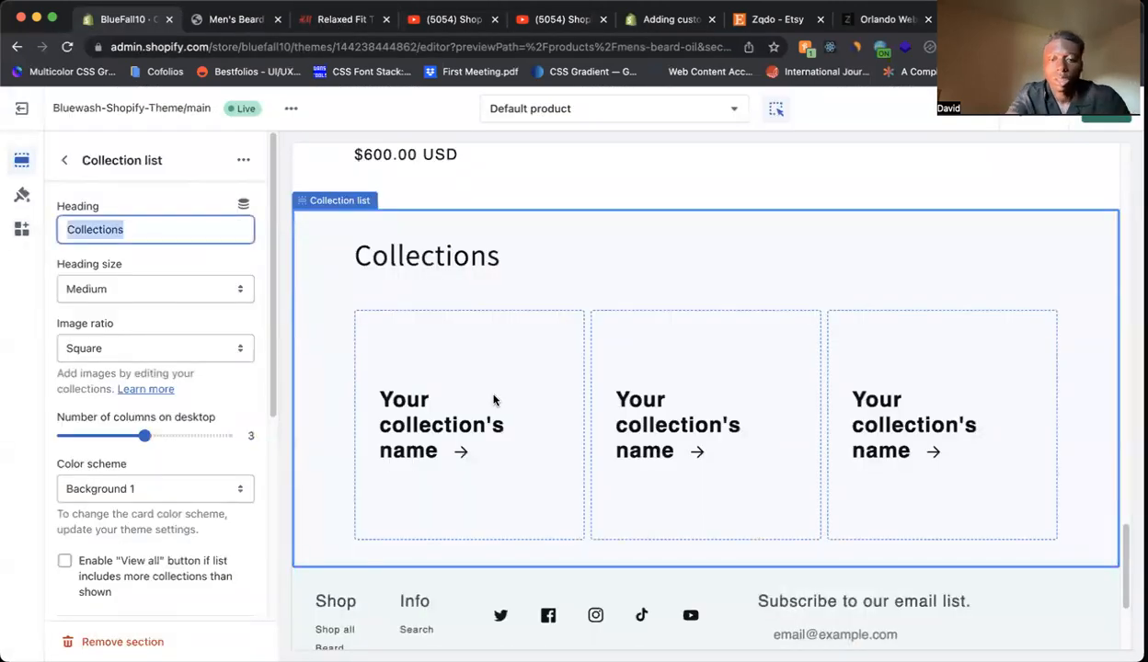
type("Others also bough")
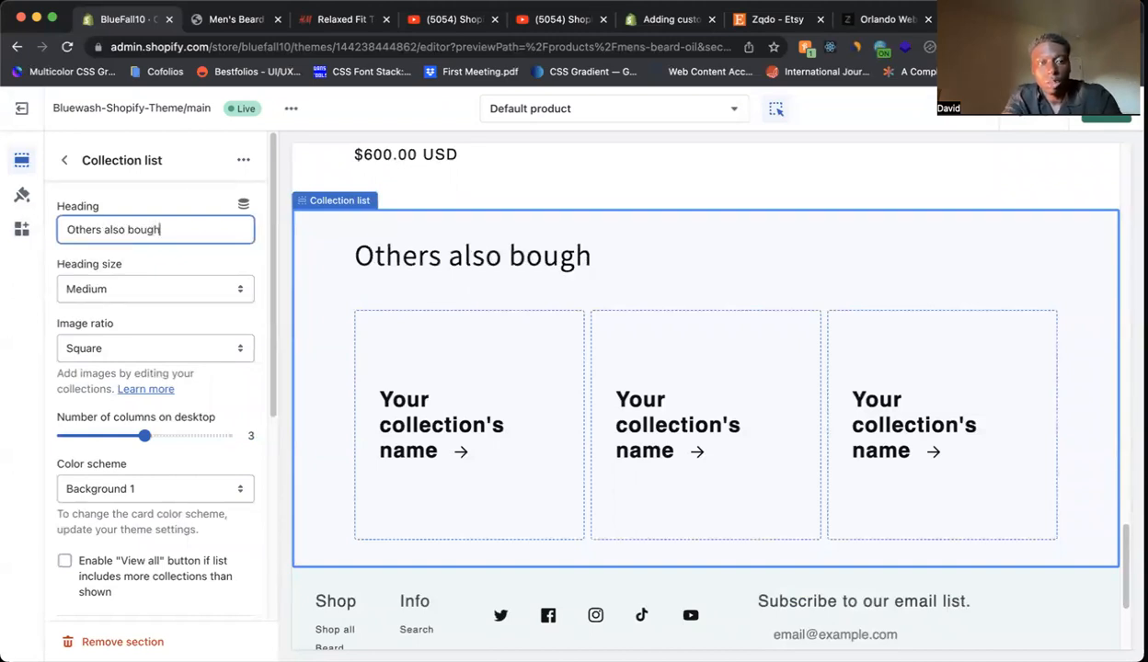
left_click(169, 288)
left_click(166, 265)
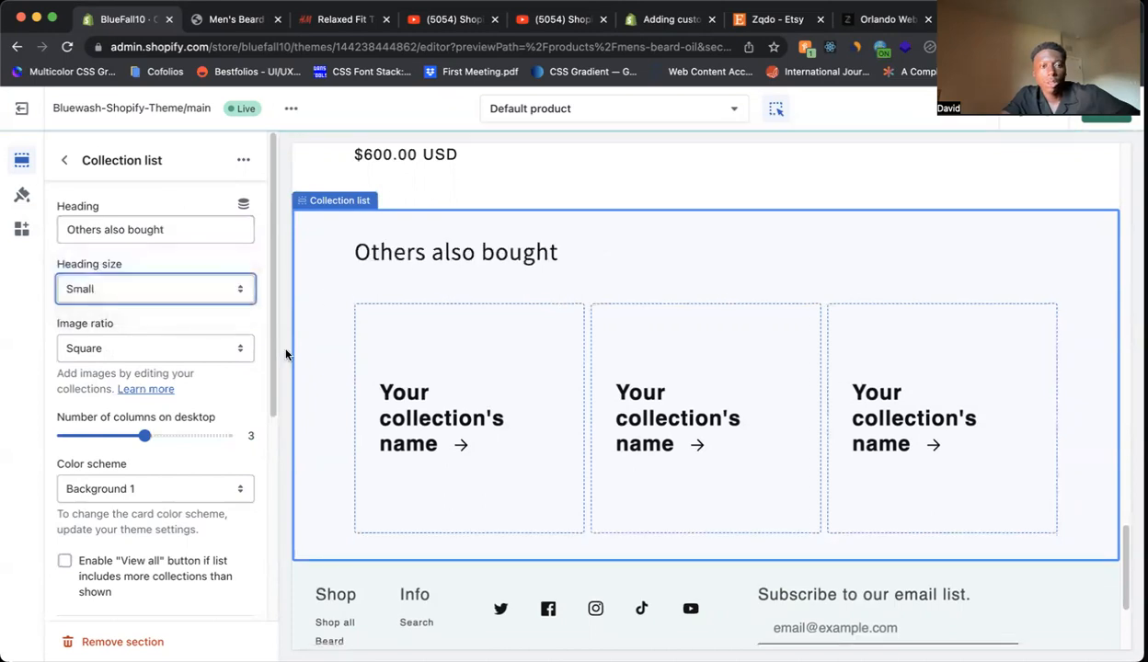
scroll(187, 377, "down", 5)
scroll(186, 368, "up", 5)
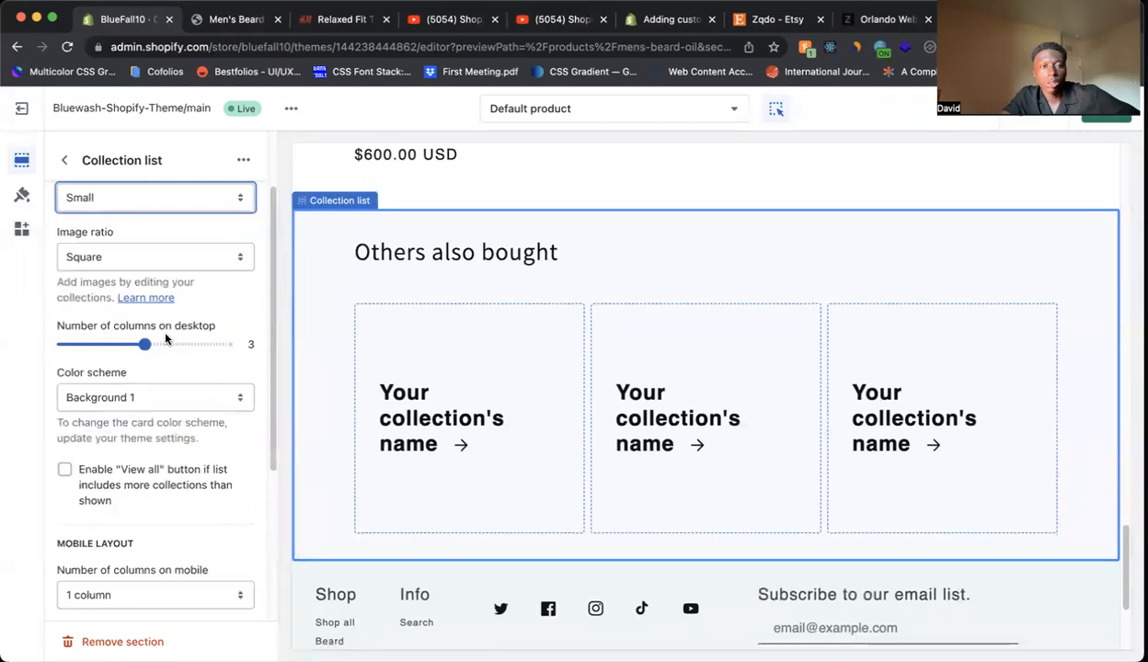
Check H&M's Others also bought row and add a fourth collection block to the Collection list section
left_click(65, 160)
left_click(301, 30)
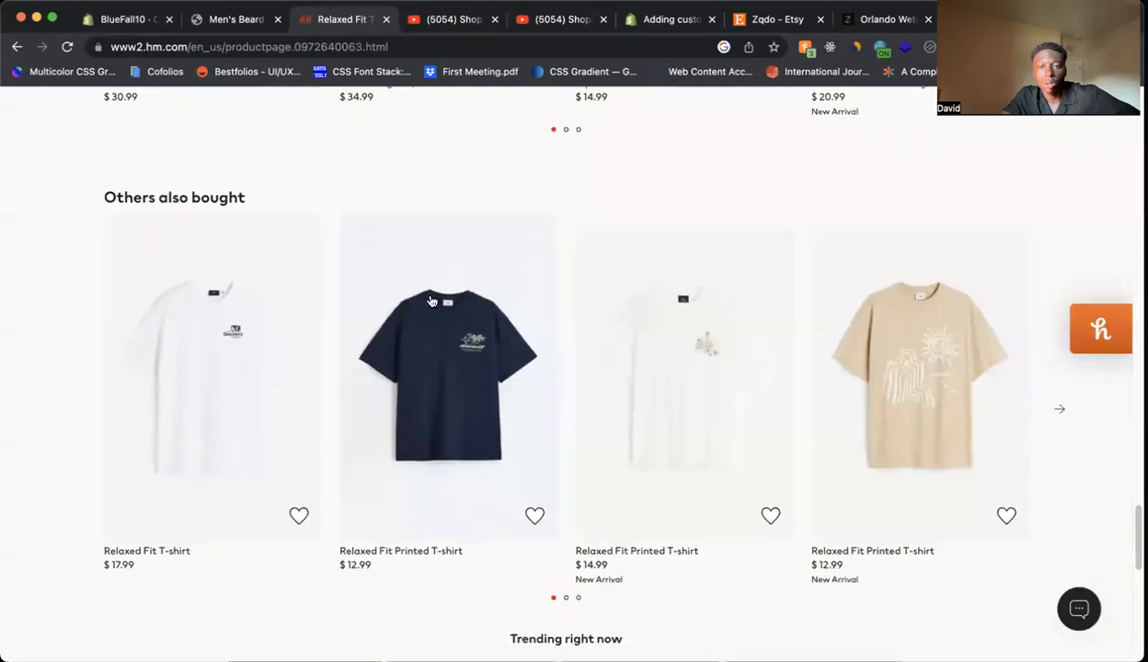
scroll(495, 315, "down", 2)
left_click(111, 25)
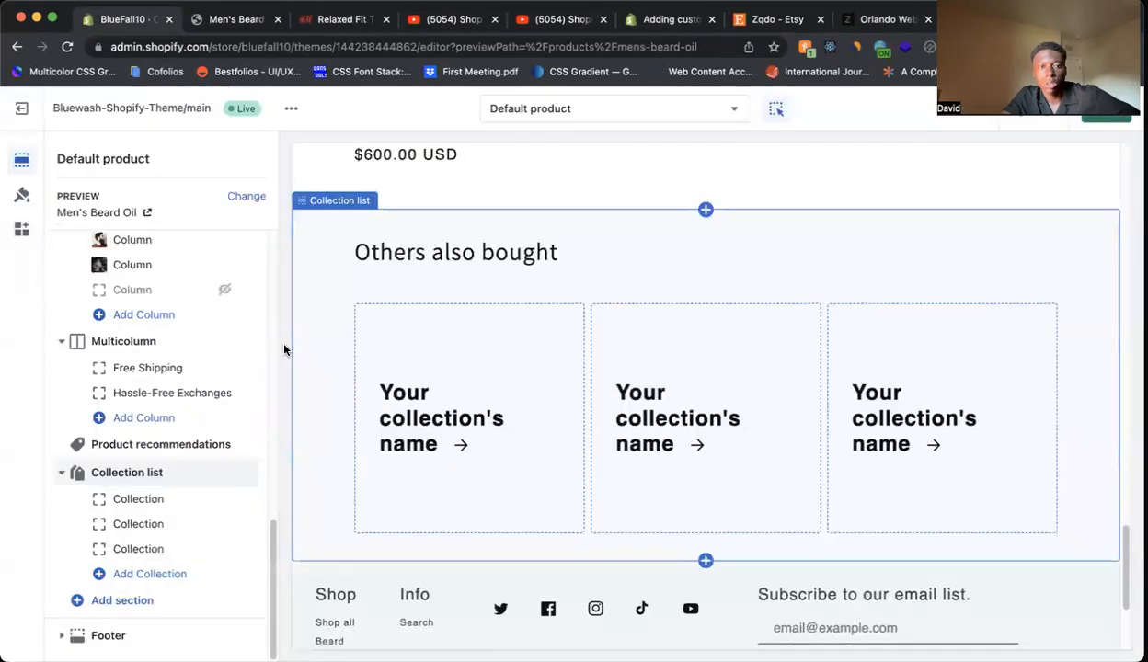
left_click(138, 472)
left_click(64, 160)
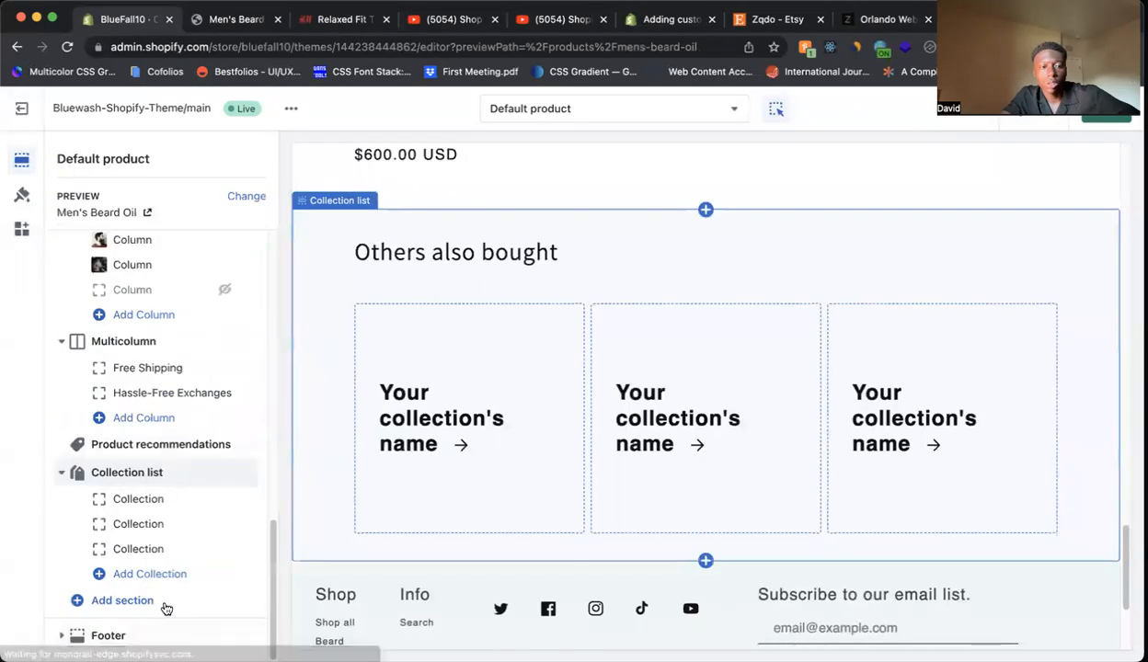
left_click(184, 572)
scroll(350, 390, "down", 5)
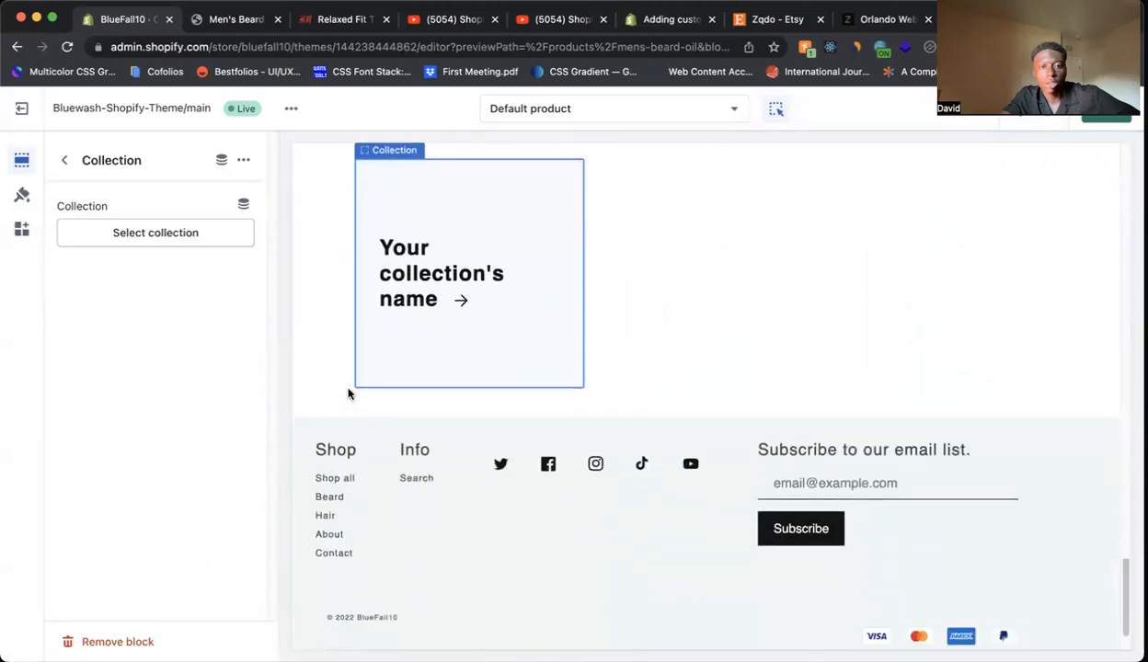
Set the Collection list section's number of columns on desktop to 4
left_click(64, 160)
left_click(138, 474)
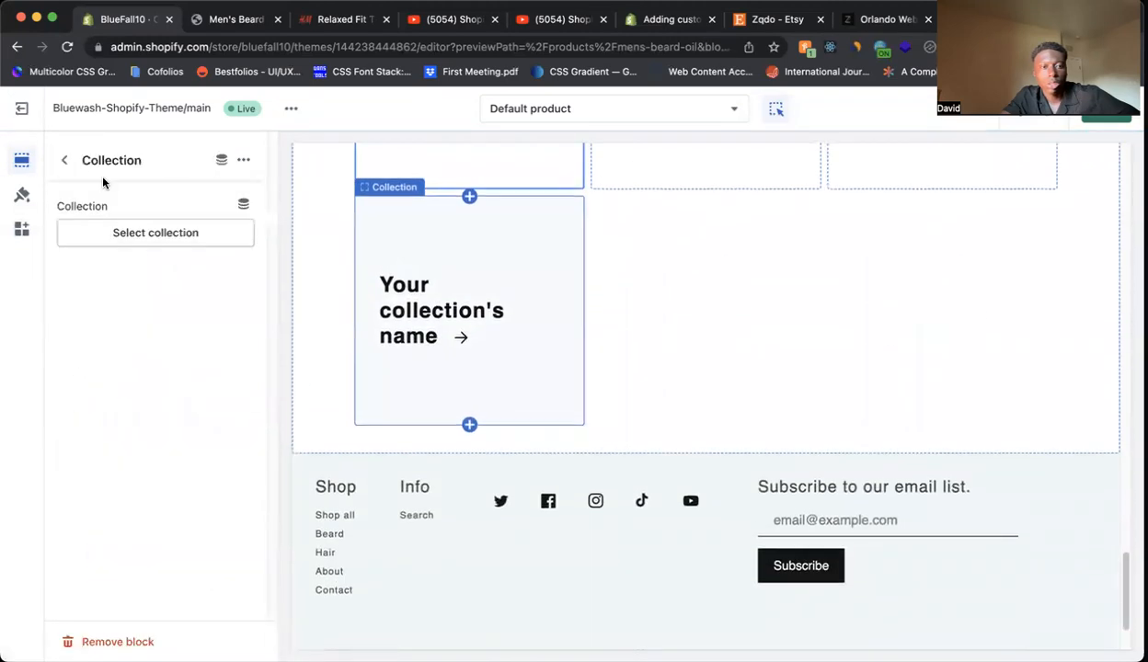
left_click(64, 160)
left_click(129, 447)
scroll(165, 320, "down", 2)
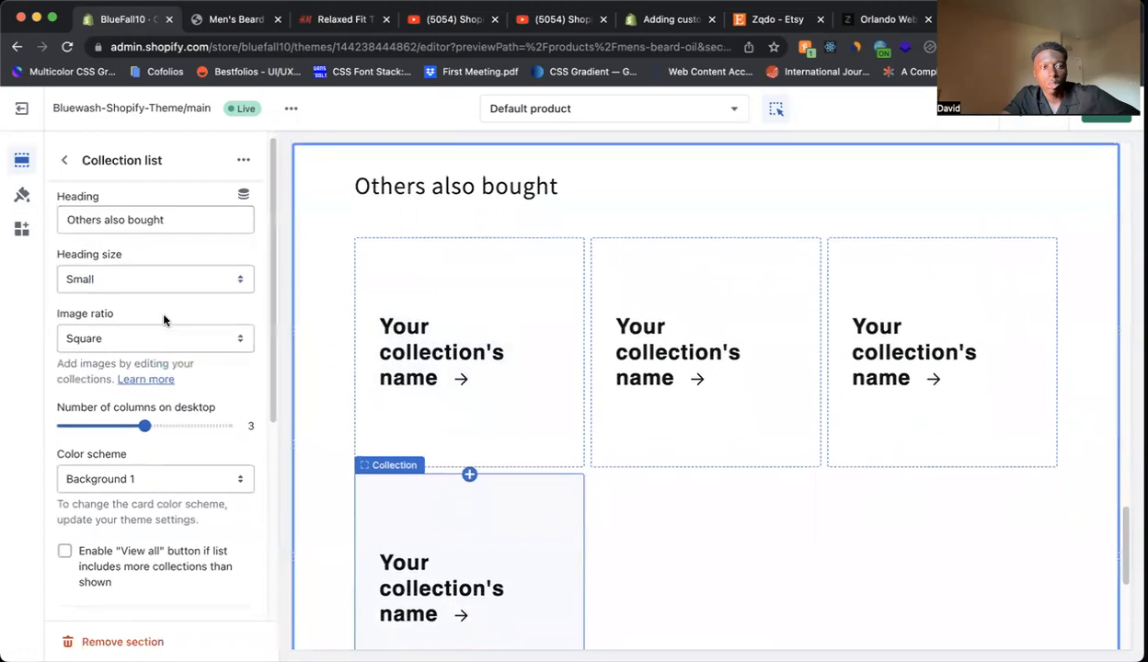
left_click_drag(160, 369, 165, 371)
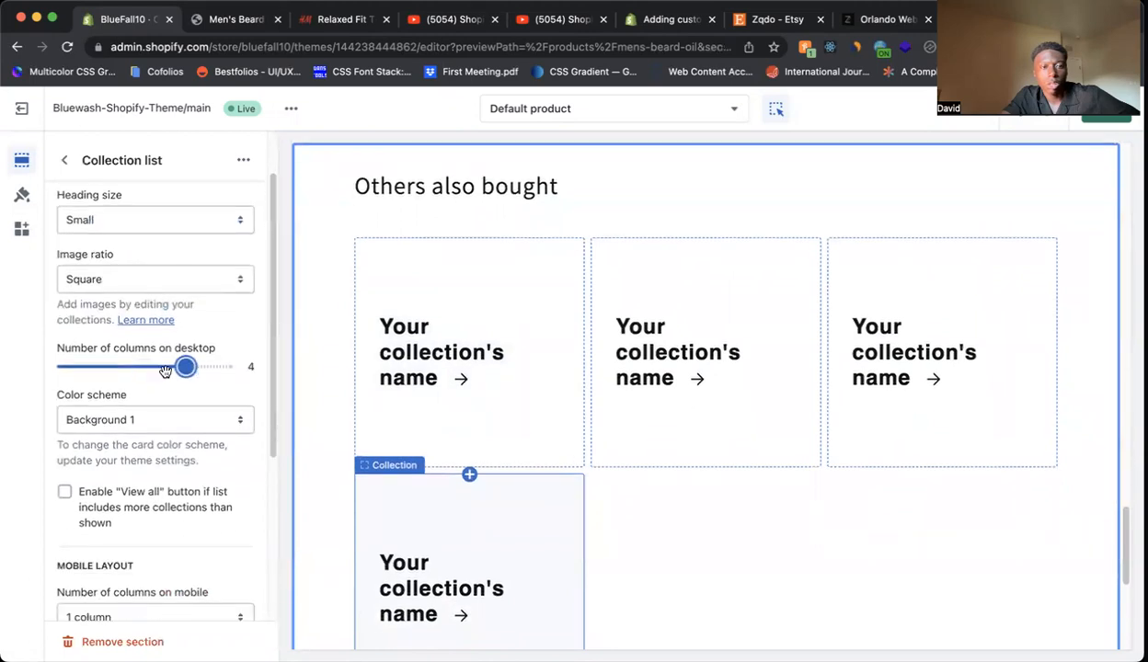
Compare the recommendations and collection rows in the product preview with H&M's Style with, Others also bought and Trending right now sections
left_click(340, 18)
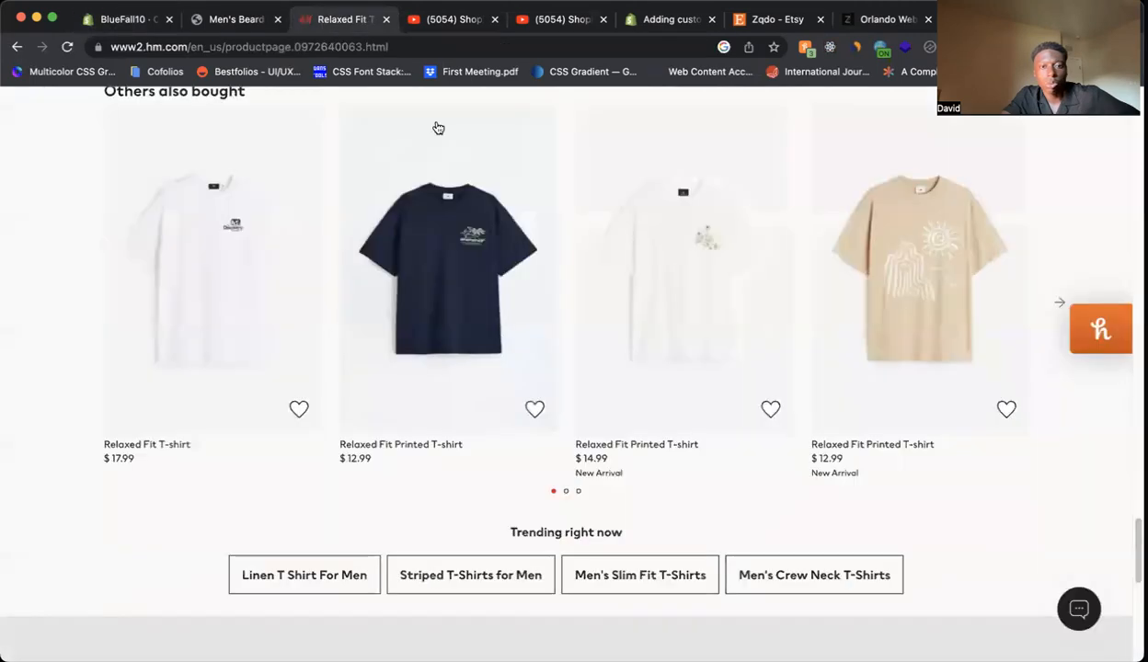
scroll(563, 394, "up", 3)
scroll(563, 394, "up", 6)
left_click(121, 13)
scroll(579, 298, "up", 8)
scroll(569, 415, "down", 4)
scroll(655, 347, "down", 5)
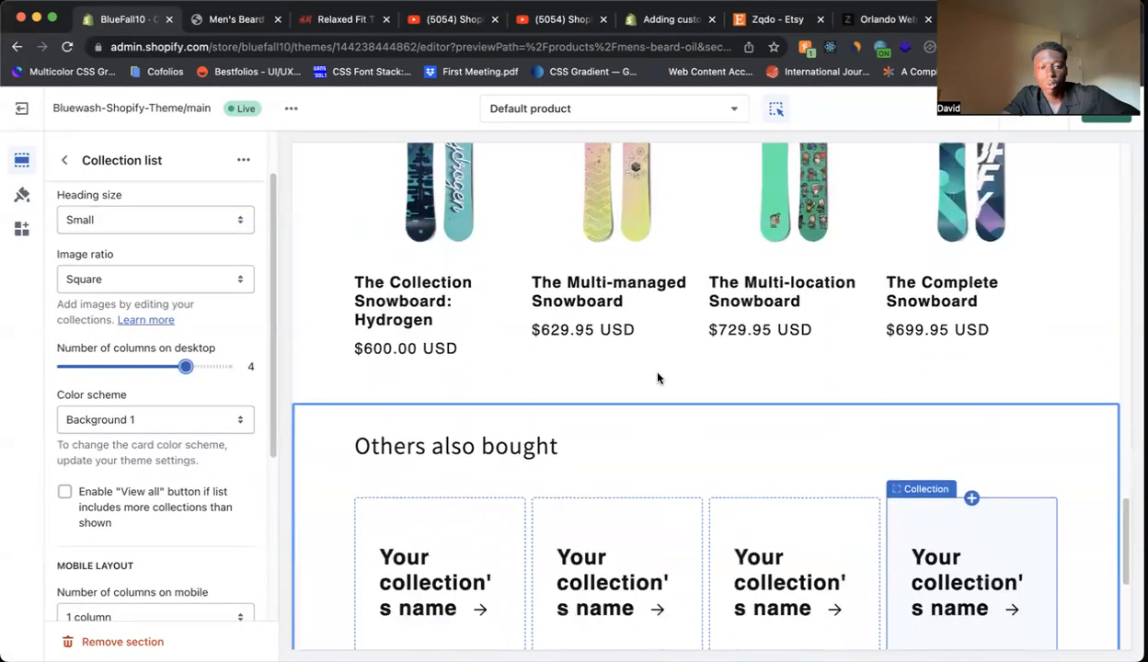
left_click(339, 19)
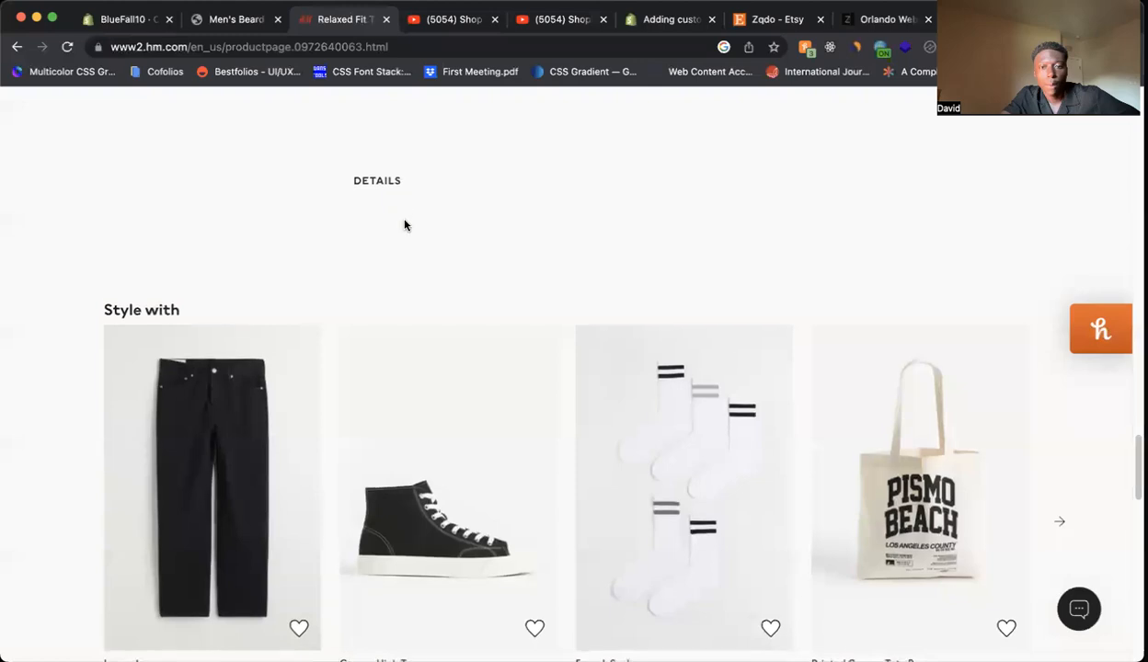
scroll(387, 248, "down", 6)
scroll(369, 269, "down", 5)
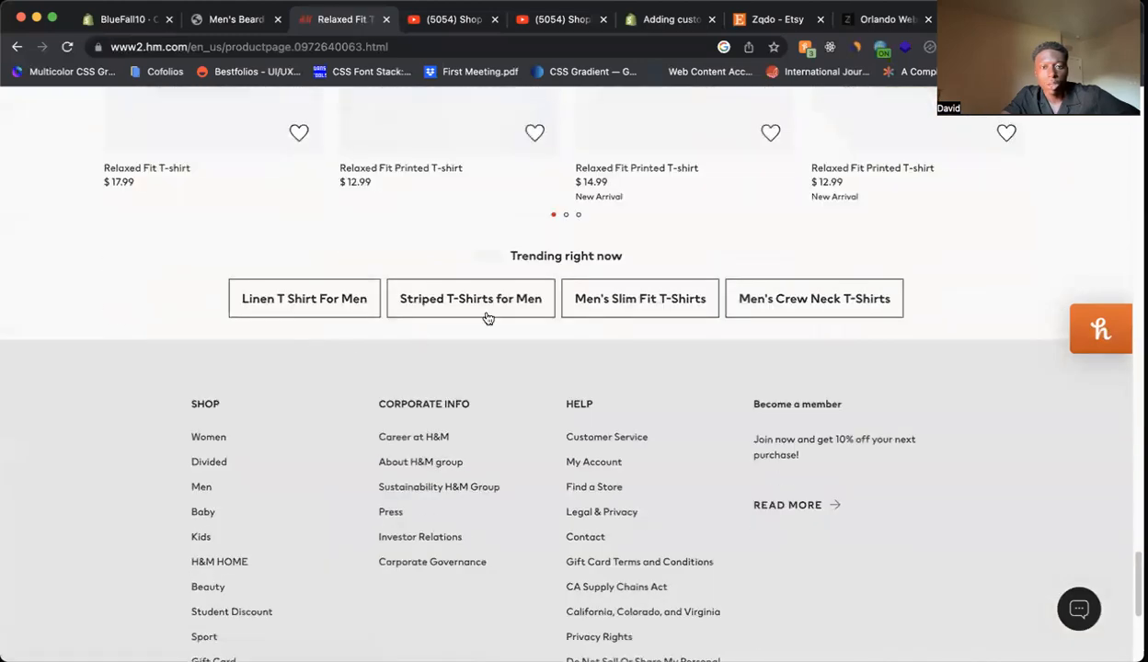
left_click(143, 24)
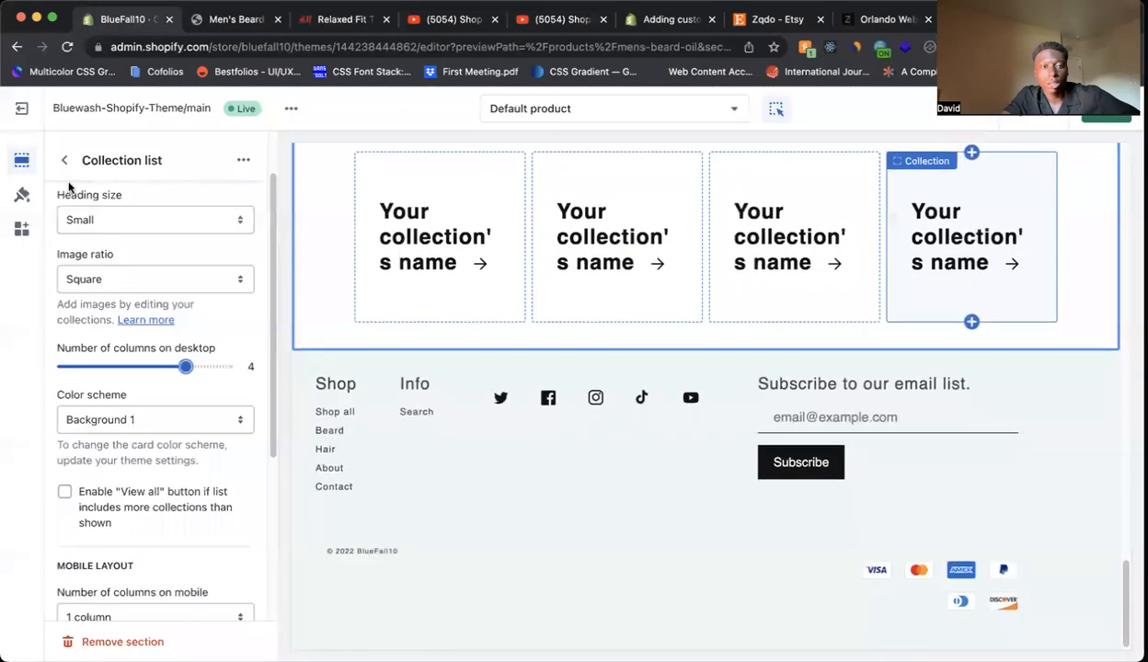
left_click(64, 160)
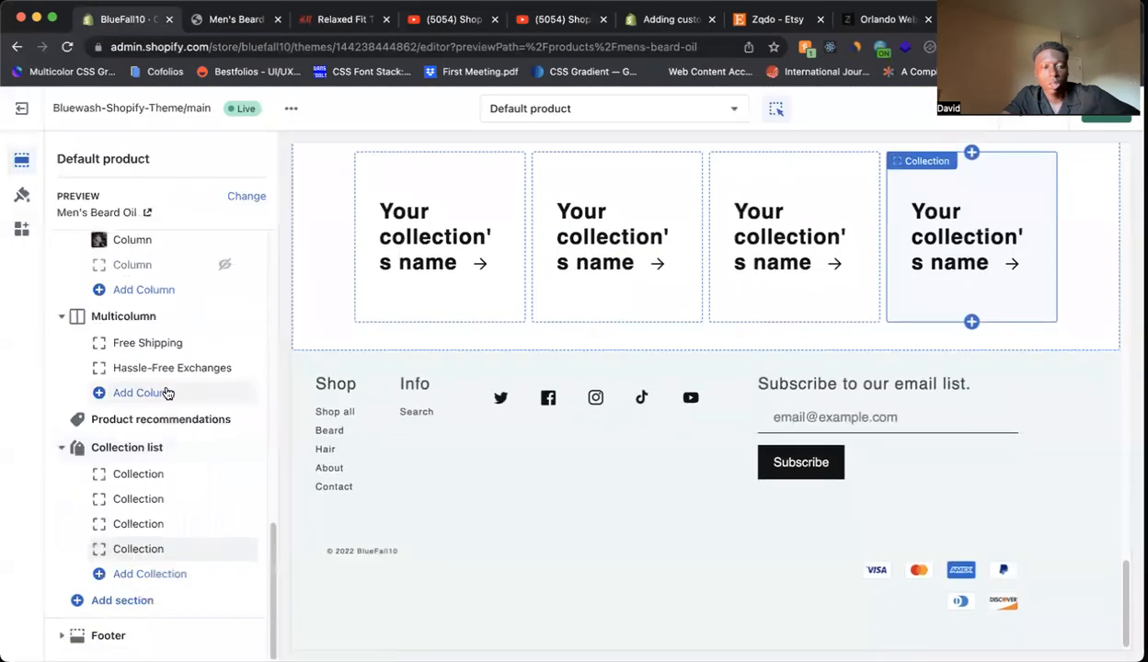
left_click(127, 601)
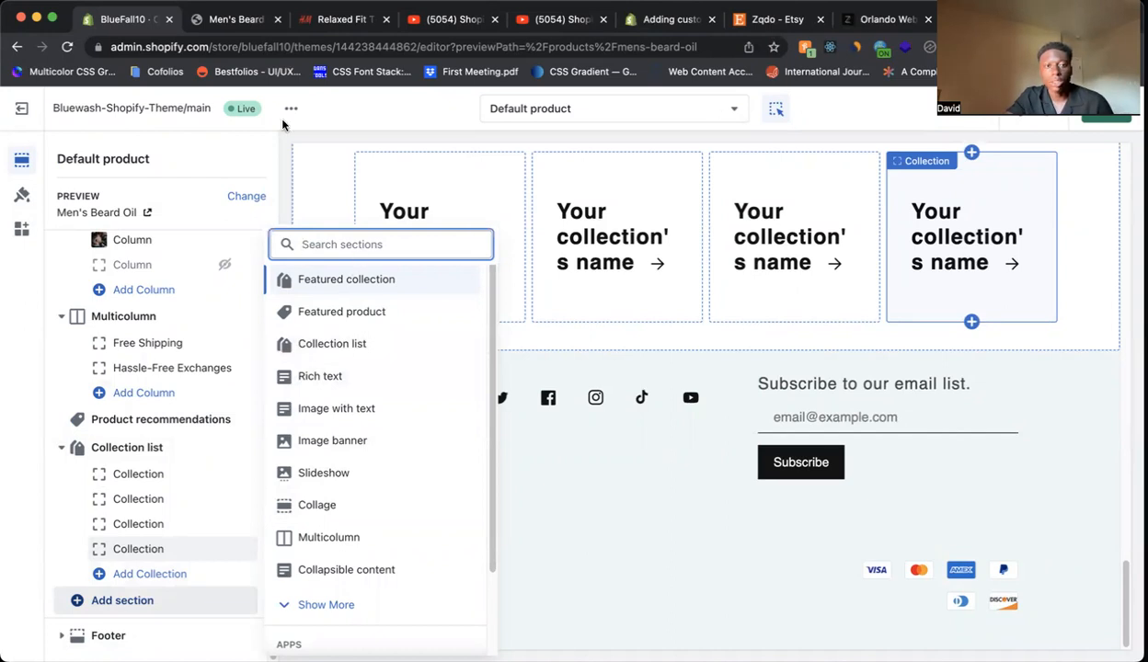
left_click(627, 441)
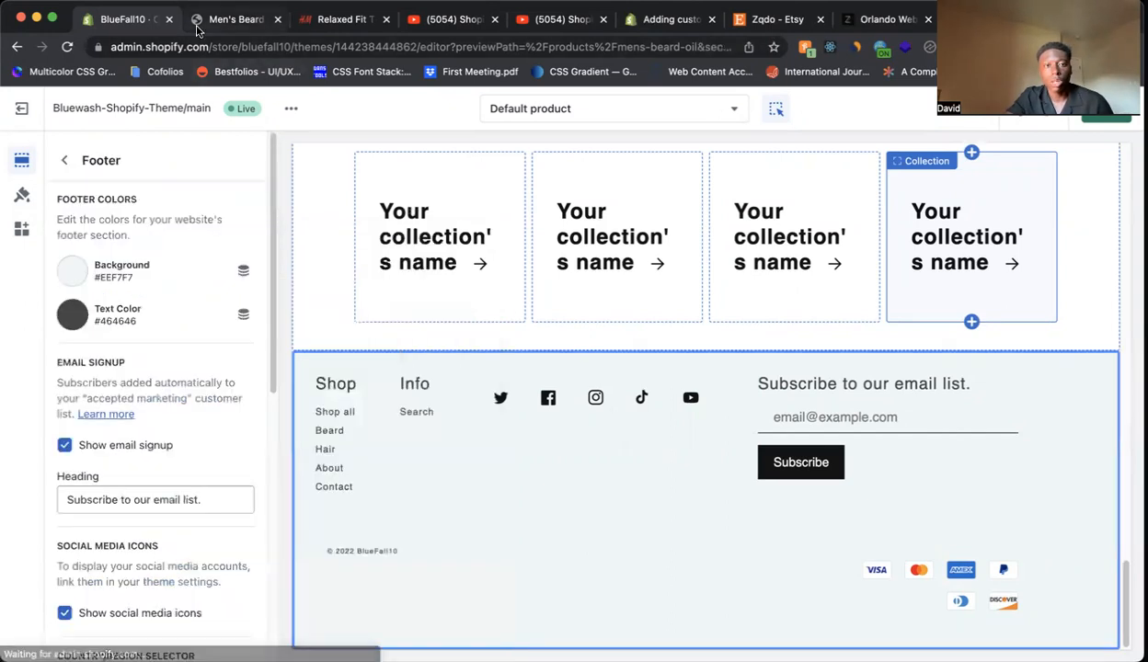
Review the live Men's Beard Oil page and the Trending right now links on H&M's page, then return to the theme editor
left_click(232, 18)
scroll(333, 269, "down", 2)
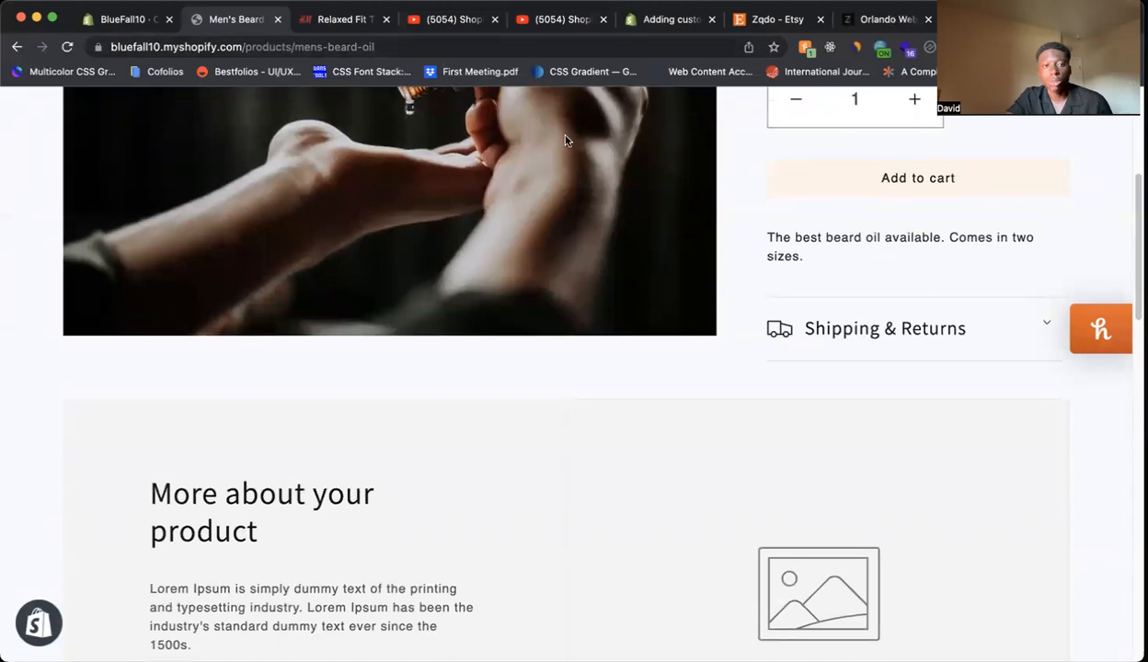
left_click(362, 26)
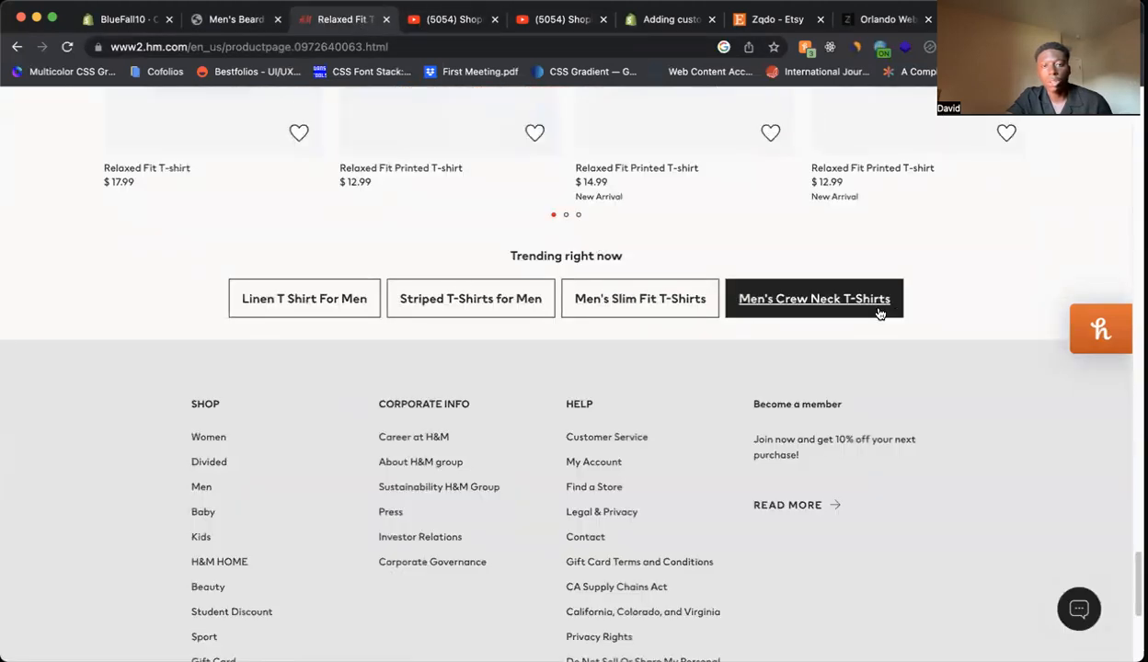
left_click(130, 22)
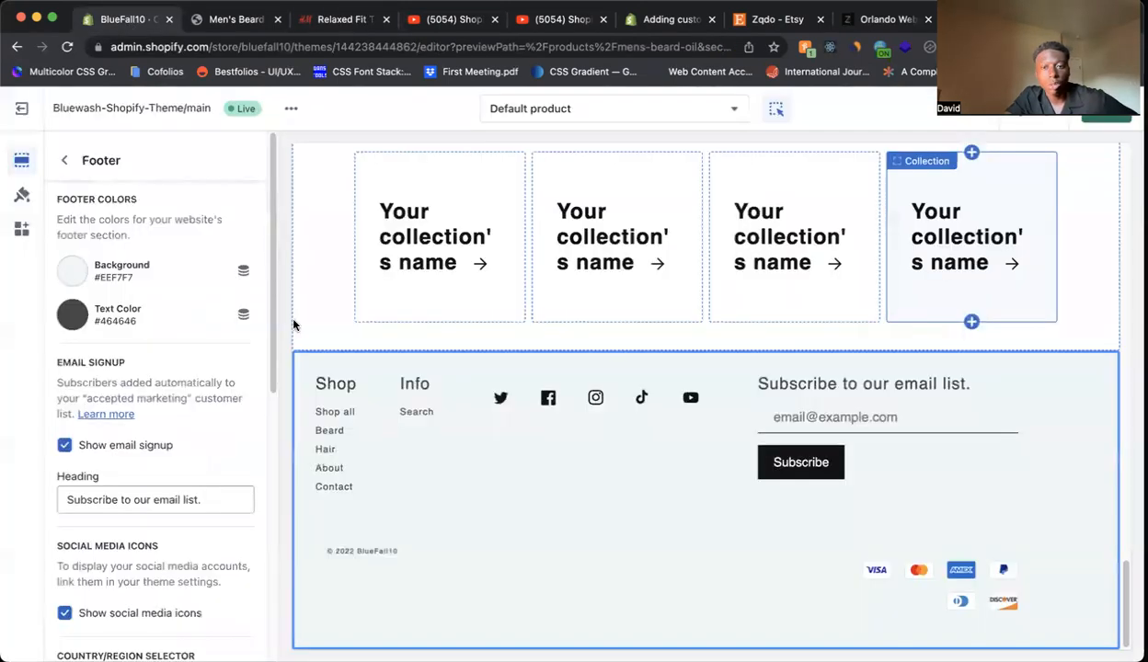
Add a Rich text section below the Collection list, check it against H&M's Trending right now block, and return to the section list
left_click(64, 160)
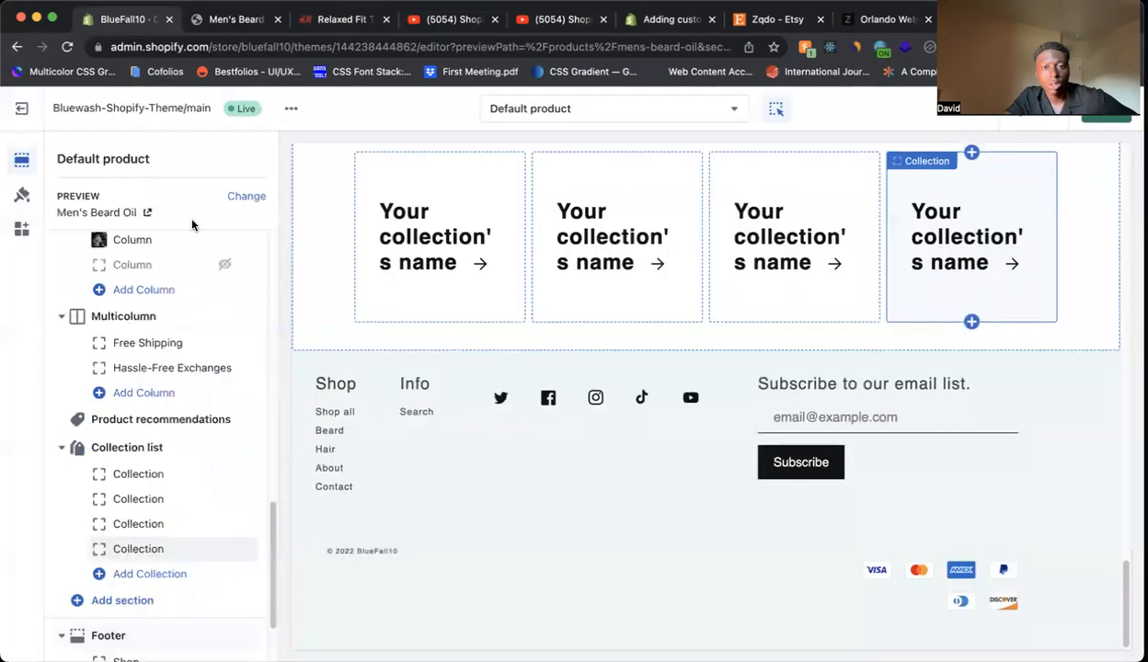
scroll(140, 492, "down", 2)
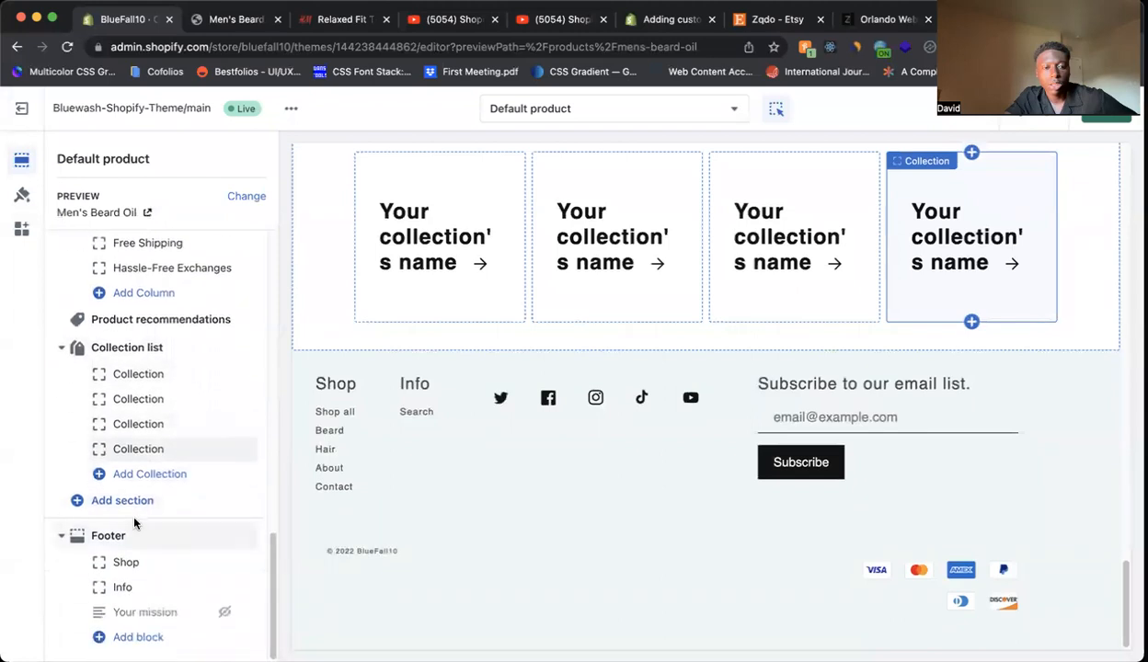
left_click(133, 503)
left_click(323, 377)
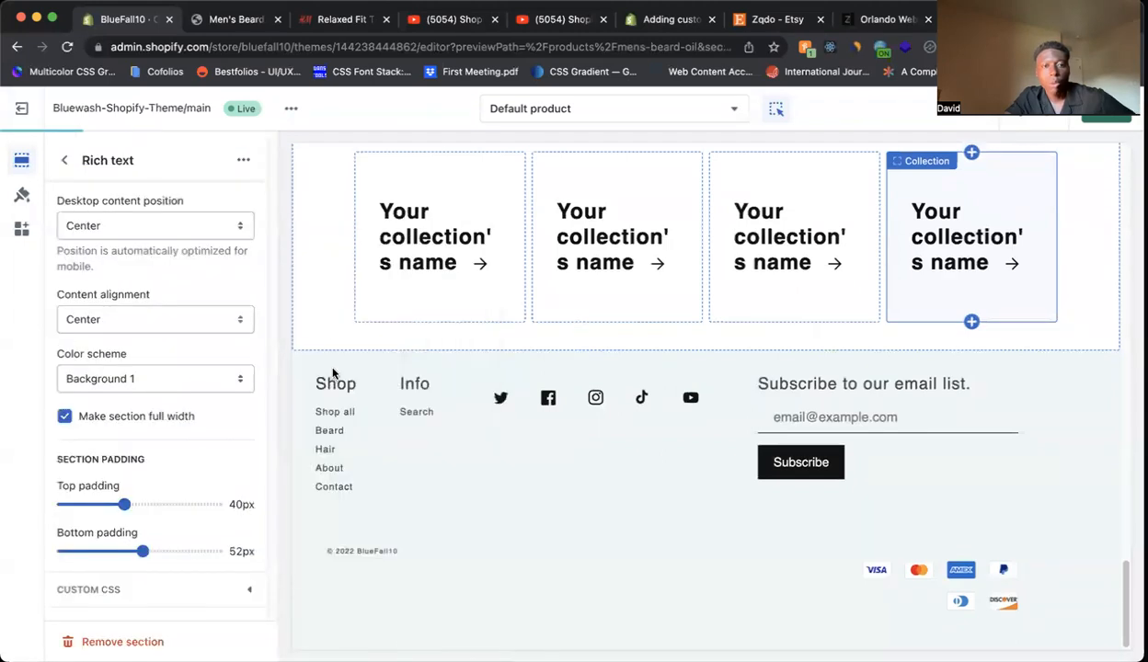
left_click(327, 19)
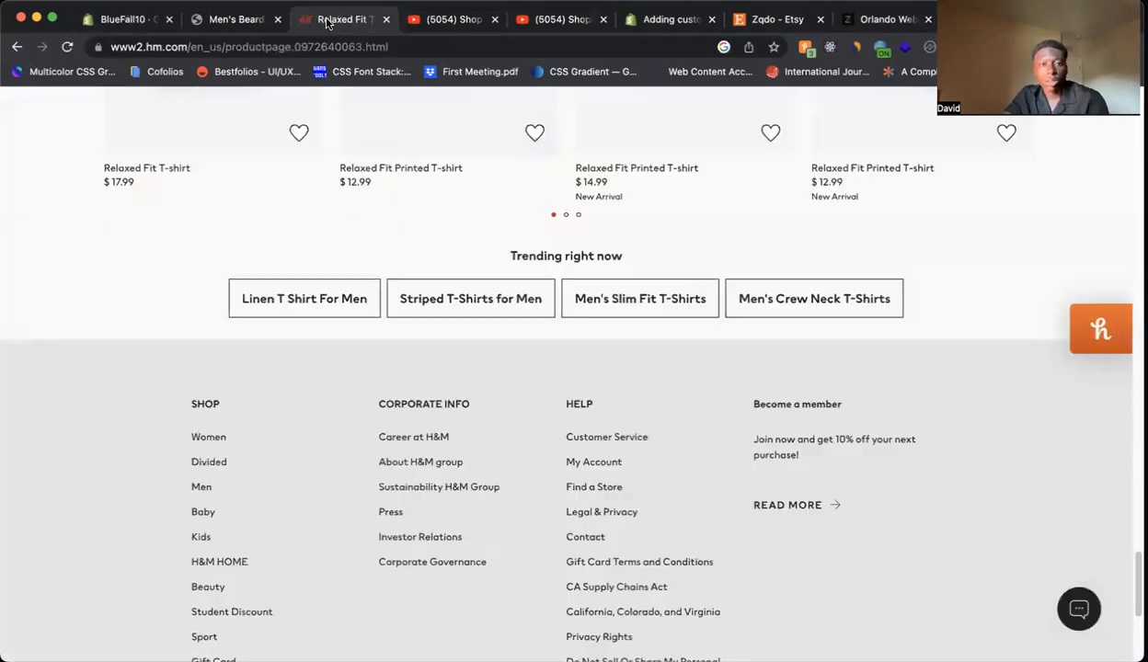
left_click(135, 17)
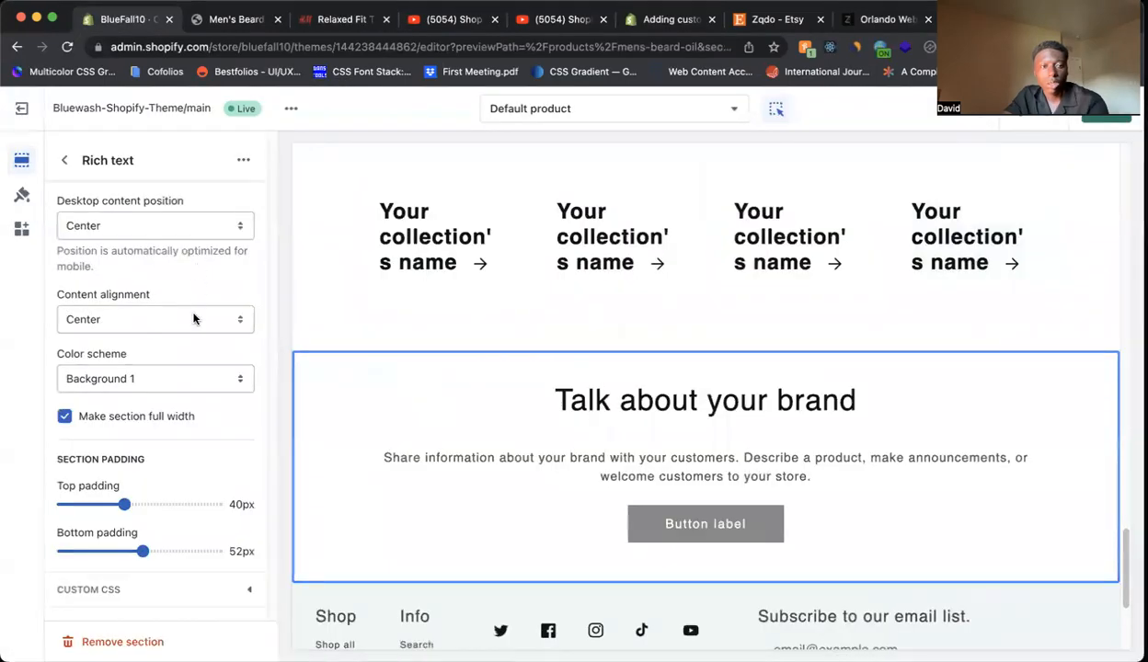
left_click(64, 160)
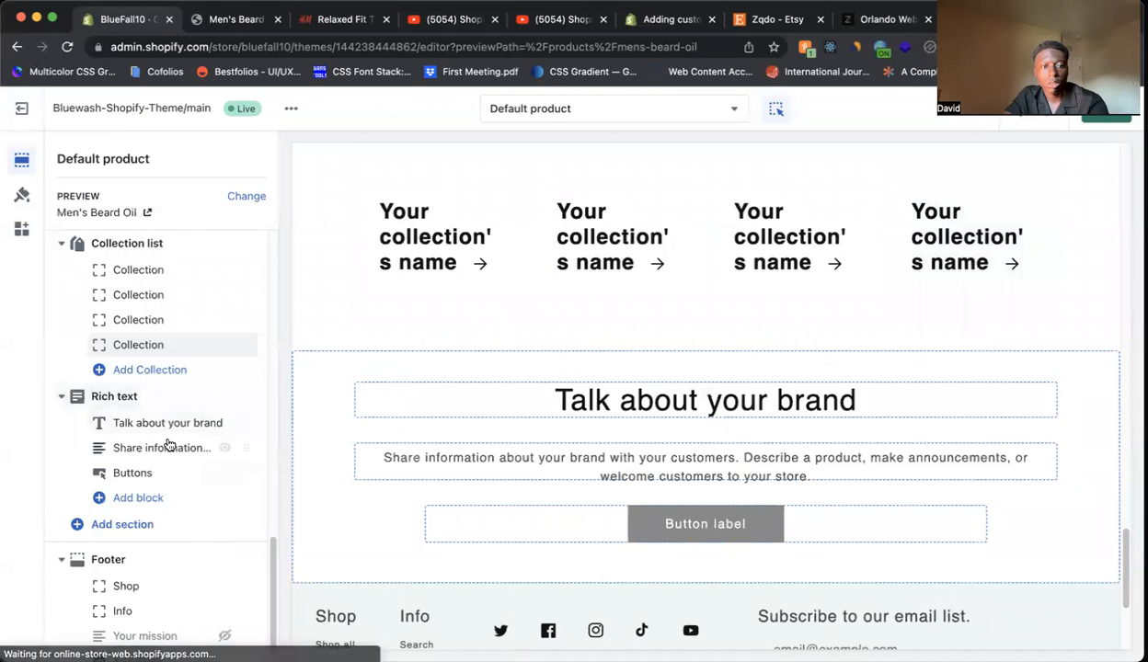
Replace the Rich text section's description with "Trending right now" and make it bold
left_click(158, 451)
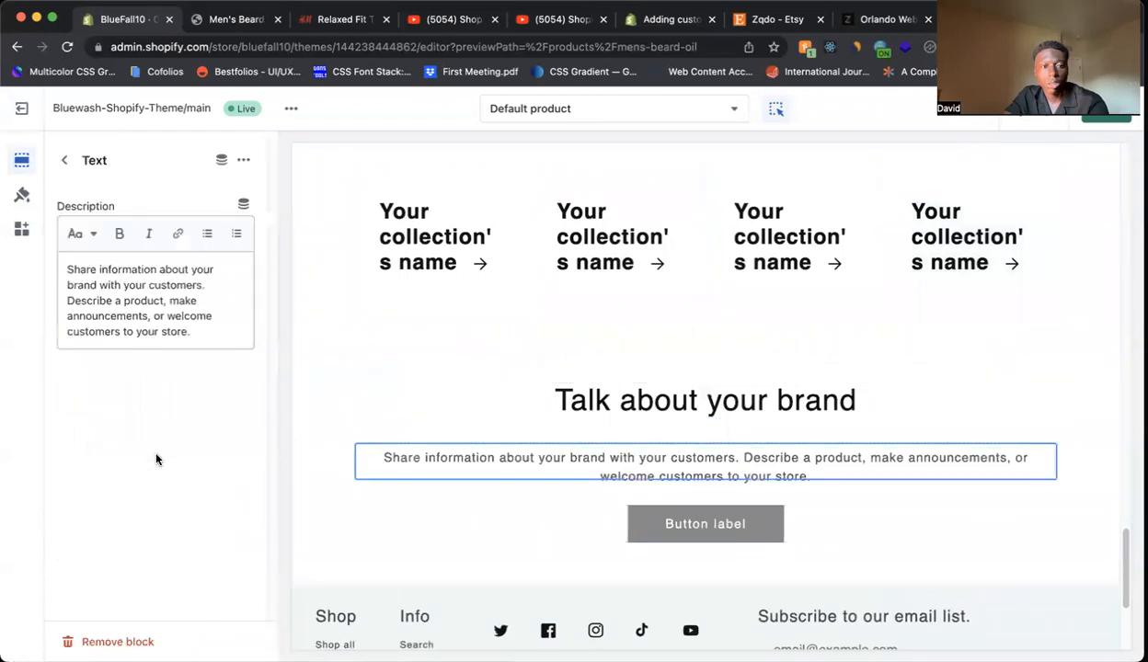
left_click_drag(184, 335, 15, 269)
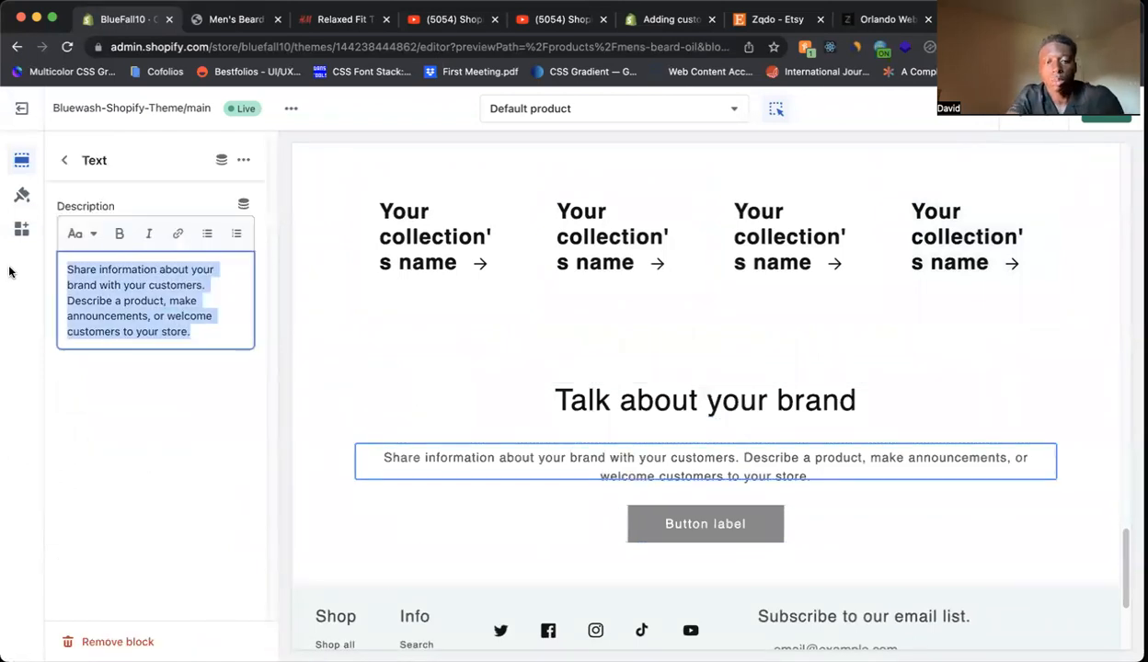
type("Trendi")
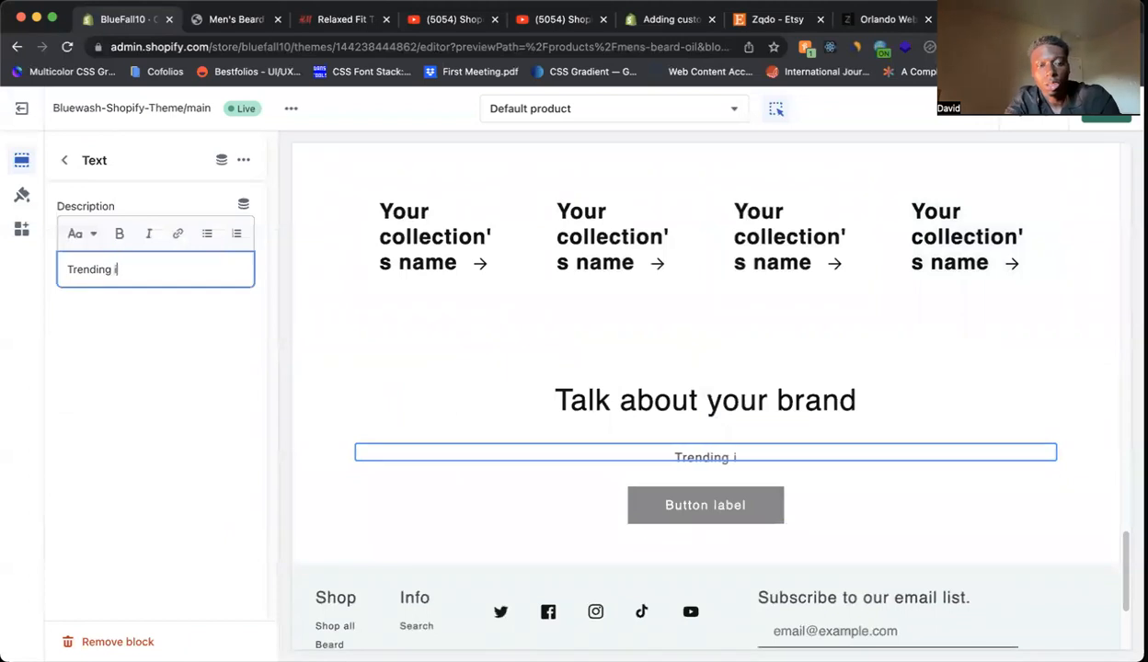
type("ng right now")
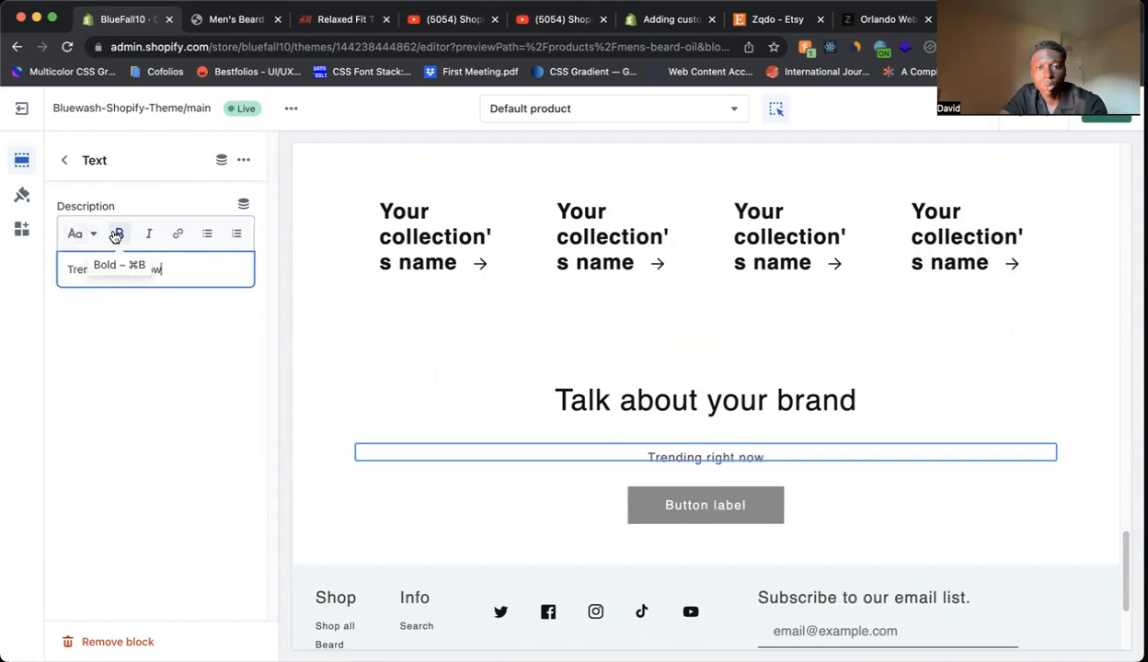
left_click_drag(179, 259, 39, 244)
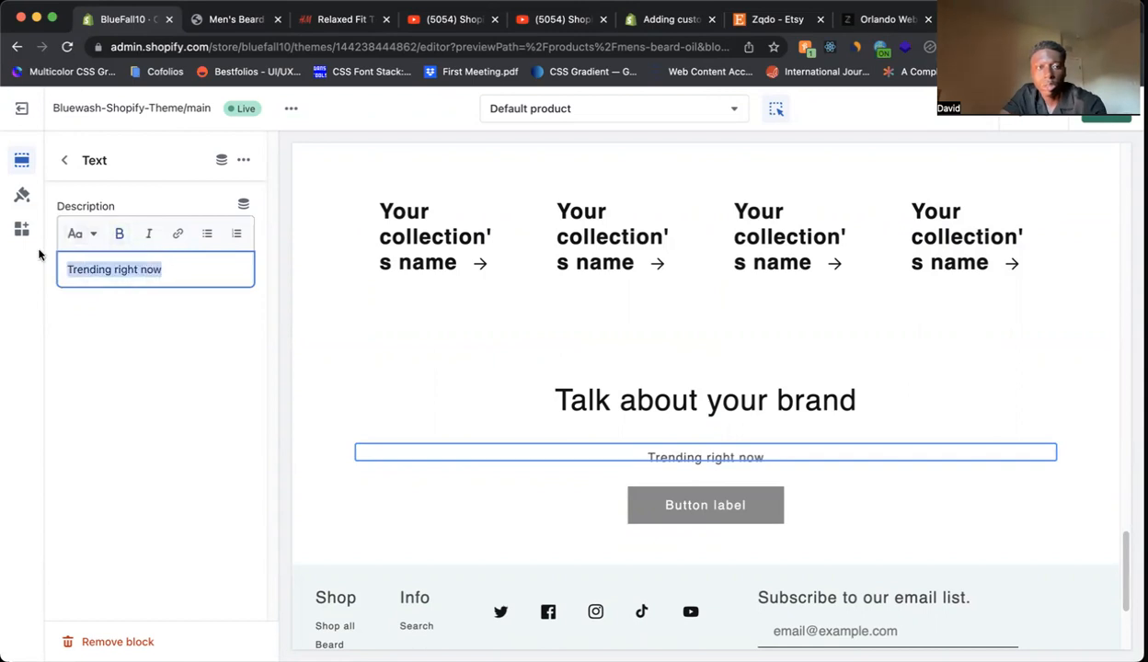
left_click(120, 234)
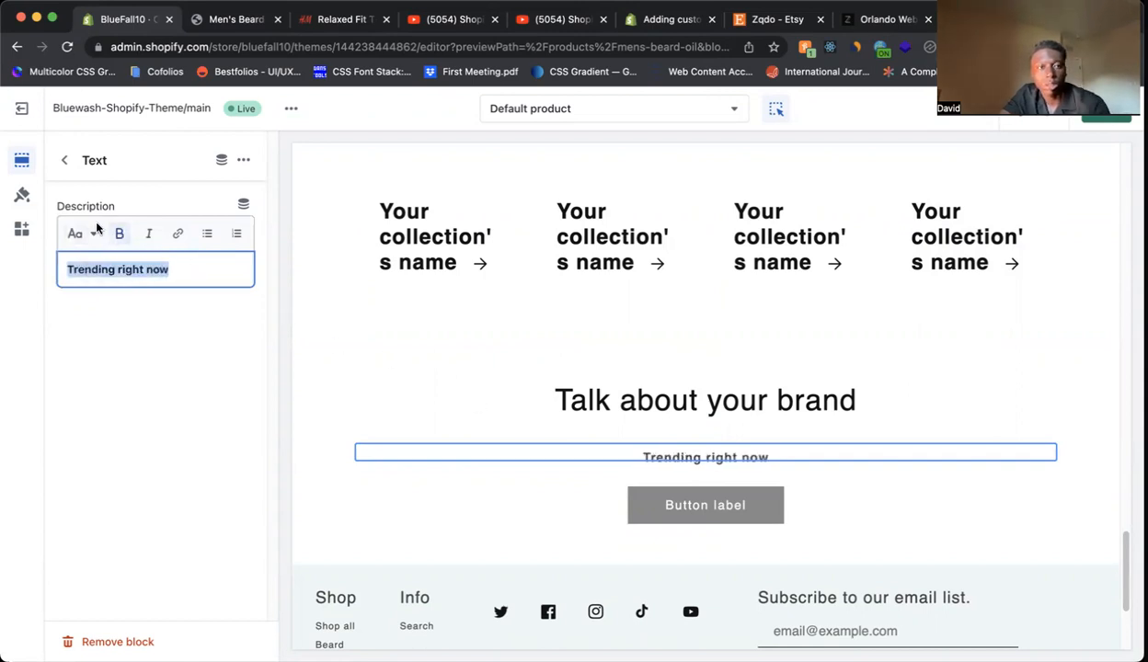
left_click(66, 164)
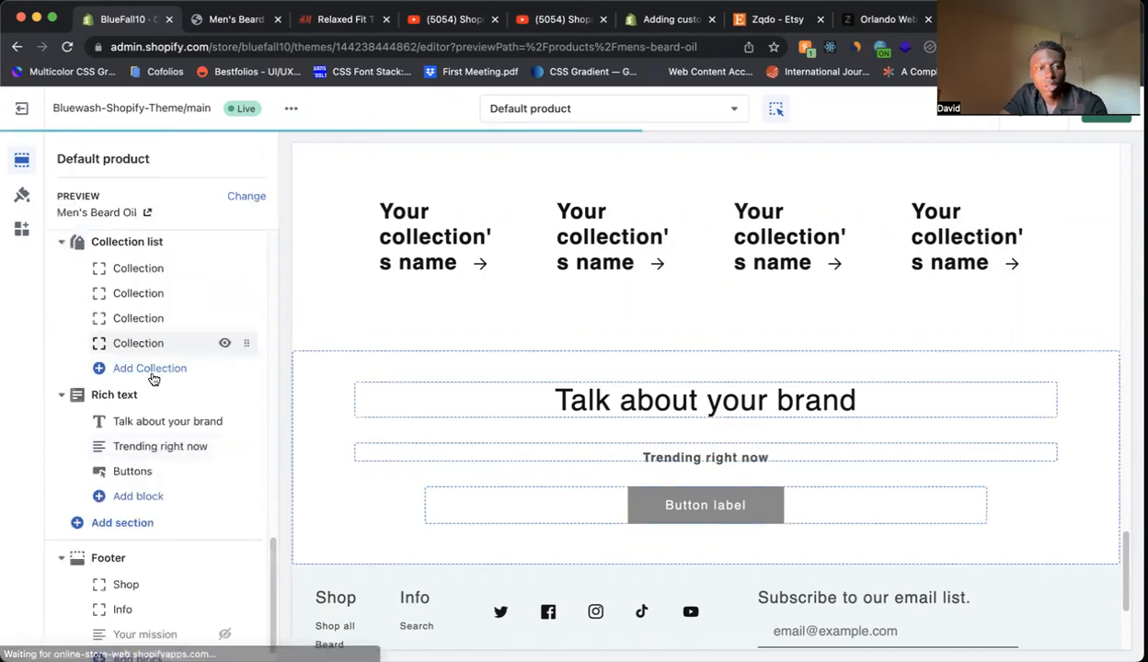
Hide the "Talk about your brand" heading block and check H&M's Trending right now block for reference
left_click(223, 422)
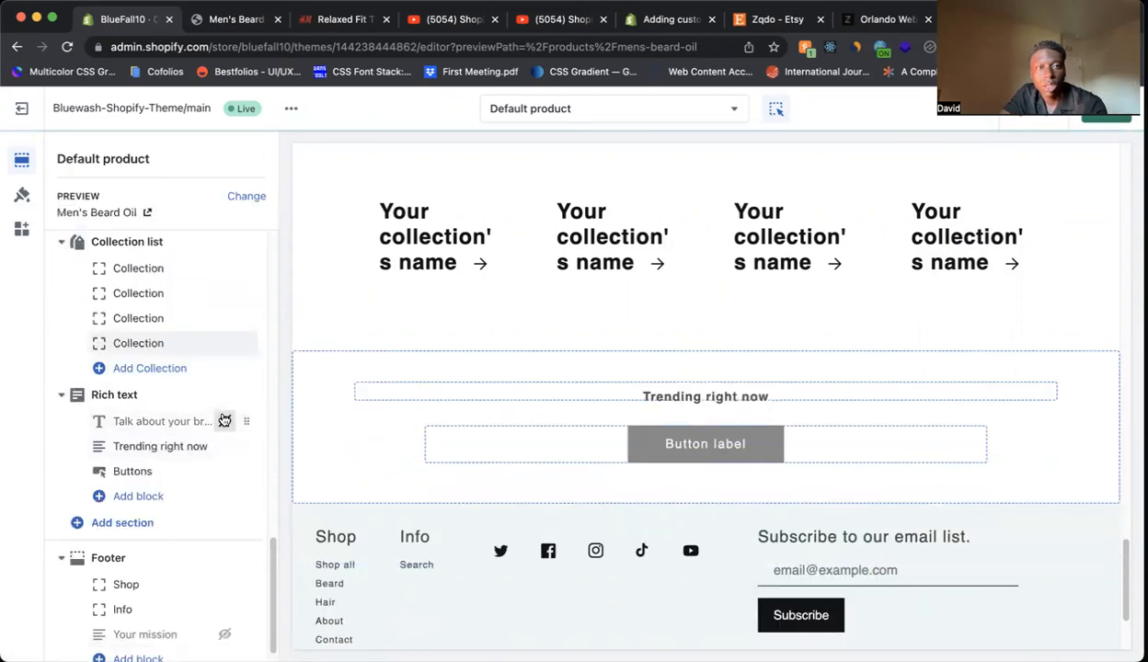
left_click(341, 26)
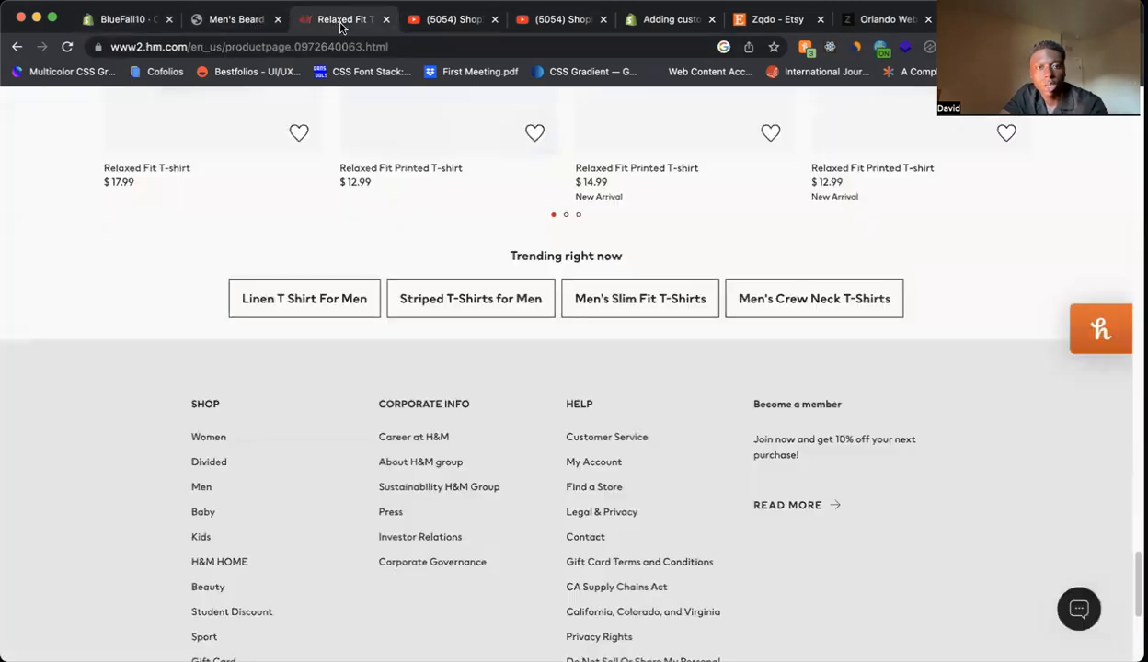
left_click(118, 28)
Add a second button to the Rich text section's Buttons block by copying the first button's label, "Button label"
left_click(147, 472)
left_click(139, 425)
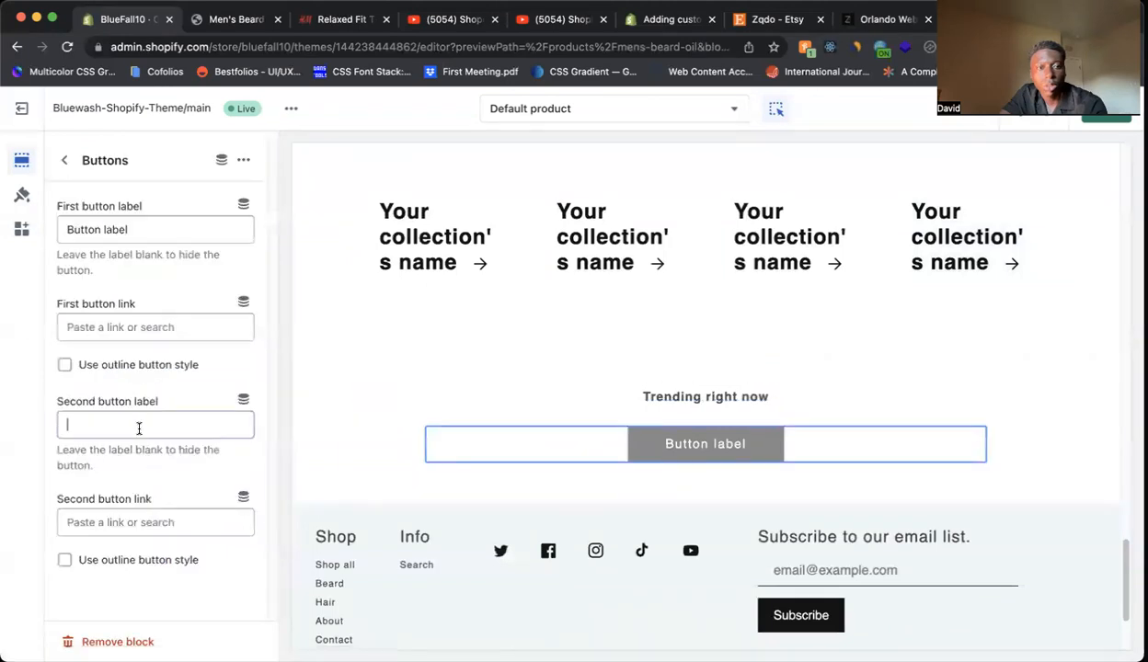
left_click_drag(141, 229, 53, 230)
key("ctrl+c")
left_click(110, 420)
key("ctrl+v")
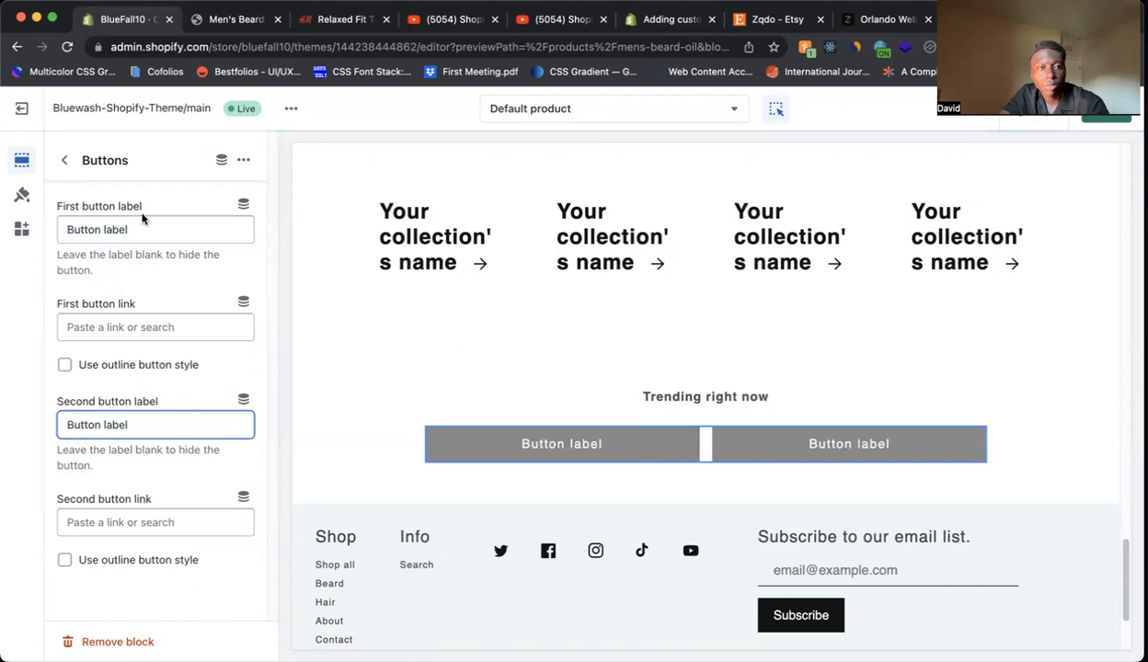
Set the first button label to "Linen T Shirt For Men", copied from H&M's Trending right now links
left_click(337, 19)
triple_click(318, 299)
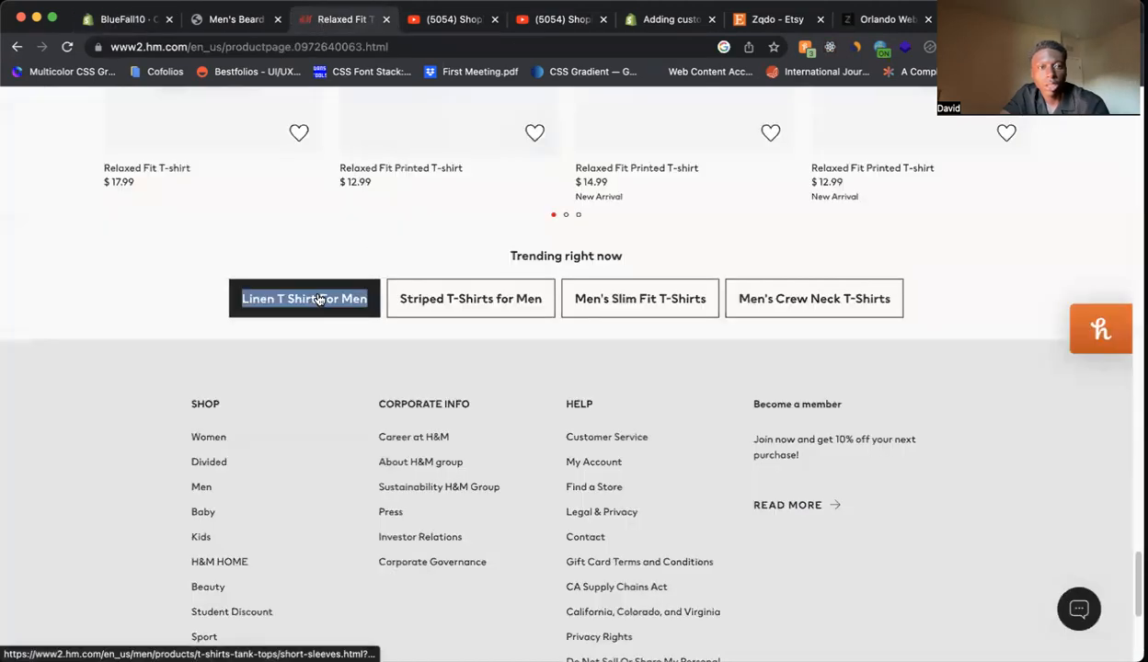
right_click(318, 299)
left_click(359, 405)
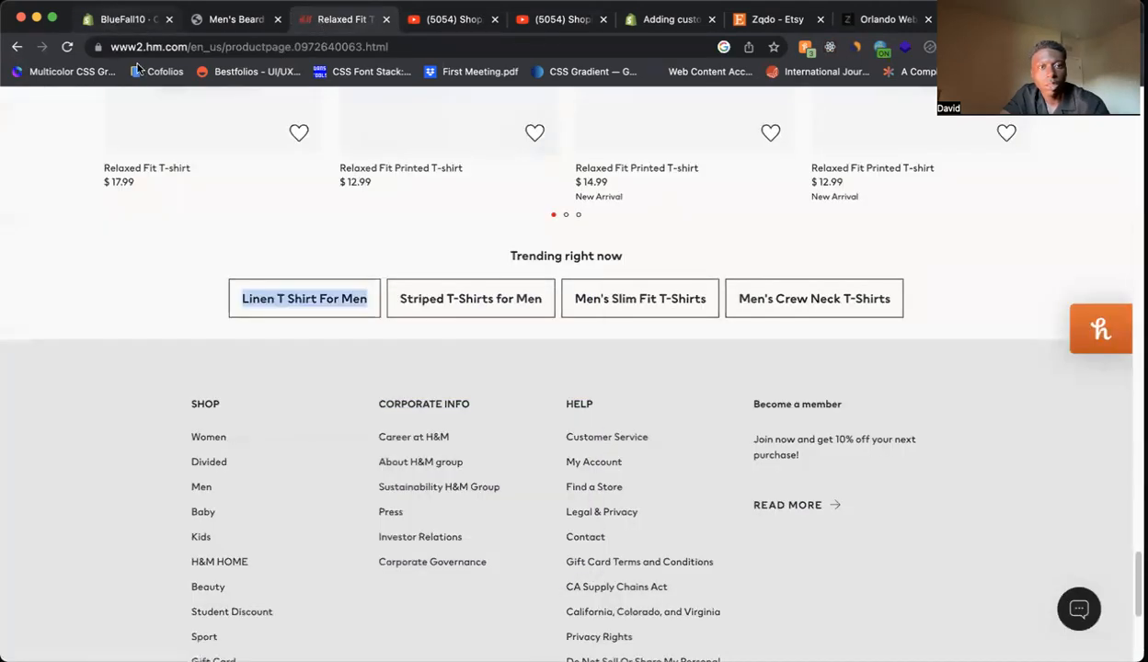
left_click(125, 19)
left_click(129, 229)
key("ctrl+a")
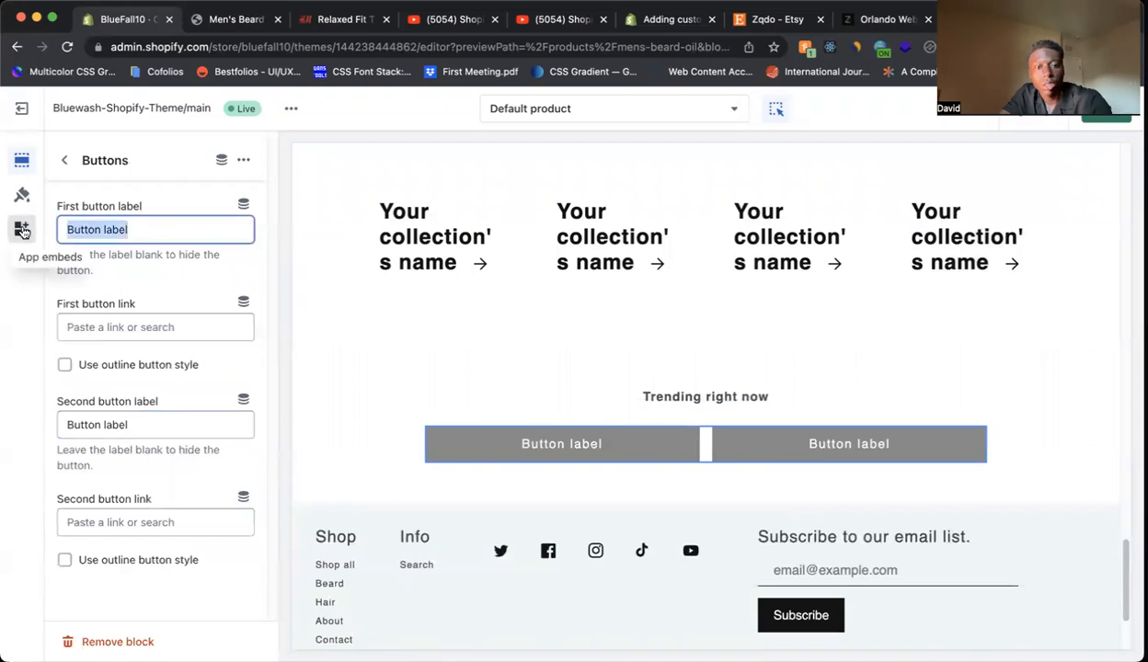
key("super+v")
Set the second button label to "Striped T-Shirts for Men", copied from H&M's page, and return to the section list
left_click(232, 20)
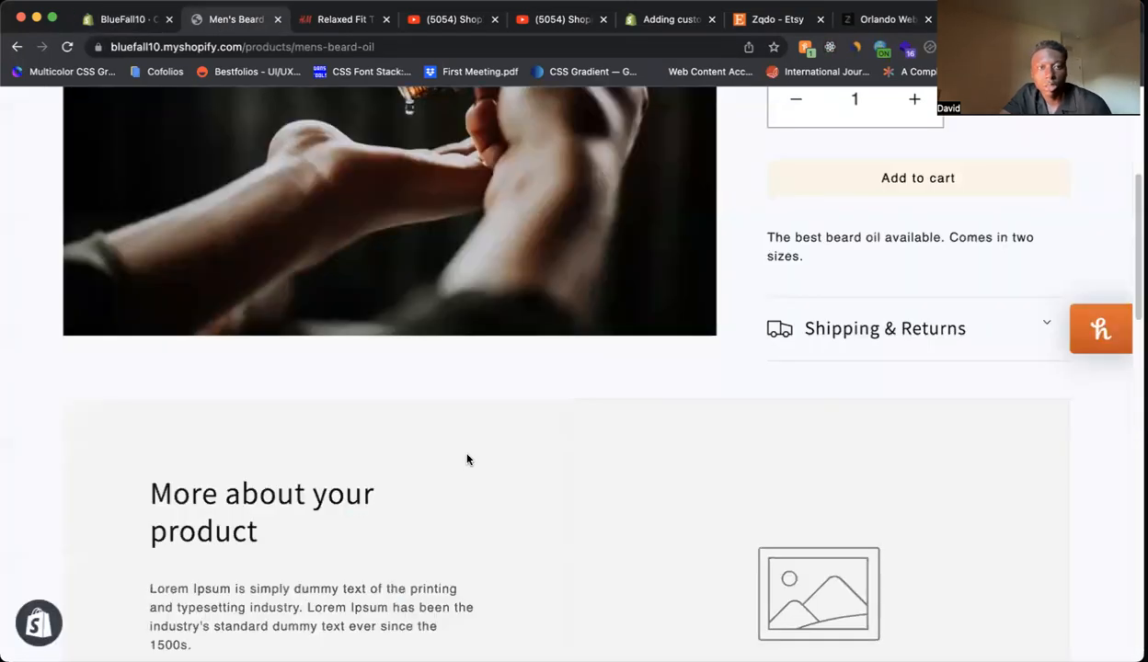
left_click(340, 19)
triple_click(469, 304)
right_click(469, 302)
left_click(497, 417)
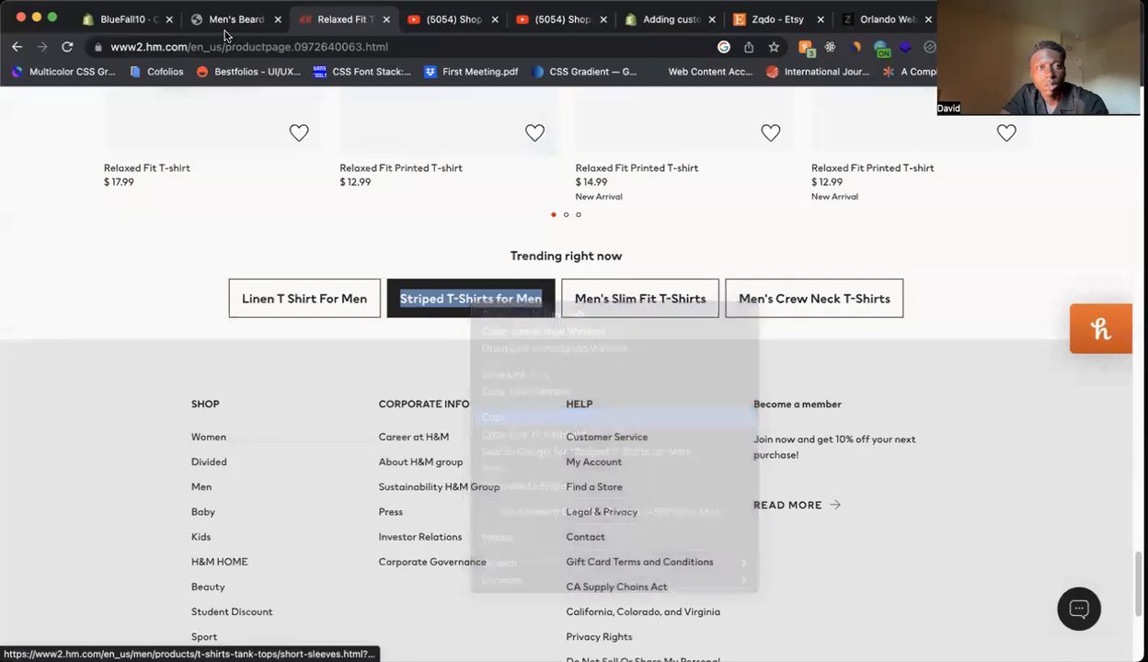
left_click(124, 19)
triple_click(167, 414)
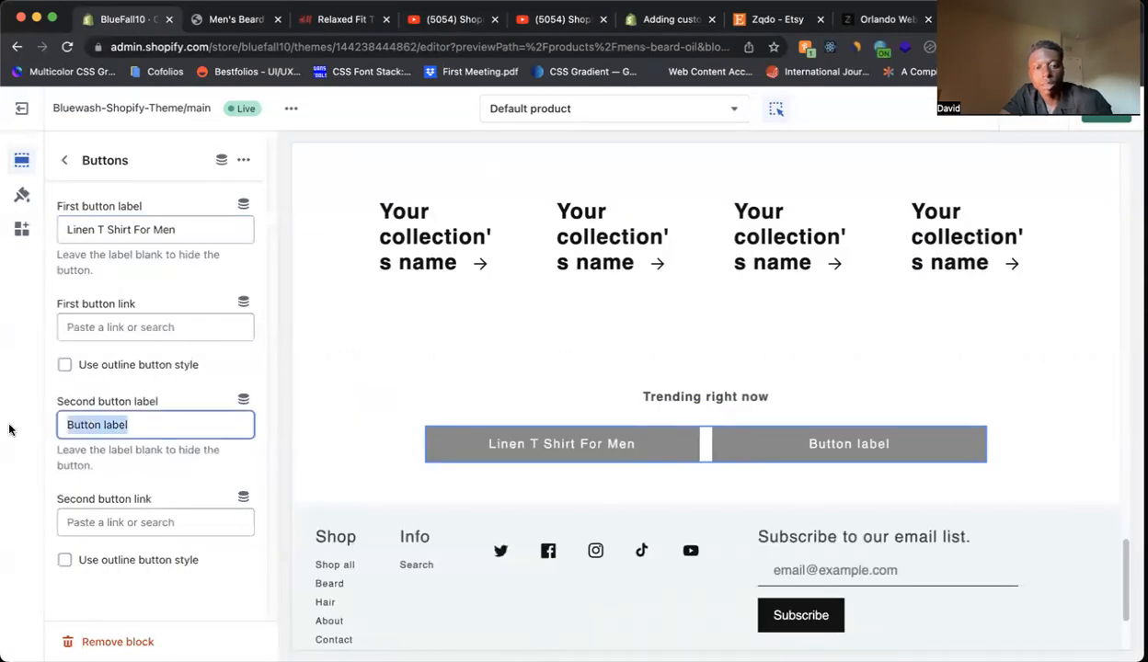
key("super+v")
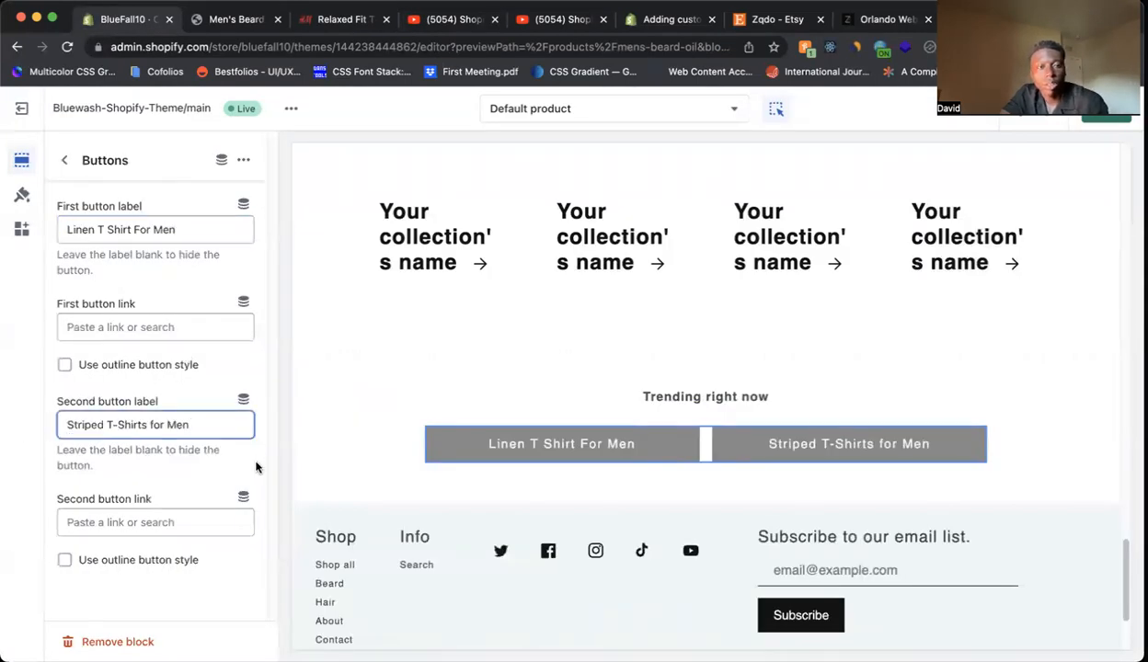
left_click(65, 160)
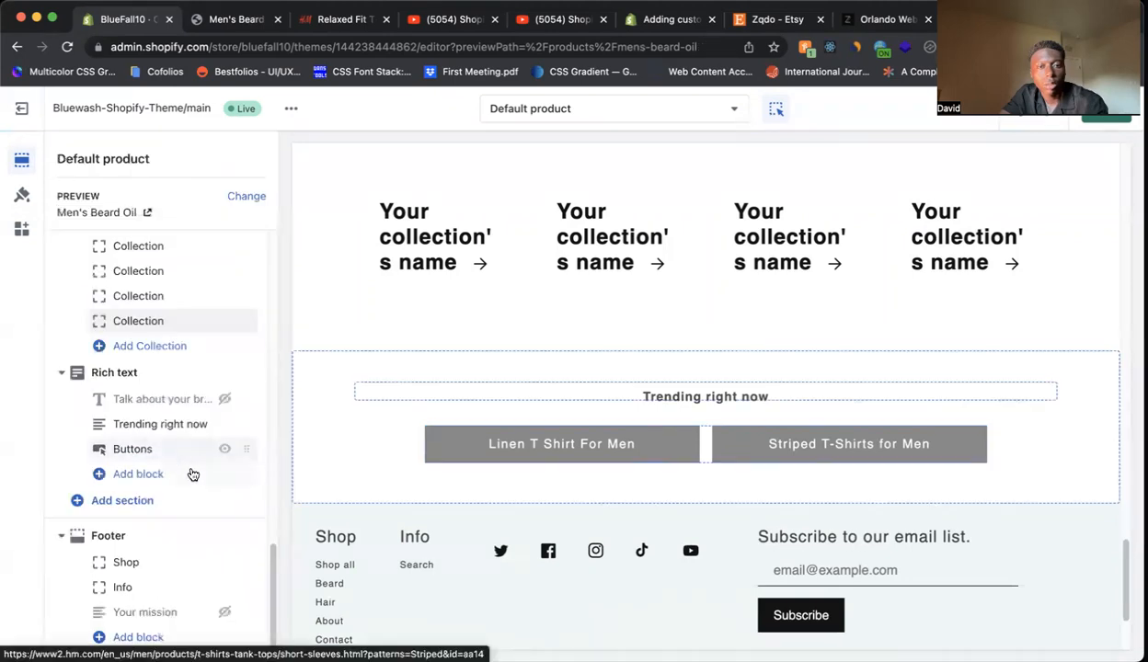
Add another Buttons block to the Rich text section and label its first button "Men's Slim Fit T-Shirts", copied from H&M's page
left_click(138, 475)
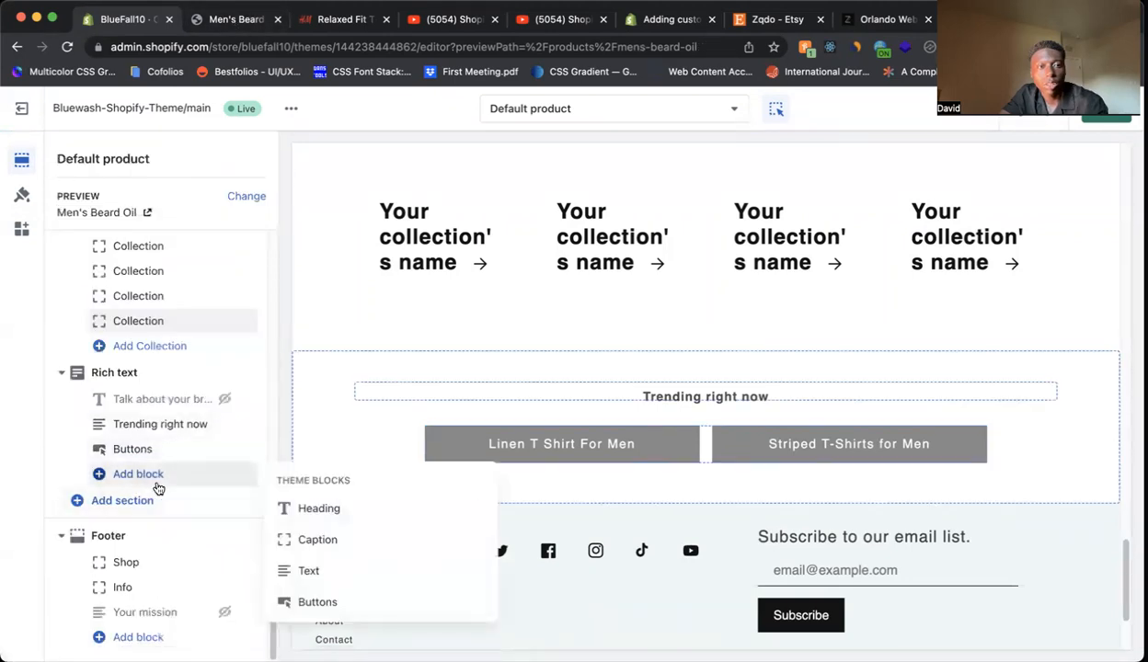
left_click(318, 602)
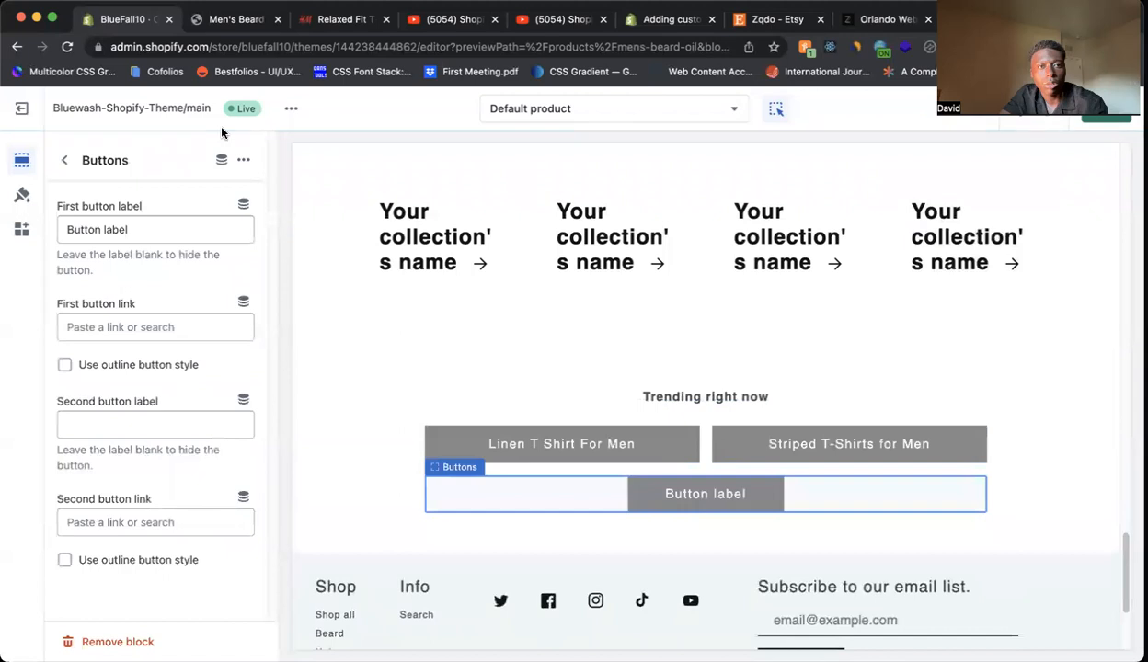
left_click(322, 20)
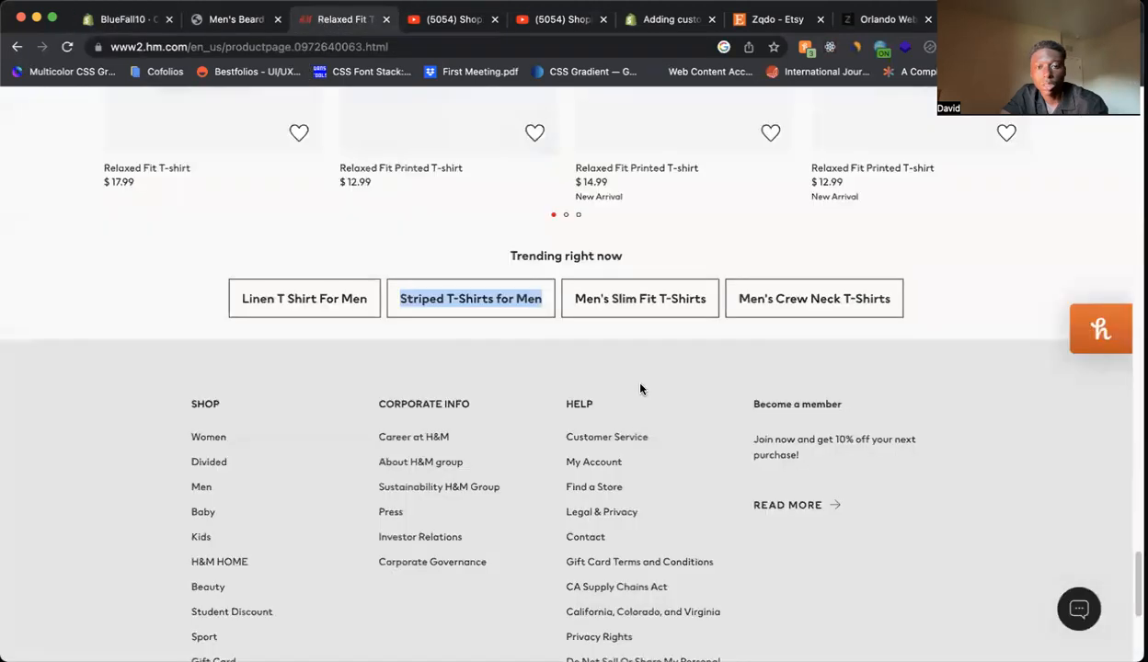
left_click_drag(576, 299, 706, 299)
right_click(644, 300)
left_click(662, 475)
left_click(146, 22)
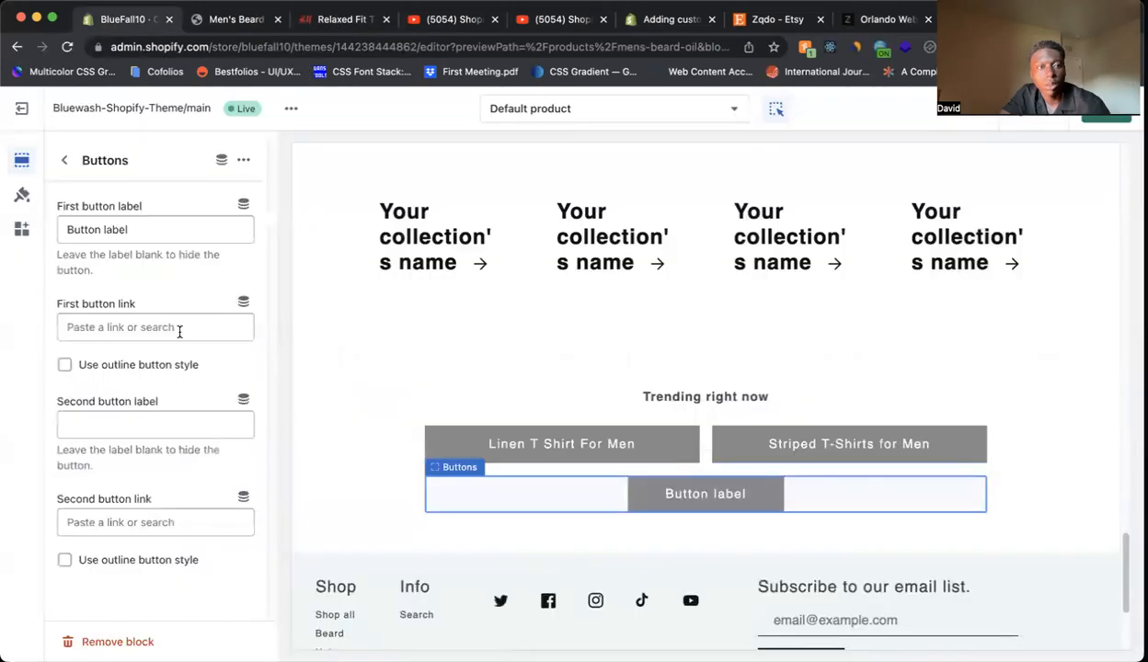
triple_click(138, 229)
key("super+v")
Set the new block's second button label to "Men's Crew Neck T-Shirts", copied from H&M's page, and return to the section list
left_click(333, 19)
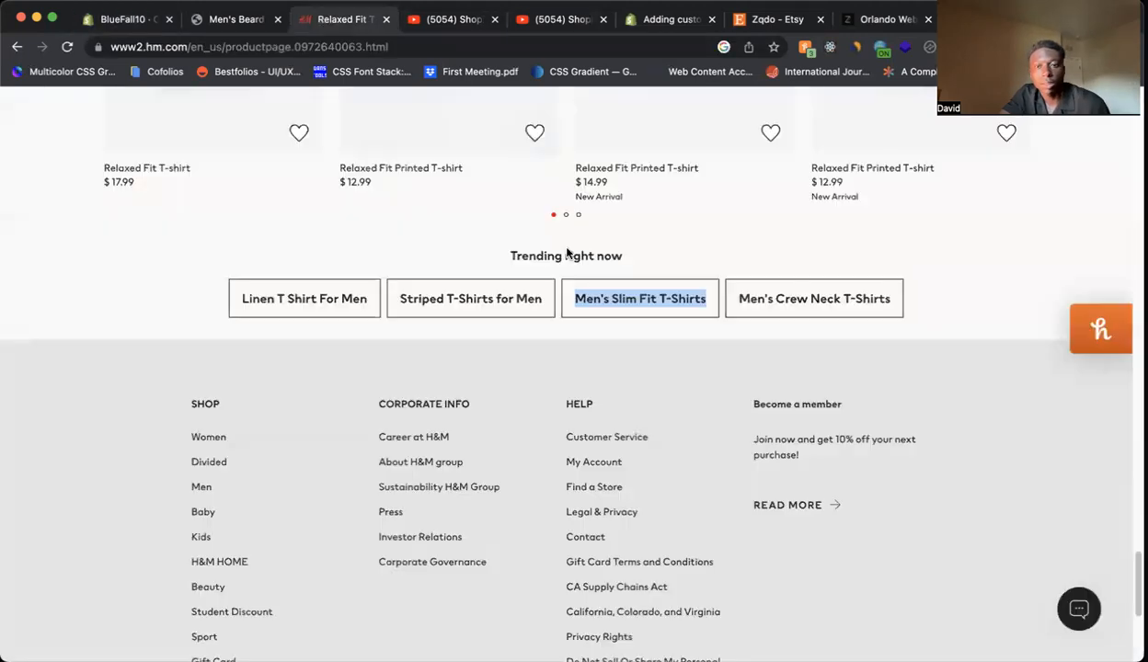
right_click(777, 286)
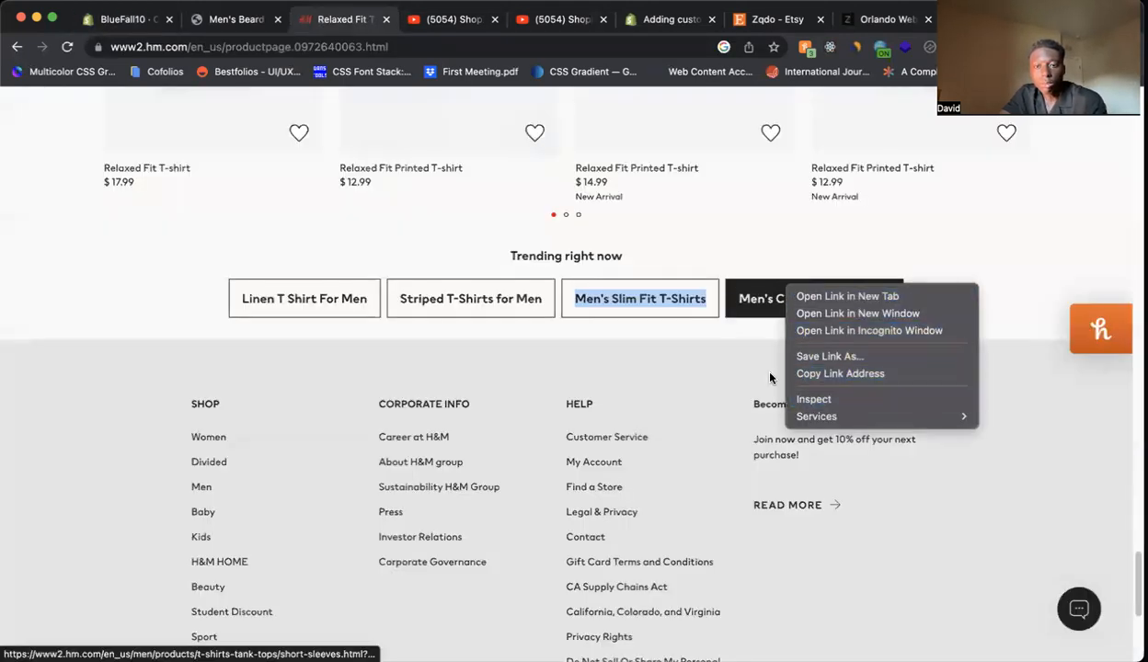
left_click(1085, 259)
right_click(826, 299)
left_click(861, 410)
left_click(129, 18)
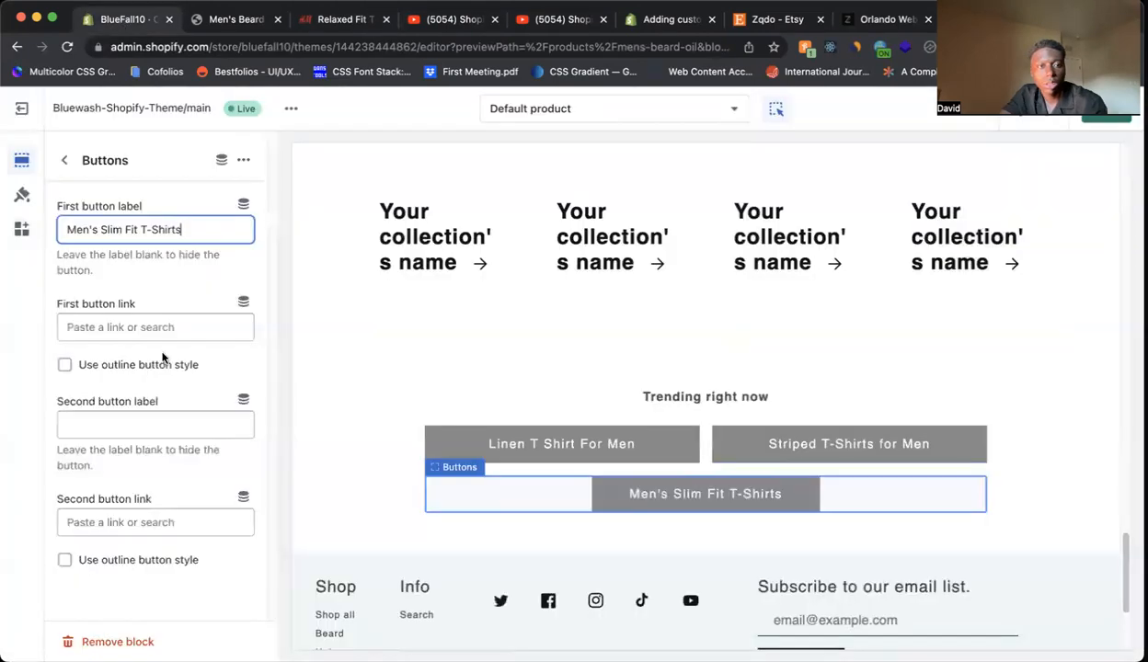
left_click(173, 424)
key("super+v")
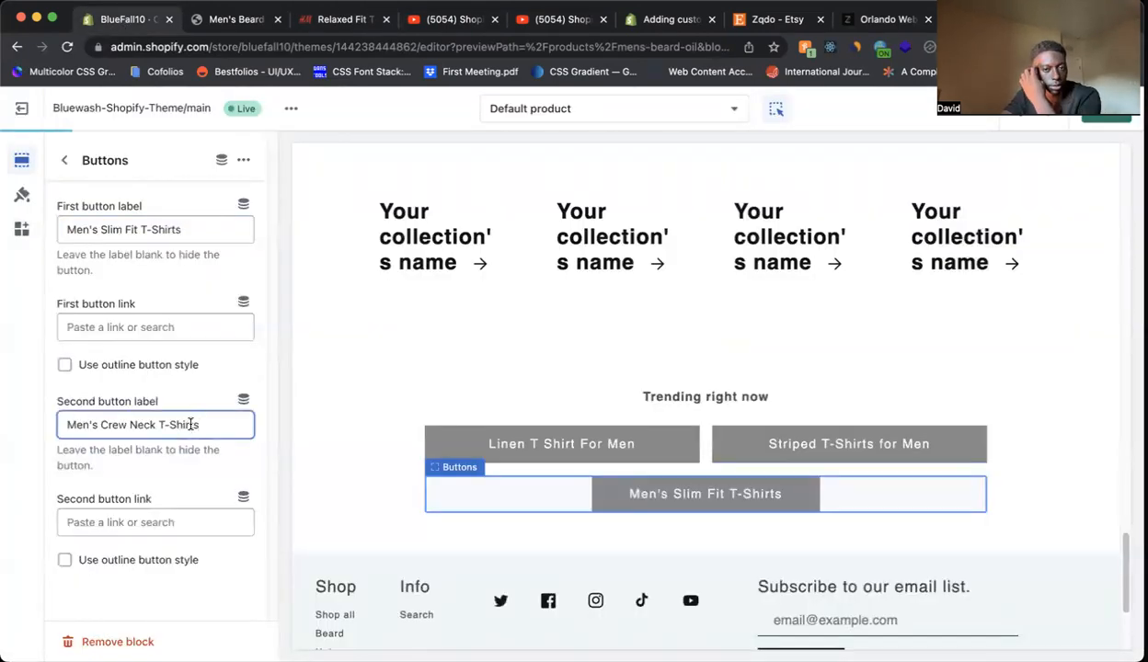
left_click(65, 160)
Compare the product preview's trending buttons, image rows and text columns with the layout of H&M's product page
left_click(341, 20)
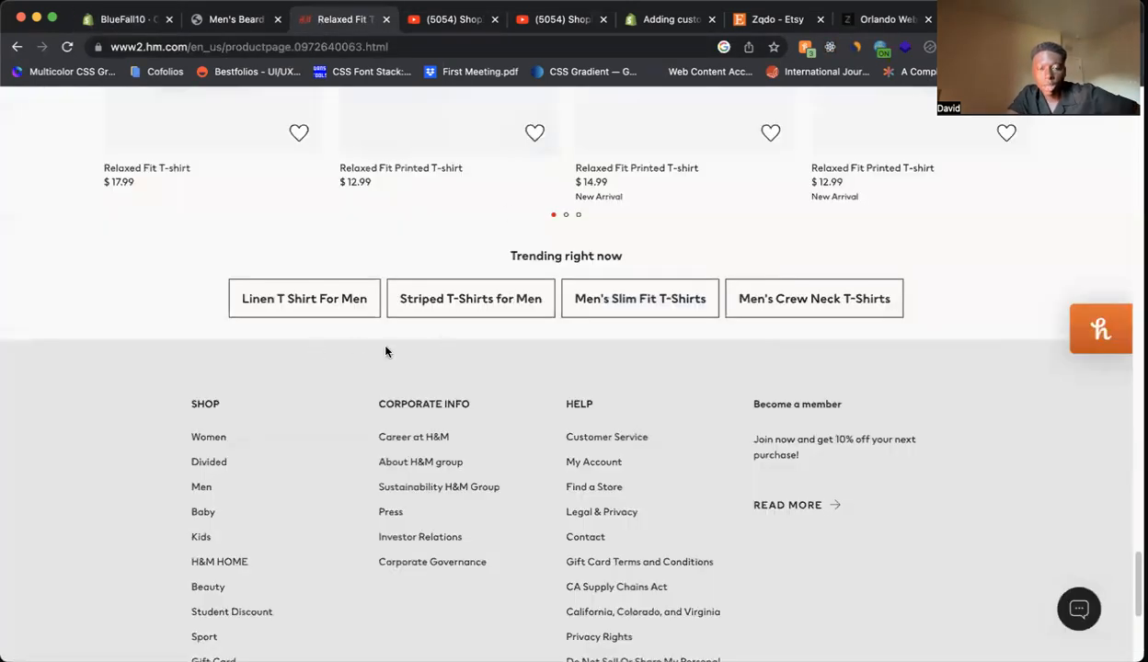
left_click(134, 20)
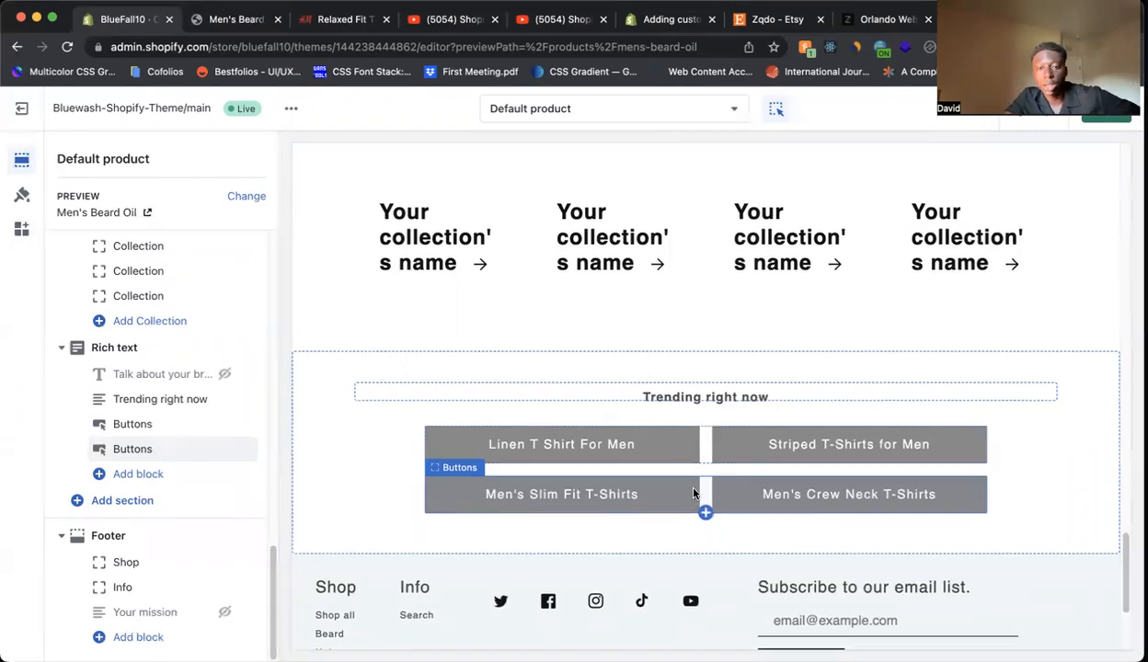
scroll(655, 428, "up", 15)
scroll(655, 427, "up", 5)
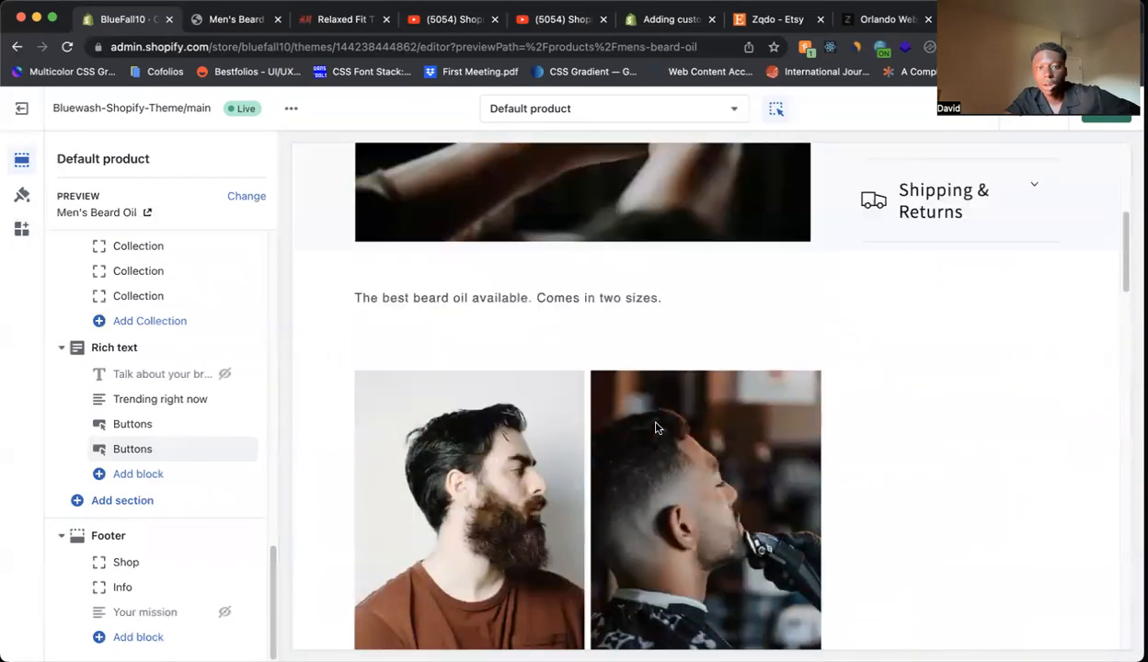
scroll(655, 426, "down", 12)
scroll(655, 425, "up", 5)
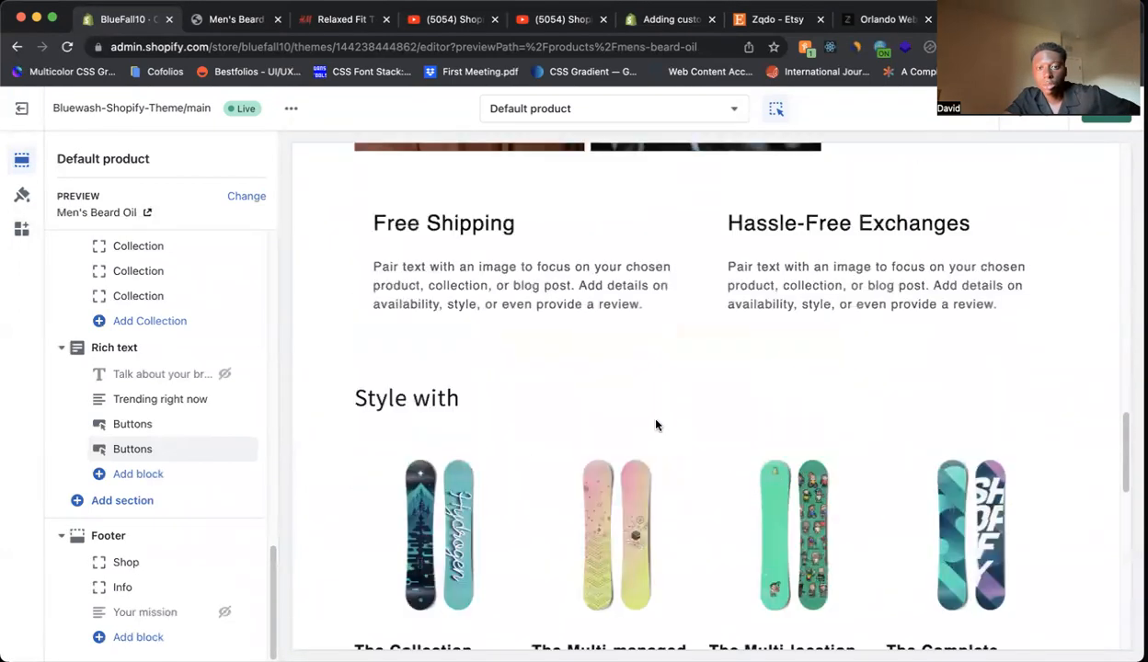
left_click(339, 18)
scroll(586, 429, "up", 15)
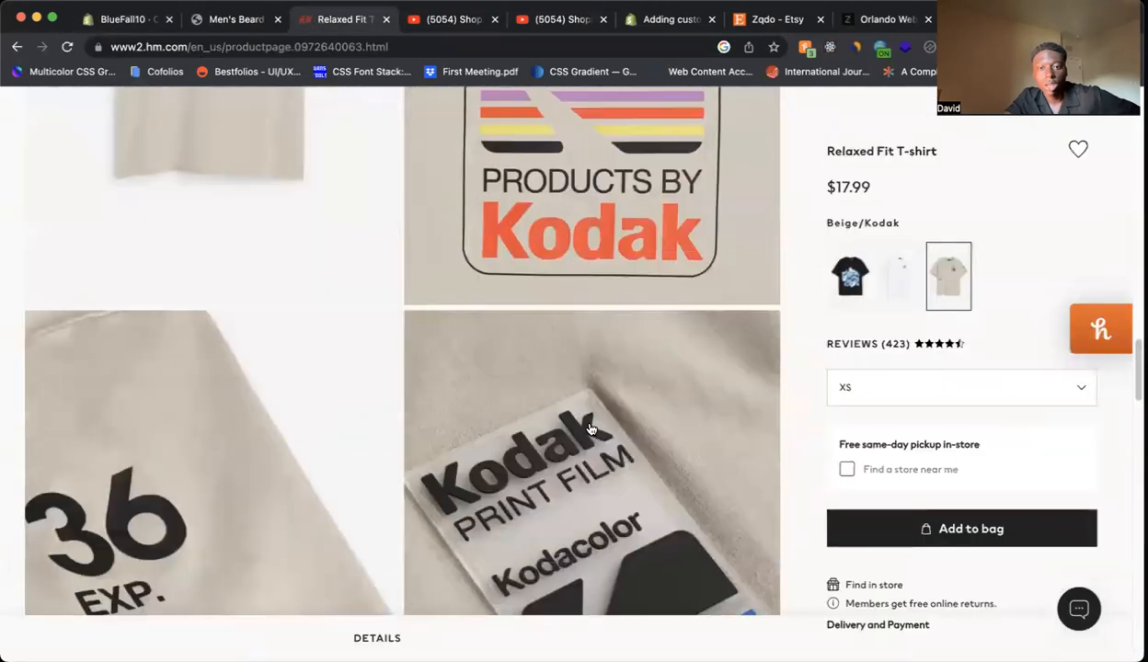
scroll(589, 428, "down", 5)
left_click(115, 19)
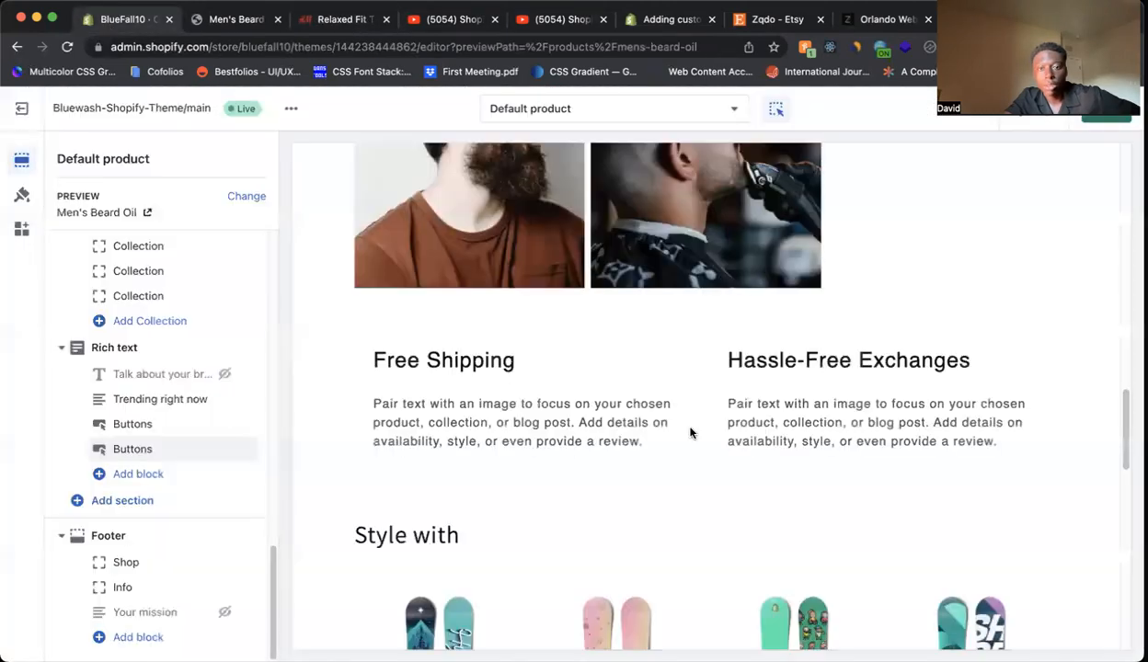
Hide the Multicolumn section containing Free Shipping and Hassle-Free Exchanges, and review the product page from the beginning
left_click(597, 423)
left_click(64, 160)
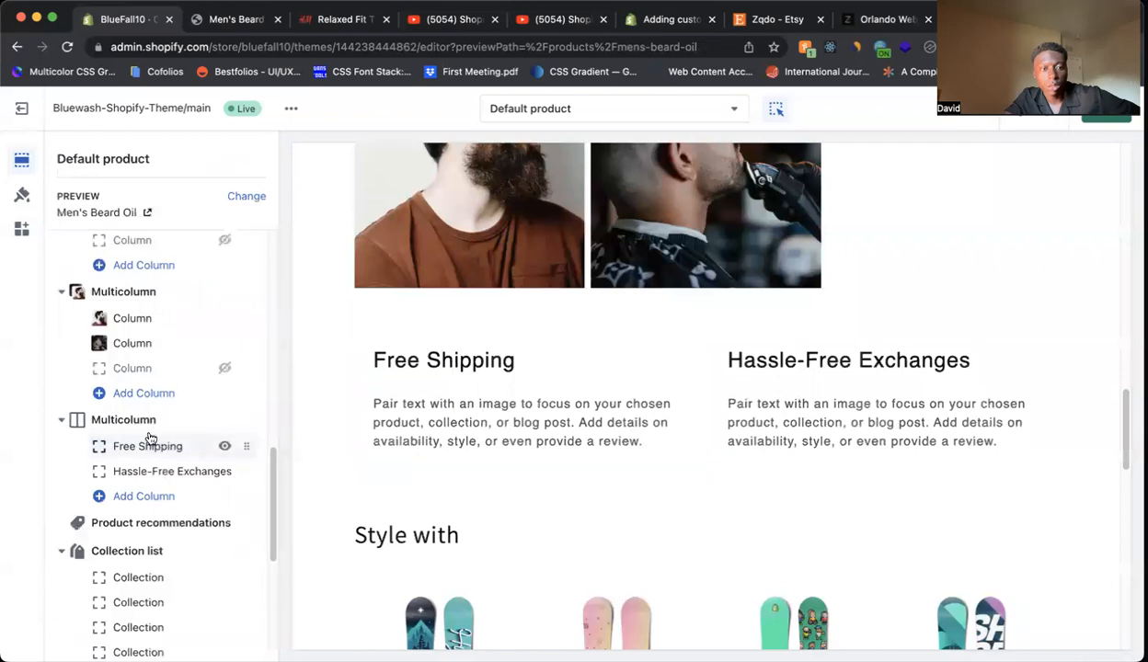
left_click(223, 420)
scroll(462, 389, "up", 10)
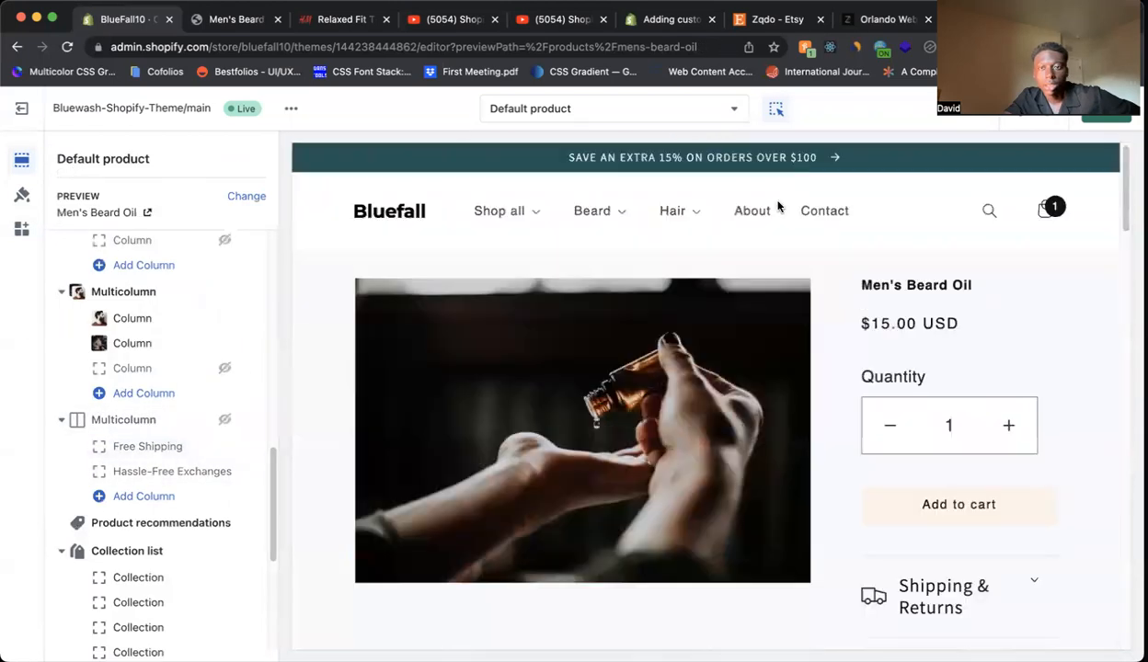
Save the theme changes and check the refreshed live Men's Beard Oil product page
left_click(1113, 123)
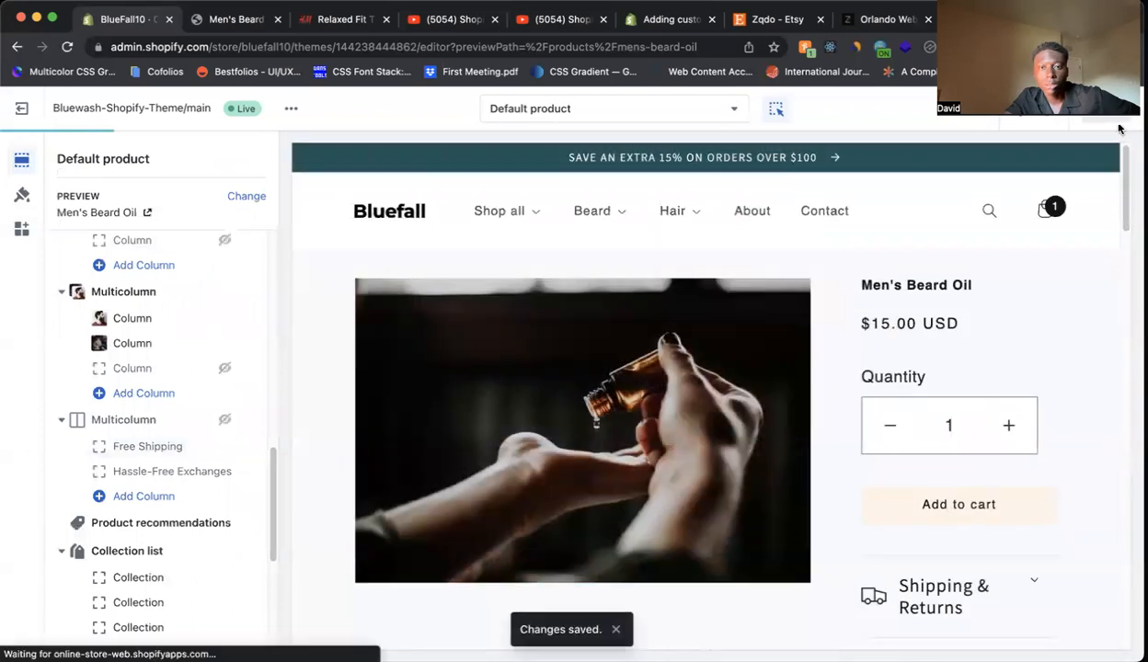
left_click(268, 31)
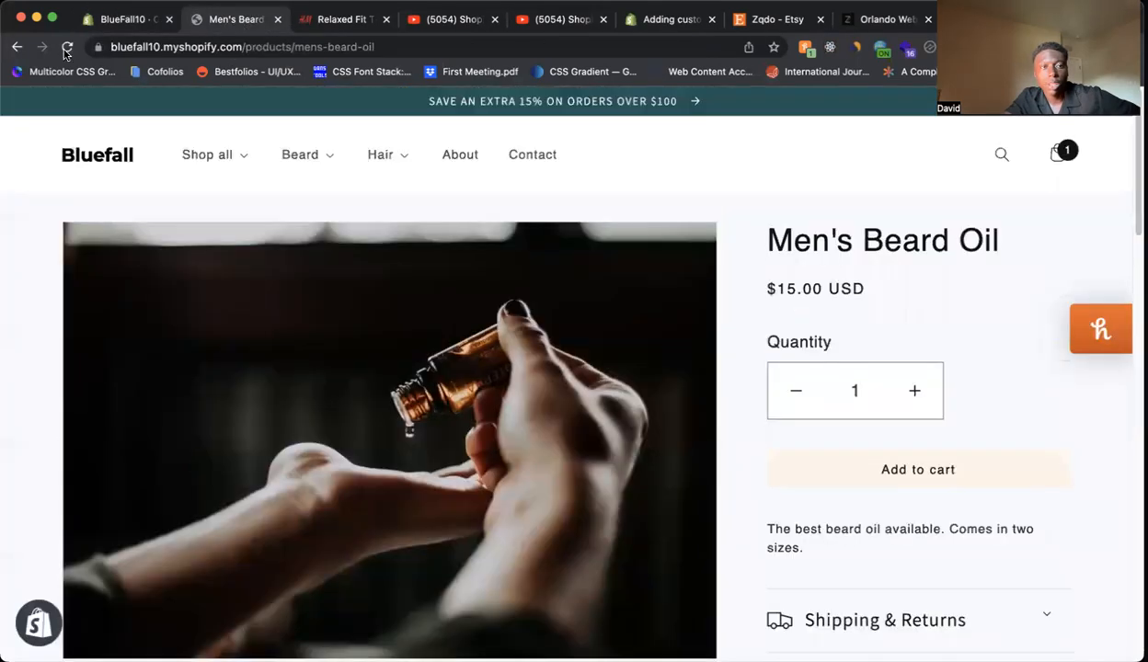
scroll(469, 259, "down", 5)
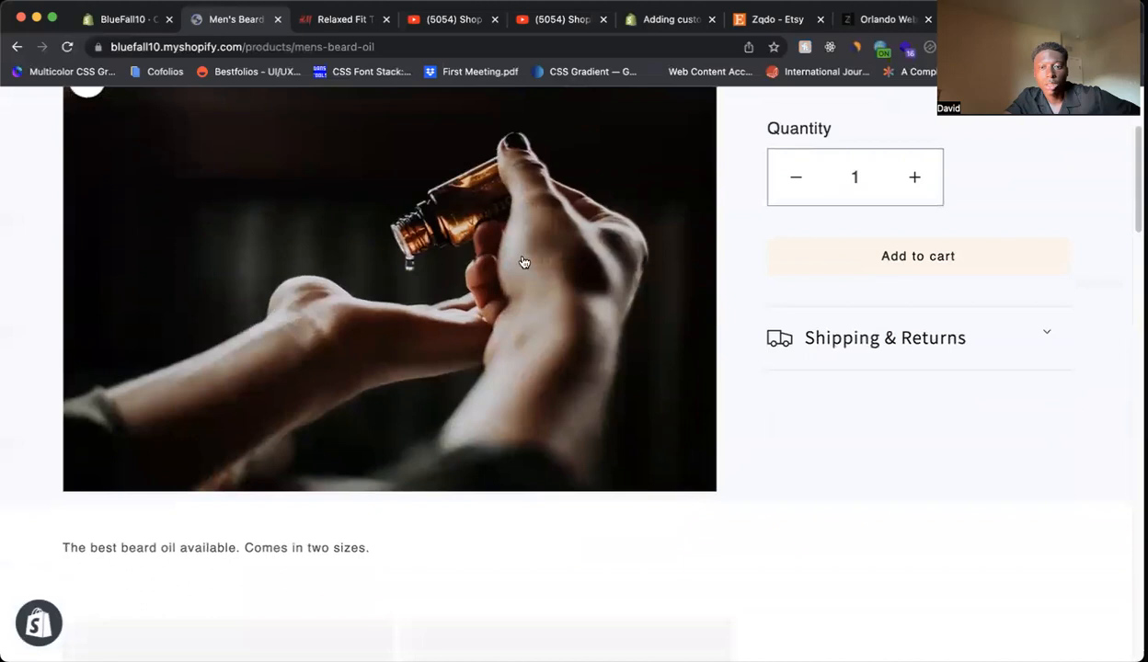
scroll(593, 274, "down", 2)
scroll(556, 271, "up", 5)
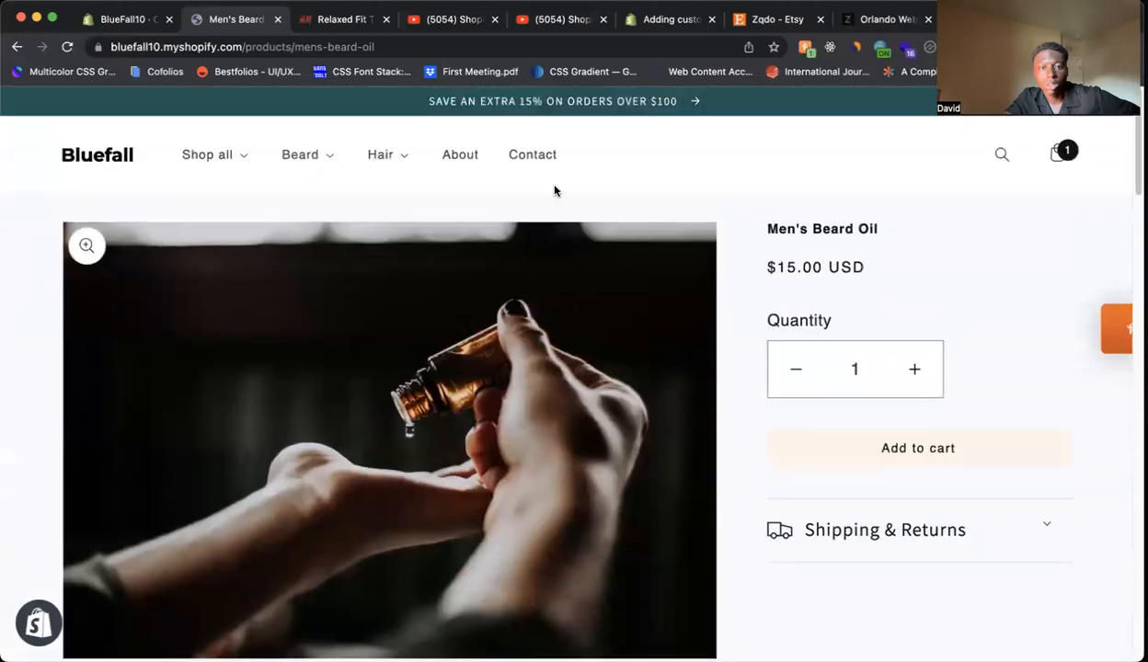
Review H&M's Relaxed Fit T-shirt page from its header through the description and image rows to the footer
left_click(340, 18)
scroll(482, 238, "up", 10)
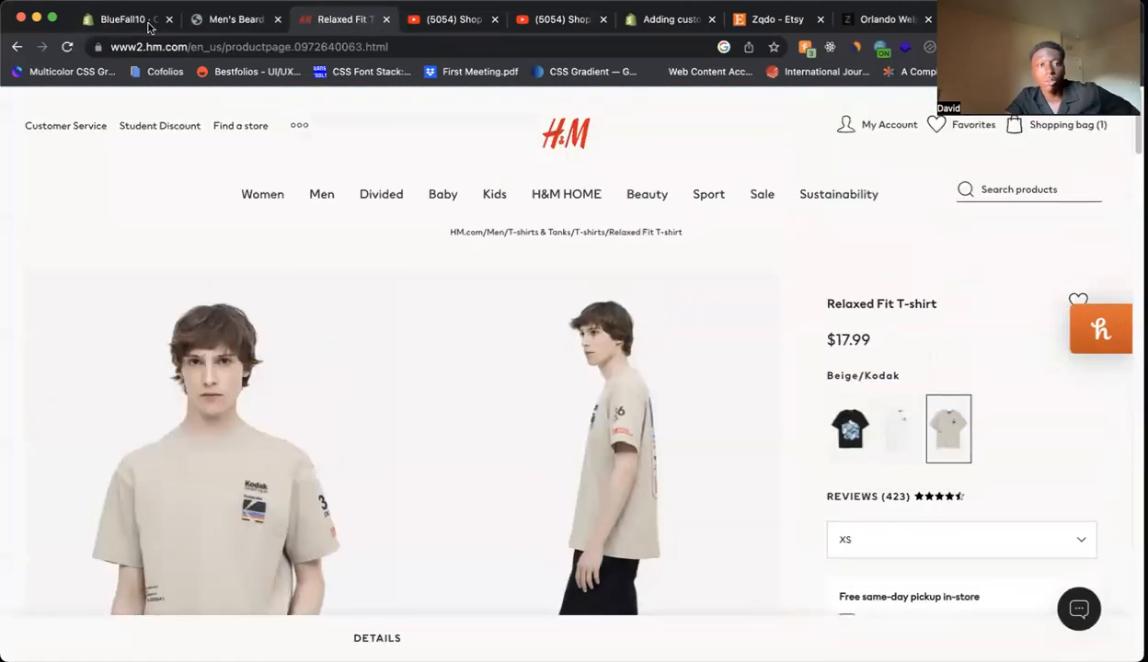
scroll(984, 572, "down", 1)
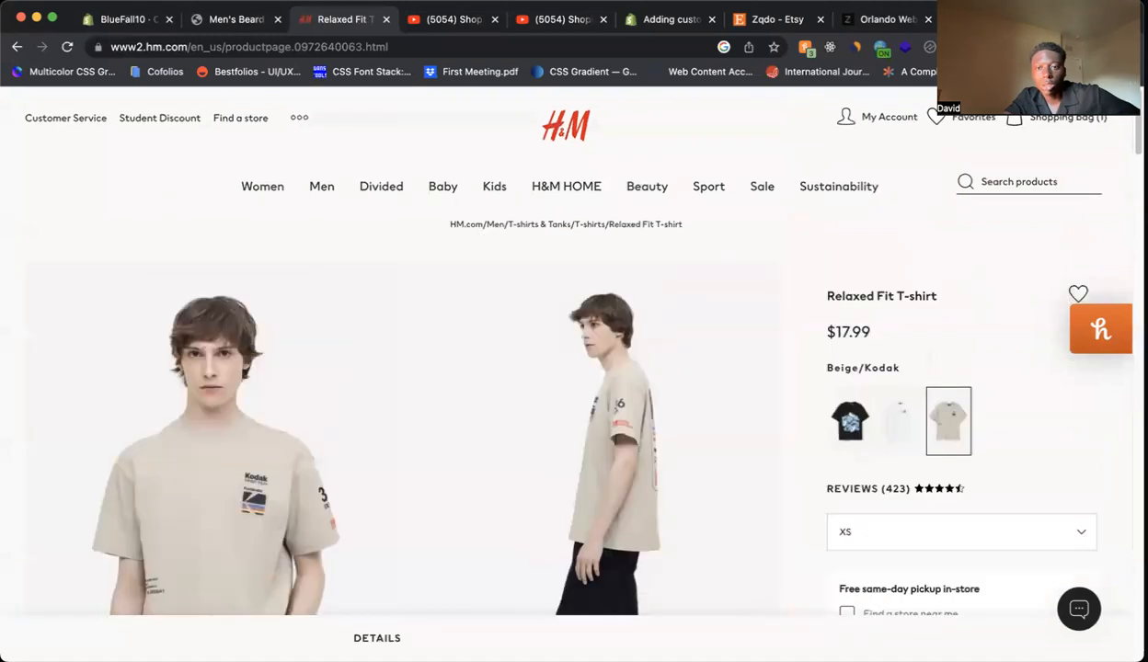
scroll(801, 447, "down", 10)
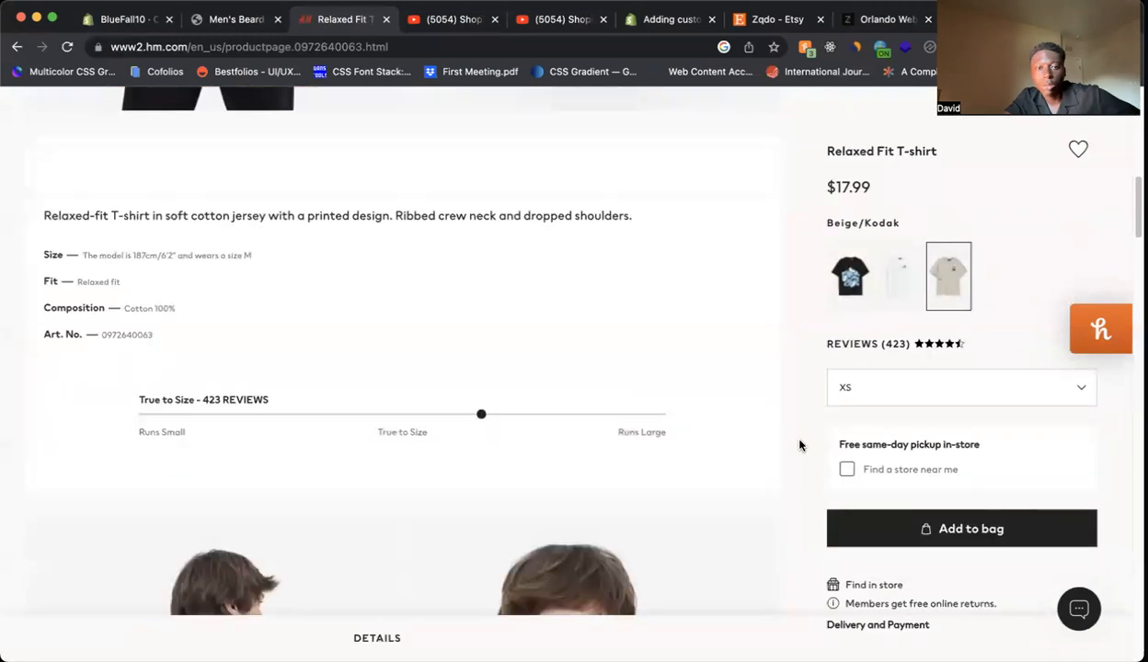
scroll(800, 445, "down", 15)
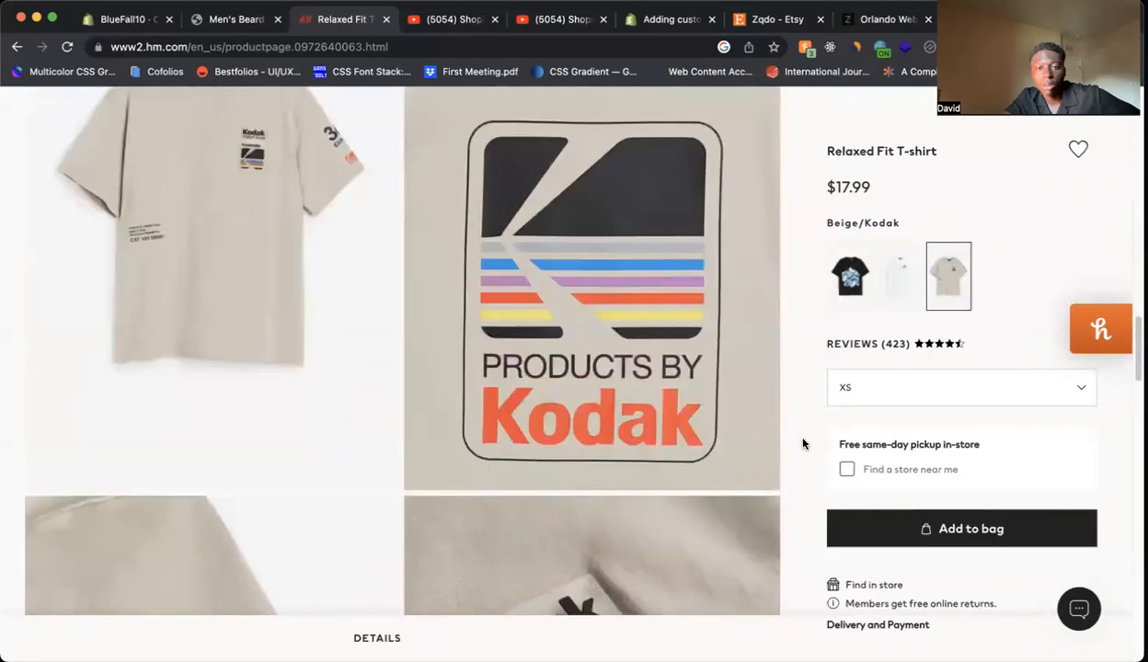
scroll(802, 444, "down", 20)
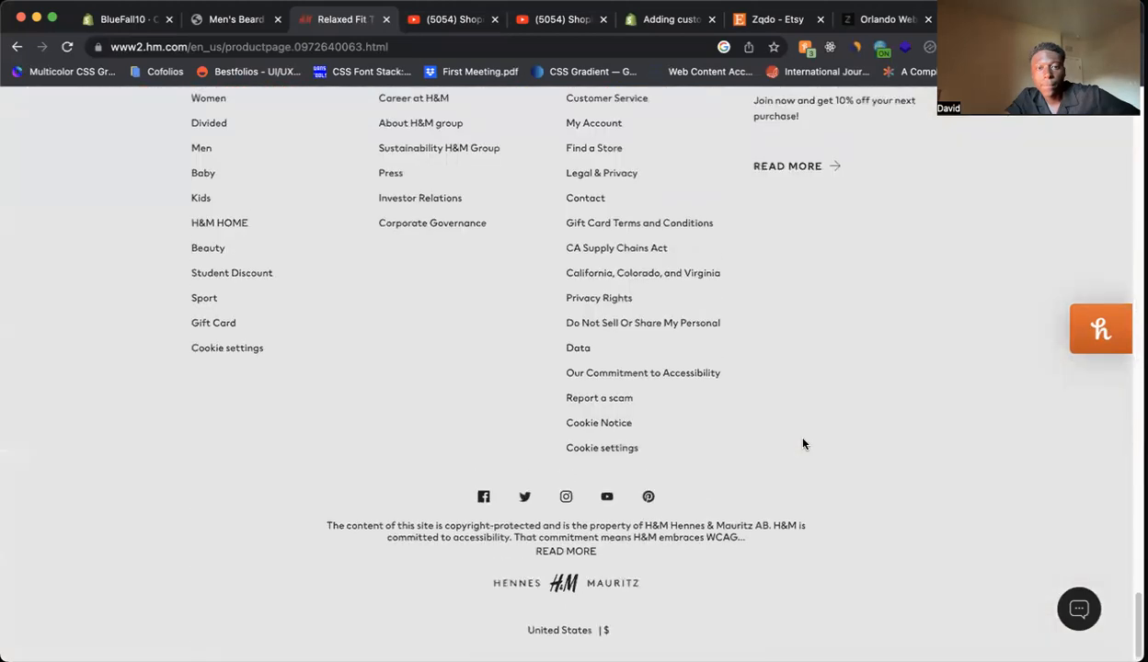
scroll(802, 444, "up", 20)
scroll(804, 440, "up", 10)
Reload the live Men's Beard Oil page and review its image rows, recommendations, collection list and Trending right now buttons
left_click(231, 26)
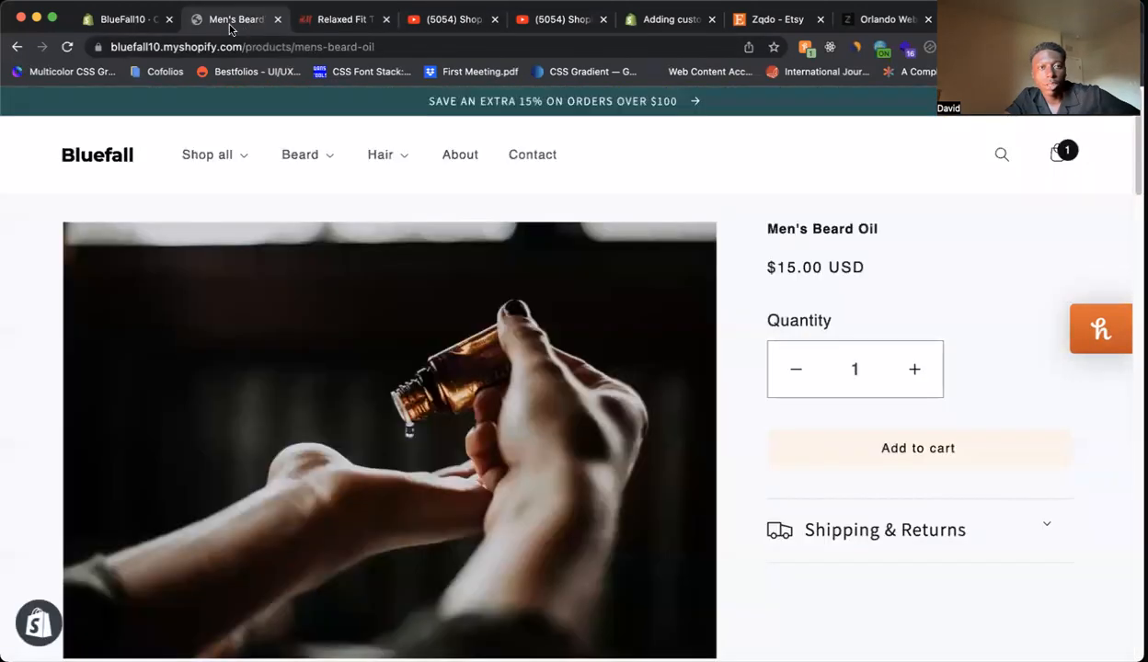
left_click(68, 46)
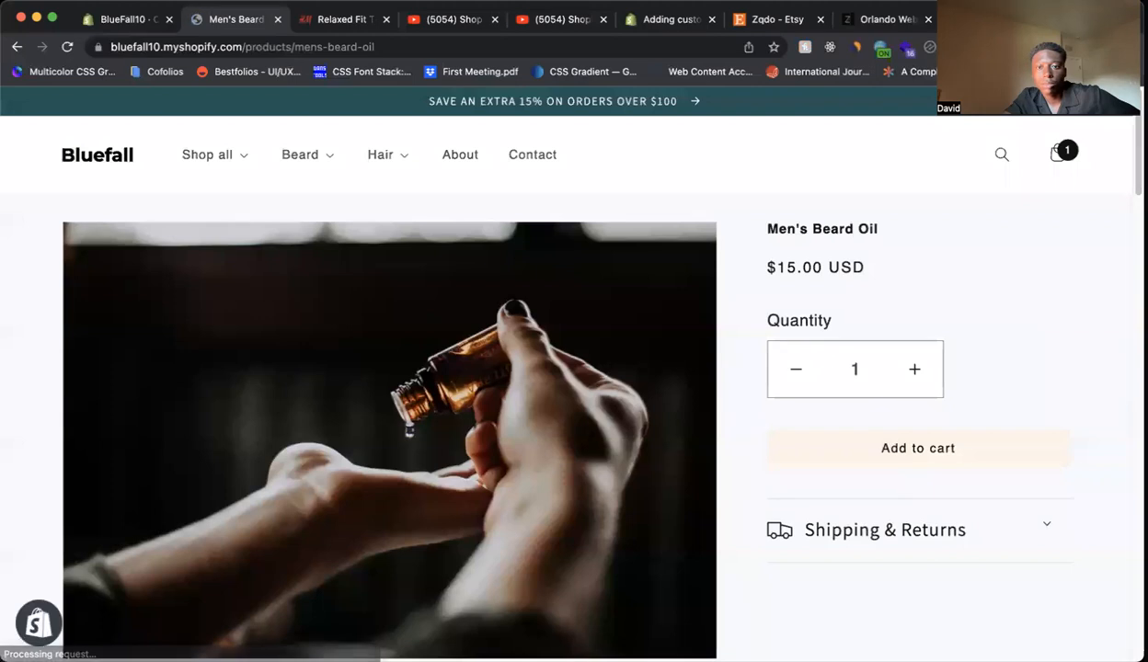
scroll(909, 259, "down", 1)
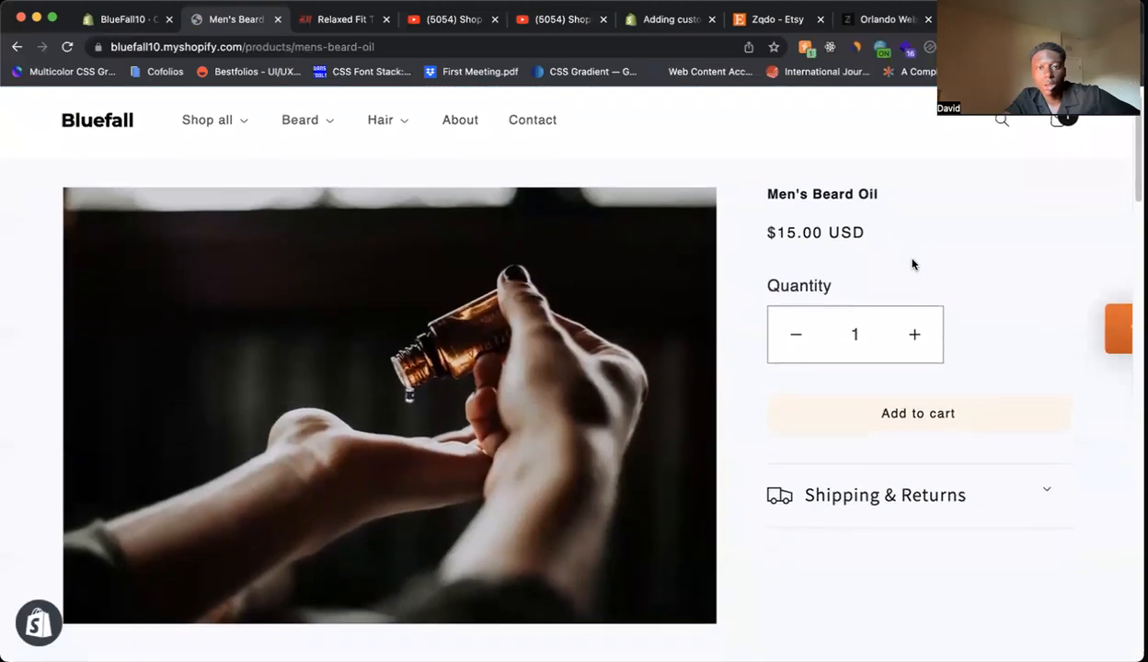
scroll(899, 343, "down", 10)
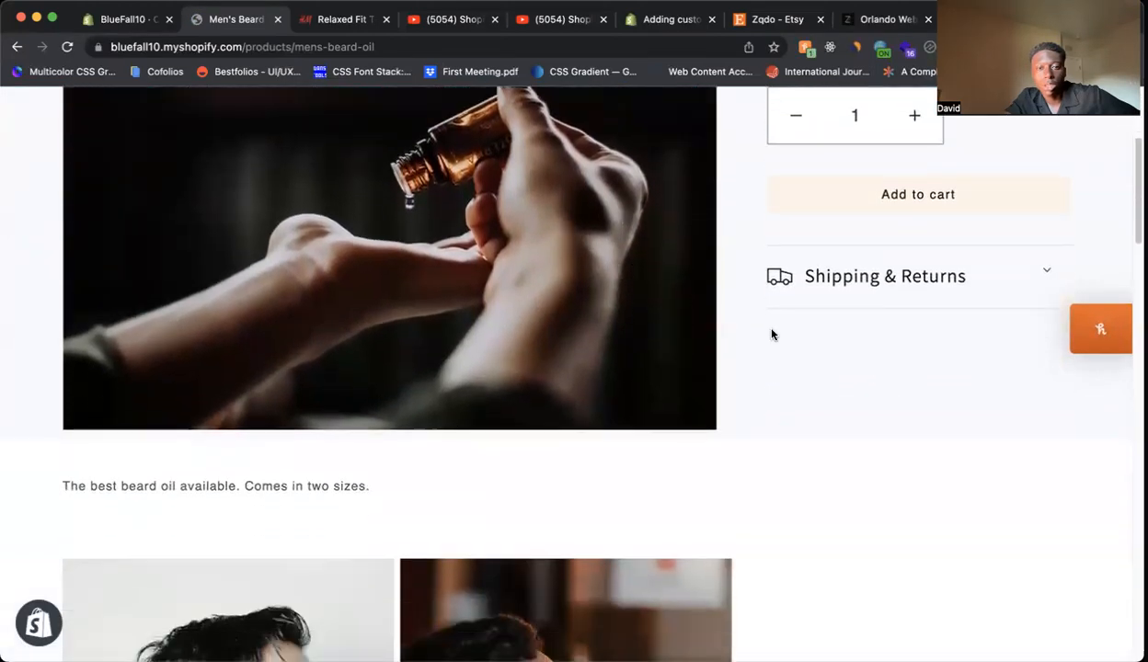
scroll(316, 338, "down", 15)
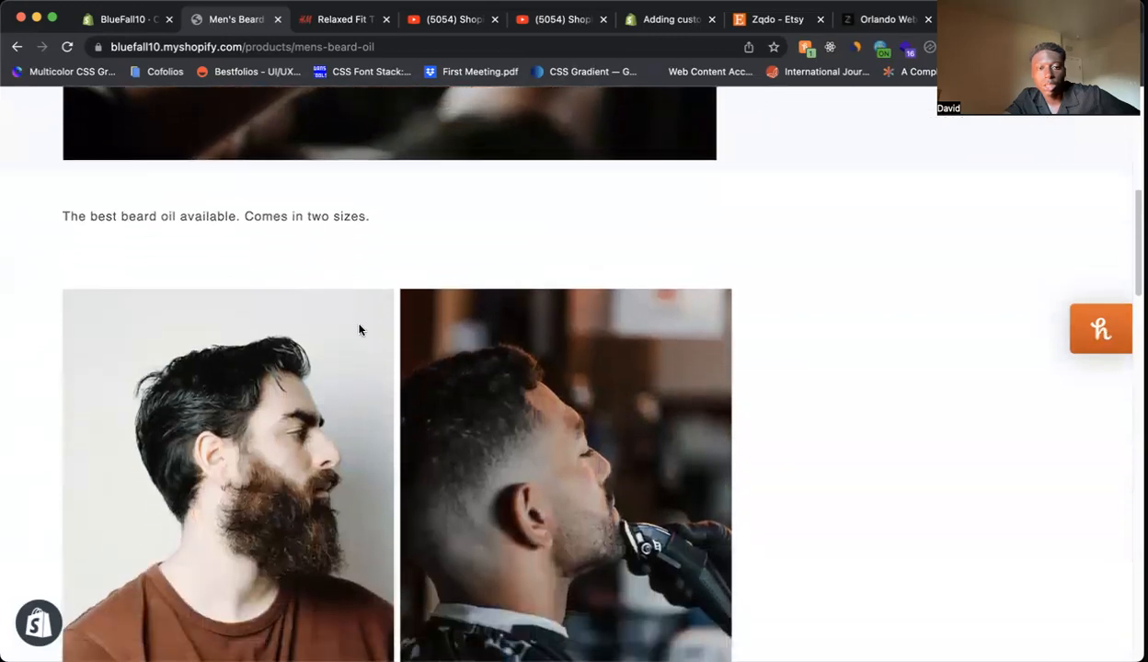
scroll(352, 329, "down", 20)
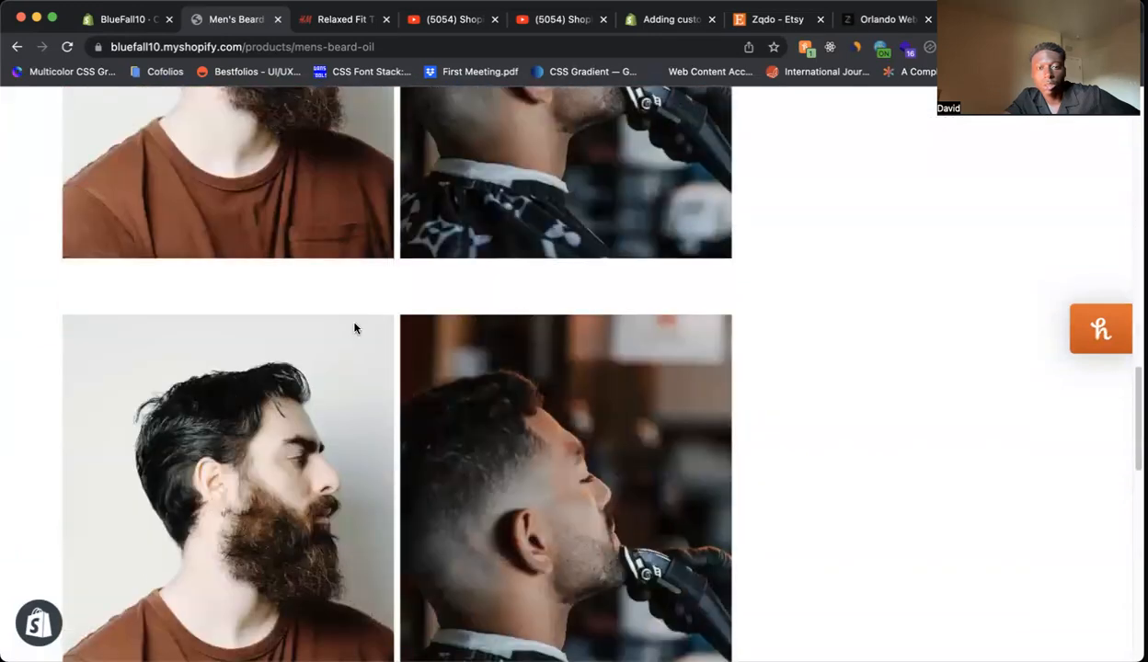
scroll(198, 364, "down", 20)
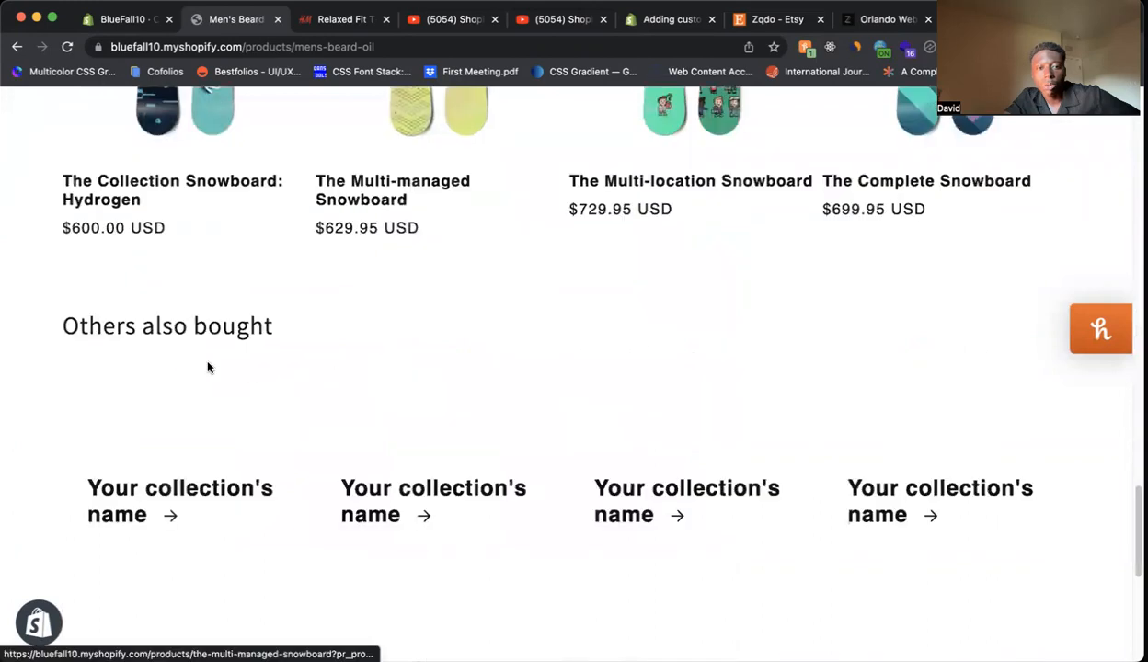
scroll(777, 414, "down", 3)
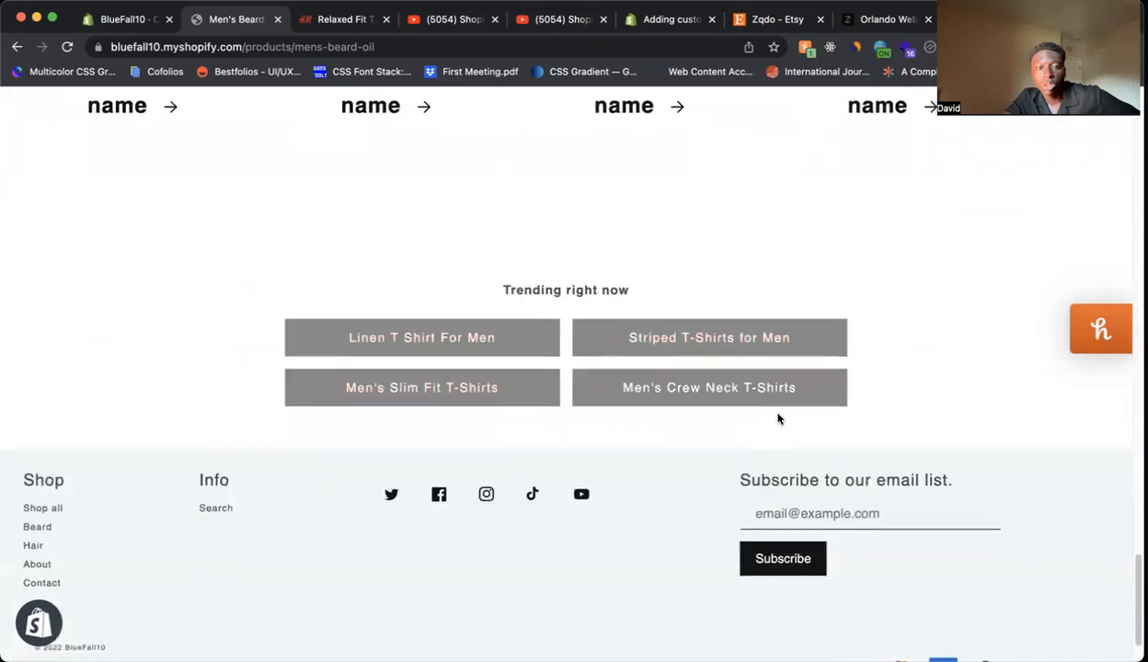
scroll(879, 331, "up", 20)
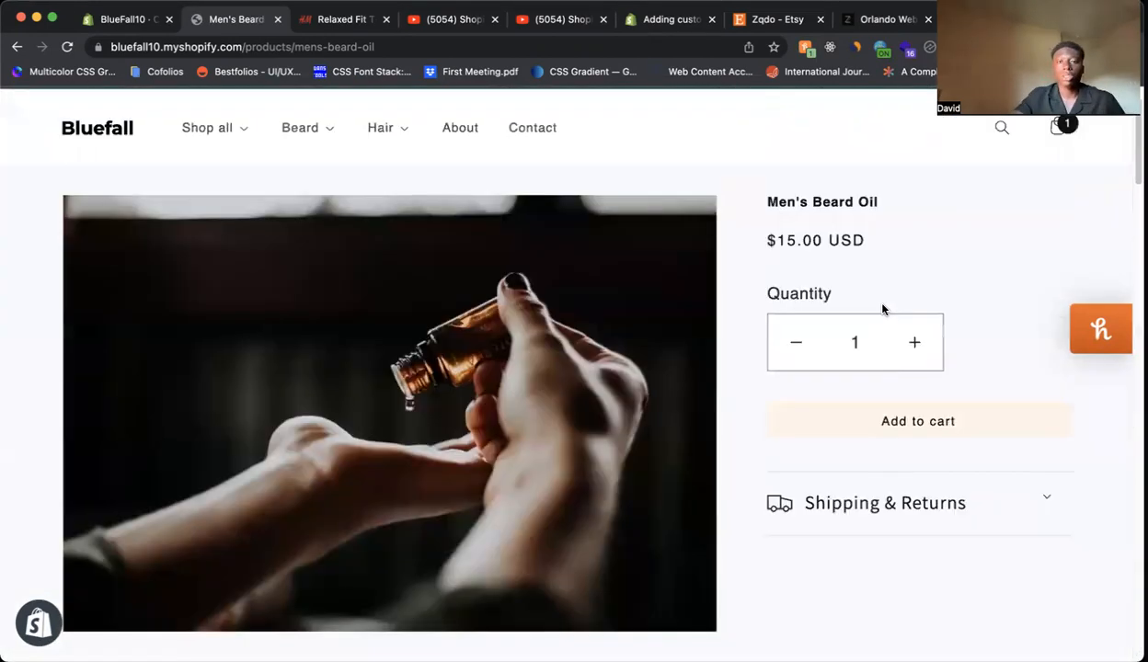
scroll(950, 234, "up", 2)
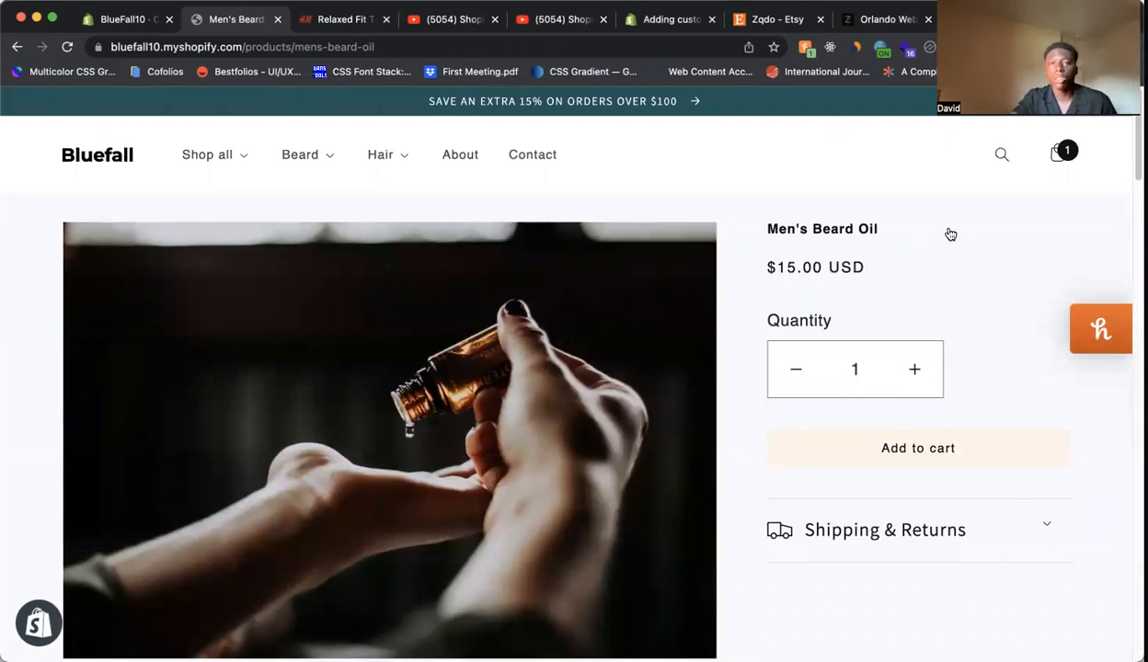
Switch to the zqdo.info about page to view its contact details
left_click(881, 20)
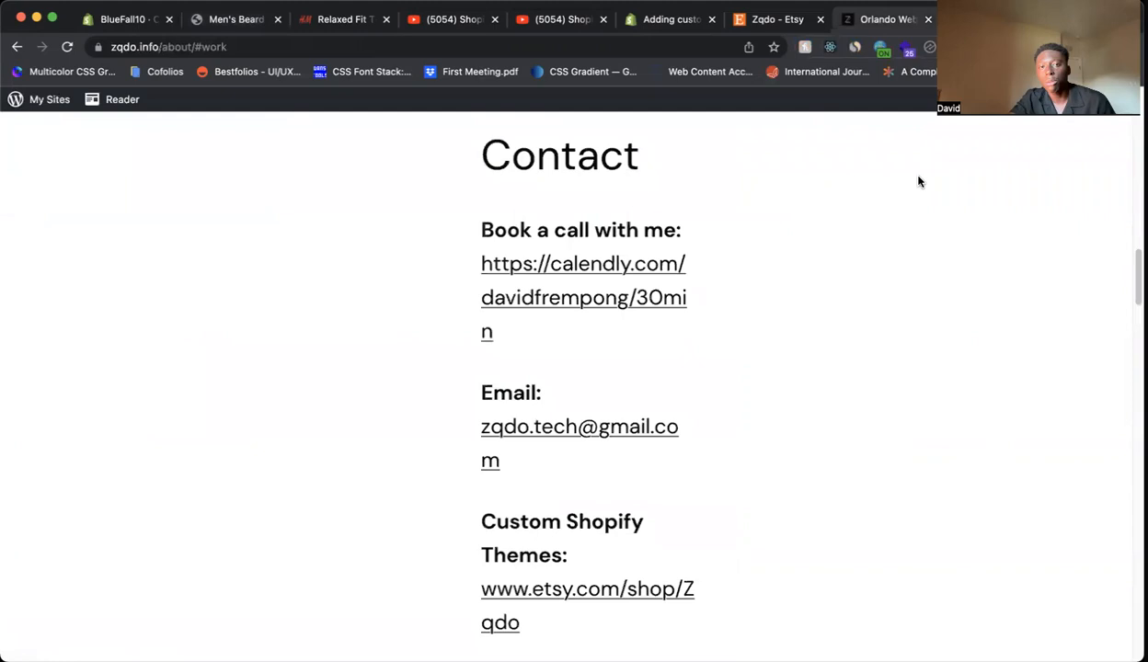